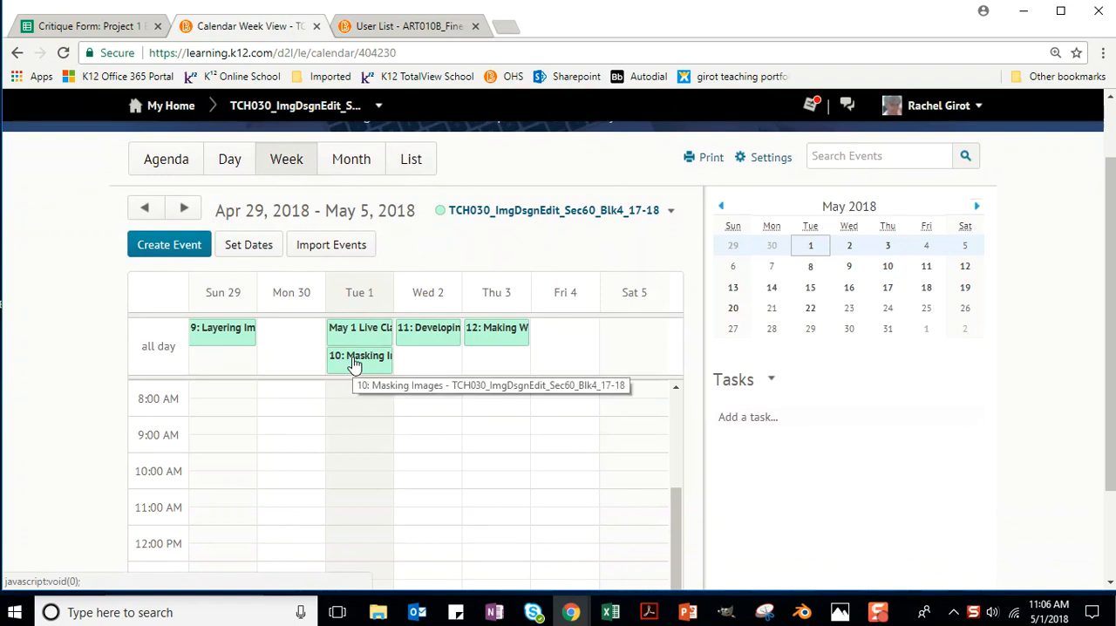
Open the 10: Masking Images lesson from the May 1 calendar entry and read both pages of its introduction.
{"action": "left_click", "coordinate": [355, 365]}
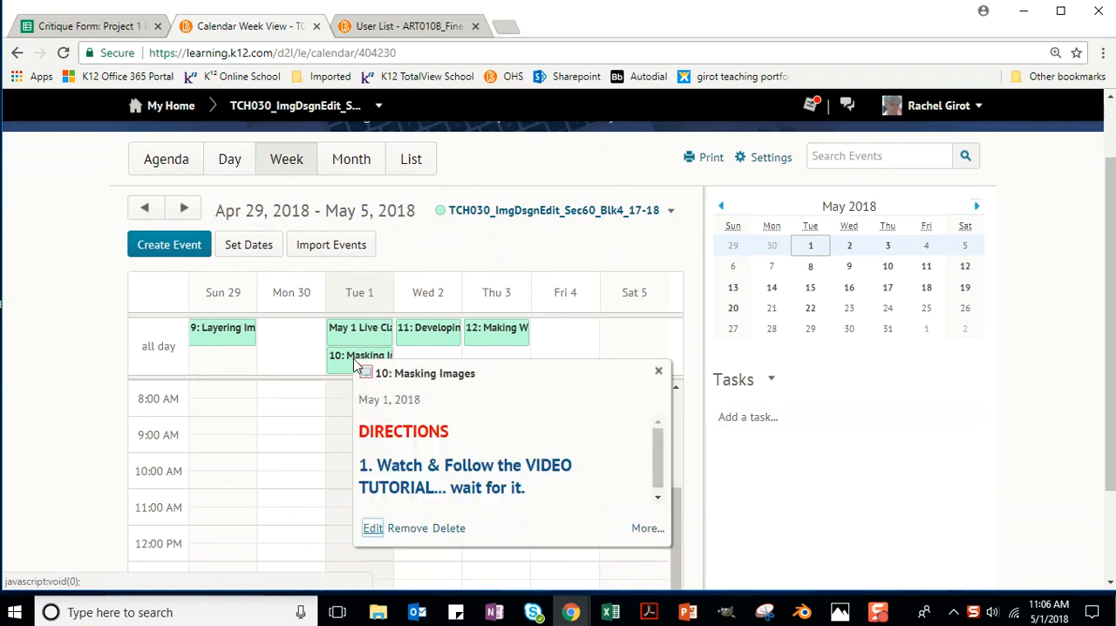
{"action": "left_click", "coordinate": [642, 529]}
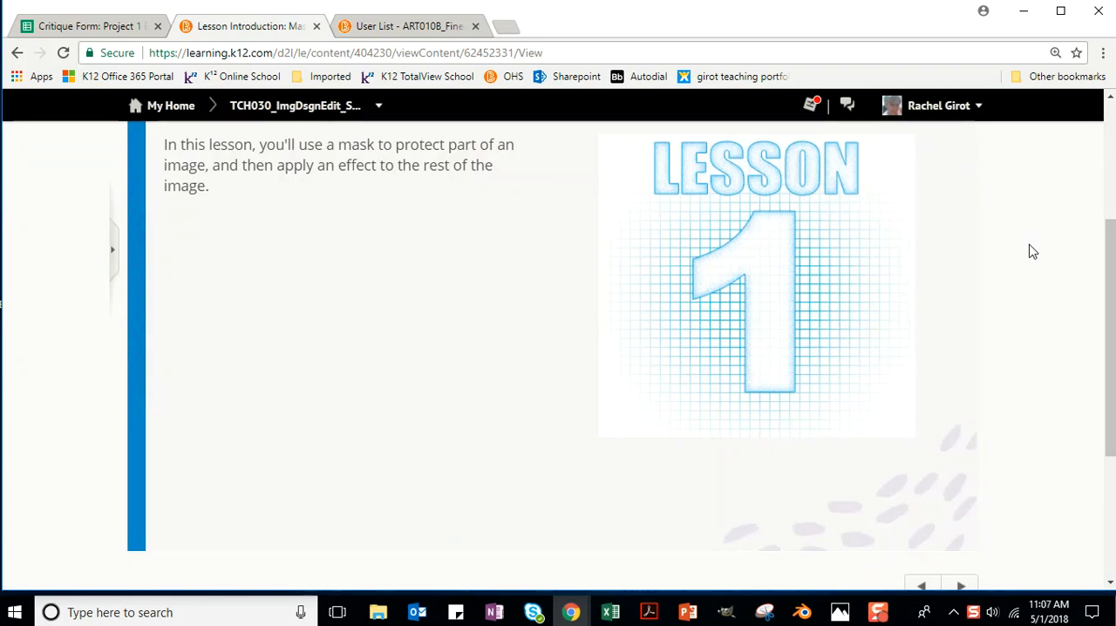
{"action": "scroll", "coordinate": [1032, 257], "scroll_direction": "up", "scroll_amount": 2}
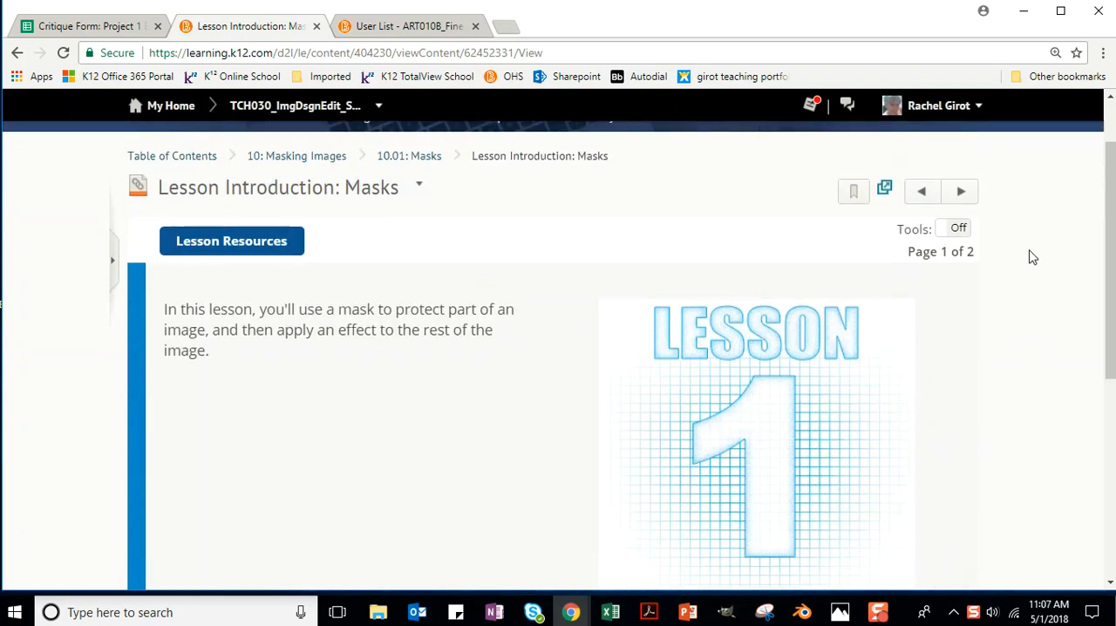
{"action": "left_click", "coordinate": [965, 192]}
{"action": "scroll", "coordinate": [1078, 214], "scroll_direction": "down", "scroll_amount": 2}
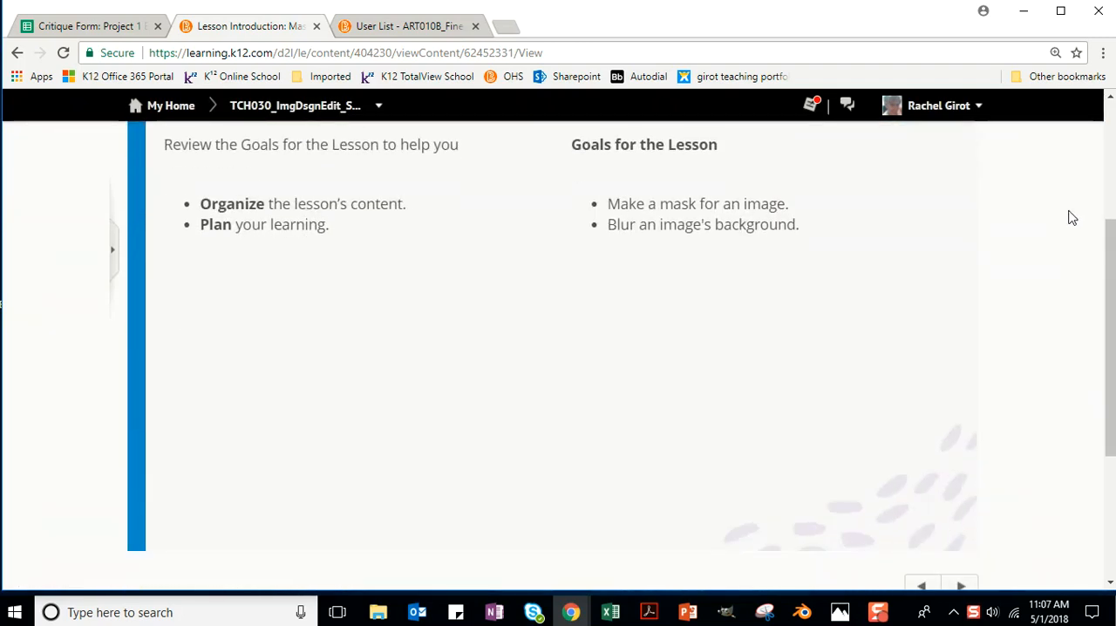
{"action": "scroll", "coordinate": [1069, 220], "scroll_direction": "up", "scroll_amount": 2}
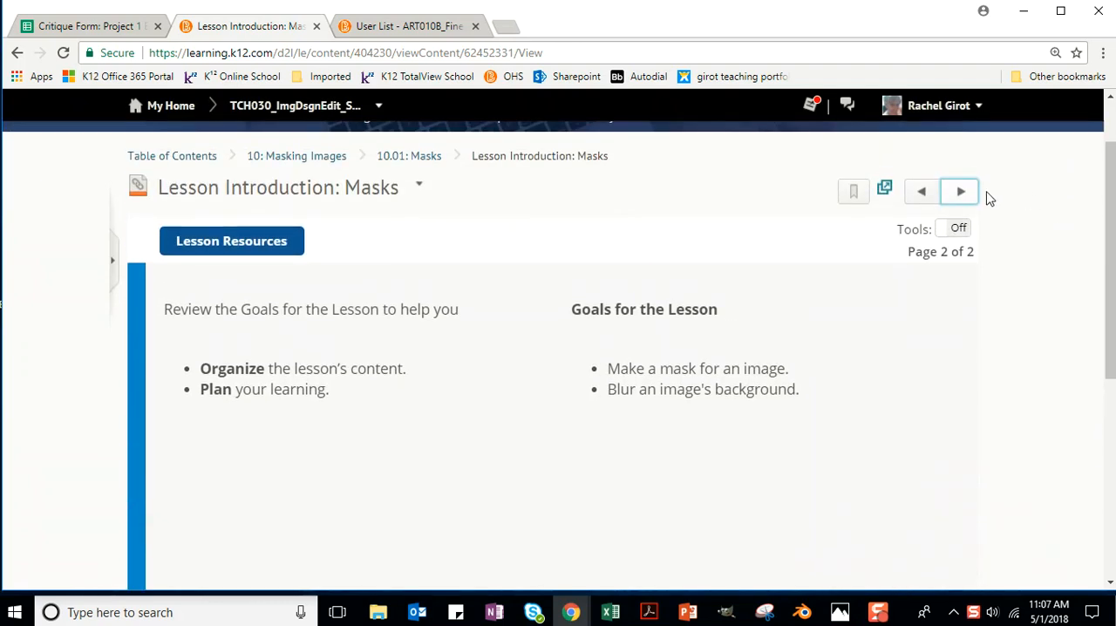
Go to the Learn: Mask and Image activity and read its first four pages on masks, choosing an image and duplicating layers.
{"action": "left_click", "coordinate": [963, 193]}
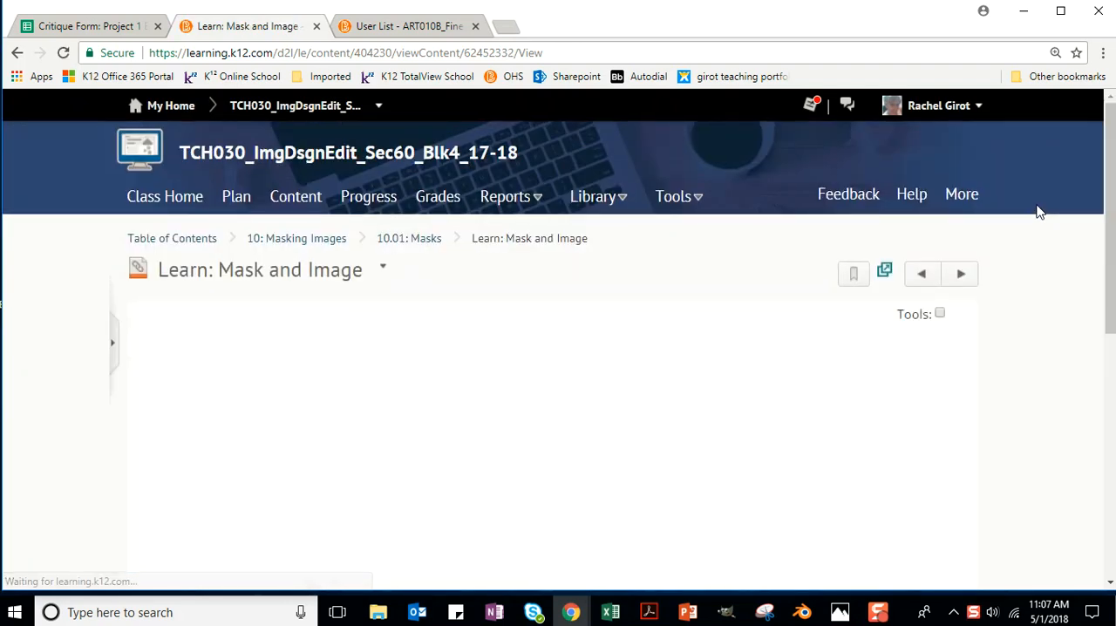
{"action": "scroll", "coordinate": [1056, 238], "scroll_direction": "down", "scroll_amount": 3}
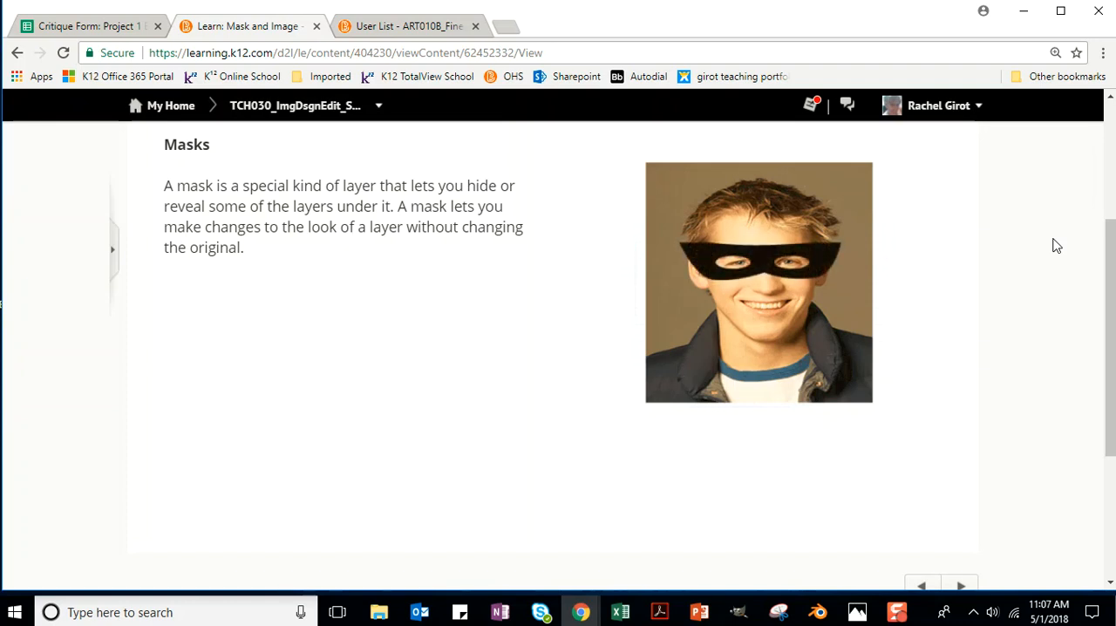
{"action": "scroll", "coordinate": [1029, 236], "scroll_direction": "up", "scroll_amount": 2}
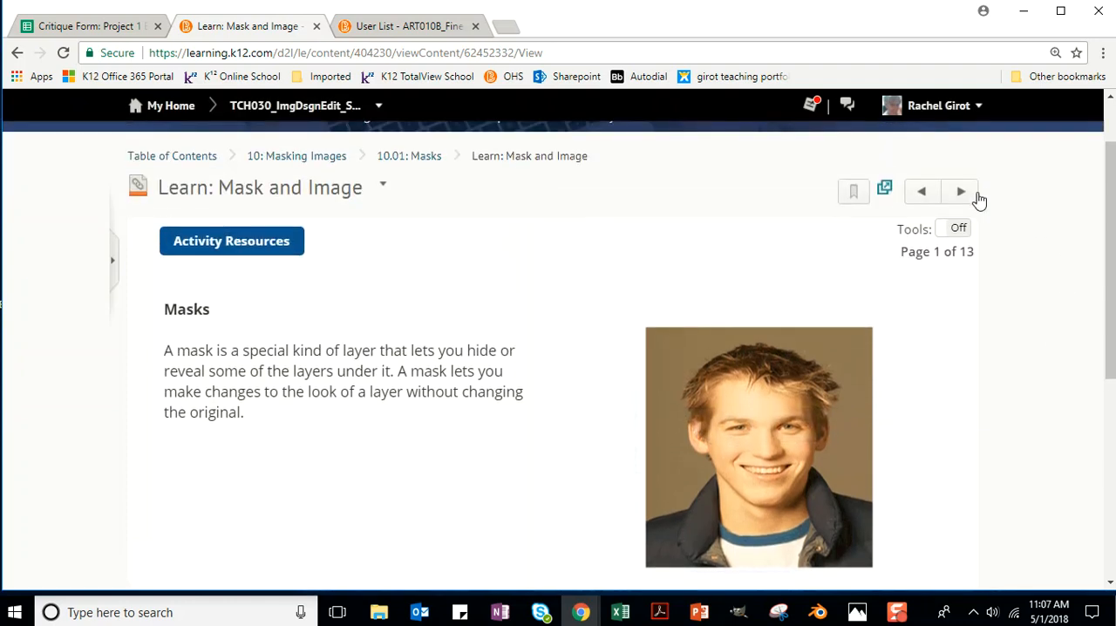
{"action": "left_click", "coordinate": [963, 189]}
{"action": "scroll", "coordinate": [1063, 202], "scroll_direction": "down", "scroll_amount": 2}
{"action": "scroll", "coordinate": [1061, 201], "scroll_direction": "down", "scroll_amount": 1}
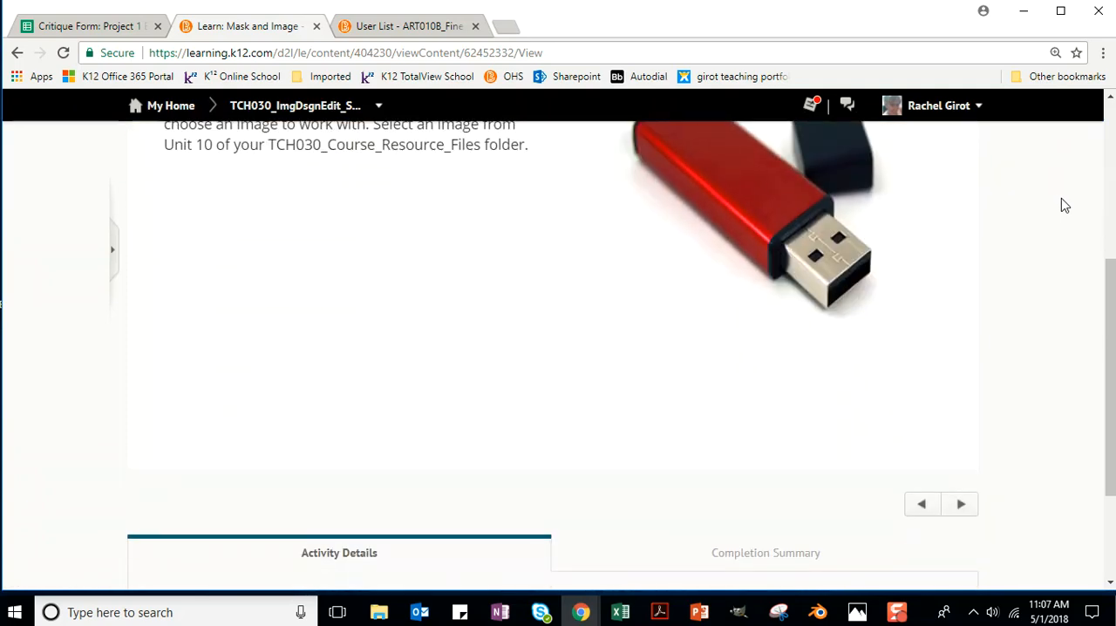
{"action": "scroll", "coordinate": [1058, 200], "scroll_direction": "up", "scroll_amount": 3}
{"action": "left_click", "coordinate": [959, 191]}
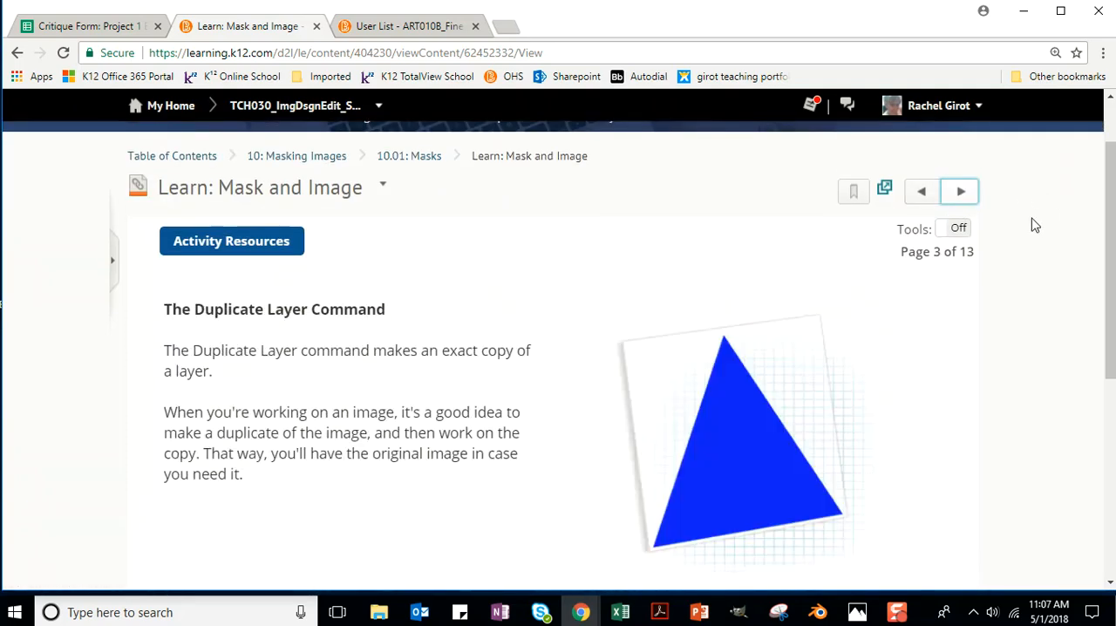
{"action": "scroll", "coordinate": [1027, 212], "scroll_direction": "down", "scroll_amount": 2}
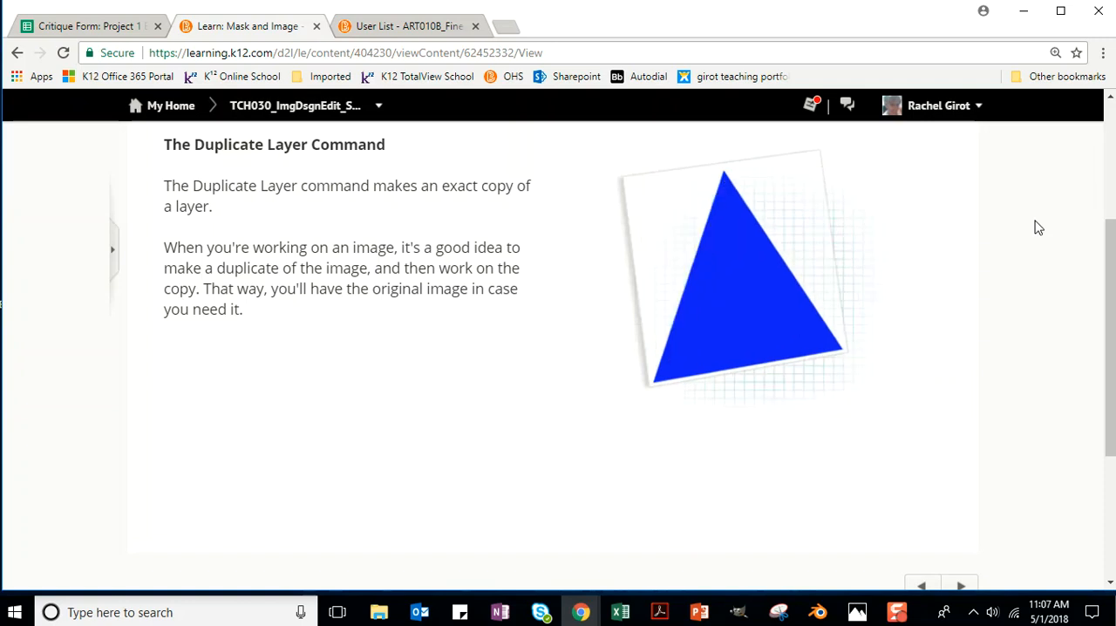
{"action": "scroll", "coordinate": [1038, 233], "scroll_direction": "up", "scroll_amount": 2}
{"action": "left_click", "coordinate": [970, 195]}
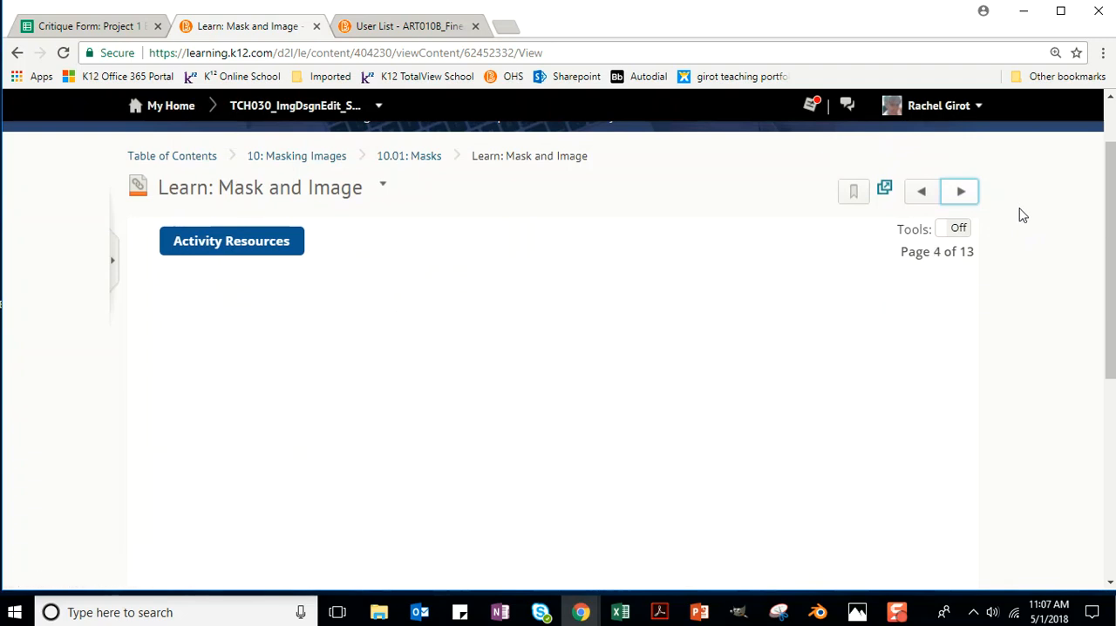
{"action": "scroll", "coordinate": [1024, 212], "scroll_direction": "down", "scroll_amount": 2}
{"action": "scroll", "coordinate": [884, 346], "scroll_direction": "up", "scroll_amount": 1}
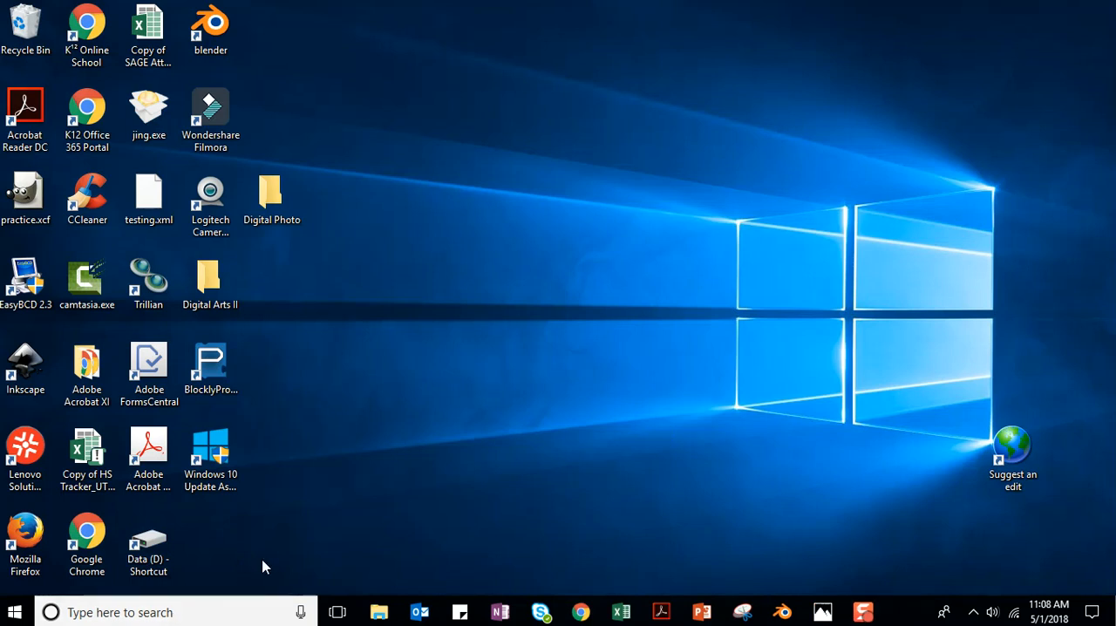
Search the computer for gimp and launch GIMP.
{"action": "key", "text": "super+s"}
{"action": "type", "text": "g"}
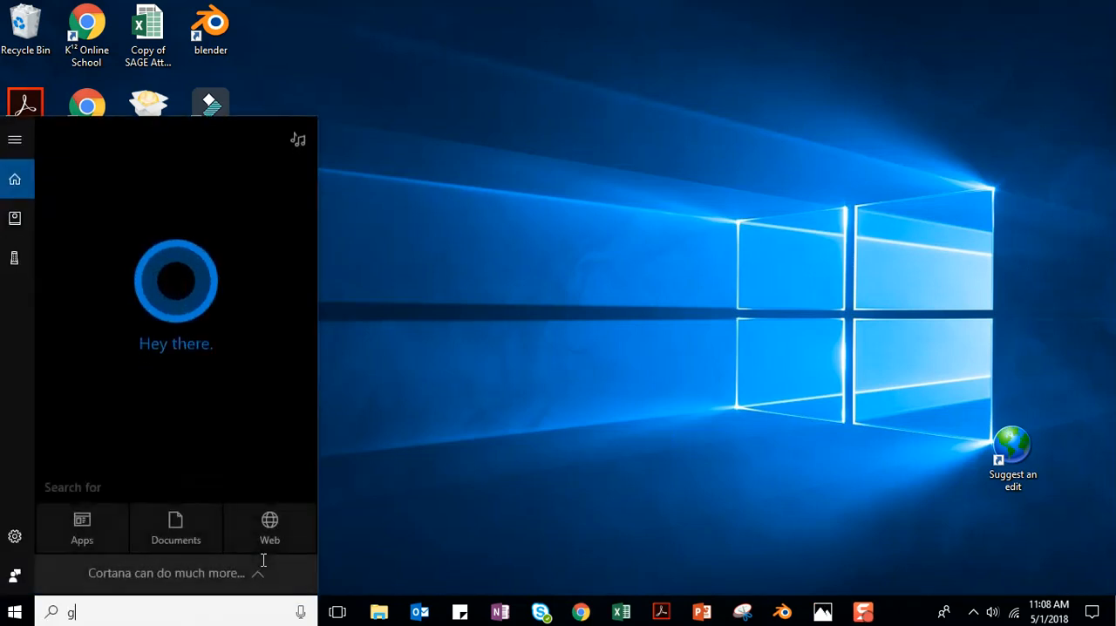
{"action": "type", "text": "imp"}
{"action": "left_click", "coordinate": [84, 213]}
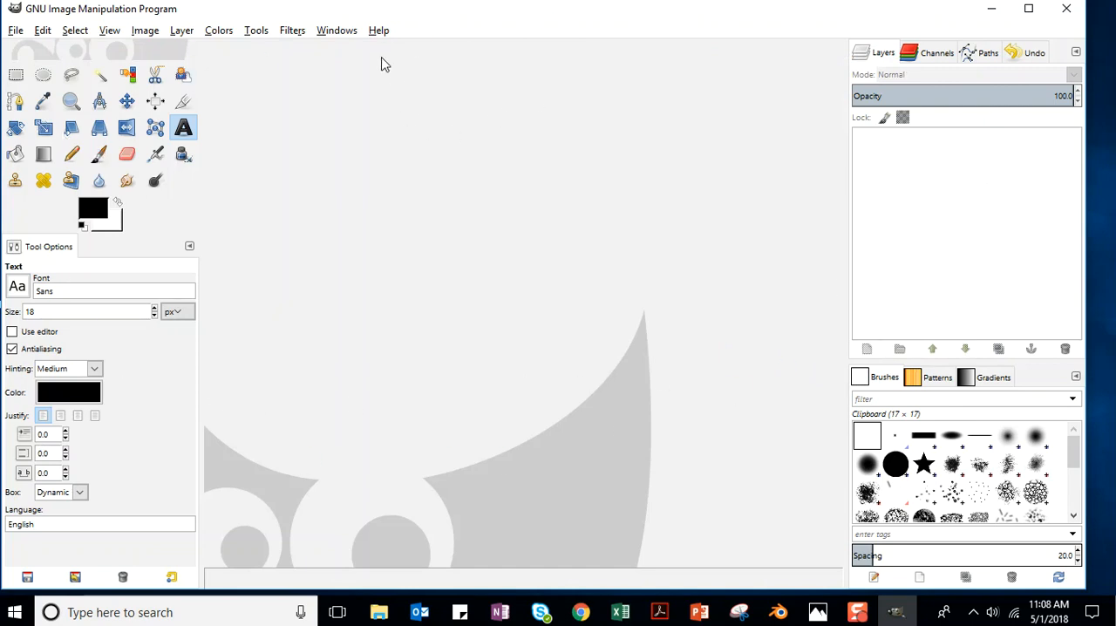
Turn single-window mode off and back on.
{"action": "left_click", "coordinate": [332, 35]}
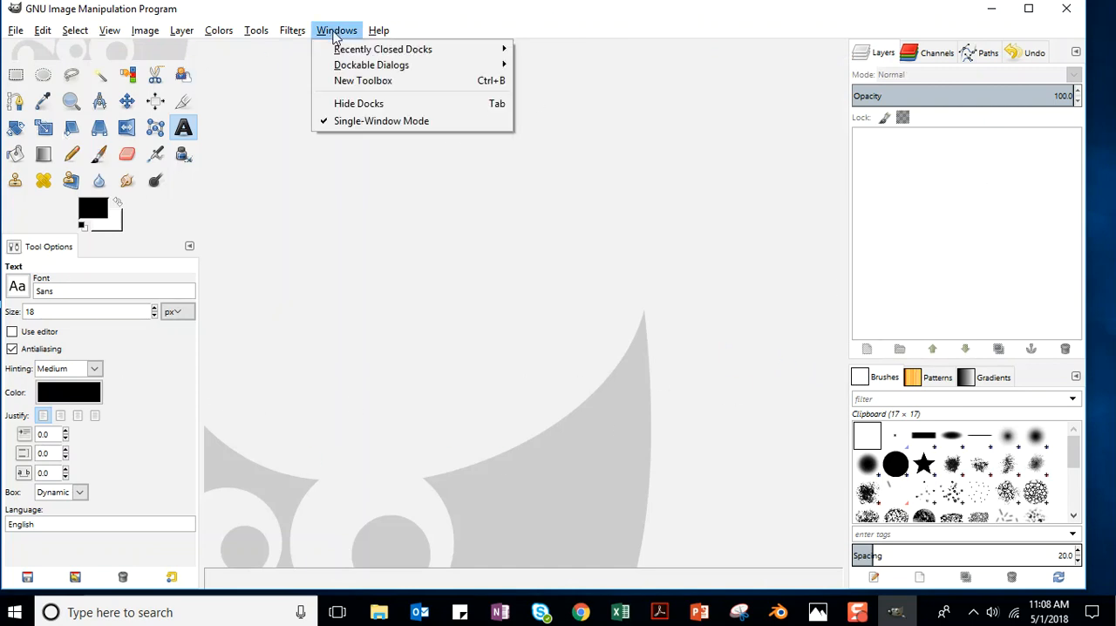
{"action": "left_click", "coordinate": [367, 123]}
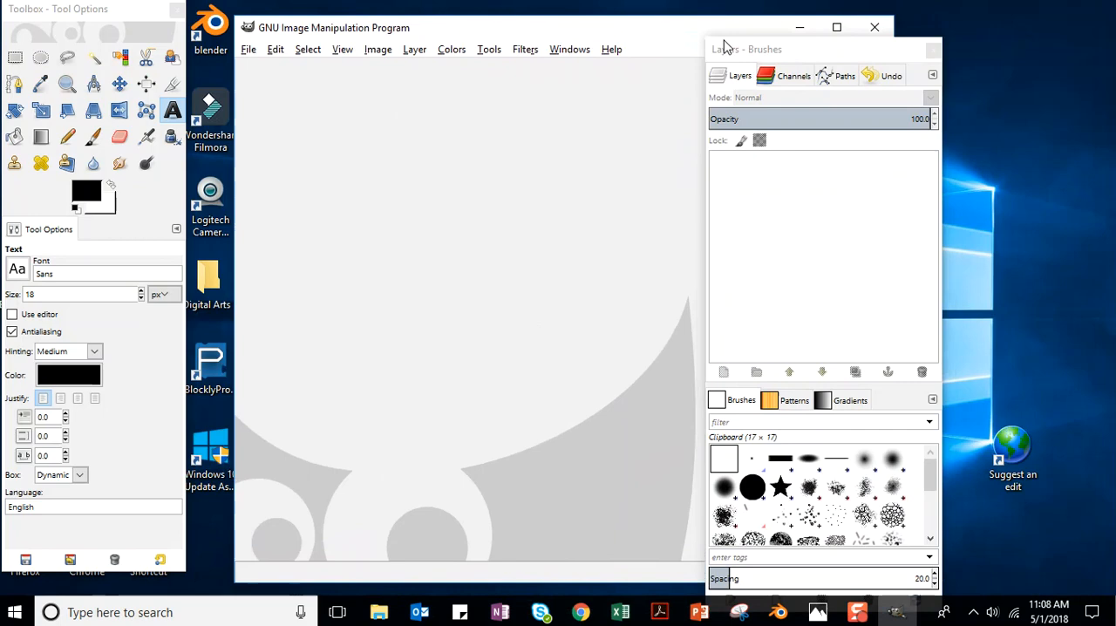
{"action": "left_click", "coordinate": [562, 50]}
{"action": "left_click", "coordinate": [600, 179]}
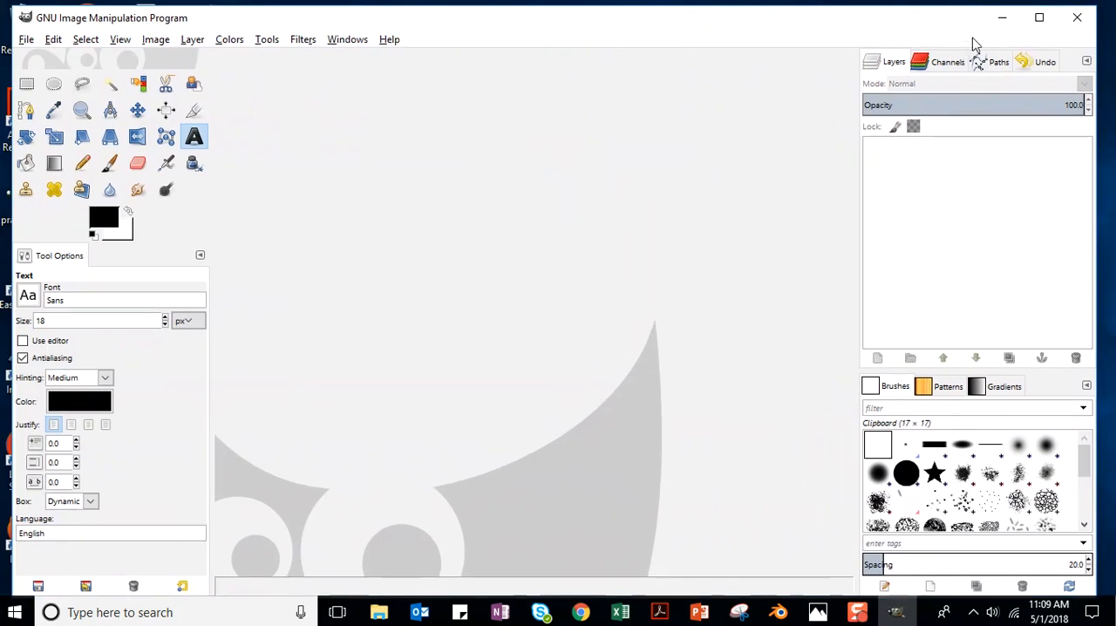
Maximize the program window and check the available window layout options.
{"action": "left_click", "coordinate": [1039, 19]}
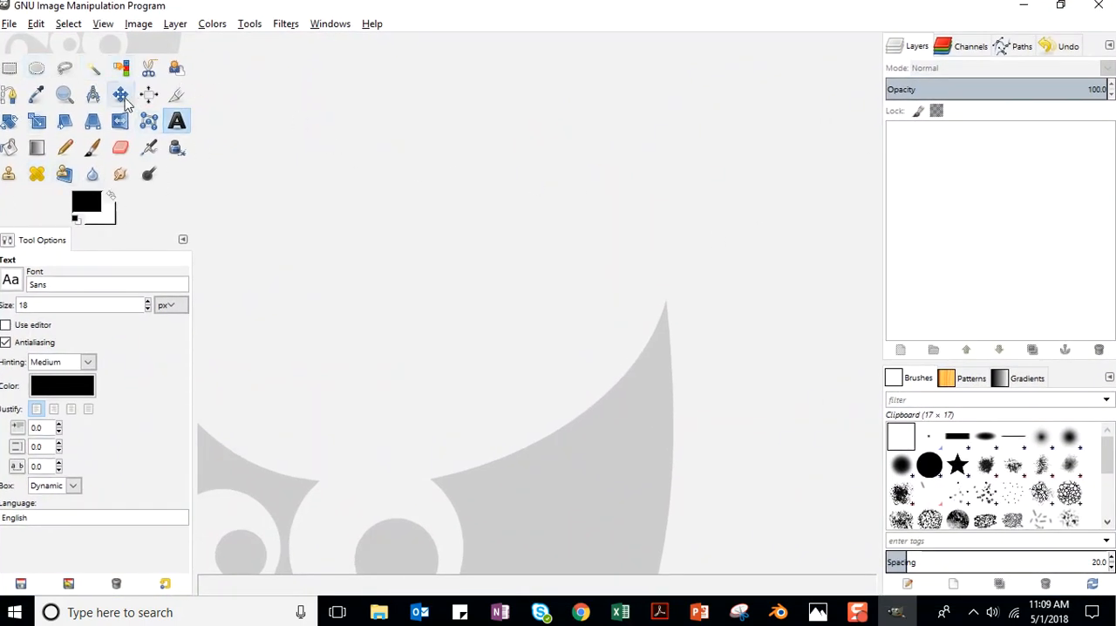
{"action": "left_click", "coordinate": [324, 24]}
{"action": "mouse_move", "coordinate": [332, 61]}
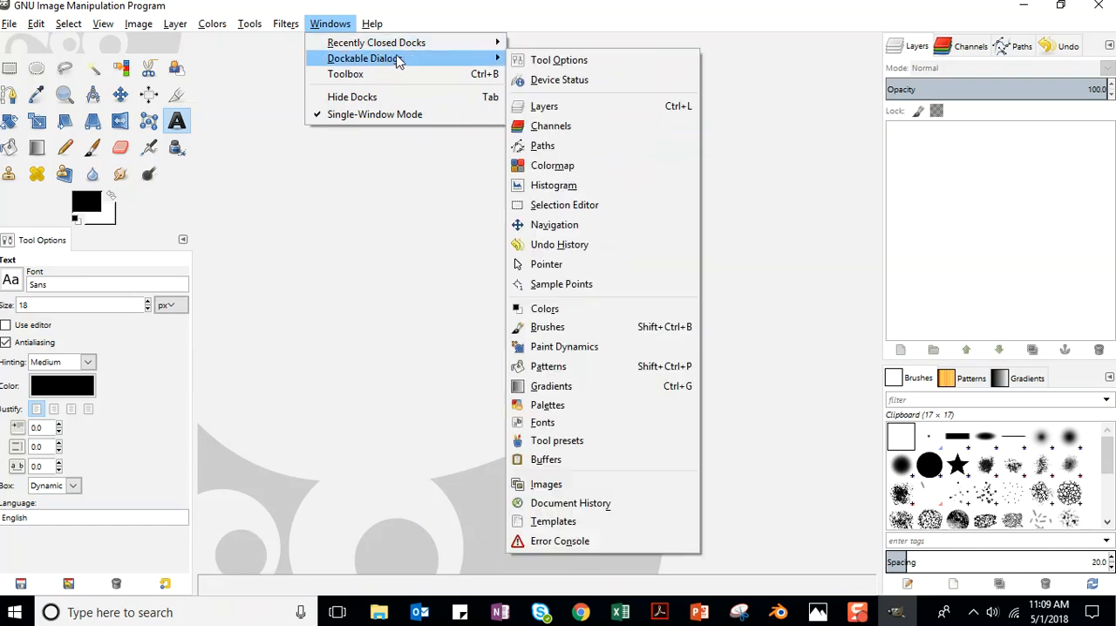
{"action": "left_click", "coordinate": [441, 12]}
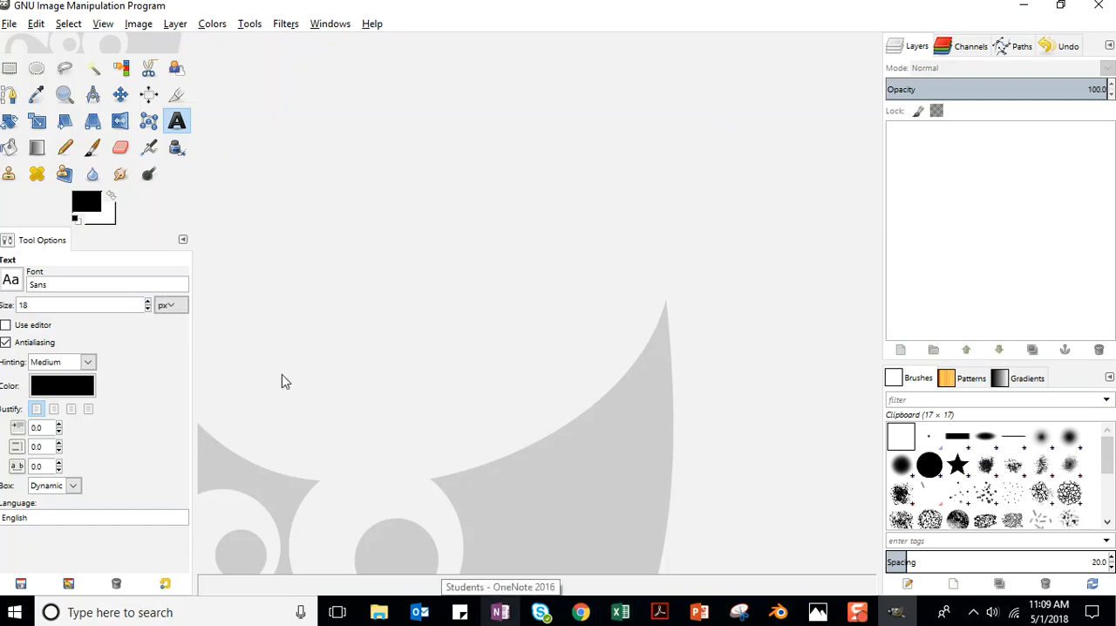
Review the Window Management preferences and recheck the window layout options, leaving every setting as it is.
{"action": "left_click", "coordinate": [36, 25]}
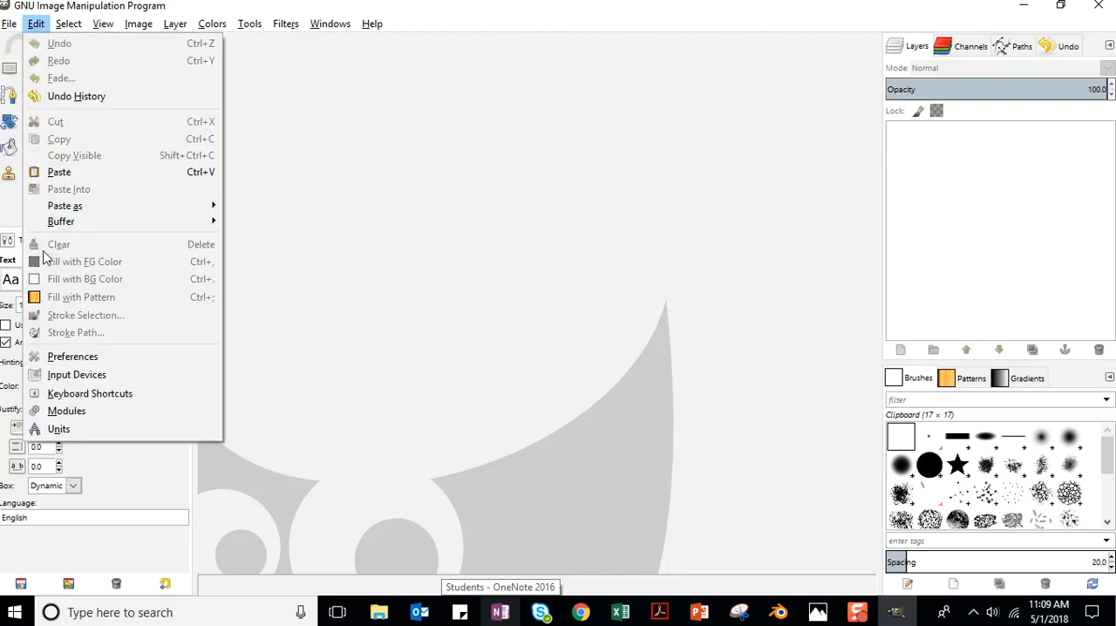
{"action": "left_click", "coordinate": [80, 358]}
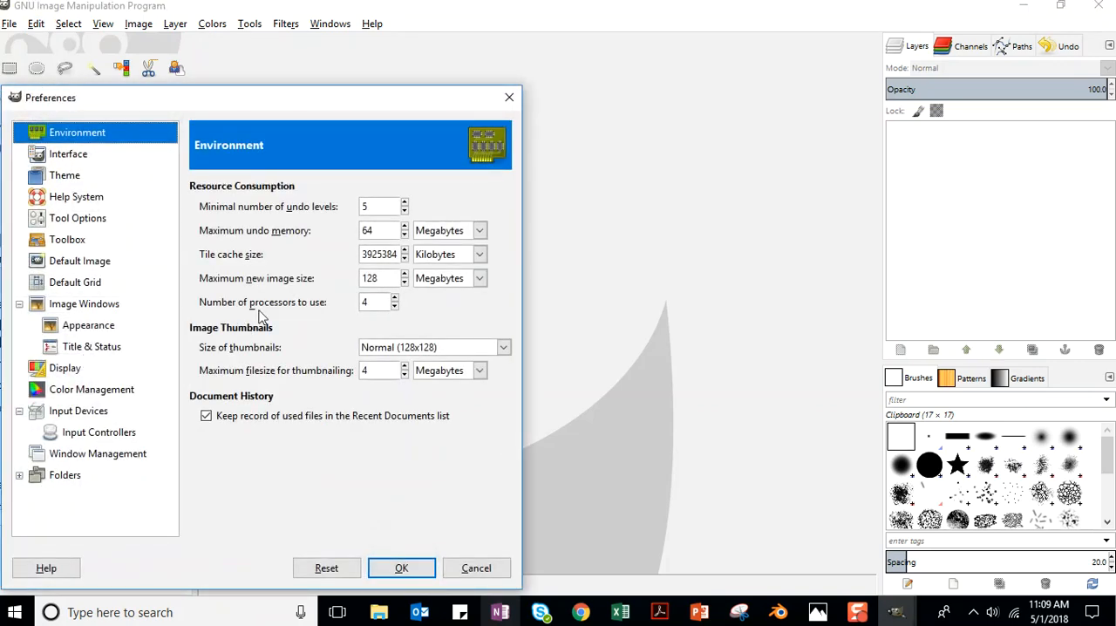
{"action": "left_click_drag", "start_coordinate": [258, 97], "coordinate": [466, 45]}
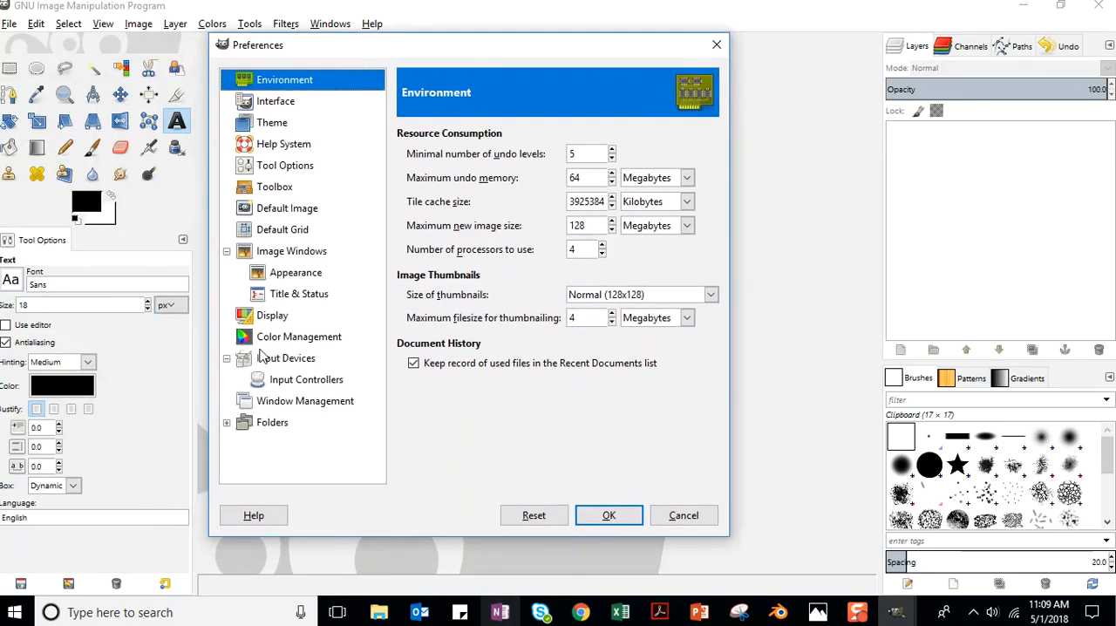
{"action": "left_click", "coordinate": [302, 404]}
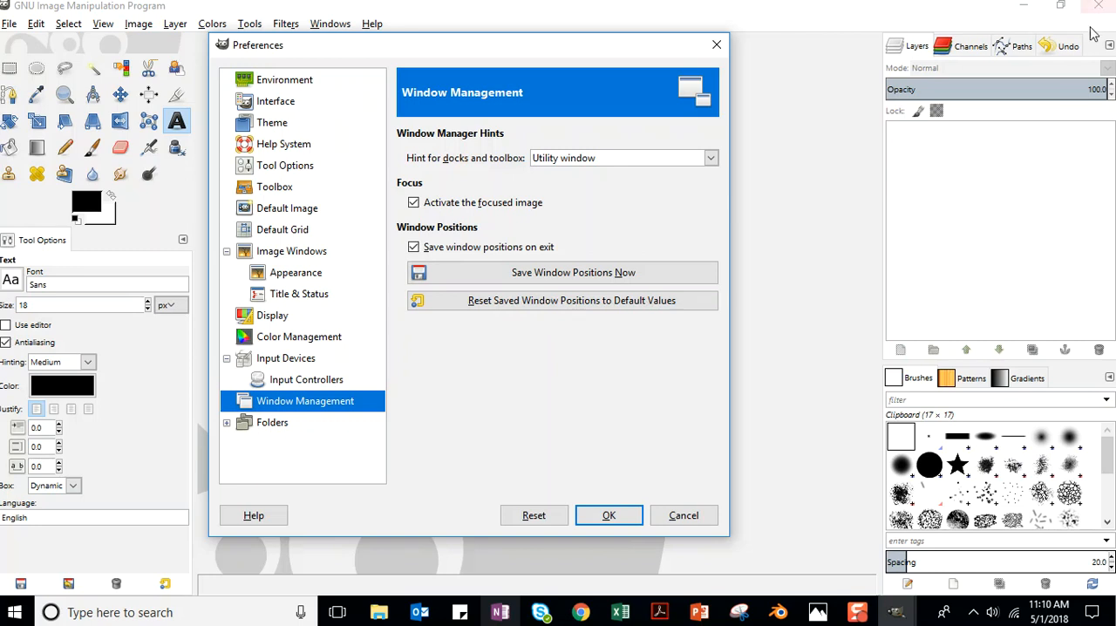
{"action": "left_click", "coordinate": [717, 45]}
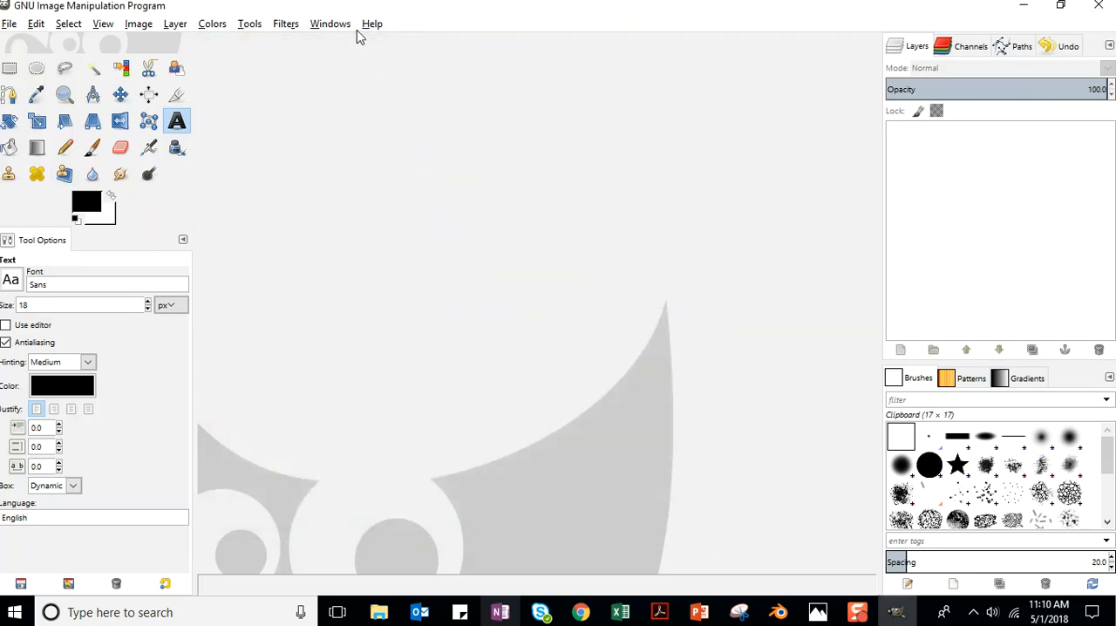
{"action": "left_click", "coordinate": [331, 27]}
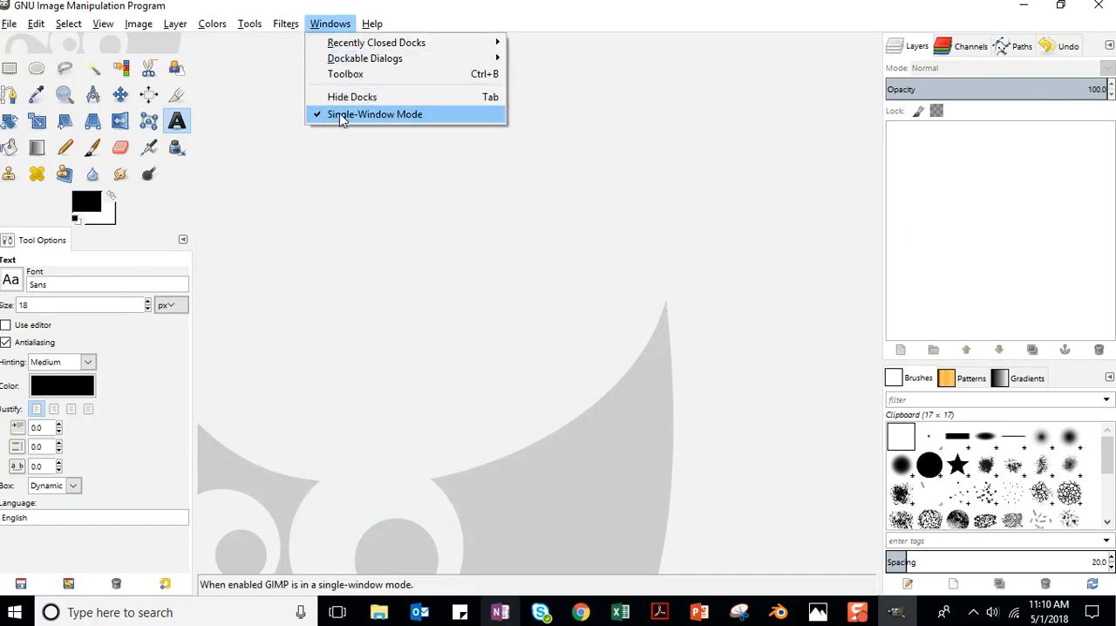
{"action": "left_click", "coordinate": [450, 21]}
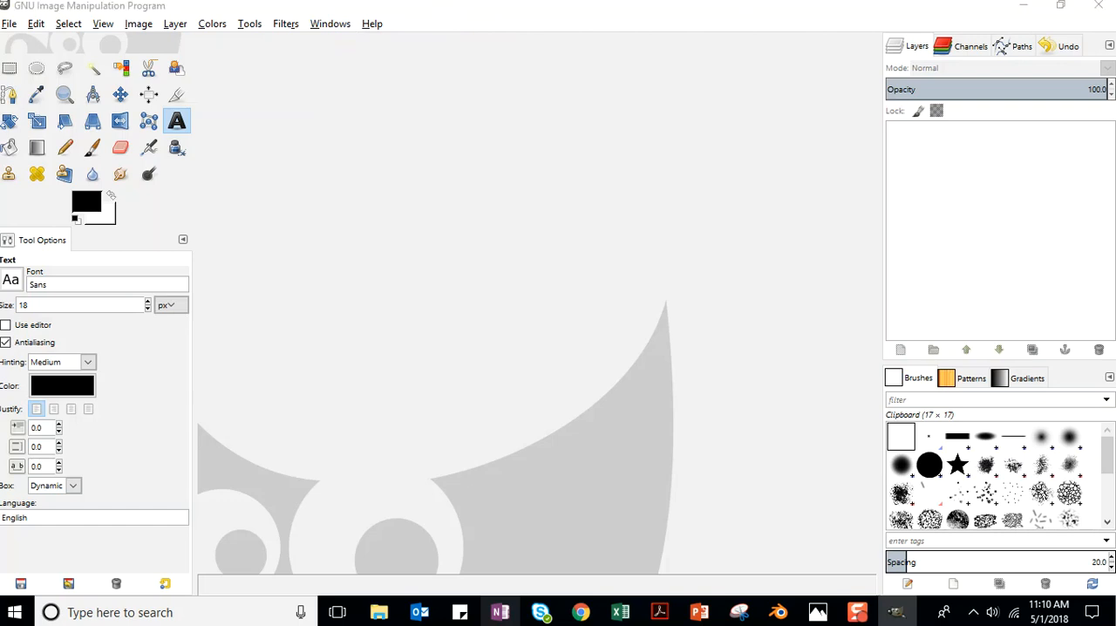
Open Image_5.jpg from the Unit_10 folder inside Pictures, Image Design for Video, Resources.
{"action": "left_click", "coordinate": [11, 24]}
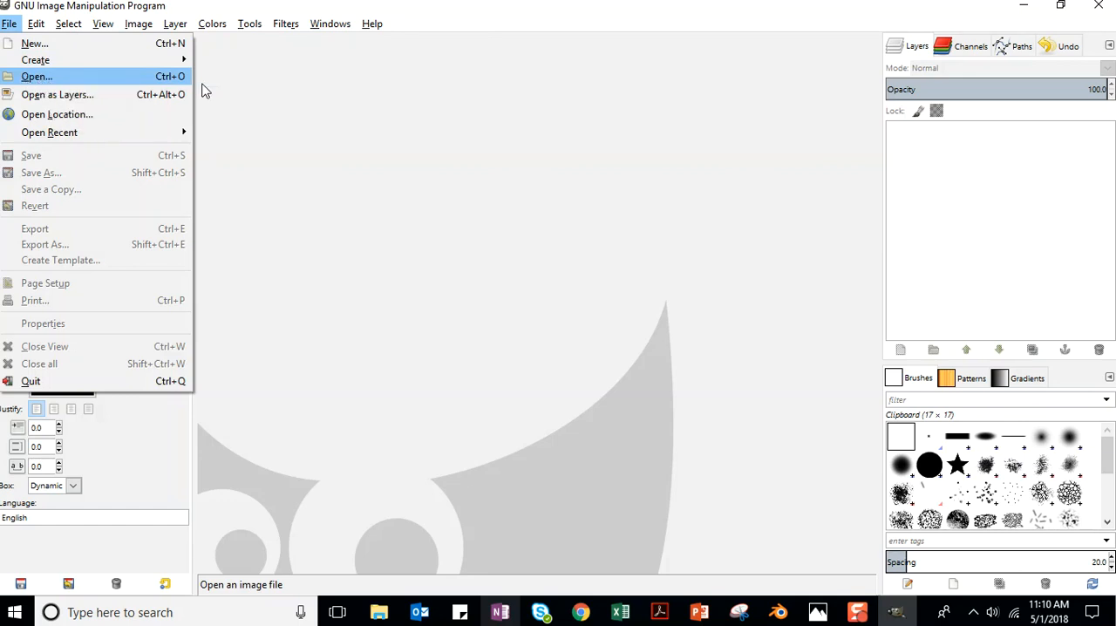
{"action": "key", "text": "ctrl+o"}
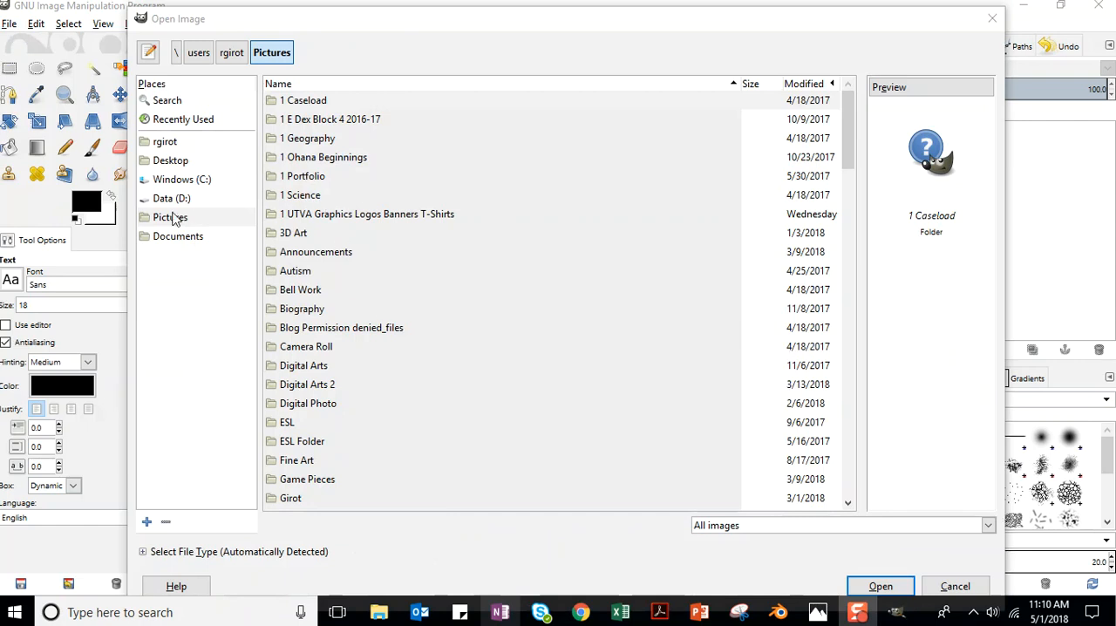
{"action": "scroll", "coordinate": [314, 163], "scroll_direction": "down", "scroll_amount": 4}
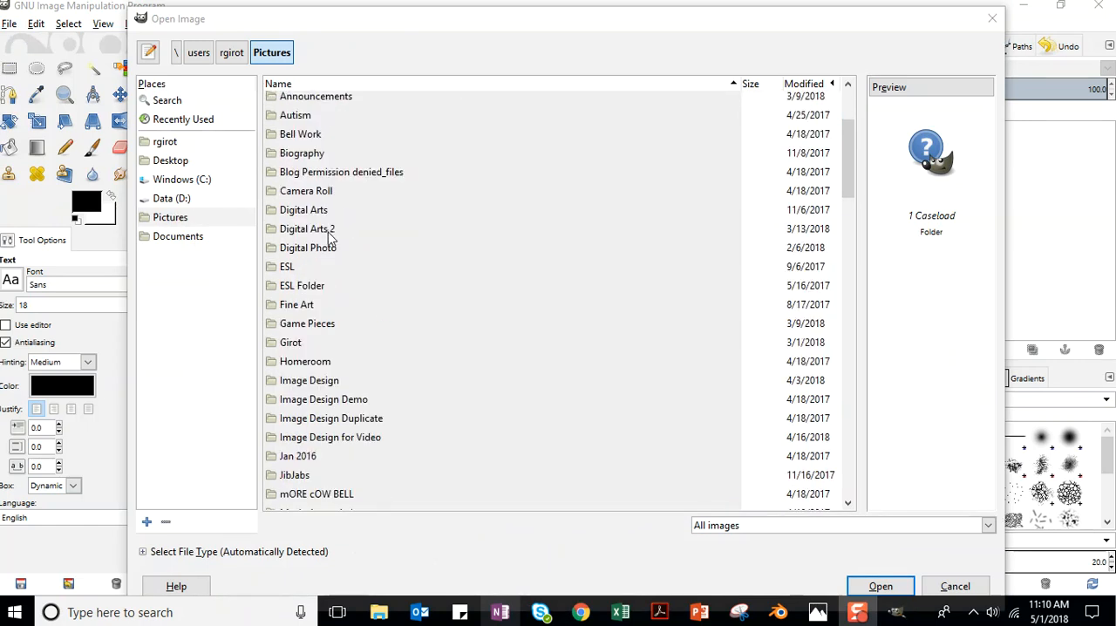
{"action": "double_click", "coordinate": [338, 440]}
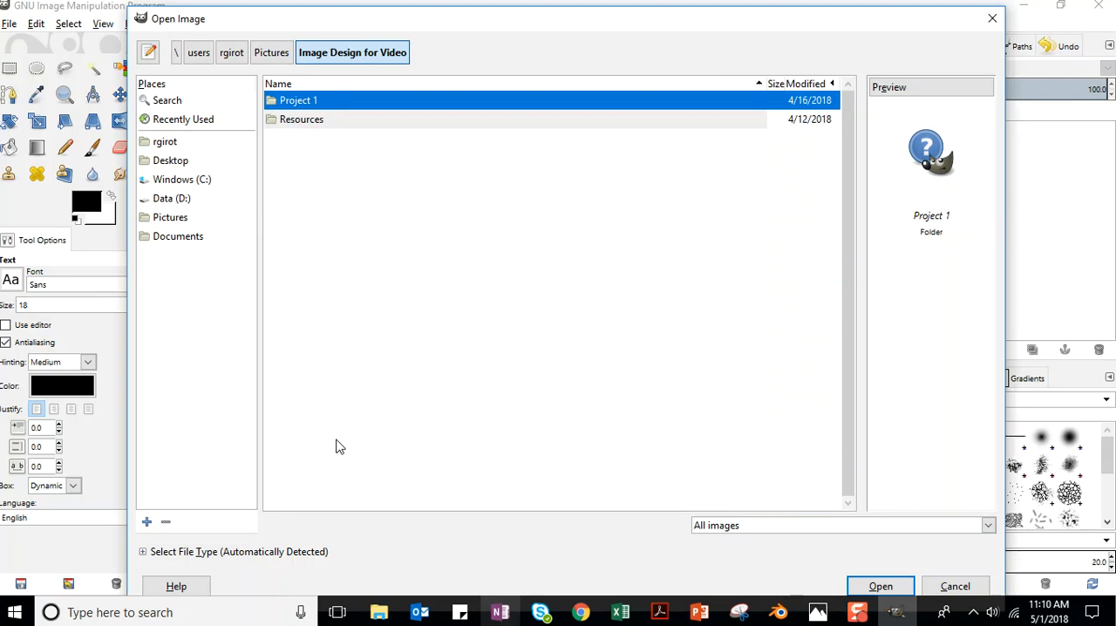
{"action": "double_click", "coordinate": [303, 119]}
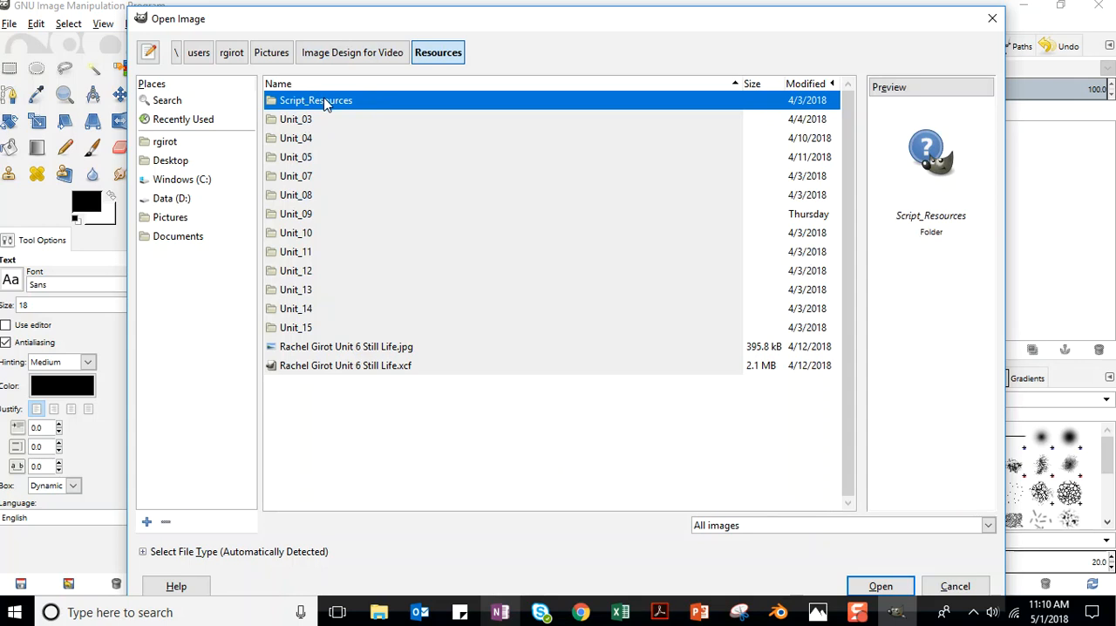
{"action": "left_click", "coordinate": [307, 234]}
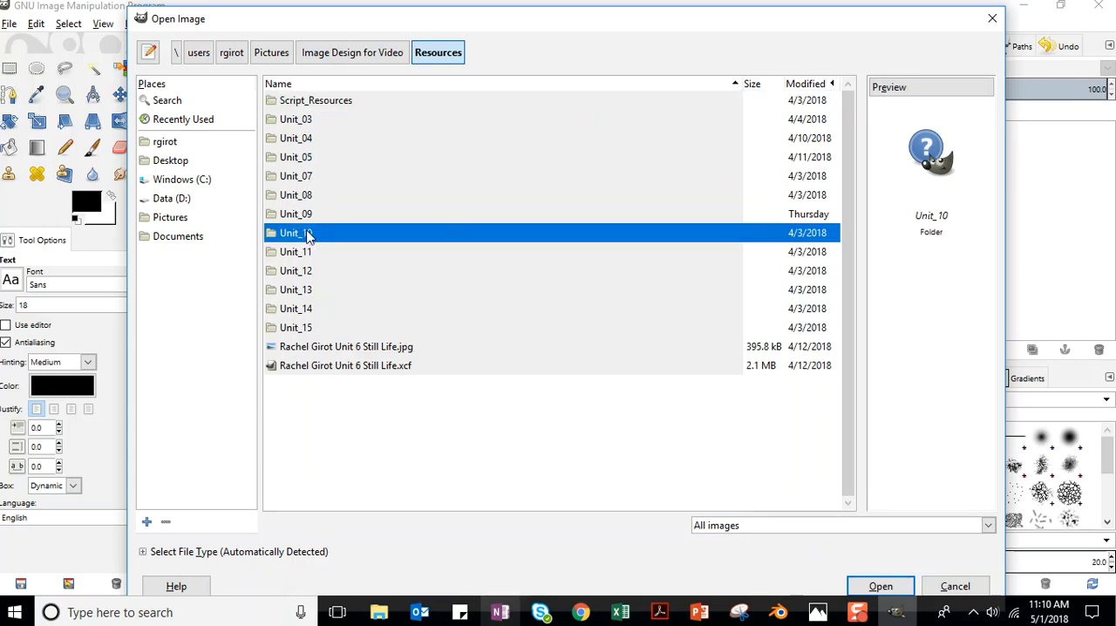
{"action": "double_click", "coordinate": [310, 235]}
{"action": "left_click", "coordinate": [342, 179]}
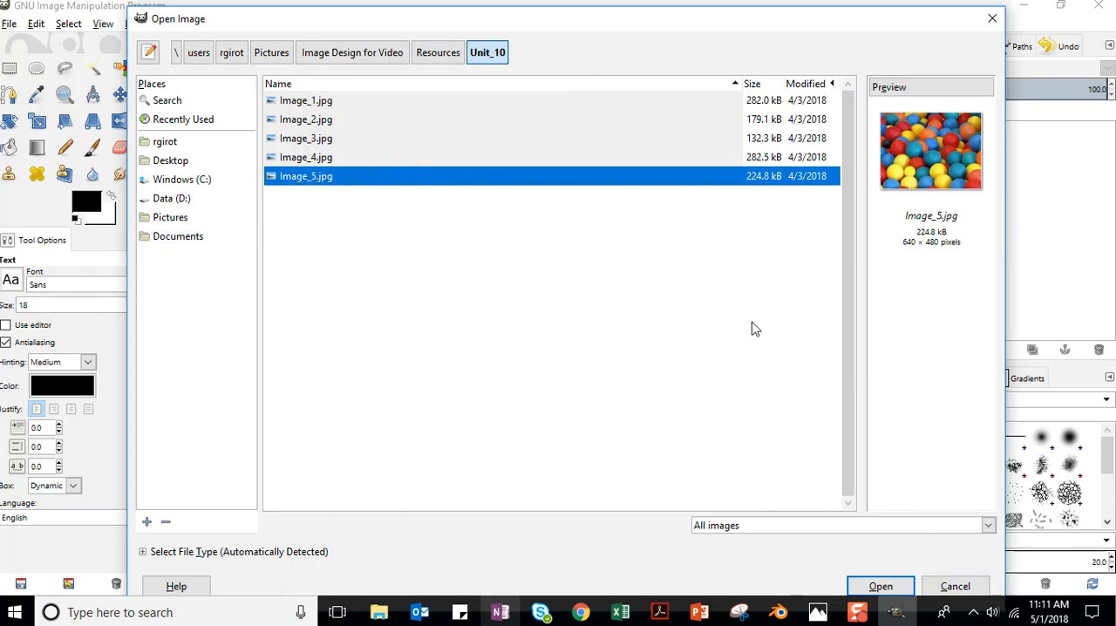
{"action": "left_click", "coordinate": [874, 588]}
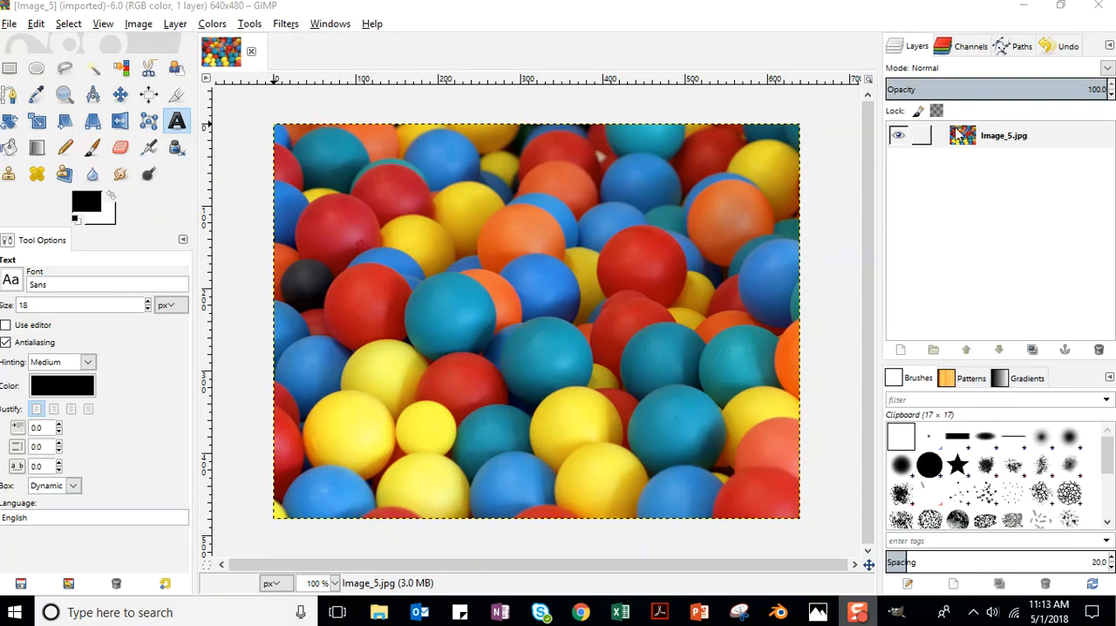
Duplicate the Image_5.jpg layer.
{"action": "right_click", "coordinate": [1067, 143]}
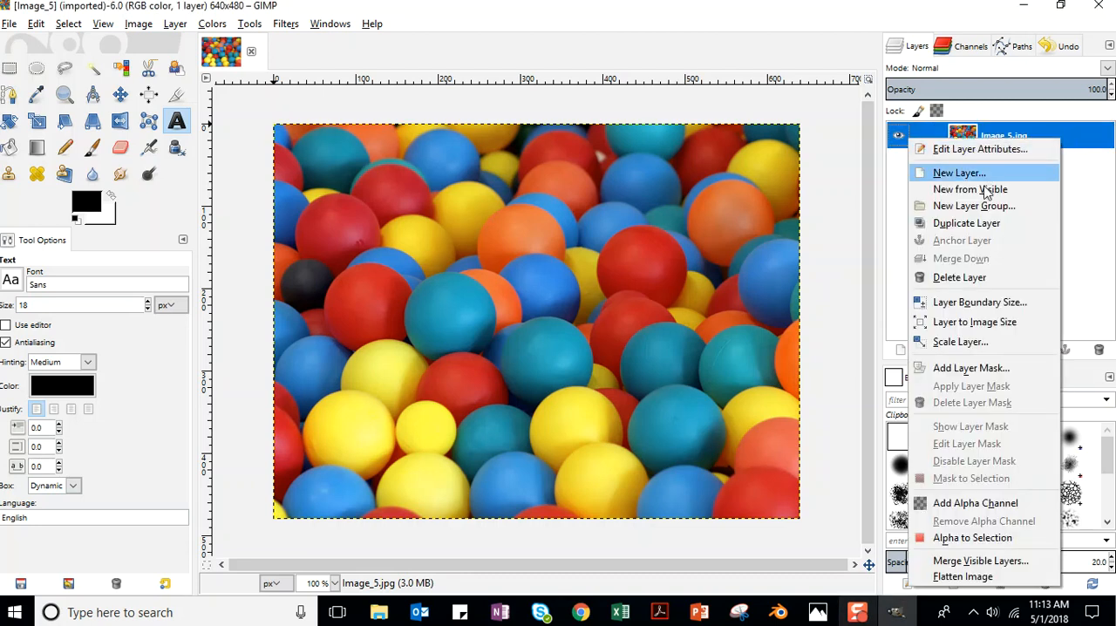
{"action": "left_click", "coordinate": [991, 228]}
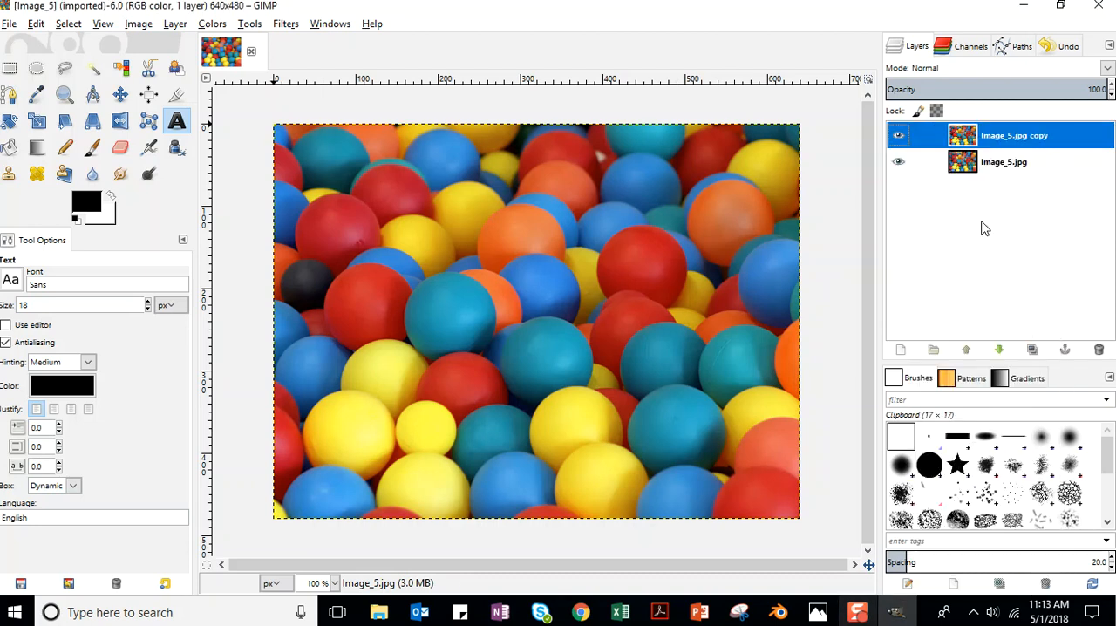
{"action": "left_click", "coordinate": [177, 26]}
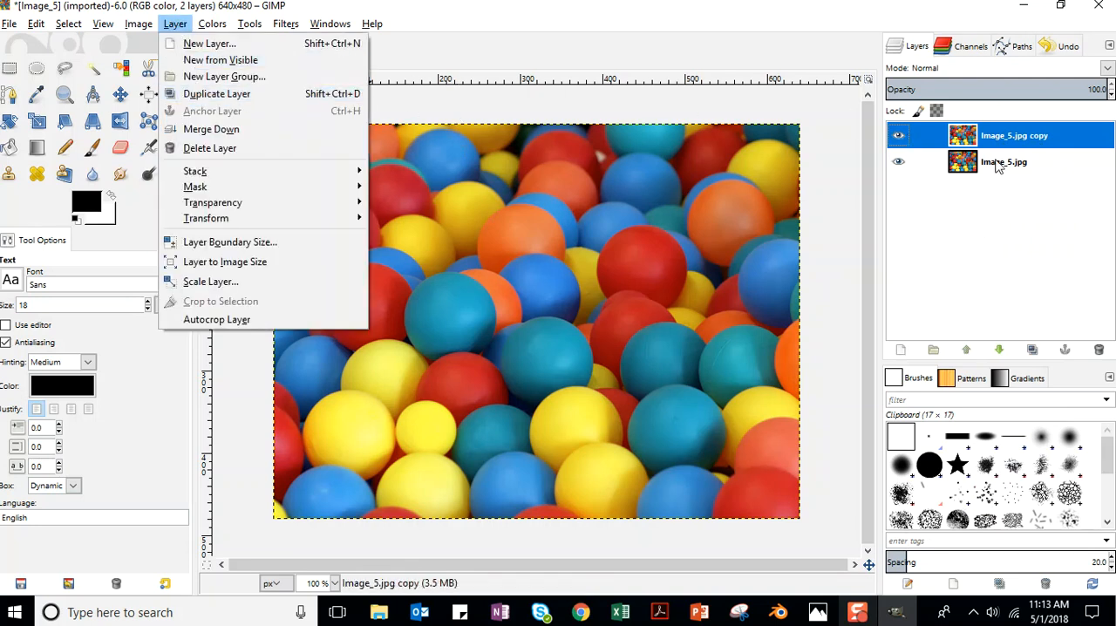
{"action": "left_click", "coordinate": [1026, 171]}
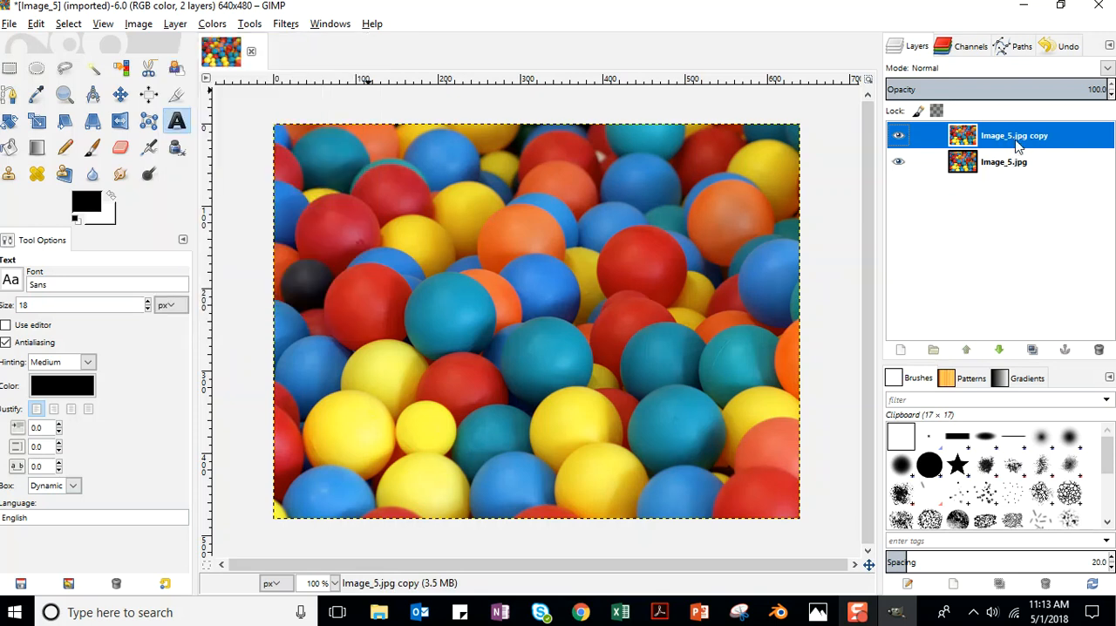
Rename the original layer as Bottom Image and the duplicated layer as Mask.
{"action": "left_click", "coordinate": [1014, 171]}
{"action": "left_click", "coordinate": [1016, 171]}
{"action": "type", "text": "Bottom Image"}
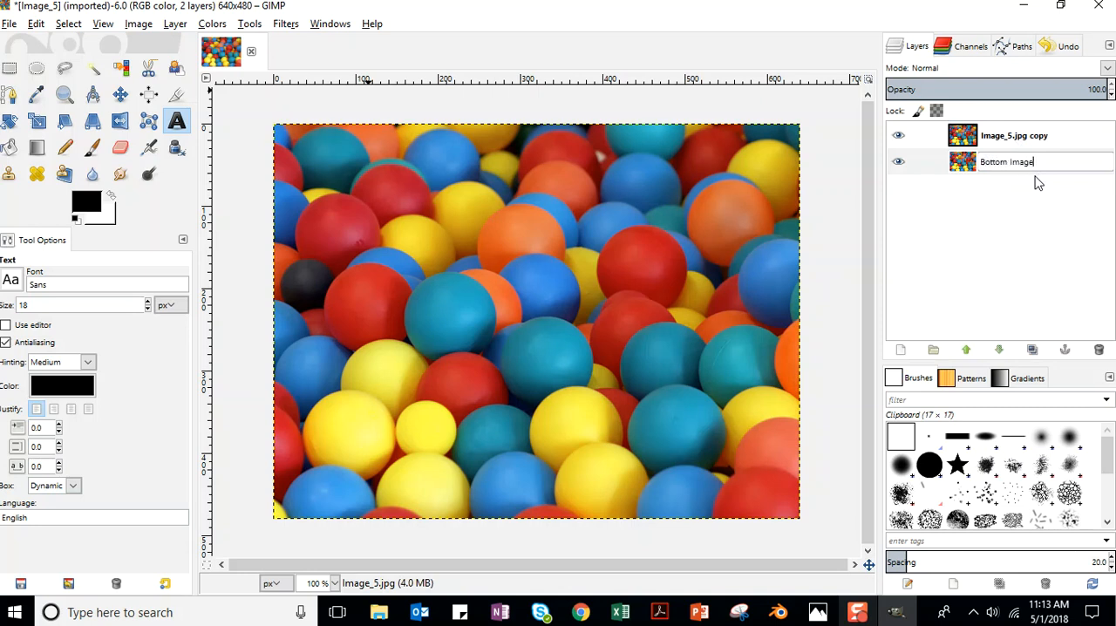
{"action": "key", "text": "Return"}
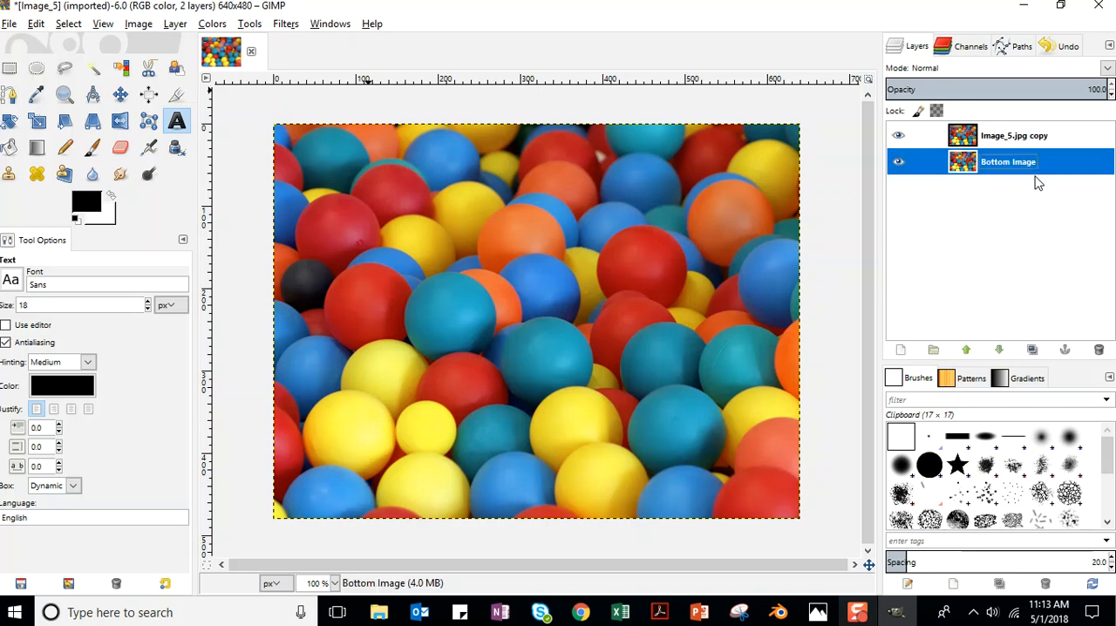
{"action": "double_click", "coordinate": [1012, 138]}
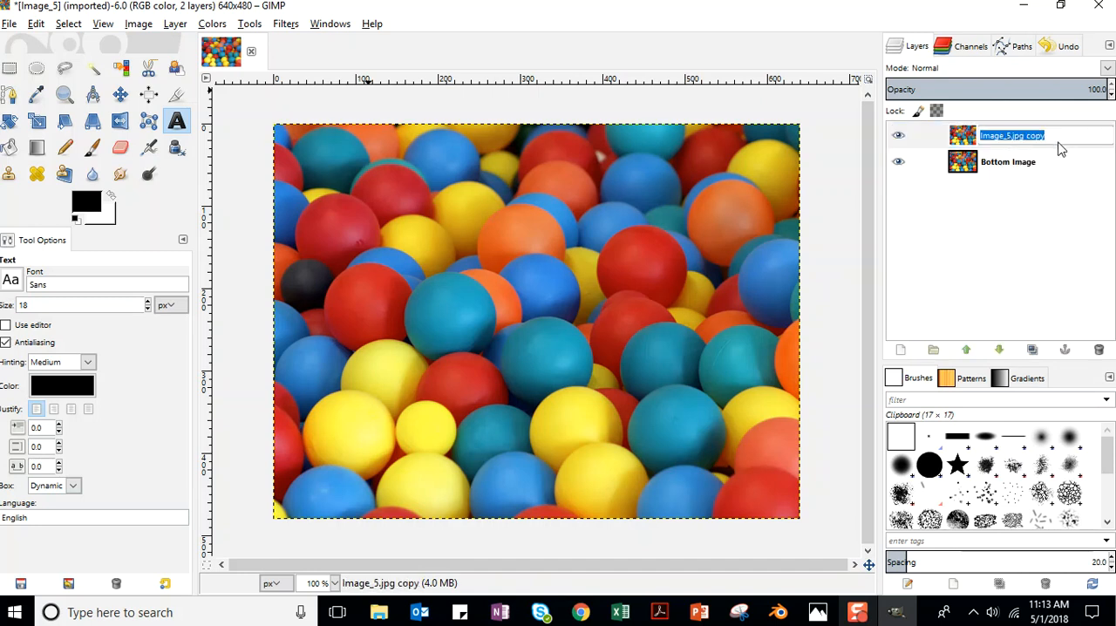
{"action": "type", "text": "Maks"}
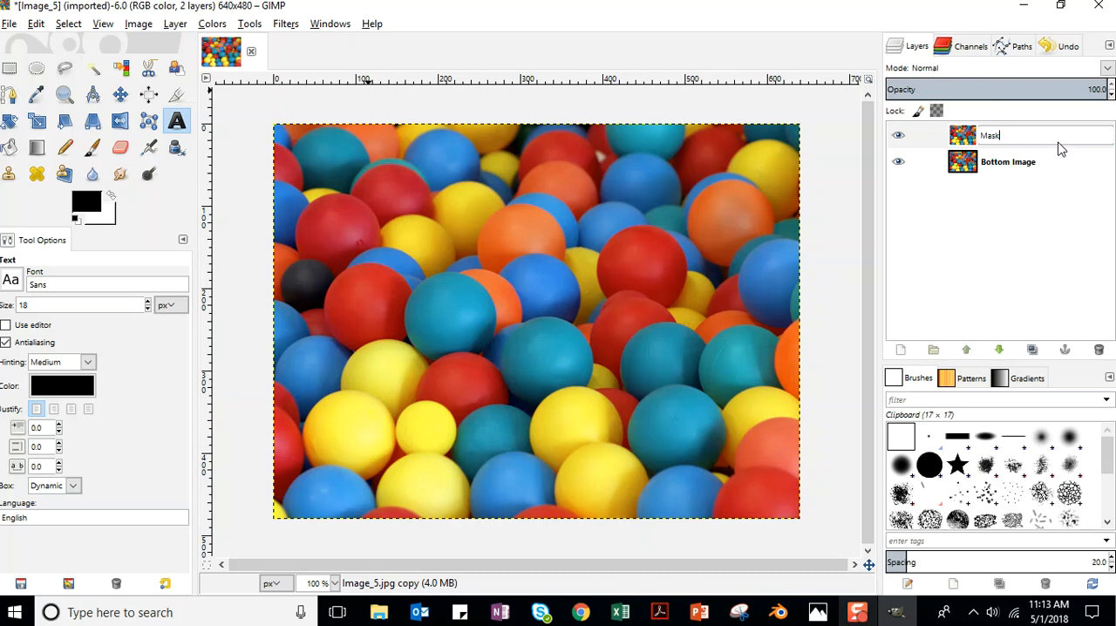
{"action": "key", "text": "Return"}
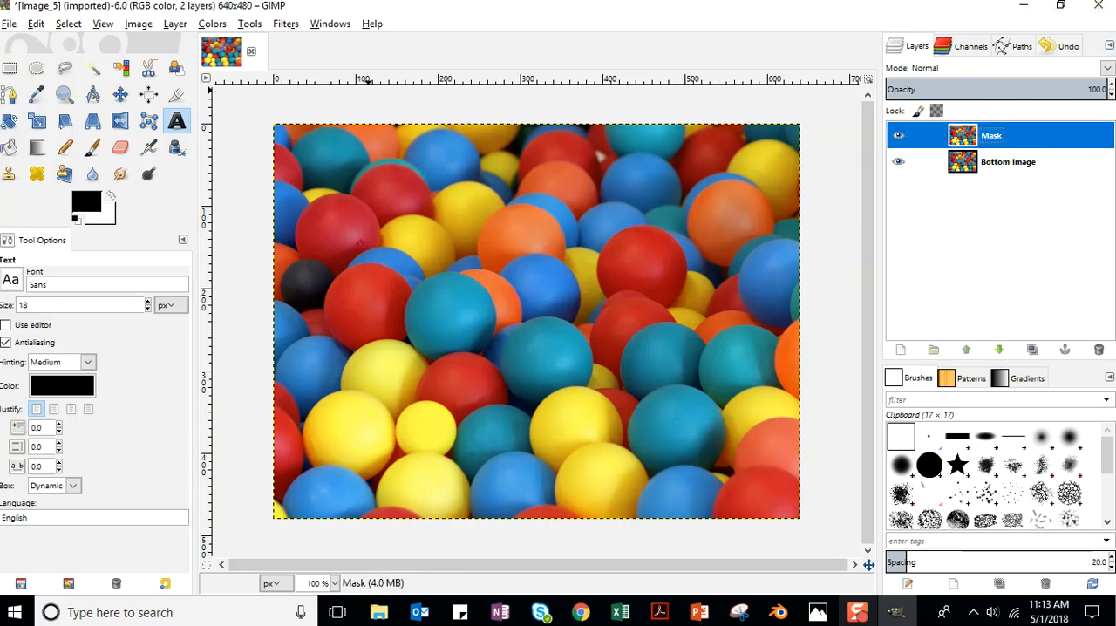
Hide the Bottom Image layer and save the project as an XCF file in Unit_10, named with the creator's full name followed by Ball Mask.
{"action": "left_click", "coordinate": [899, 162]}
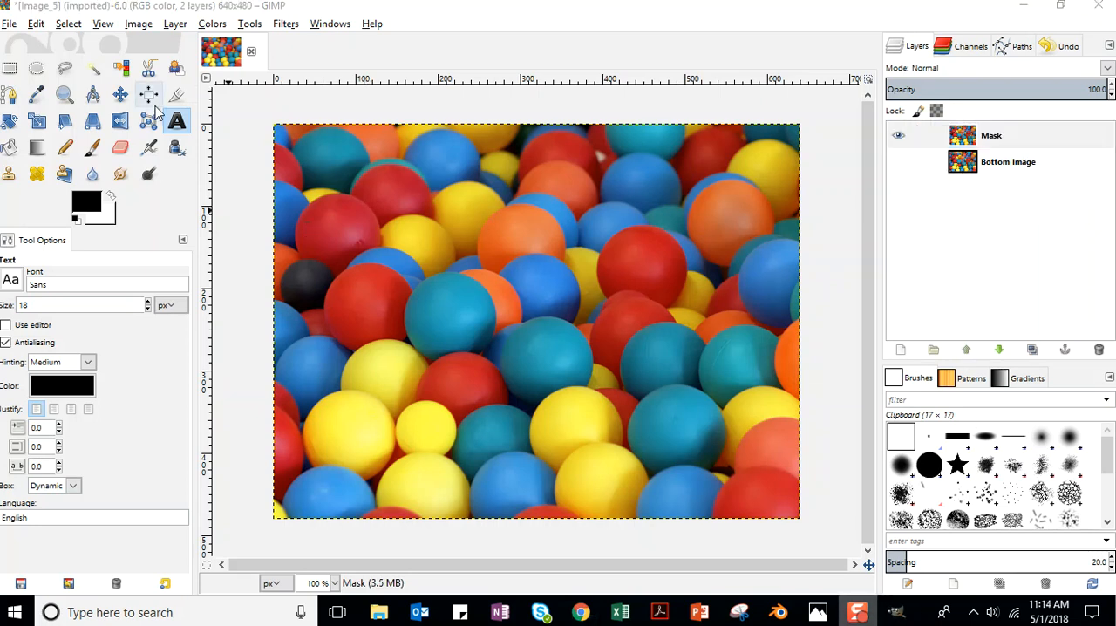
{"action": "left_click", "coordinate": [12, 24]}
{"action": "left_click", "coordinate": [41, 173]}
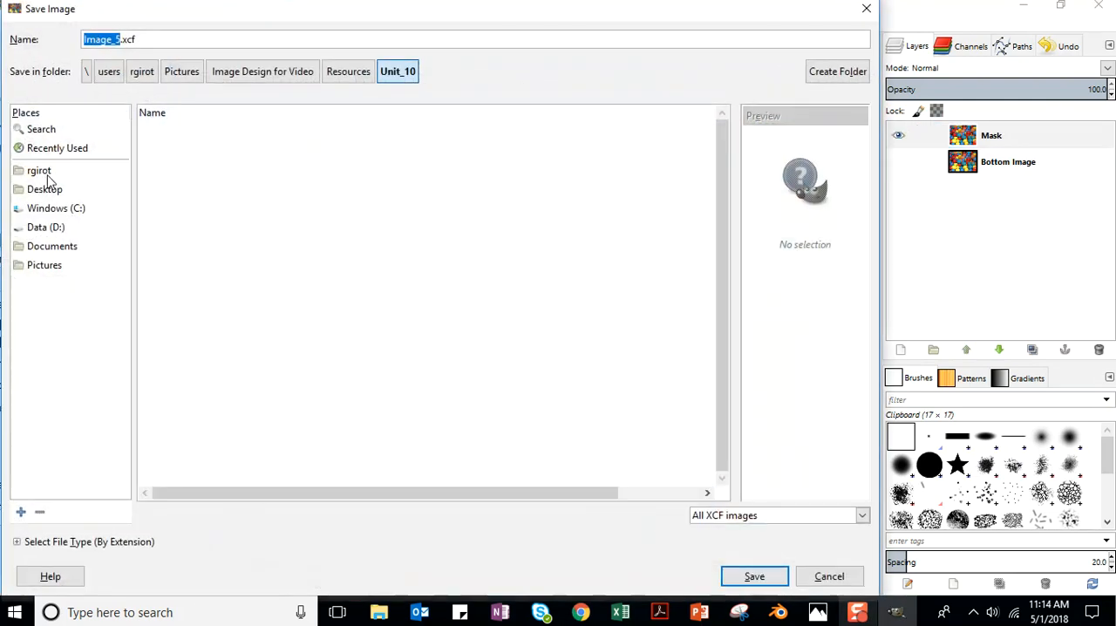
{"action": "left_click_drag", "start_coordinate": [117, 39], "coordinate": [59, 35]}
{"action": "type", "text": "Rachel Girot"}
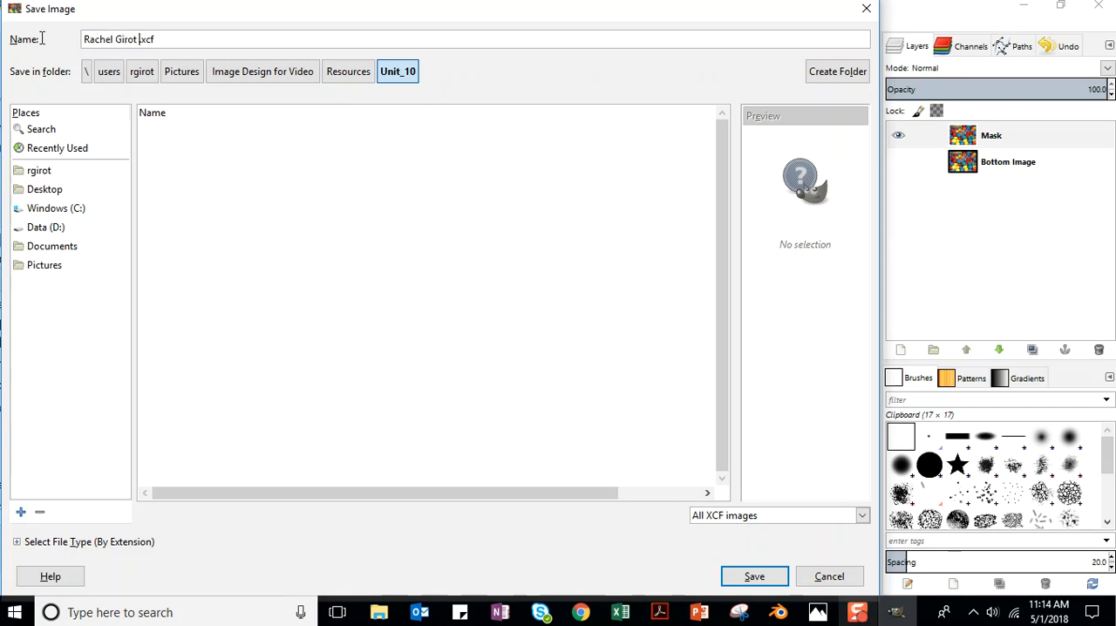
{"action": "type", "text": " Ball Mask"}
{"action": "left_click", "coordinate": [755, 576]}
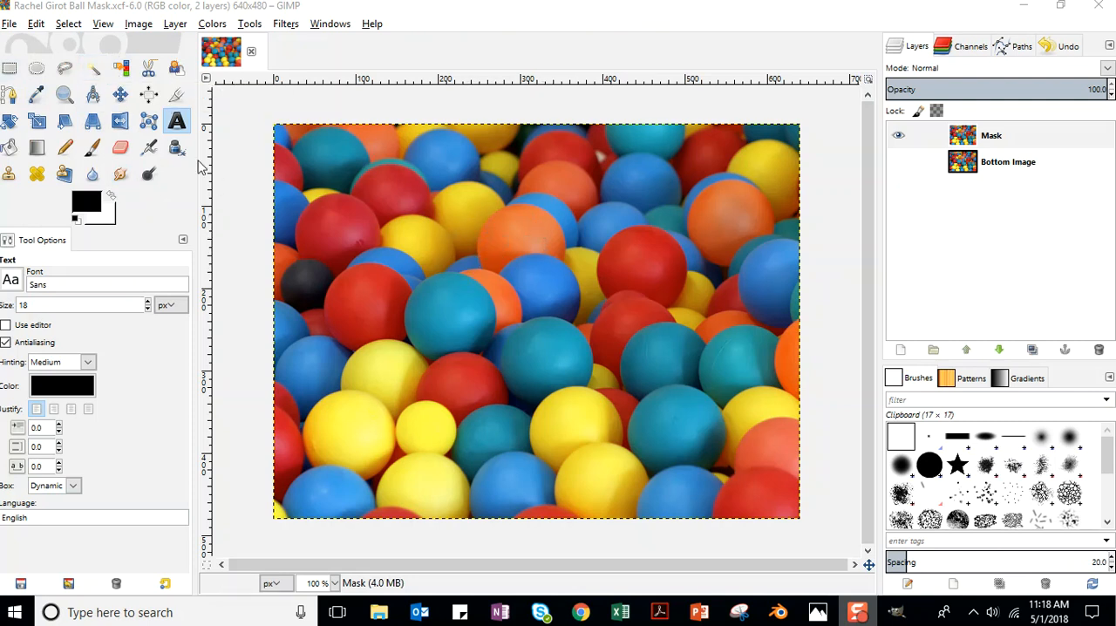
Activate the Fuzzy Select tool in add-to-selection mode and save the project.
{"action": "left_click", "coordinate": [94, 70]}
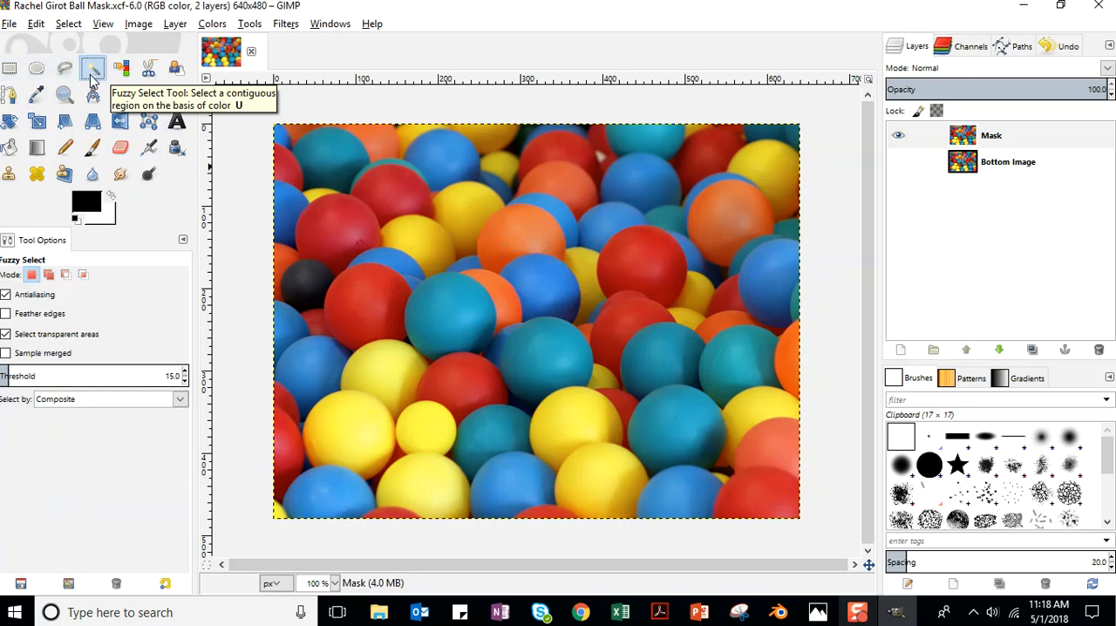
{"action": "left_click", "coordinate": [50, 277]}
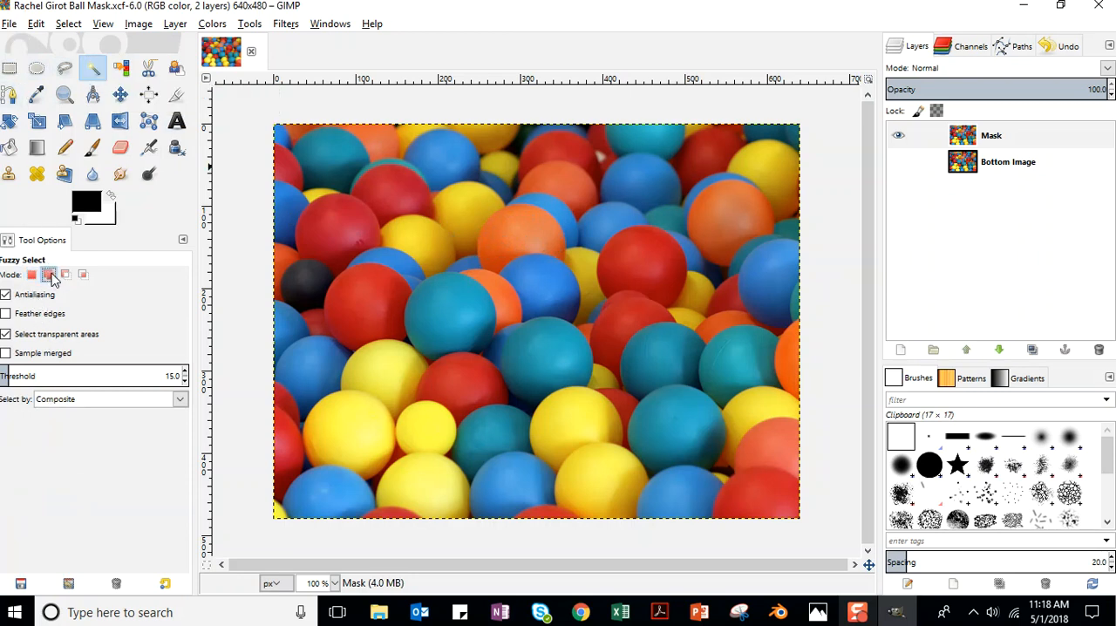
{"action": "left_click", "coordinate": [11, 25]}
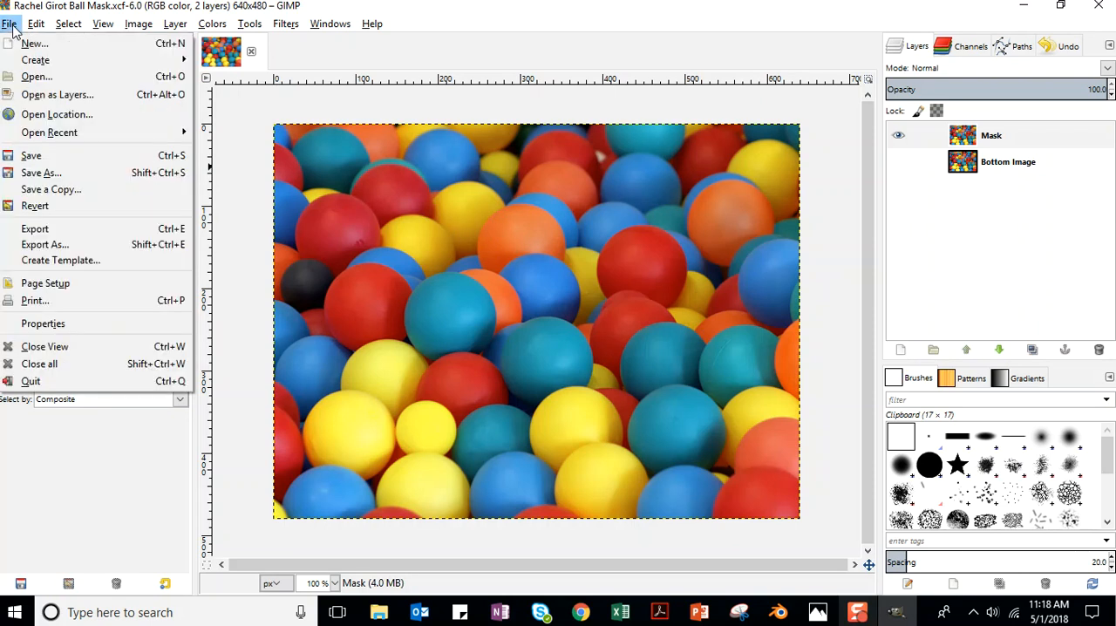
{"action": "left_click", "coordinate": [27, 164]}
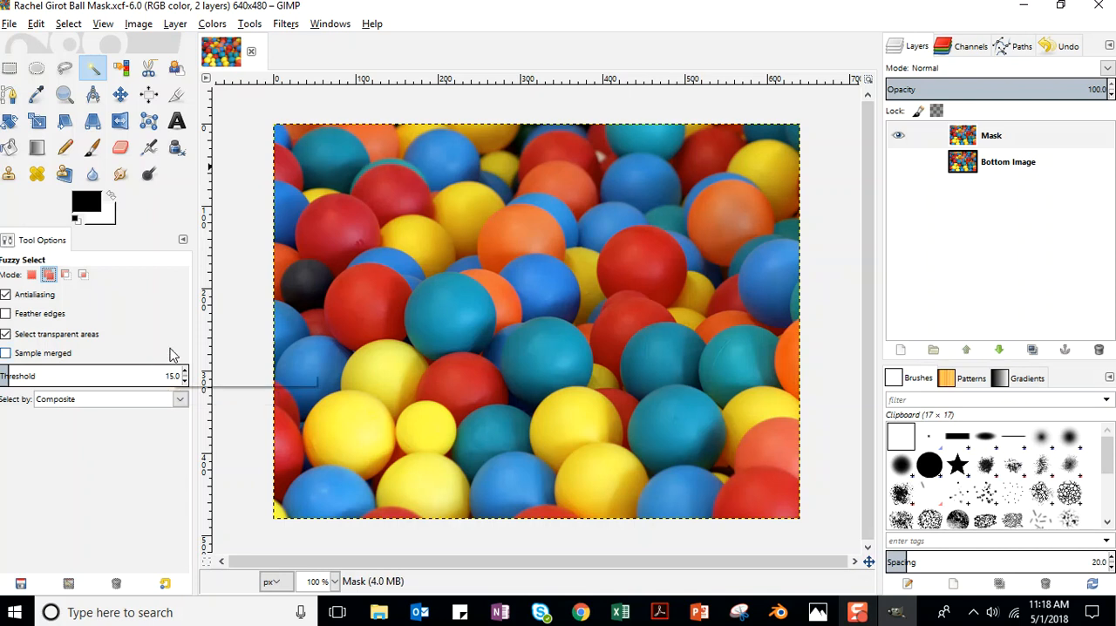
Select the whole visible part of the orange ball above the image centre, adding its darker lower areas to the selection.
{"action": "left_click", "coordinate": [514, 221]}
{"action": "left_click_drag", "start_coordinate": [492, 234], "coordinate": [513, 222]}
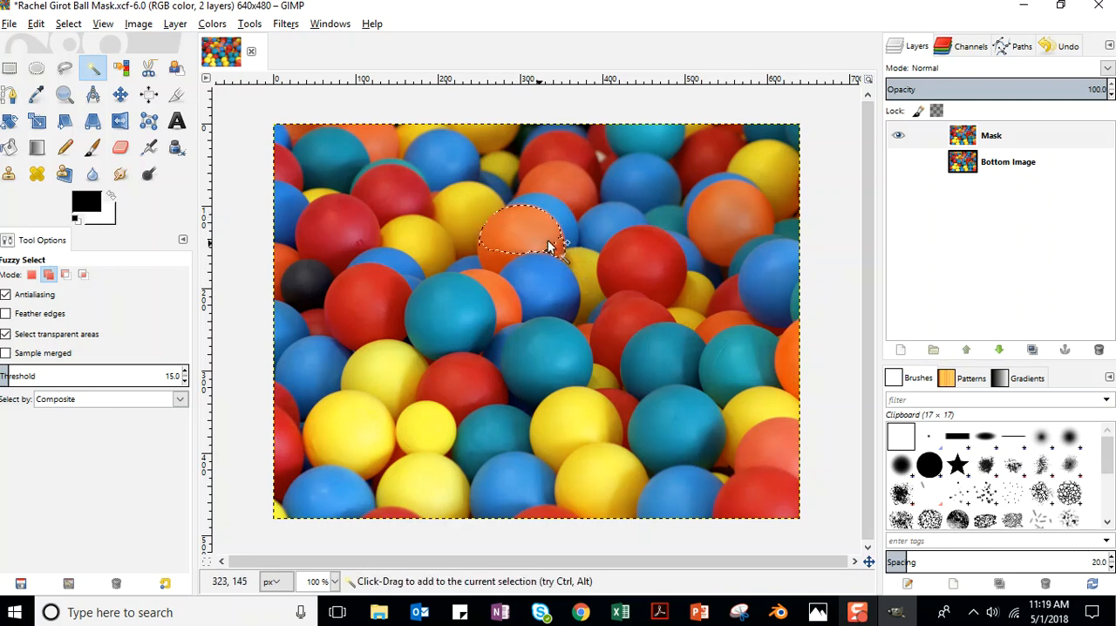
{"action": "left_click_drag", "start_coordinate": [555, 251], "coordinate": [524, 253]}
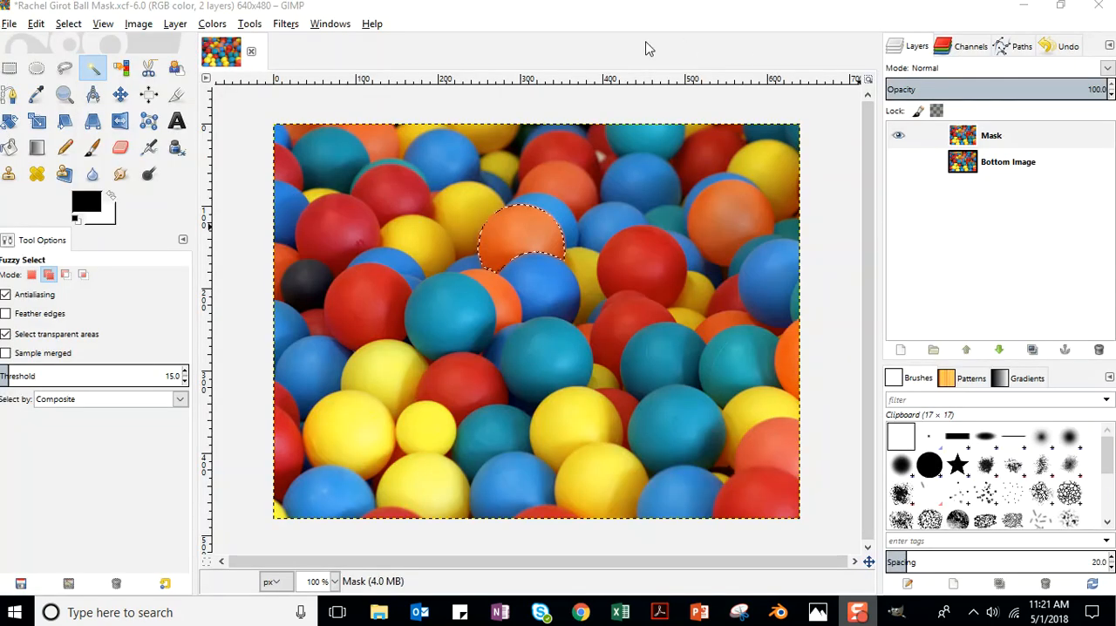
{"action": "right_click", "coordinate": [1015, 138]}
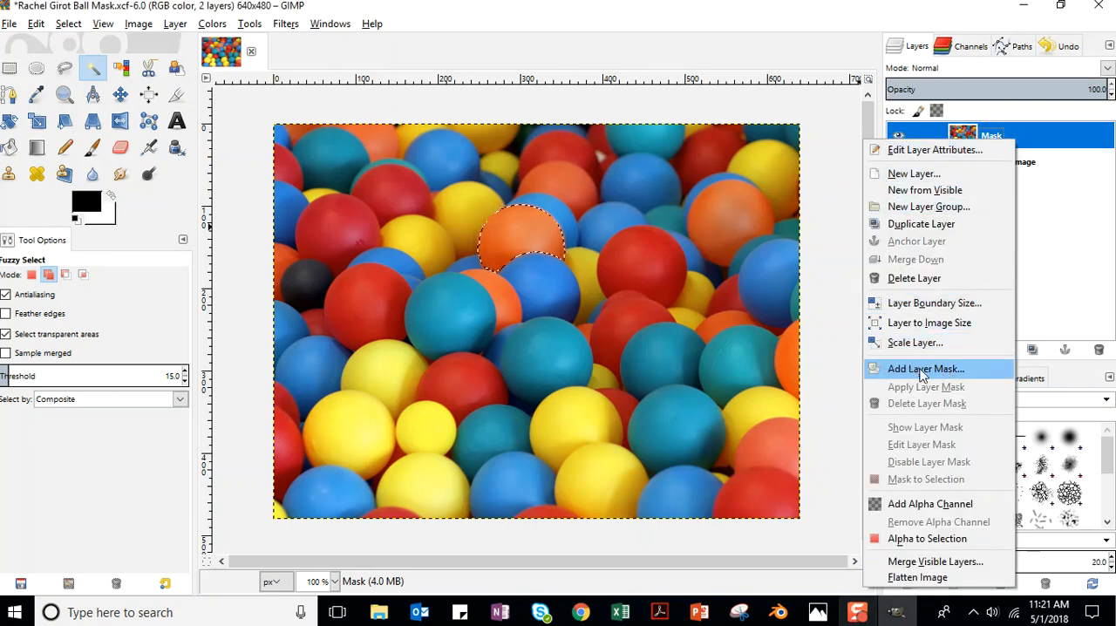
{"action": "left_click", "coordinate": [946, 372]}
{"action": "left_click", "coordinate": [540, 18]}
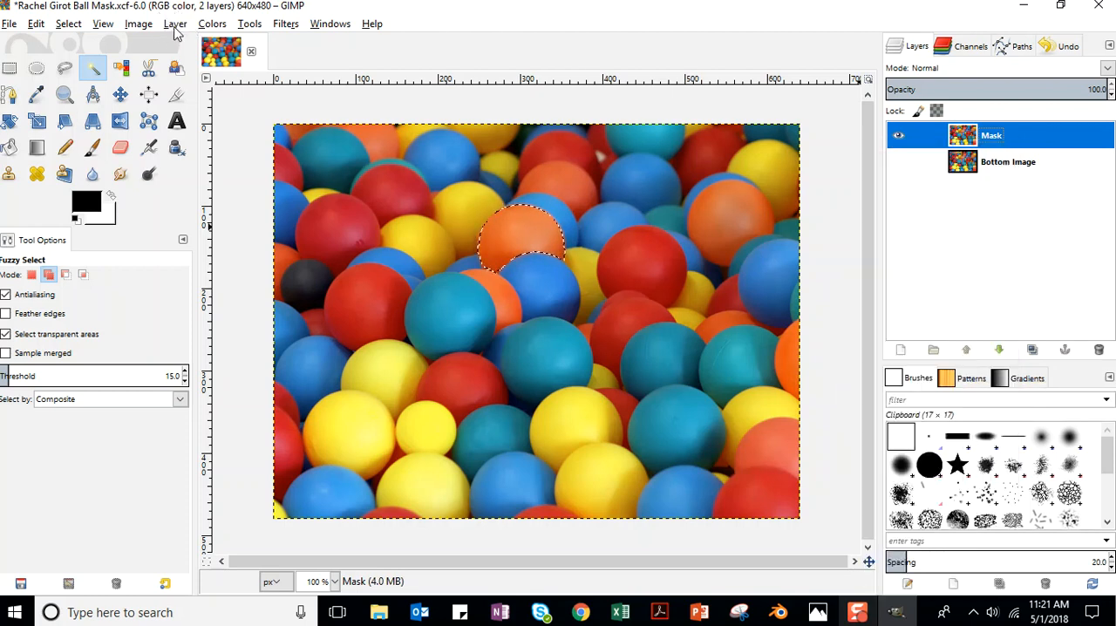
{"action": "left_click", "coordinate": [175, 25]}
{"action": "mouse_move", "coordinate": [207, 189]}
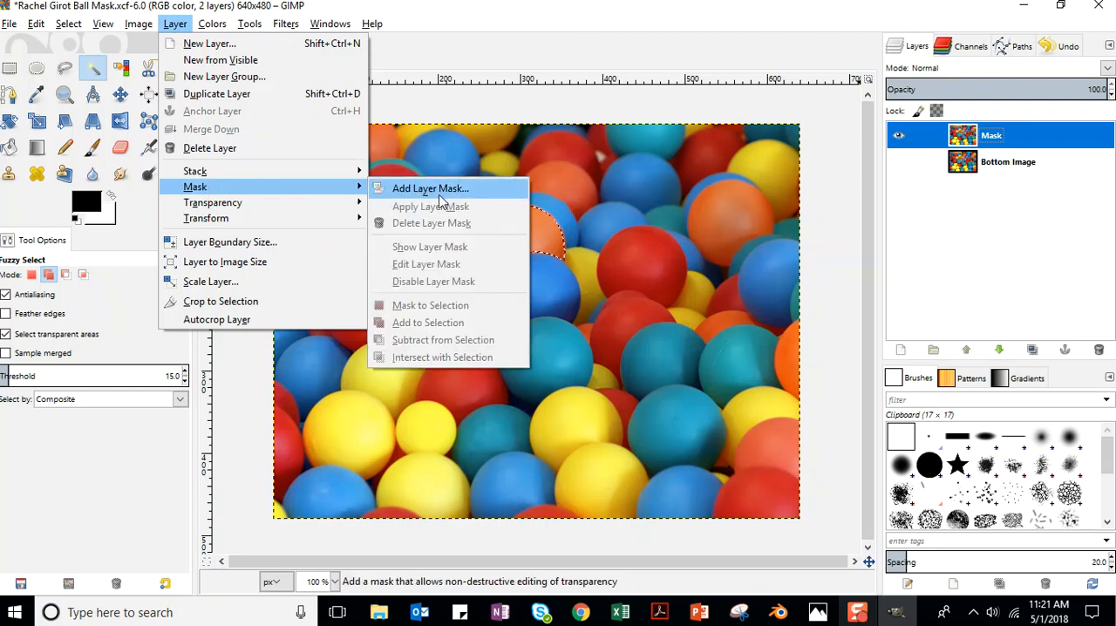
{"action": "left_click", "coordinate": [1051, 140]}
Add a layer mask to the Mask layer, initialized to Selection.
{"action": "right_click", "coordinate": [1051, 140]}
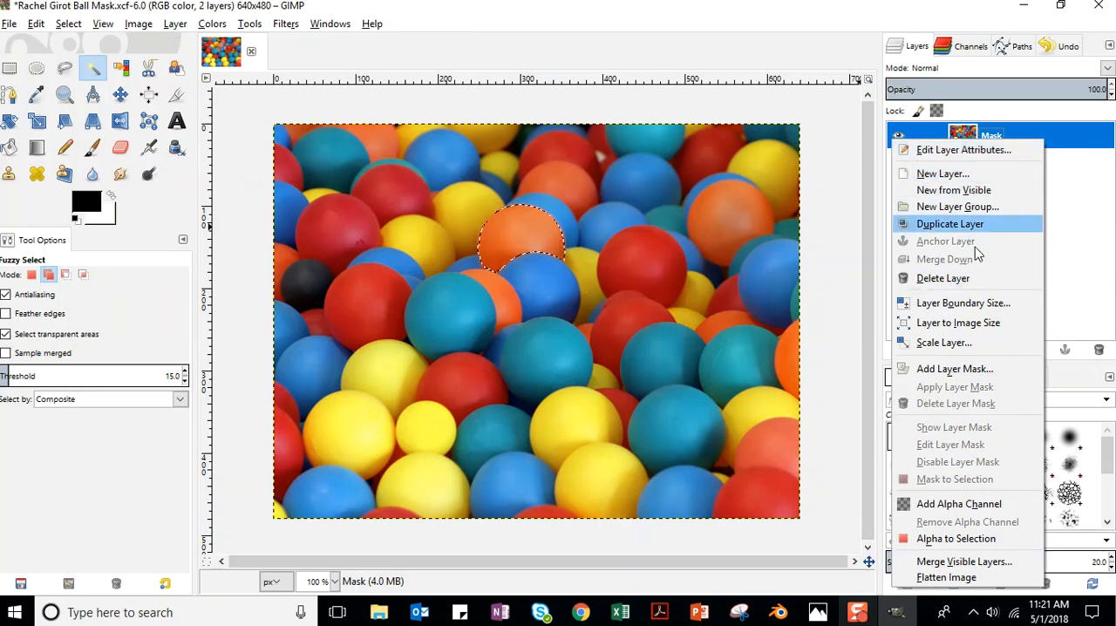
{"action": "left_click", "coordinate": [955, 369]}
{"action": "left_click_drag", "start_coordinate": [963, 237], "coordinate": [734, 57]}
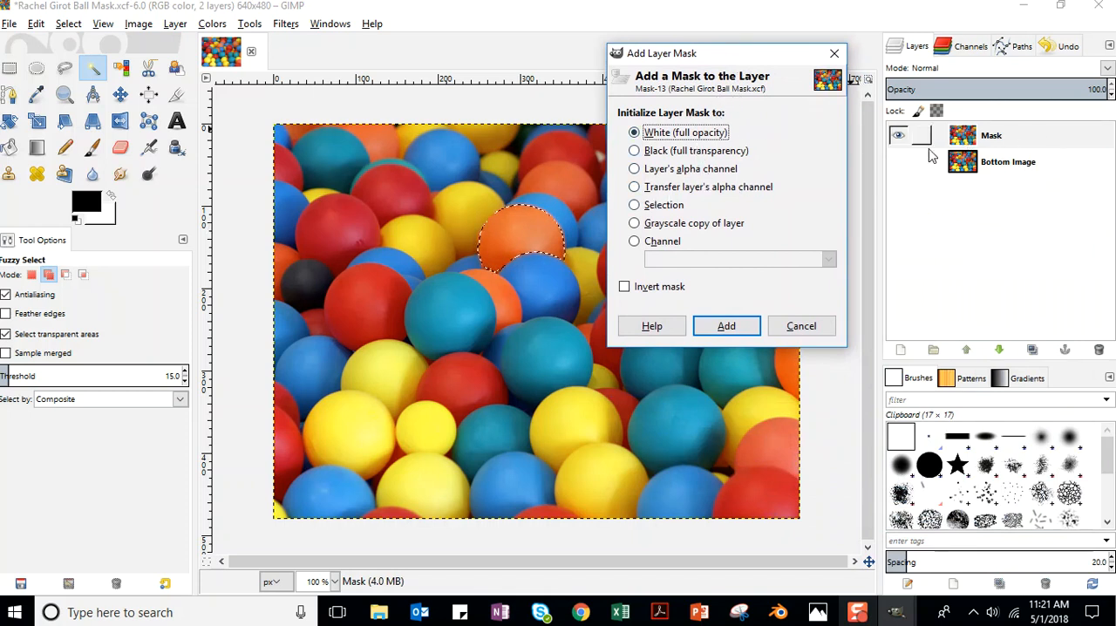
{"action": "left_click", "coordinate": [635, 206]}
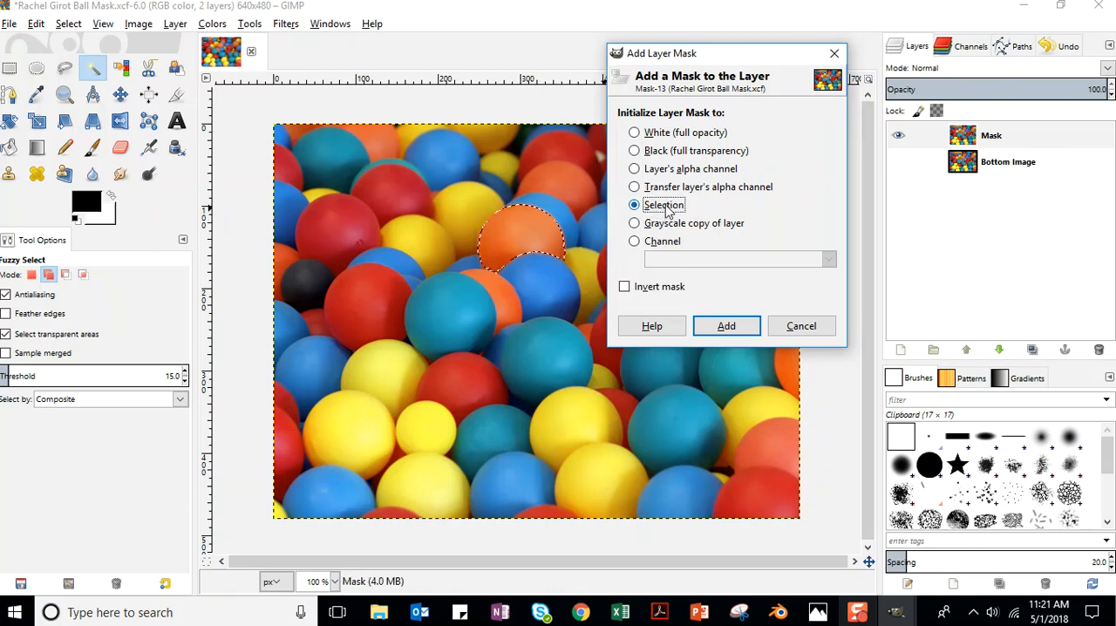
{"action": "left_click", "coordinate": [727, 327]}
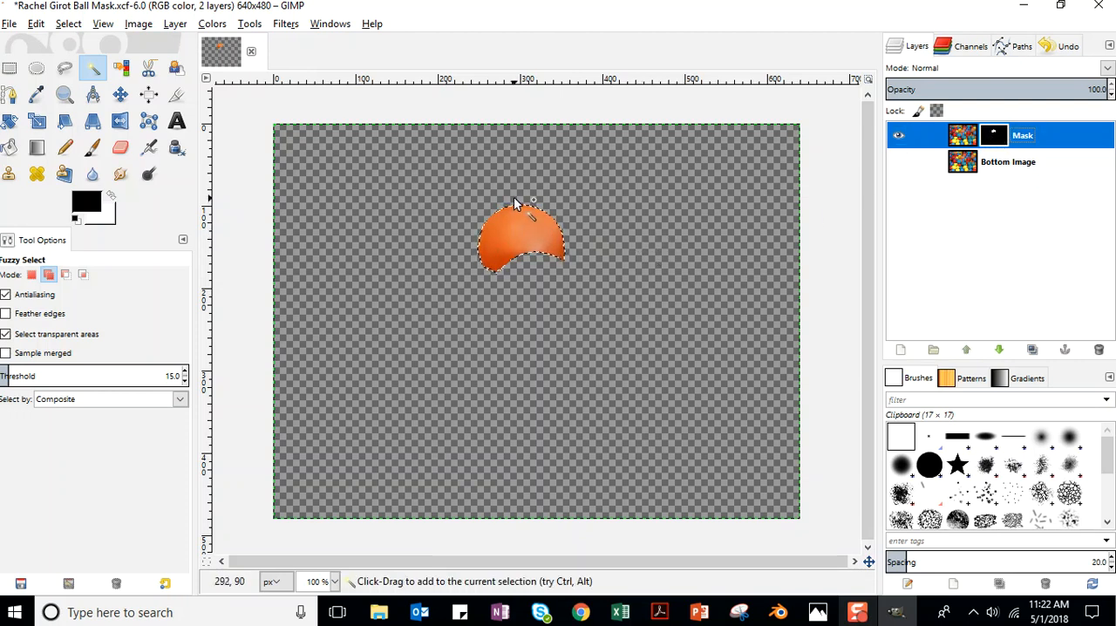
Activate the Paintbrush with white as the foreground colour and save the project.
{"action": "left_click", "coordinate": [91, 148]}
{"action": "left_click", "coordinate": [112, 196]}
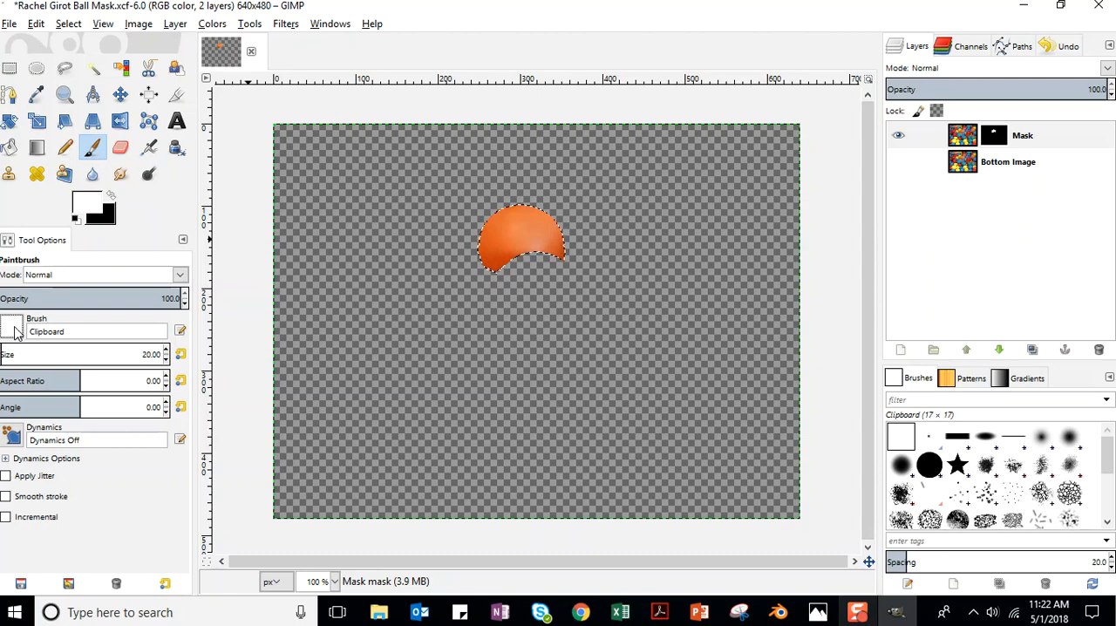
{"action": "left_click", "coordinate": [11, 25]}
{"action": "left_click", "coordinate": [35, 152]}
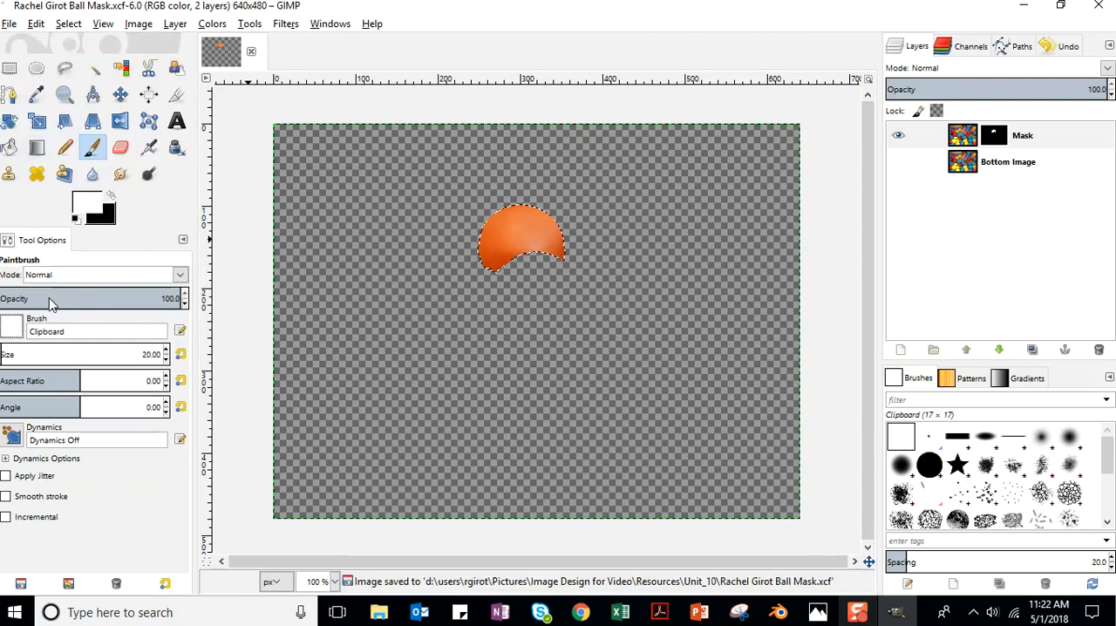
Choose the 2. Hardness 100 brush for the Paintbrush.
{"action": "left_click", "coordinate": [12, 331]}
{"action": "left_click", "coordinate": [55, 375]}
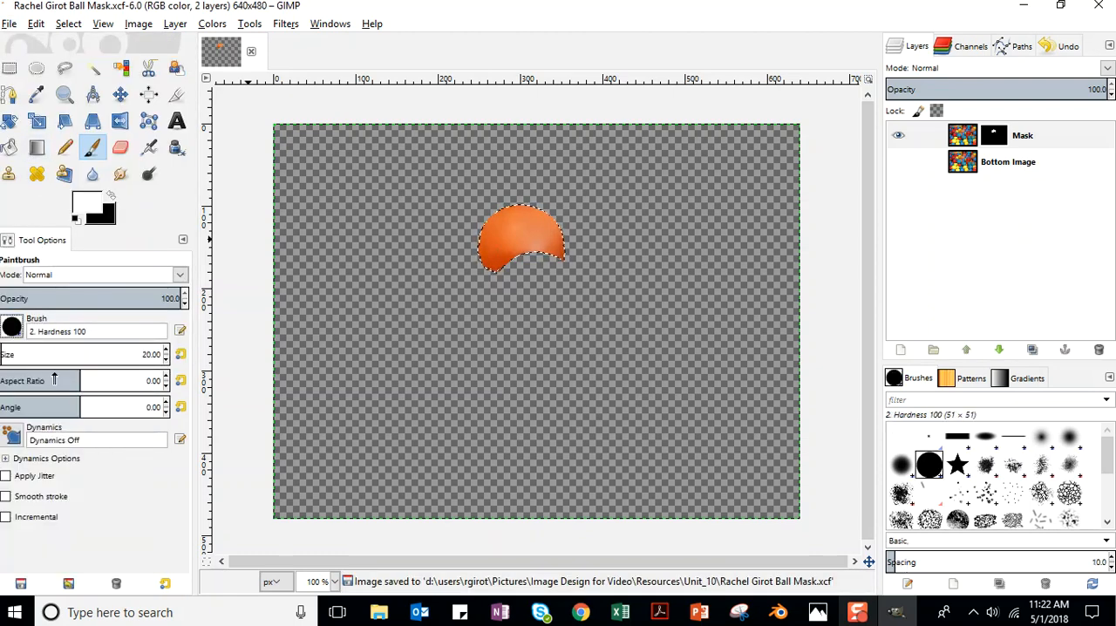
{"action": "left_click", "coordinate": [93, 150]}
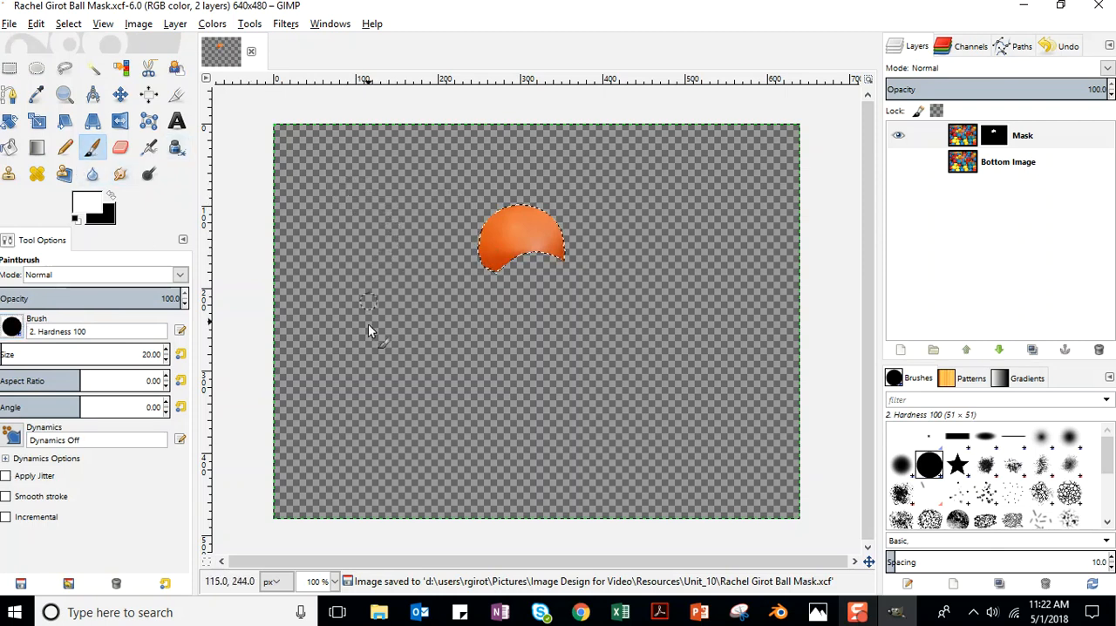
Make the Mask layer's layer mask the active paint target and clear the selection around the orange ball.
{"action": "left_click", "coordinate": [1029, 141]}
{"action": "left_click", "coordinate": [996, 140]}
{"action": "left_click", "coordinate": [964, 145]}
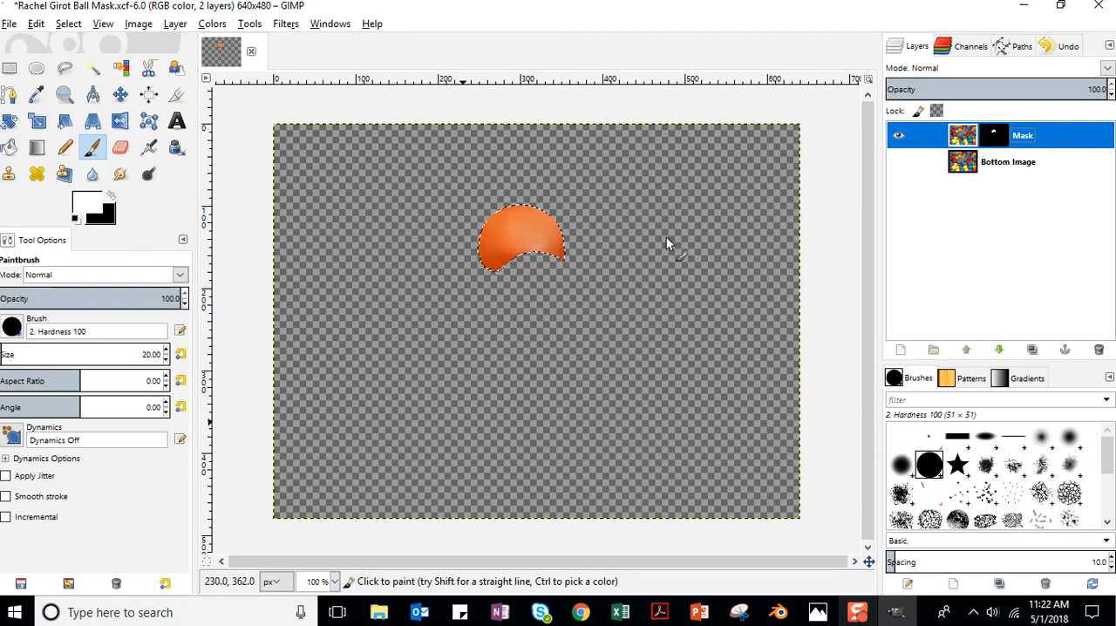
{"action": "left_click", "coordinate": [1025, 140]}
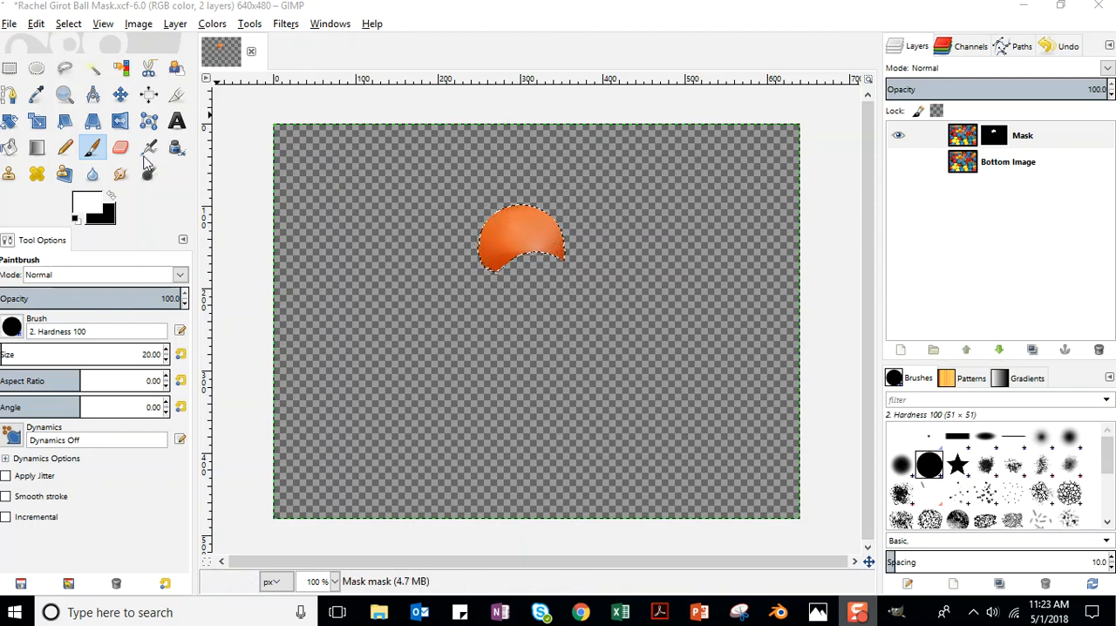
{"action": "left_click", "coordinate": [71, 29]}
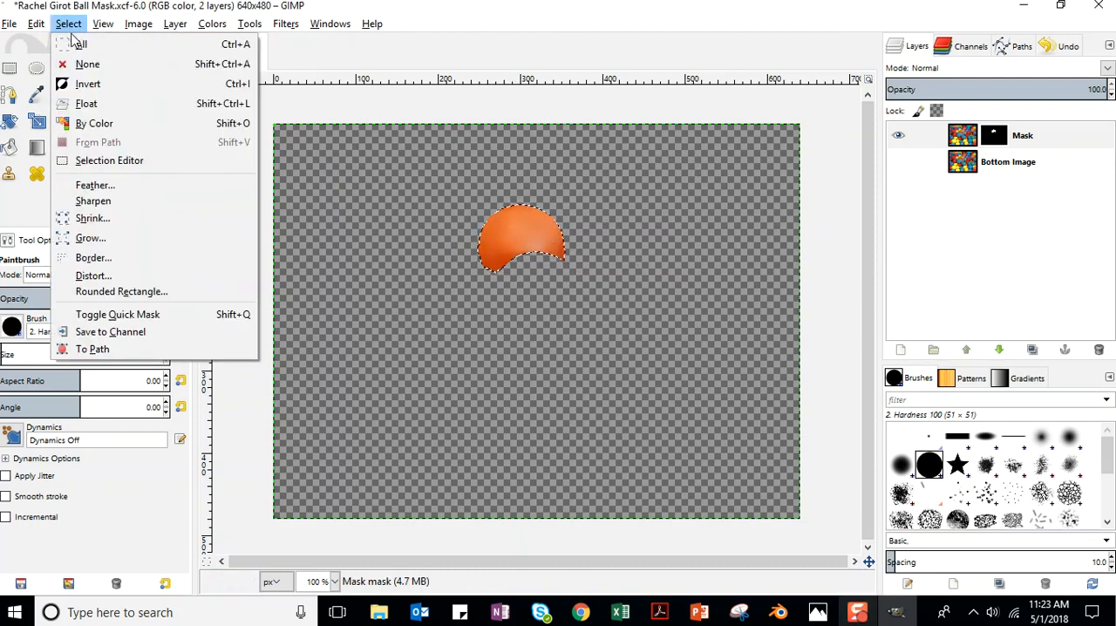
{"action": "left_click", "coordinate": [88, 63]}
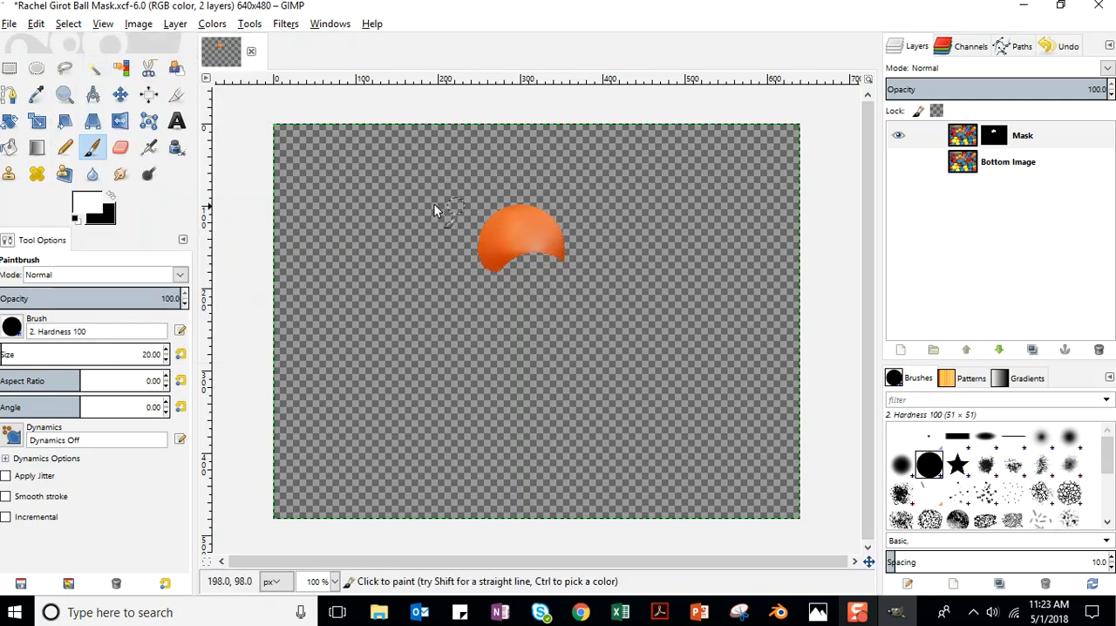
Paint long freehand white strokes on the layer mask around the orange ball and along the image edges.
{"action": "mouse_move", "coordinate": [370, 179]}
{"action": "left_mouse_down"}
{"action": "mouse_move", "coordinate": [439, 183]}
{"action": "mouse_move", "coordinate": [371, 302]}
{"action": "mouse_move", "coordinate": [491, 400]}
{"action": "mouse_move", "coordinate": [690, 399]}
{"action": "mouse_move", "coordinate": [696, 185]}
{"action": "mouse_move", "coordinate": [532, 355]}
{"action": "left_mouse_up"}
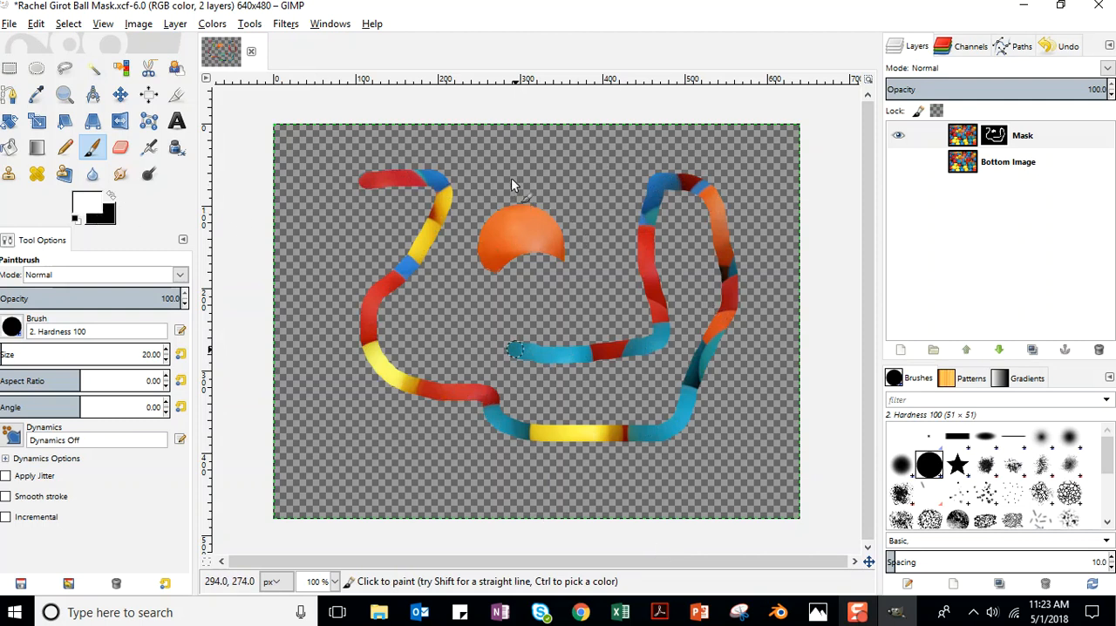
{"action": "mouse_move", "coordinate": [524, 143]}
{"action": "left_mouse_down"}
{"action": "mouse_move", "coordinate": [717, 137]}
{"action": "mouse_move", "coordinate": [788, 175]}
{"action": "mouse_move", "coordinate": [791, 284]}
{"action": "mouse_move", "coordinate": [733, 453]}
{"action": "mouse_move", "coordinate": [549, 490]}
{"action": "mouse_move", "coordinate": [350, 442]}
{"action": "mouse_move", "coordinate": [310, 185]}
{"action": "mouse_move", "coordinate": [370, 140]}
{"action": "mouse_move", "coordinate": [437, 139]}
{"action": "mouse_move", "coordinate": [493, 170]}
{"action": "left_mouse_up"}
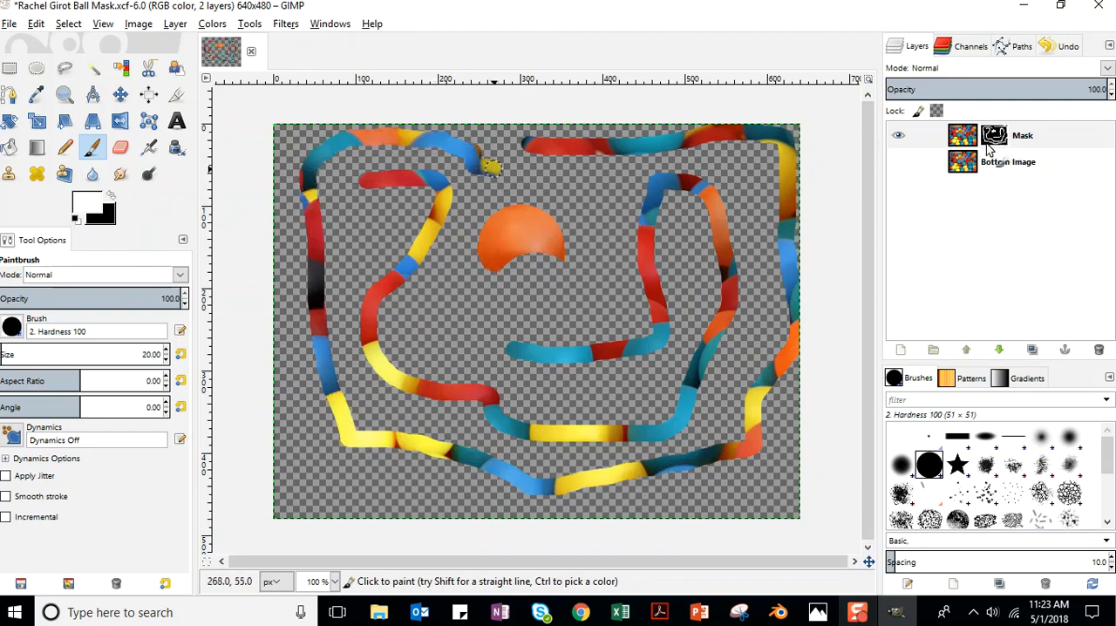
{"action": "left_click", "coordinate": [997, 134]}
Paint black on the layer mask over the revealed strokes and across the orange ball.
{"action": "left_click", "coordinate": [111, 196]}
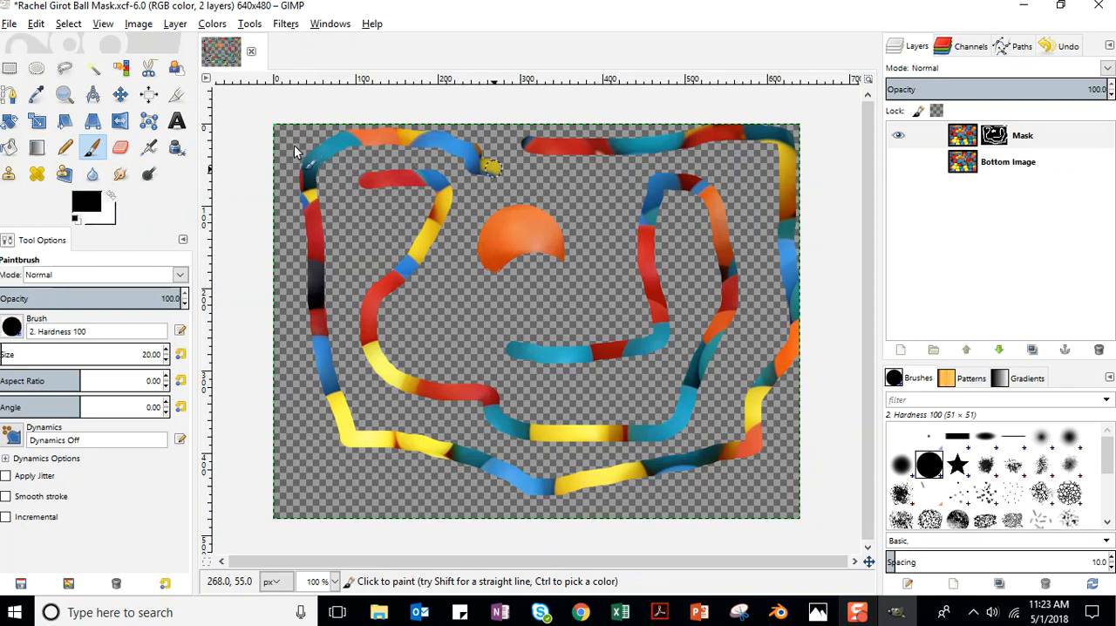
{"action": "mouse_move", "coordinate": [301, 144]}
{"action": "left_mouse_down"}
{"action": "mouse_move", "coordinate": [374, 257]}
{"action": "mouse_move", "coordinate": [400, 330]}
{"action": "mouse_move", "coordinate": [475, 381]}
{"action": "mouse_move", "coordinate": [553, 382]}
{"action": "mouse_move", "coordinate": [567, 334]}
{"action": "mouse_move", "coordinate": [638, 364]}
{"action": "mouse_move", "coordinate": [615, 320]}
{"action": "mouse_move", "coordinate": [674, 360]}
{"action": "mouse_move", "coordinate": [643, 286]}
{"action": "mouse_move", "coordinate": [618, 268]}
{"action": "mouse_move", "coordinate": [687, 231]}
{"action": "mouse_move", "coordinate": [627, 203]}
{"action": "mouse_move", "coordinate": [726, 192]}
{"action": "mouse_move", "coordinate": [690, 242]}
{"action": "mouse_move", "coordinate": [707, 303]}
{"action": "mouse_move", "coordinate": [743, 340]}
{"action": "mouse_move", "coordinate": [666, 380]}
{"action": "mouse_move", "coordinate": [637, 447]}
{"action": "mouse_move", "coordinate": [549, 450]}
{"action": "mouse_move", "coordinate": [379, 339]}
{"action": "mouse_move", "coordinate": [298, 353]}
{"action": "mouse_move", "coordinate": [411, 308]}
{"action": "mouse_move", "coordinate": [319, 327]}
{"action": "mouse_move", "coordinate": [330, 208]}
{"action": "mouse_move", "coordinate": [382, 169]}
{"action": "mouse_move", "coordinate": [474, 162]}
{"action": "mouse_move", "coordinate": [356, 157]}
{"action": "mouse_move", "coordinate": [761, 160]}
{"action": "mouse_move", "coordinate": [751, 225]}
{"action": "mouse_move", "coordinate": [698, 276]}
{"action": "mouse_move", "coordinate": [799, 142]}
{"action": "mouse_move", "coordinate": [768, 374]}
{"action": "mouse_move", "coordinate": [697, 444]}
{"action": "mouse_move", "coordinate": [612, 464]}
{"action": "mouse_move", "coordinate": [469, 428]}
{"action": "mouse_move", "coordinate": [434, 376]}
{"action": "mouse_move", "coordinate": [402, 380]}
{"action": "mouse_move", "coordinate": [334, 472]}
{"action": "mouse_move", "coordinate": [451, 459]}
{"action": "mouse_move", "coordinate": [675, 481]}
{"action": "mouse_move", "coordinate": [620, 470]}
{"action": "mouse_move", "coordinate": [693, 259]}
{"action": "mouse_move", "coordinate": [676, 254]}
{"action": "mouse_move", "coordinate": [726, 158]}
{"action": "mouse_move", "coordinate": [750, 160]}
{"action": "mouse_move", "coordinate": [773, 117]}
{"action": "left_mouse_up"}
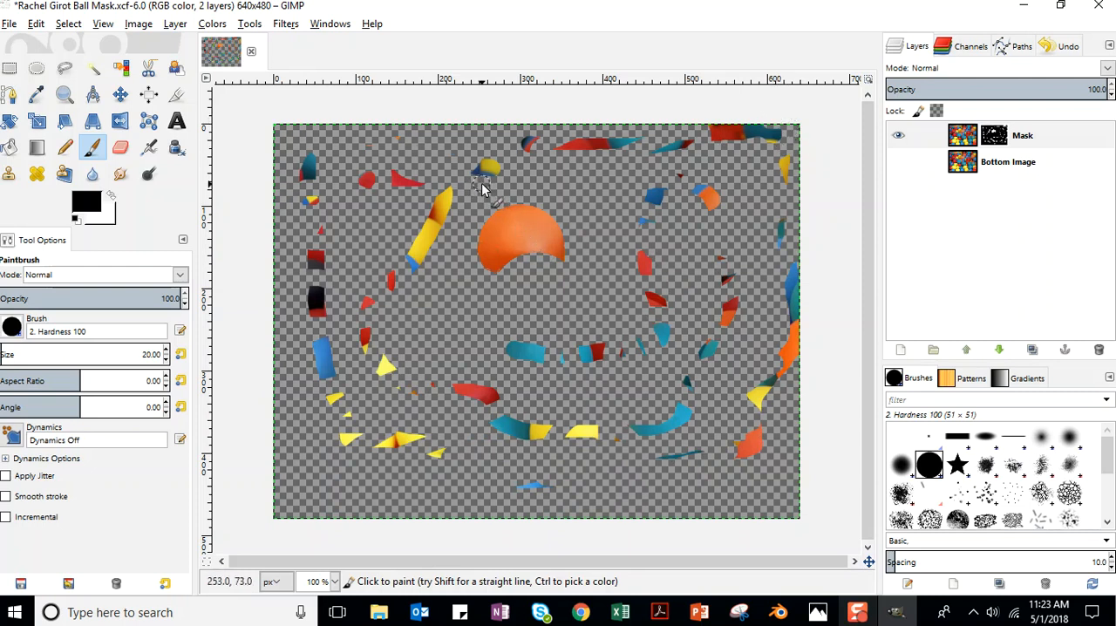
{"action": "left_click_drag", "start_coordinate": [494, 195], "coordinate": [548, 316]}
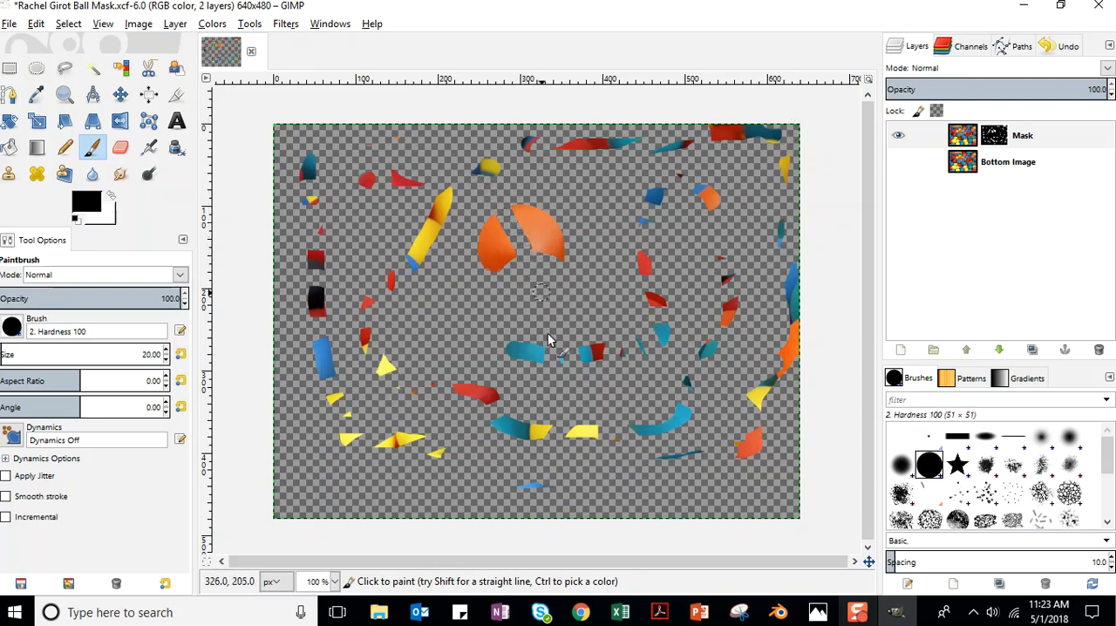
{"action": "left_click_drag", "start_coordinate": [578, 200], "coordinate": [498, 249]}
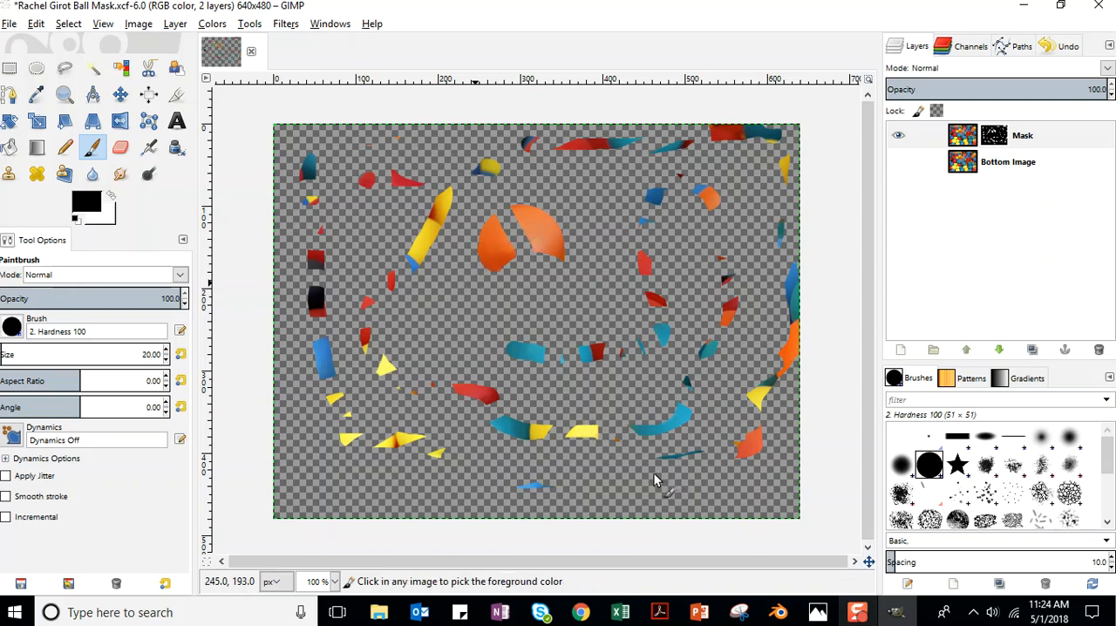
Undo all the black and white paint strokes made on the layer mask.
{"action": "key", "text": "ctrl+z"}
{"action": "key", "text": "ctrl+z"}
{"action": "key", "text": "ctrl+z"}
{"action": "key", "text": "ctrl+z"}
{"action": "key", "text": "ctrl+z"}
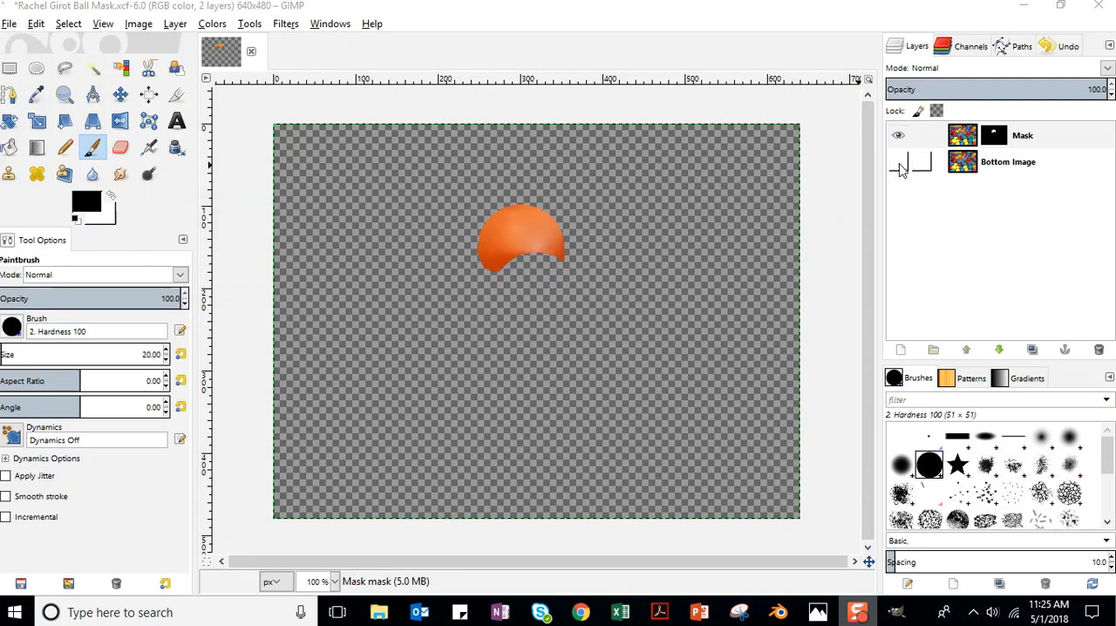
Show the Bottom Image layer, switching its visibility off and on repeatedly to compare it with the masked ball.
{"action": "left_click", "coordinate": [899, 163]}
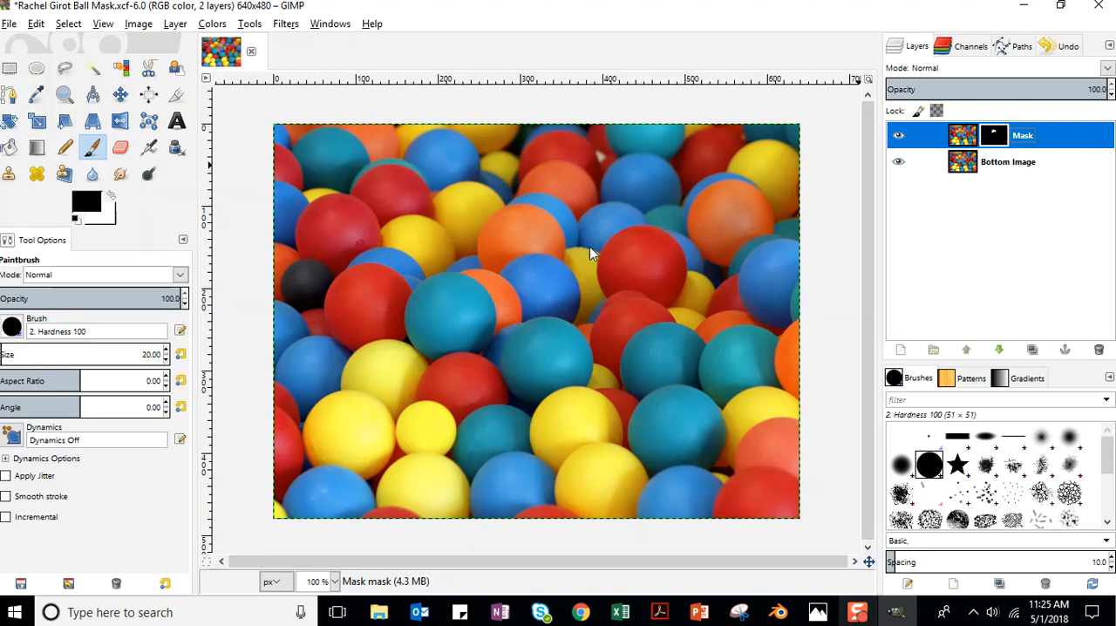
{"action": "left_click", "coordinate": [905, 167]}
{"action": "left_click", "coordinate": [904, 167]}
{"action": "left_click", "coordinate": [904, 166]}
{"action": "left_click", "coordinate": [904, 166]}
{"action": "left_click", "coordinate": [903, 167]}
{"action": "left_click", "coordinate": [904, 166]}
{"action": "left_click", "coordinate": [903, 167]}
{"action": "left_click", "coordinate": [903, 168]}
{"action": "left_click", "coordinate": [902, 168]}
{"action": "left_click", "coordinate": [903, 167]}
{"action": "left_click", "coordinate": [903, 166]}
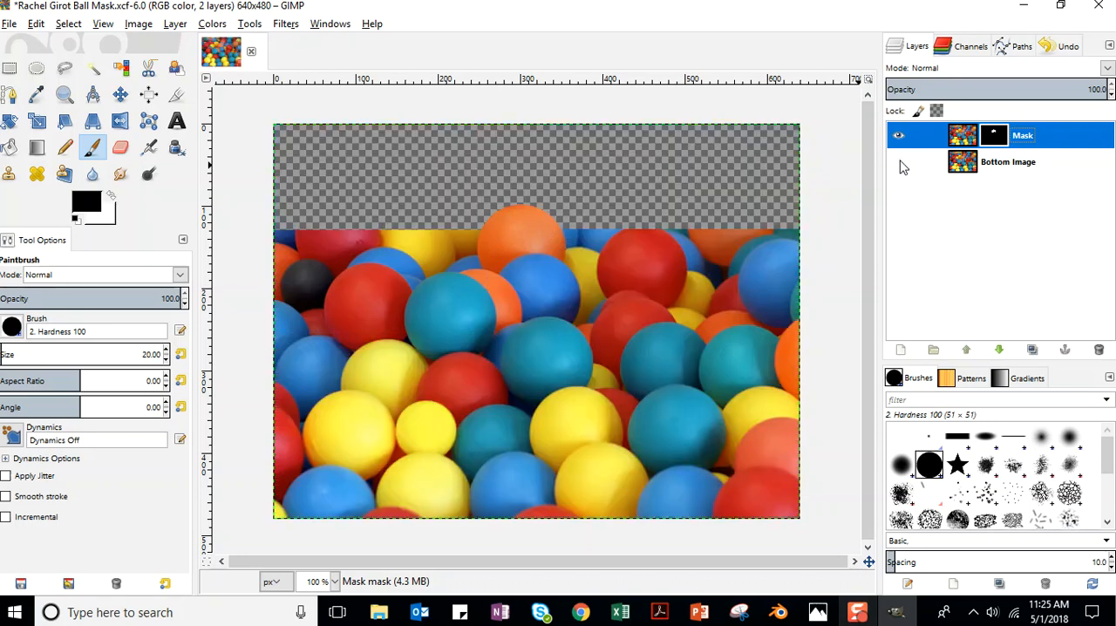
{"action": "left_click", "coordinate": [901, 167]}
{"action": "left_click", "coordinate": [901, 167]}
{"action": "left_click", "coordinate": [901, 168]}
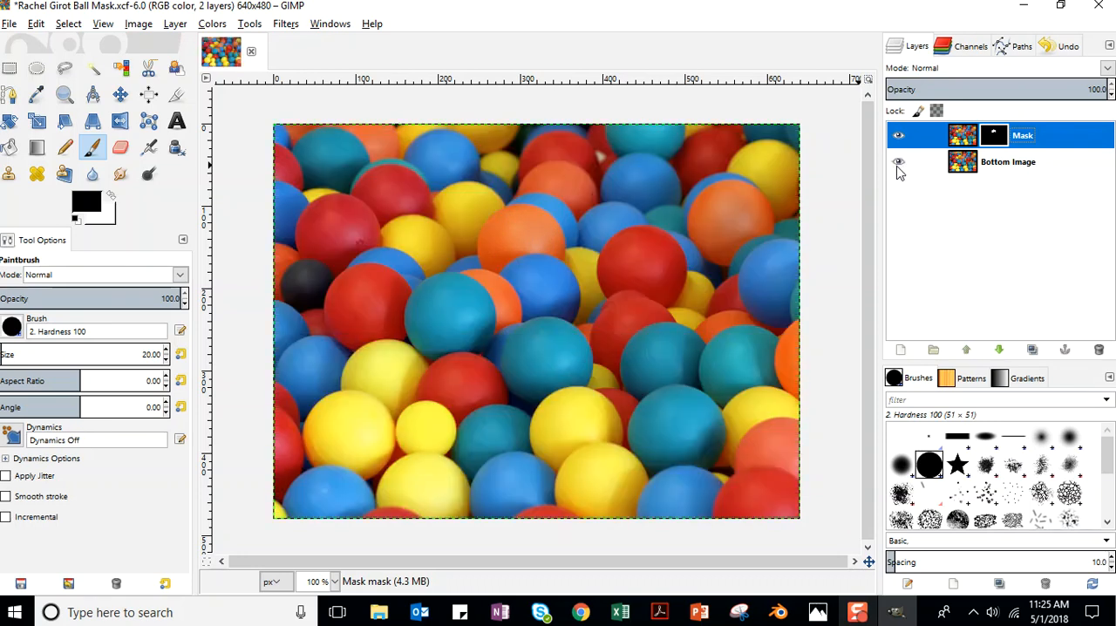
{"action": "left_click", "coordinate": [901, 167]}
{"action": "left_click", "coordinate": [901, 167]}
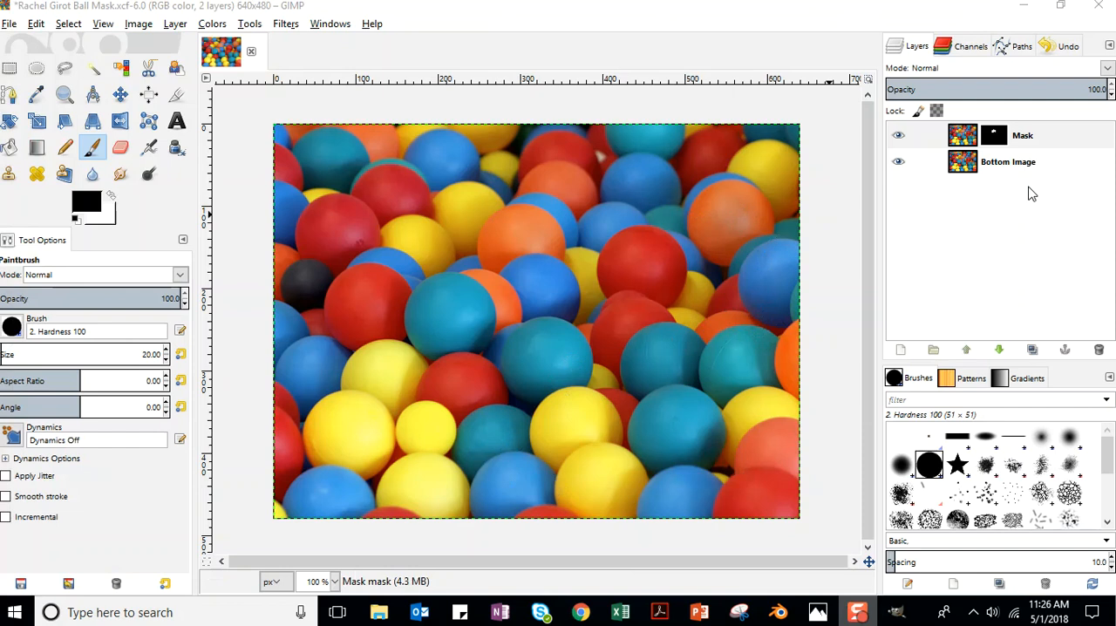
Open the Gaussian Blur filter for the Bottom Image layer and bring the central orange ball into its preview.
{"action": "left_click", "coordinate": [1001, 170]}
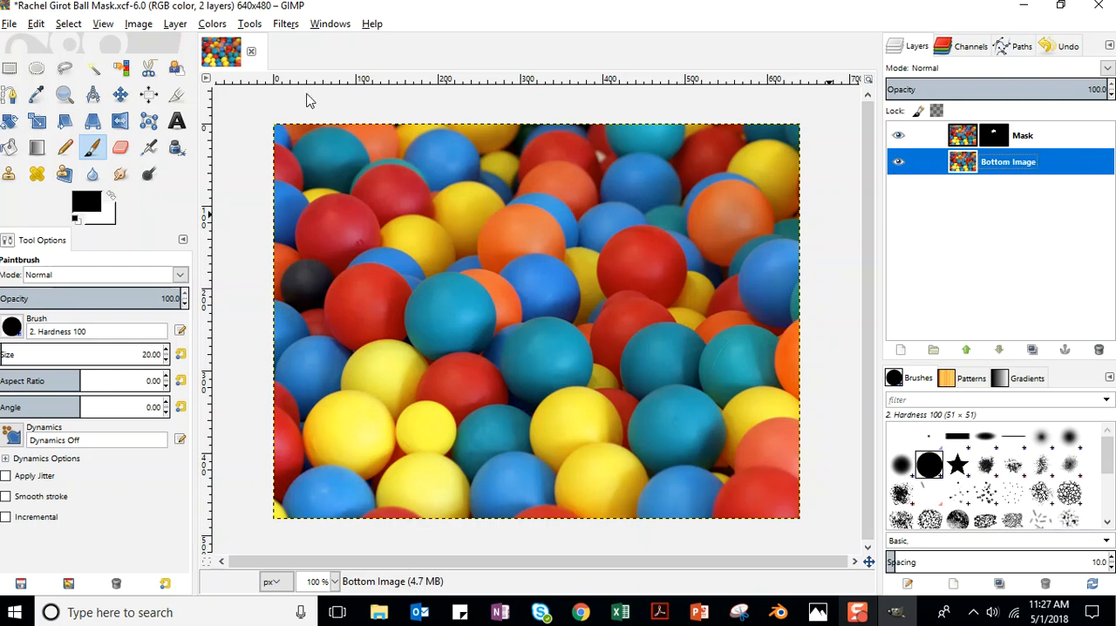
{"action": "left_click", "coordinate": [286, 24]}
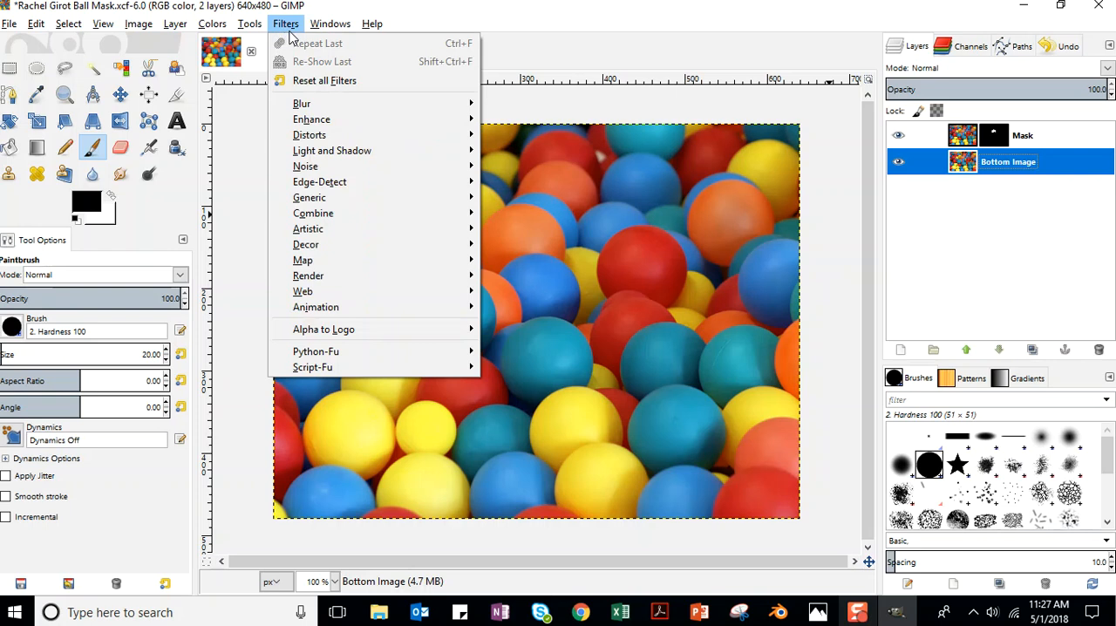
{"action": "mouse_move", "coordinate": [303, 108]}
{"action": "left_click", "coordinate": [535, 122]}
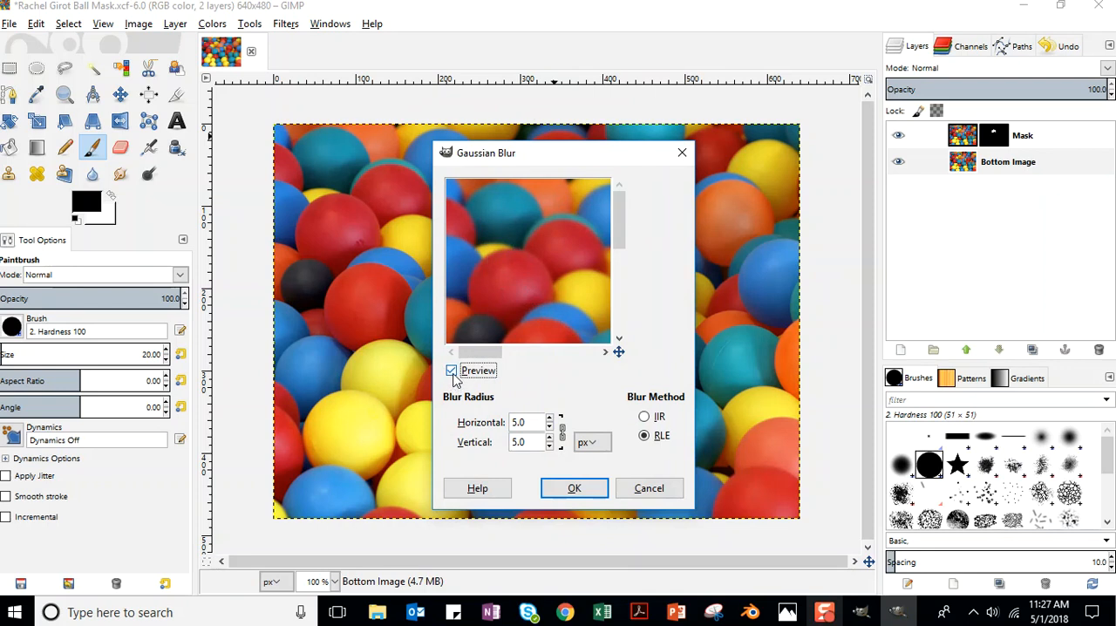
{"action": "mouse_move", "coordinate": [615, 206]}
{"action": "left_mouse_down"}
{"action": "mouse_move", "coordinate": [625, 267]}
{"action": "mouse_move", "coordinate": [630, 190]}
{"action": "left_mouse_up"}
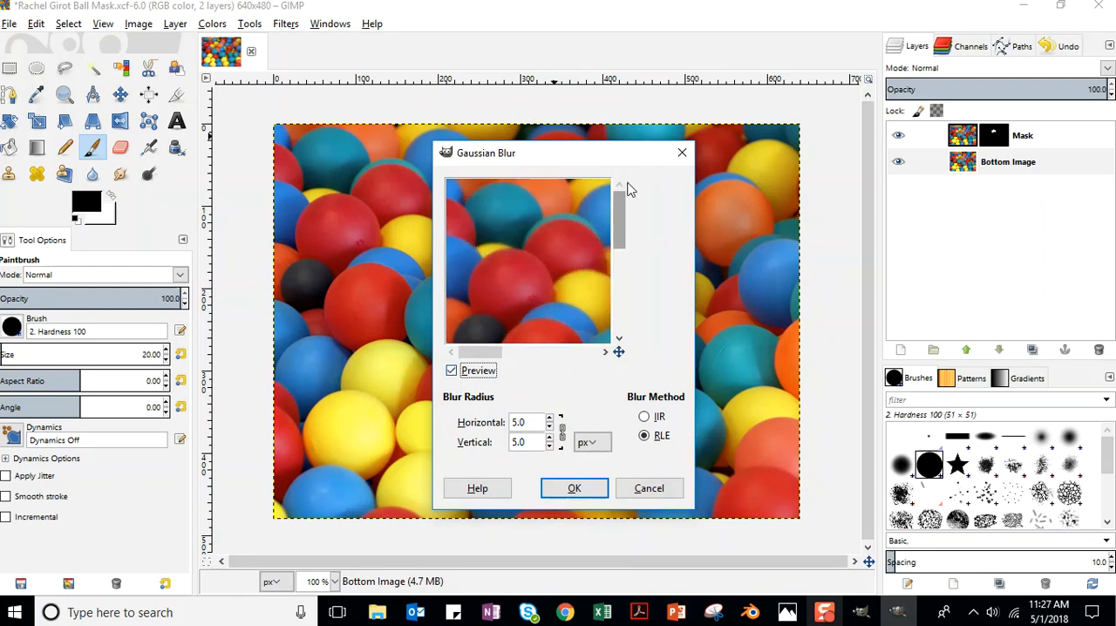
{"action": "left_click_drag", "start_coordinate": [476, 352], "coordinate": [521, 355]}
{"action": "left_click_drag", "start_coordinate": [622, 219], "coordinate": [620, 237]}
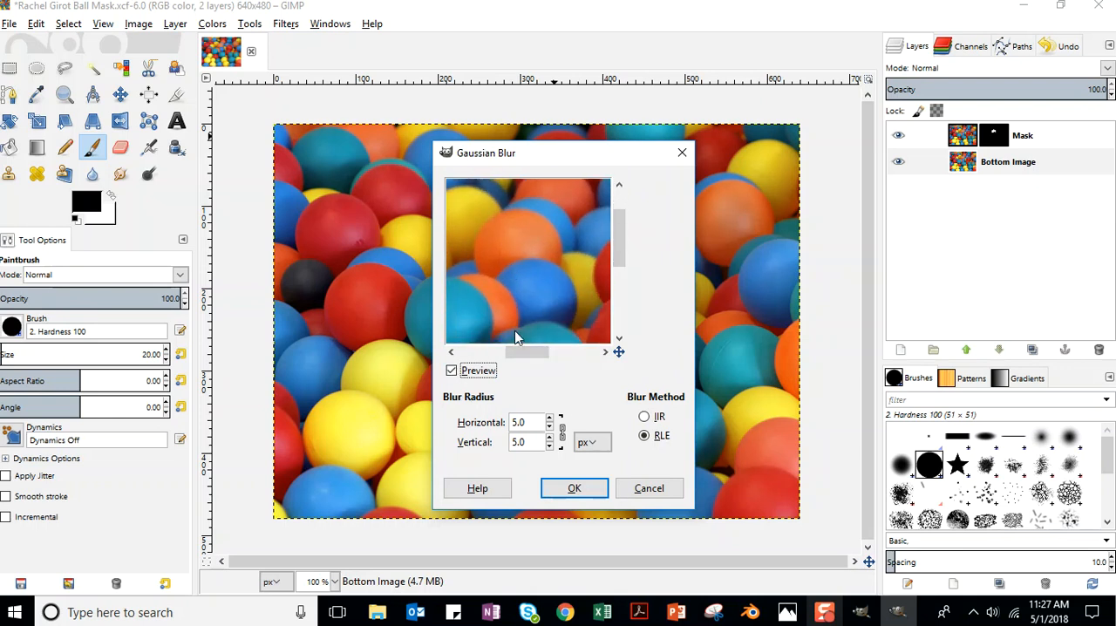
{"action": "left_click_drag", "start_coordinate": [516, 332], "coordinate": [516, 347]}
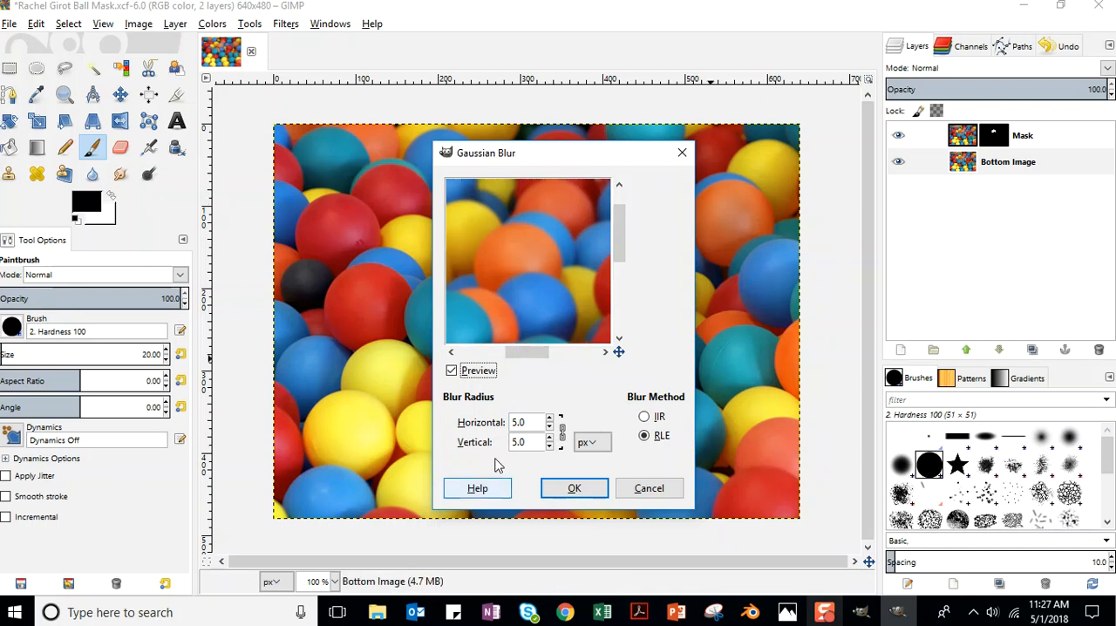
Apply the Gaussian Blur with a horizontal and vertical radius of 21 px.
{"action": "double_click", "coordinate": [551, 420]}
{"action": "double_click", "coordinate": [551, 420]}
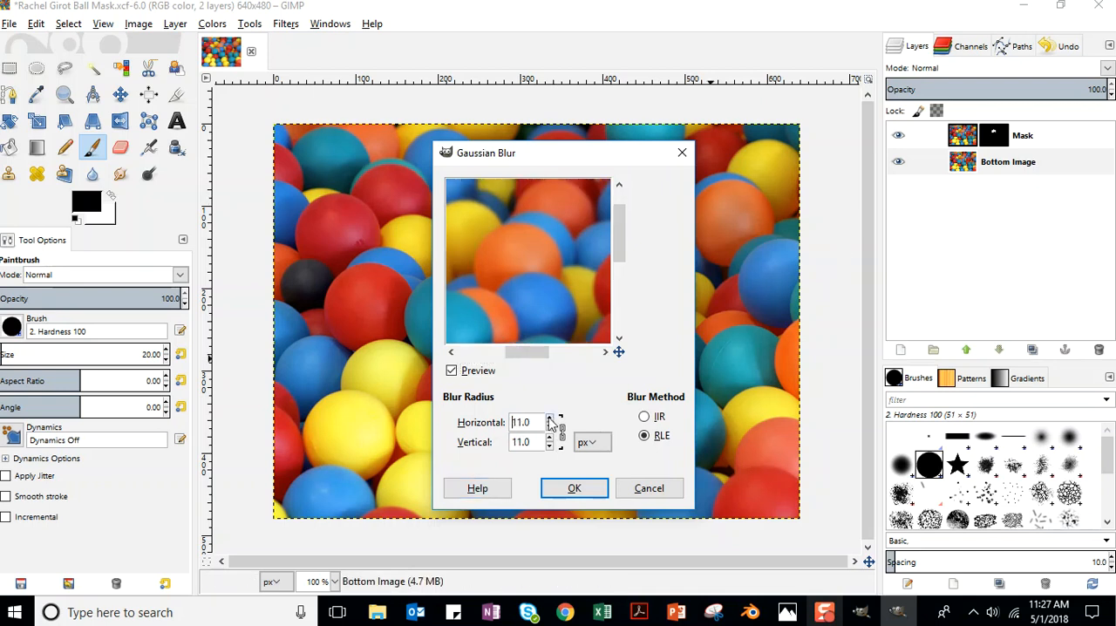
{"action": "double_click", "coordinate": [550, 419]}
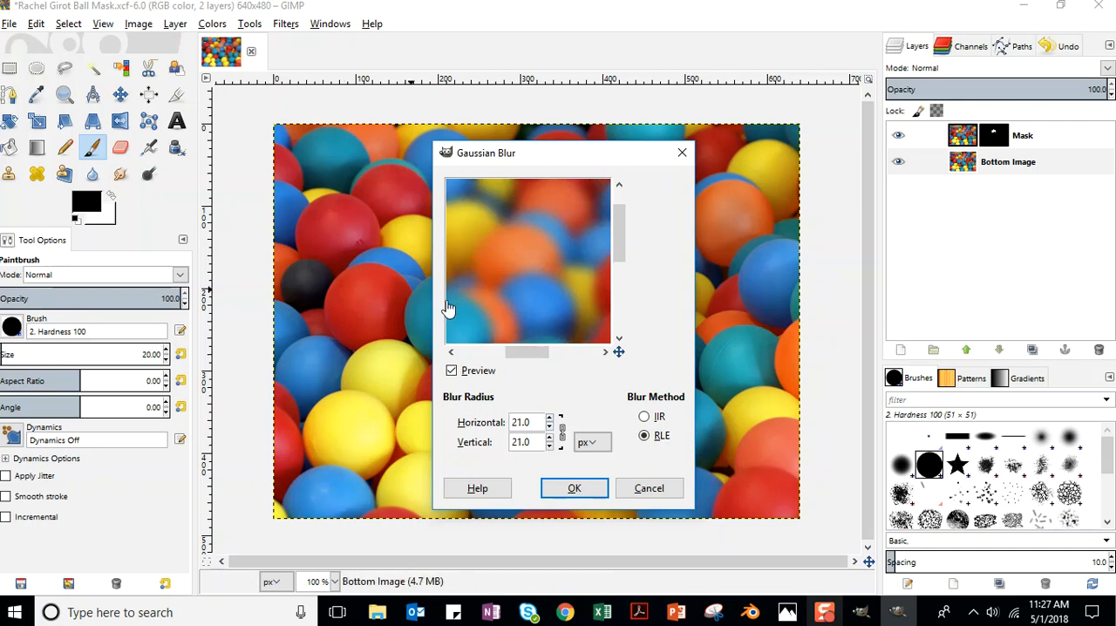
{"action": "left_click", "coordinate": [575, 490]}
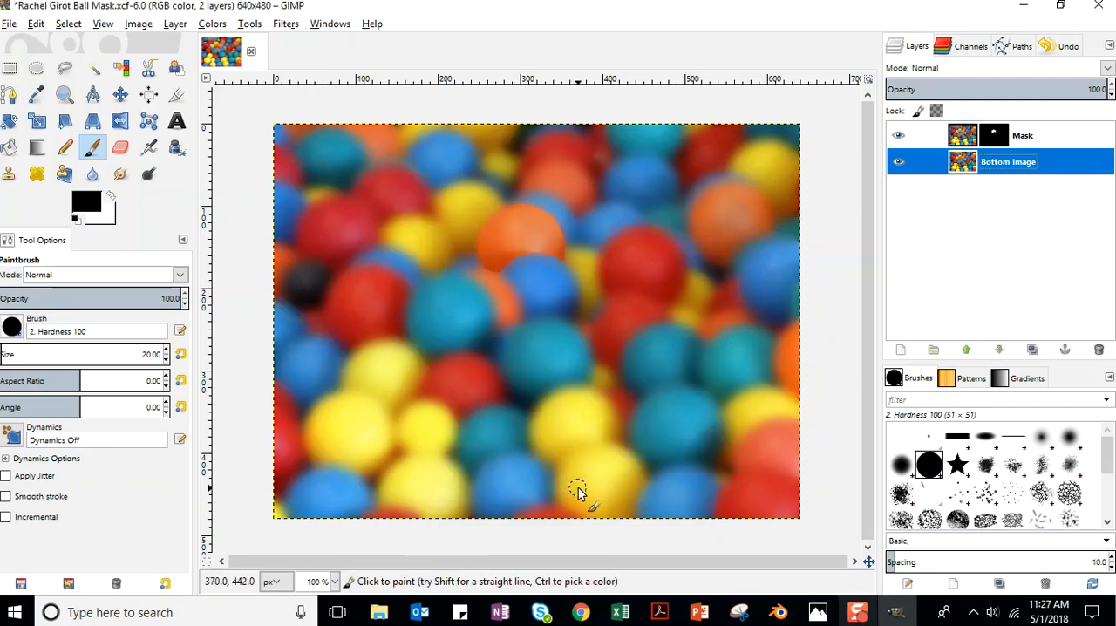
Switch the Mask layer's visibility off and on repeatedly to compare the sharp orange ball with the blurred background.
{"action": "left_click", "coordinate": [899, 136]}
{"action": "left_click", "coordinate": [901, 137]}
{"action": "left_click", "coordinate": [901, 135]}
{"action": "left_click", "coordinate": [900, 135]}
{"action": "left_click", "coordinate": [900, 135]}
{"action": "left_click", "coordinate": [900, 135]}
{"action": "left_click", "coordinate": [900, 135]}
{"action": "left_click", "coordinate": [901, 135]}
{"action": "left_click", "coordinate": [900, 135]}
{"action": "left_click", "coordinate": [900, 135]}
{"action": "left_click", "coordinate": [900, 138]}
{"action": "left_click", "coordinate": [899, 136]}
{"action": "left_click", "coordinate": [898, 136]}
Save the project with the blurred background.
{"action": "left_click", "coordinate": [8, 24]}
{"action": "left_click", "coordinate": [27, 155]}
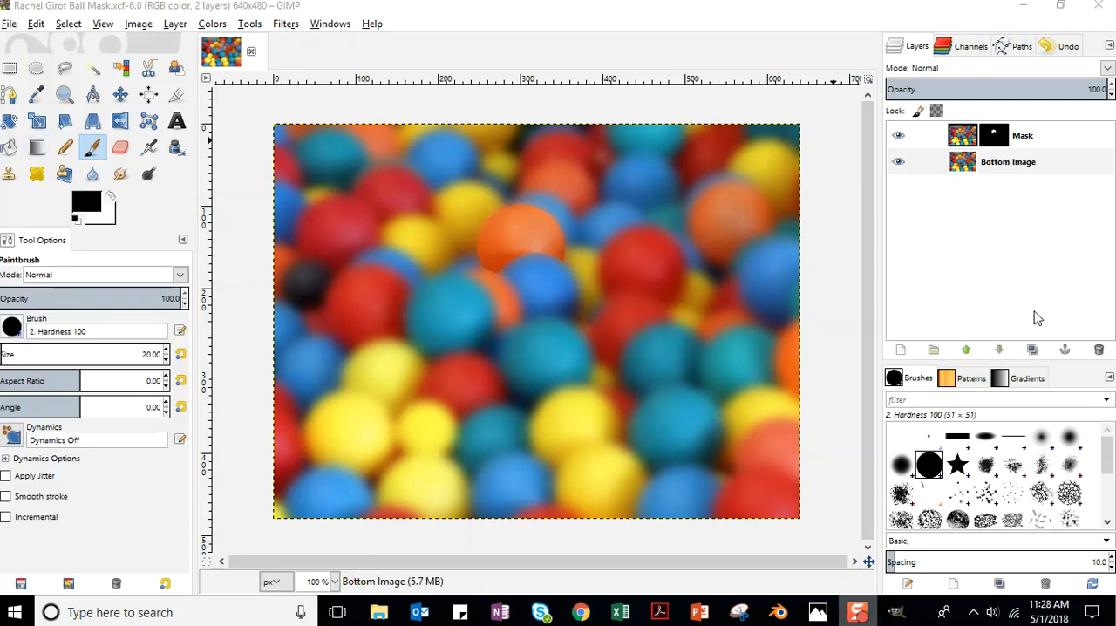
Start exporting the image to the Unit_10 folder with a .jpg extension and the JPEG image file type.
{"action": "left_click", "coordinate": [10, 24]}
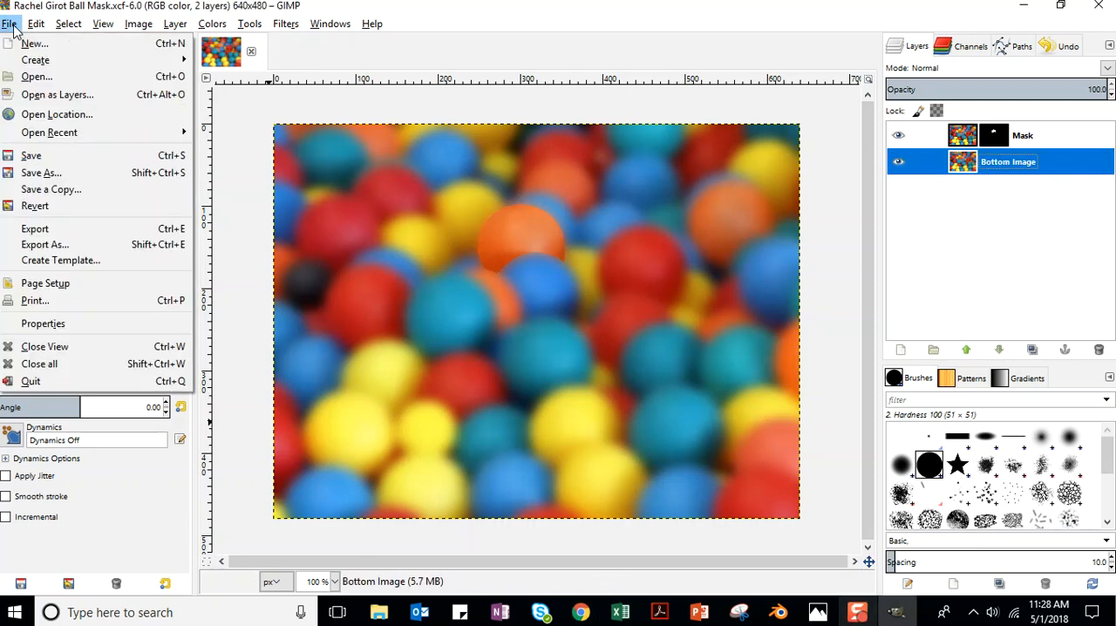
{"action": "left_click", "coordinate": [57, 248]}
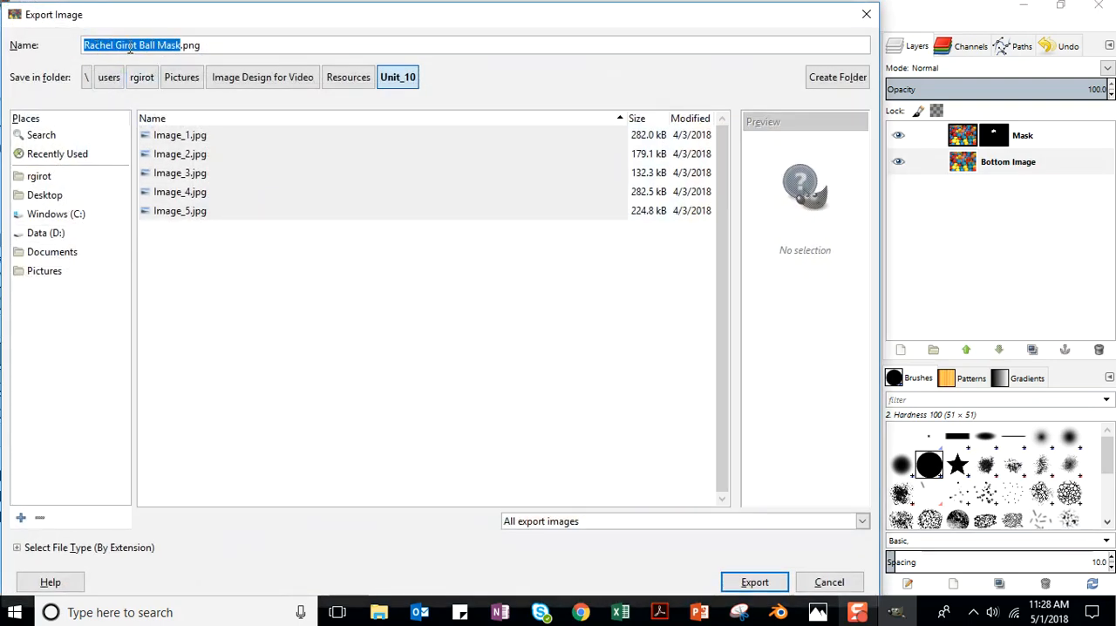
{"action": "left_click", "coordinate": [202, 45]}
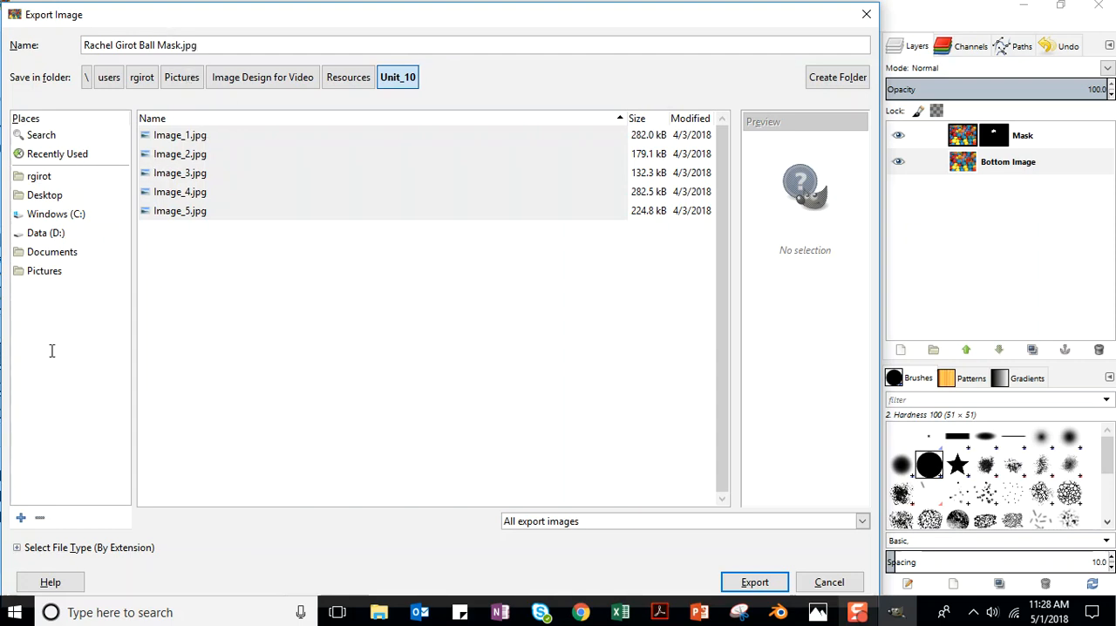
{"action": "left_click", "coordinate": [19, 551]}
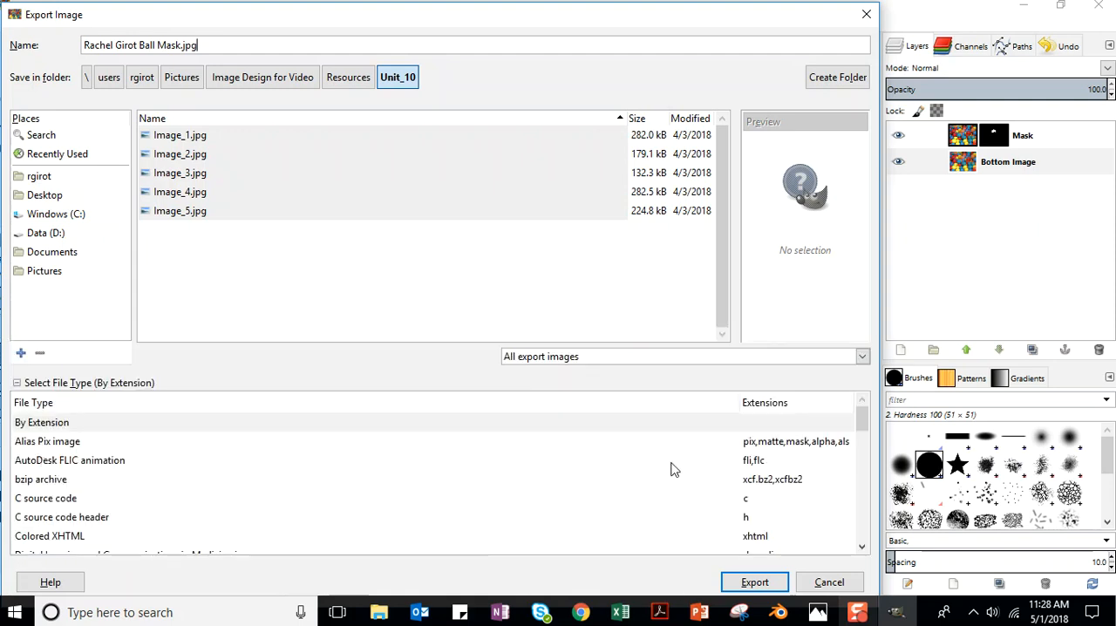
{"action": "left_click_drag", "start_coordinate": [863, 422], "coordinate": [879, 462]}
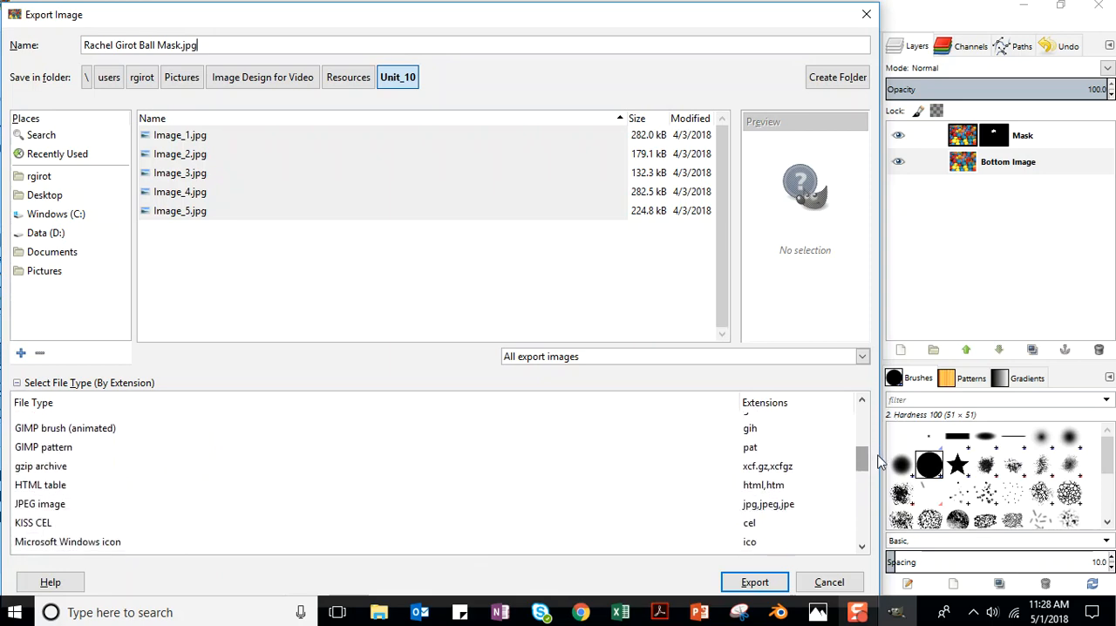
{"action": "left_click", "coordinate": [35, 506]}
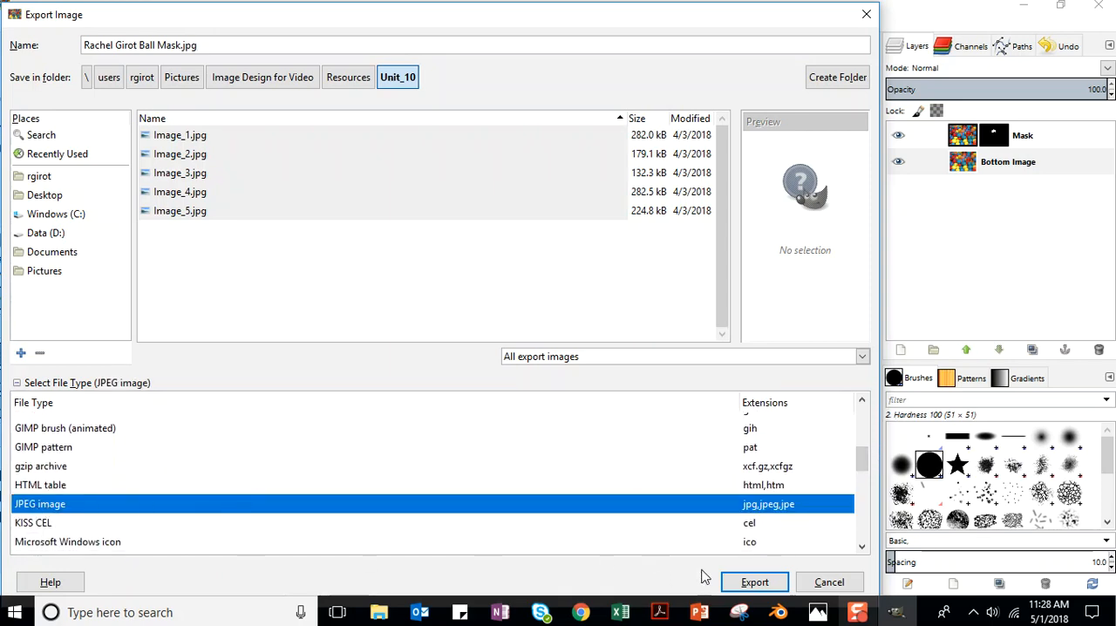
{"action": "left_click_drag", "start_coordinate": [819, 25], "coordinate": [283, 32]}
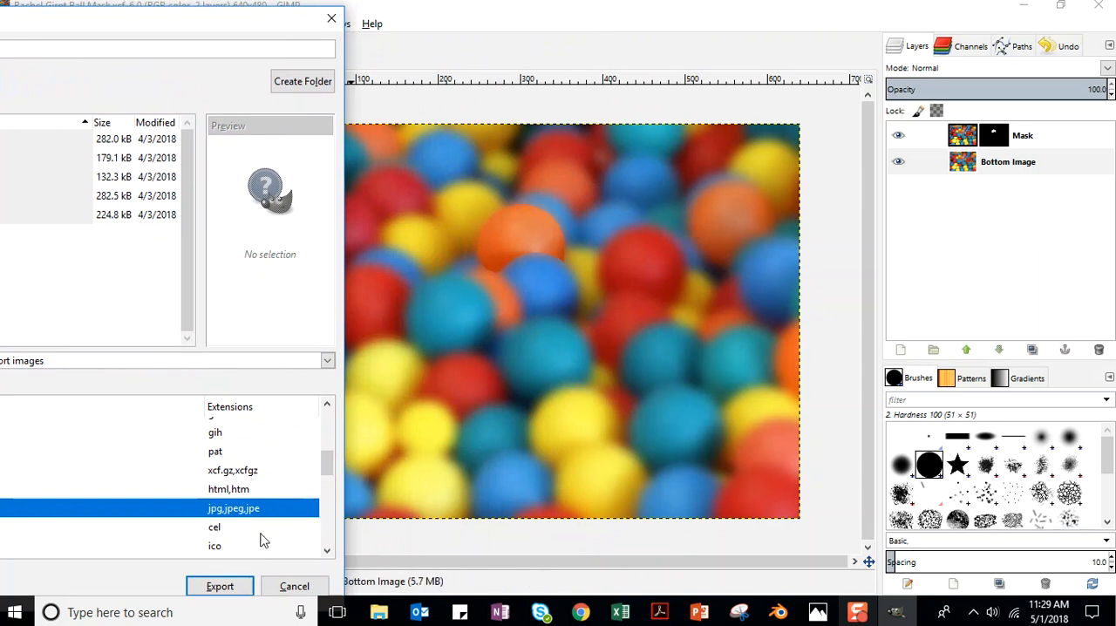
{"action": "left_click", "coordinate": [221, 588]}
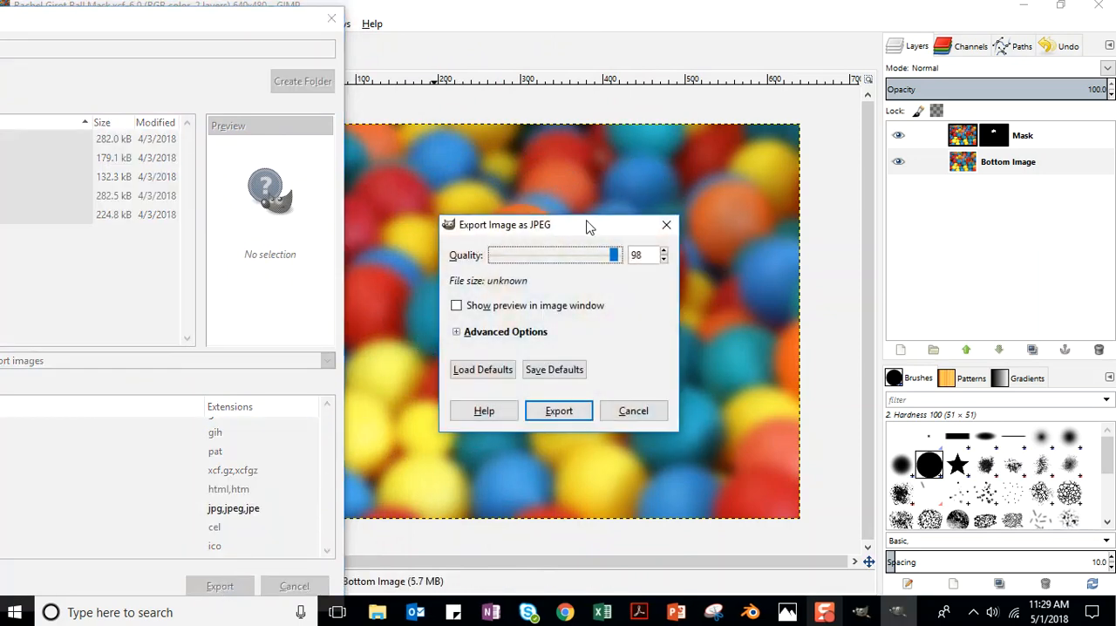
Enable the preview in the image window, set the JPEG quality to 100 and export the file.
{"action": "left_click_drag", "start_coordinate": [598, 228], "coordinate": [259, 169]}
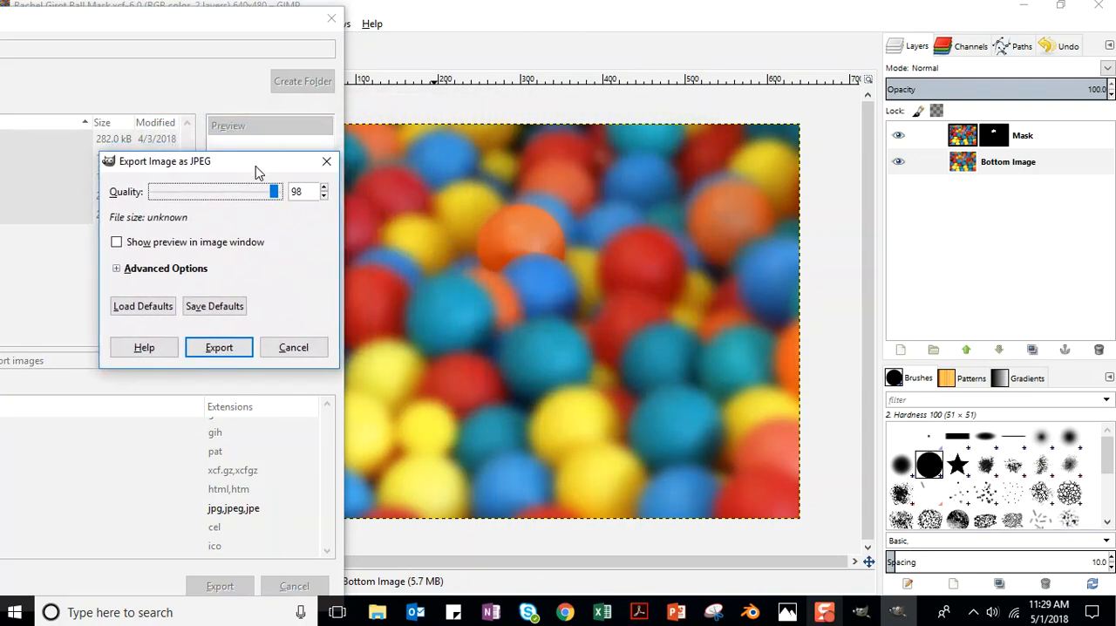
{"action": "left_click", "coordinate": [118, 247]}
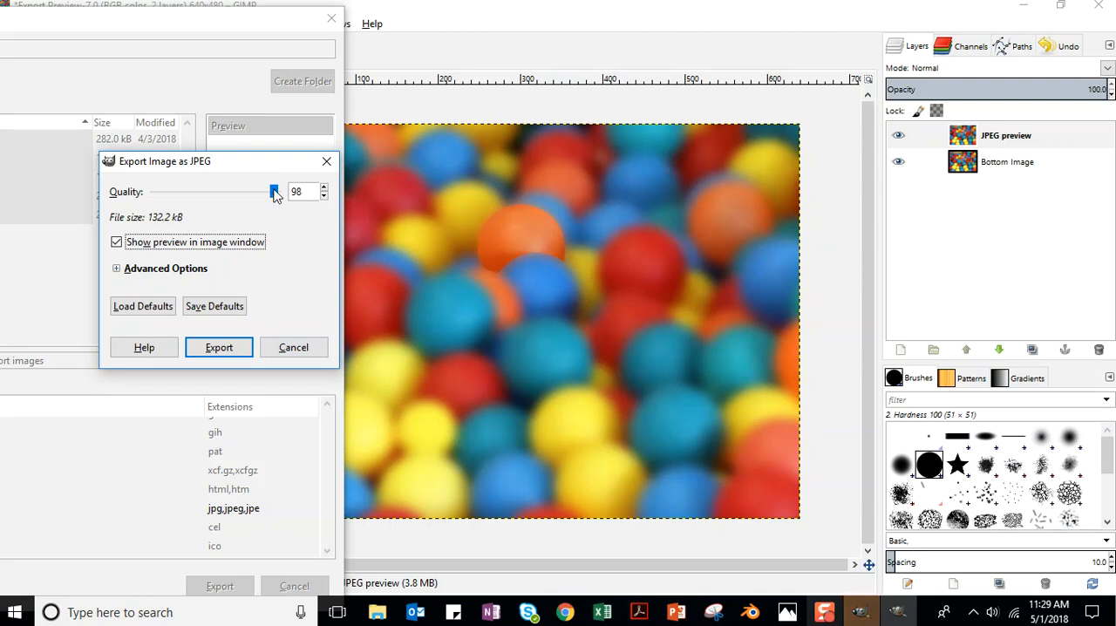
{"action": "left_click_drag", "start_coordinate": [274, 193], "coordinate": [280, 193]}
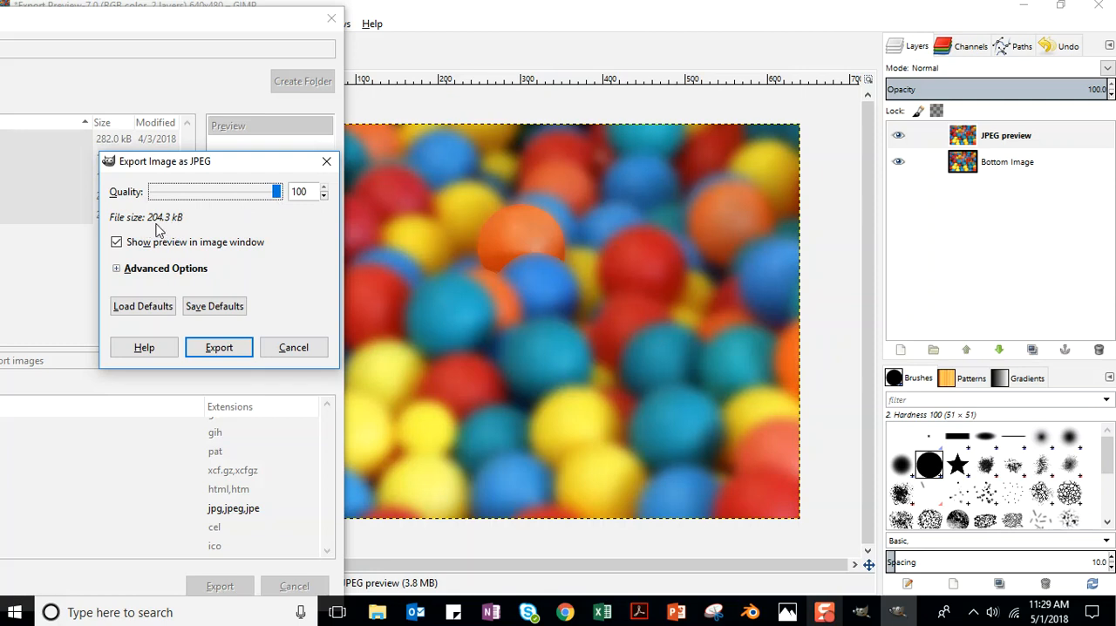
{"action": "left_click", "coordinate": [220, 348]}
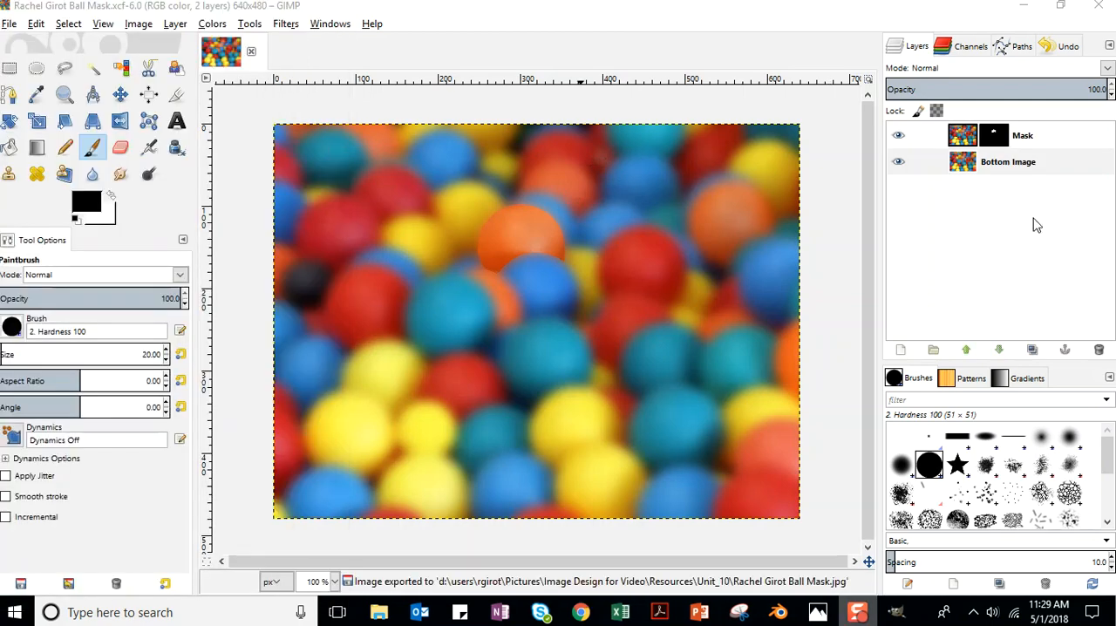
Switch to Chrome and open the creativecommons.org website.
{"action": "left_click", "coordinate": [1025, 9]}
{"action": "right_click", "coordinate": [582, 613]}
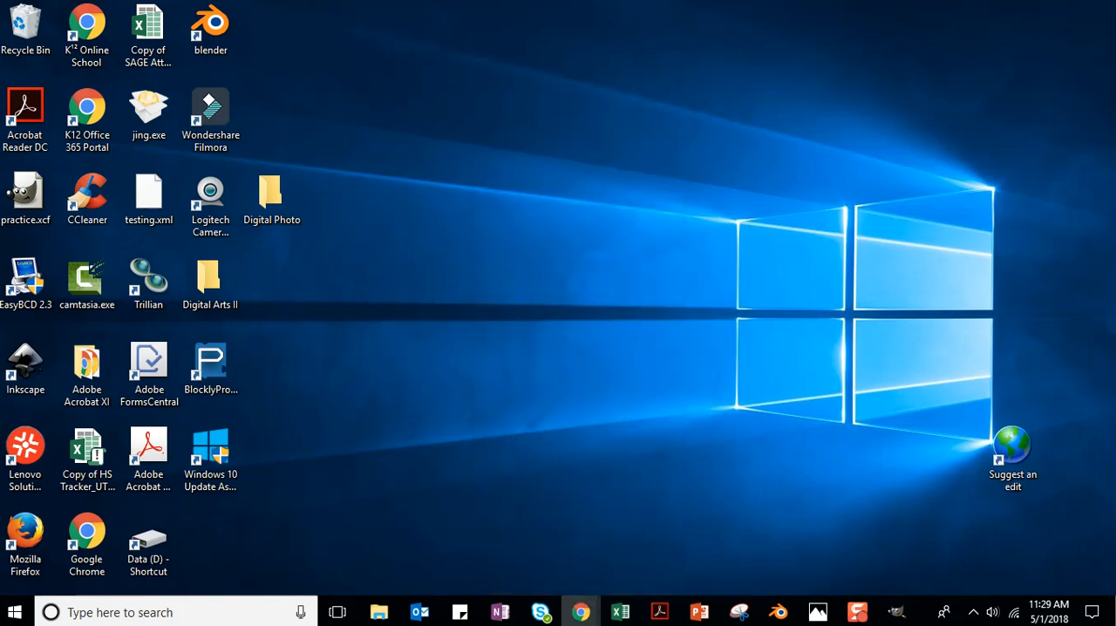
{"action": "left_click_drag", "start_coordinate": [1115, 33], "coordinate": [665, 2]}
{"action": "double_click", "coordinate": [660, 43]}
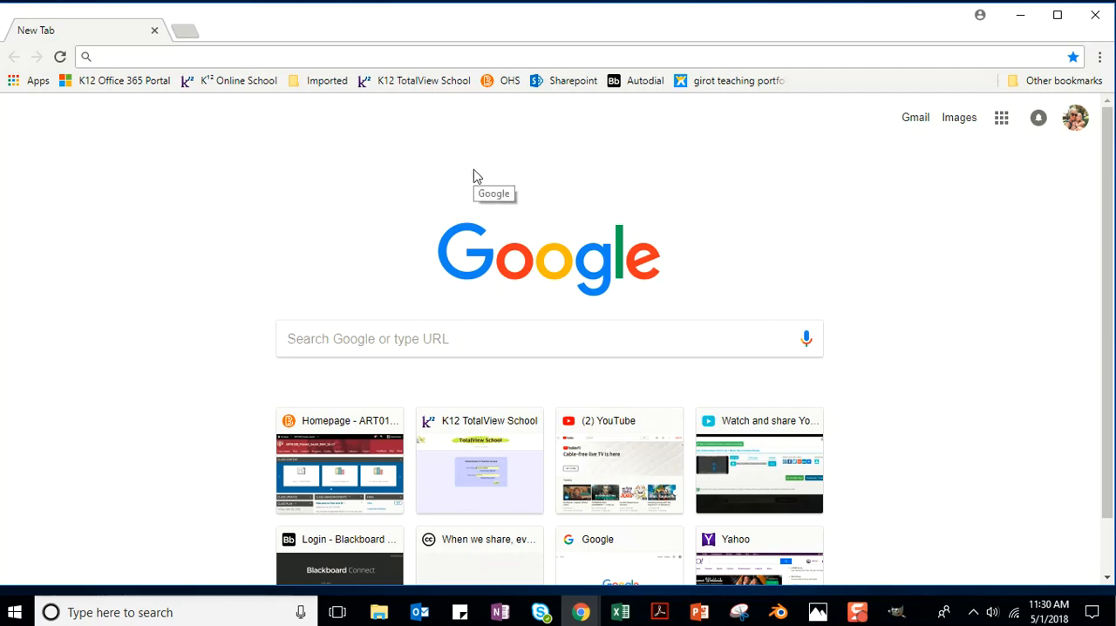
{"action": "type", "text": "creative"}
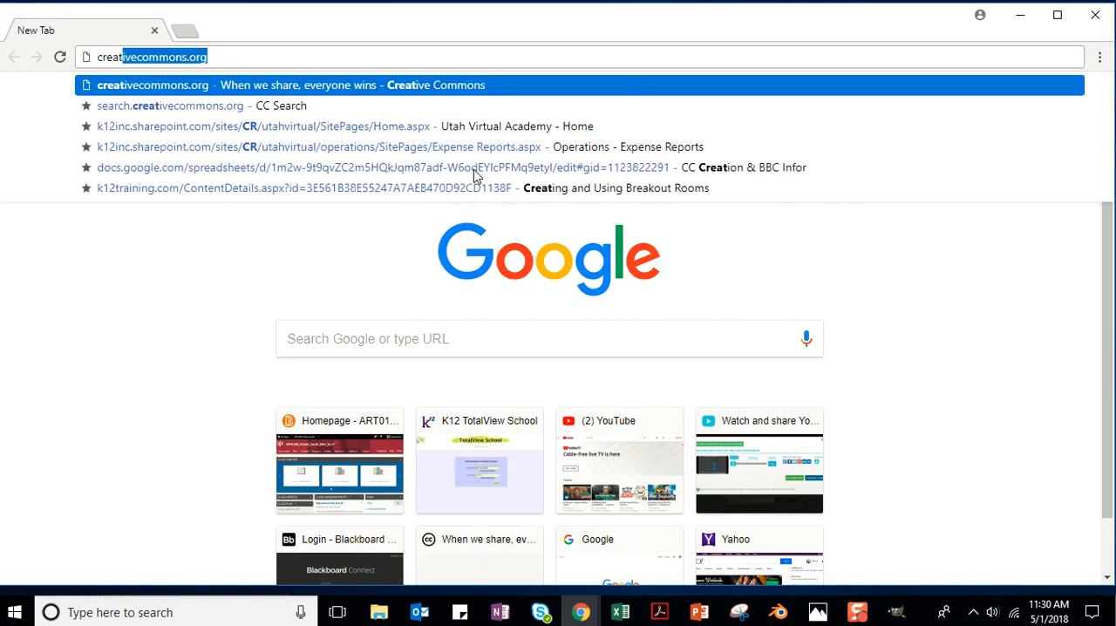
{"action": "type", "text": "commons.org"}
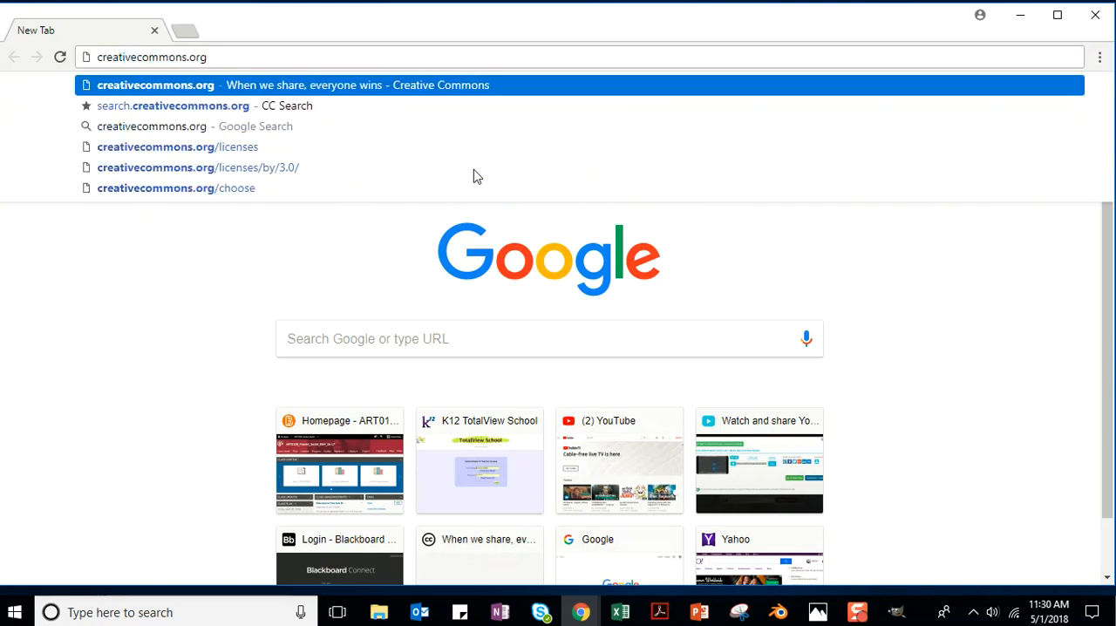
{"action": "key", "text": "Return"}
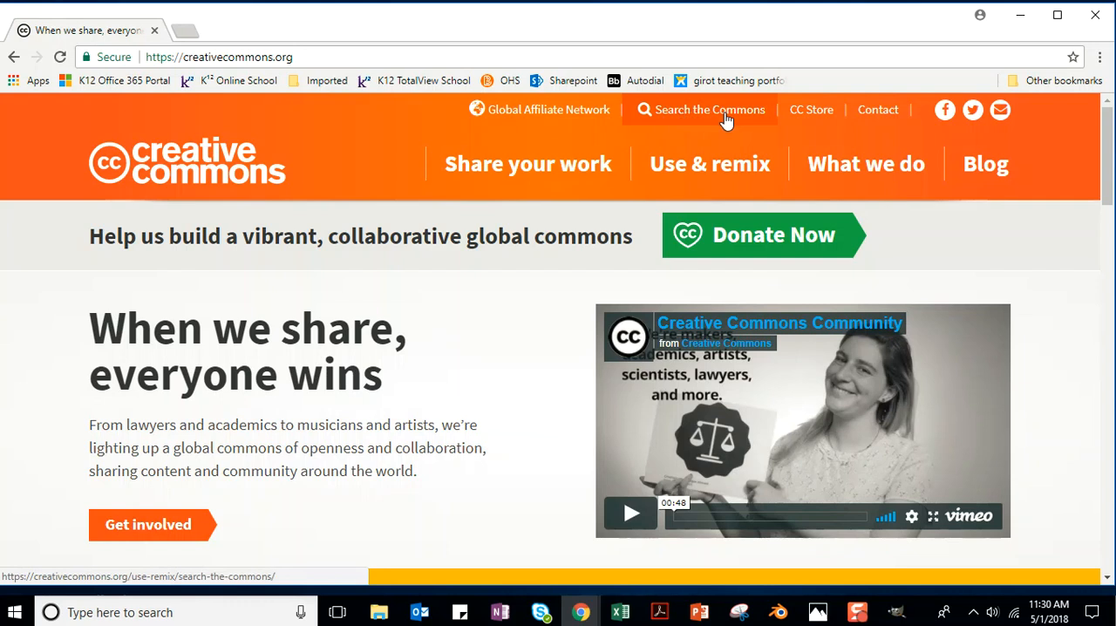
Open the Creative Commons search page and search for "pigs" using Google Images.
{"action": "left_click", "coordinate": [694, 111]}
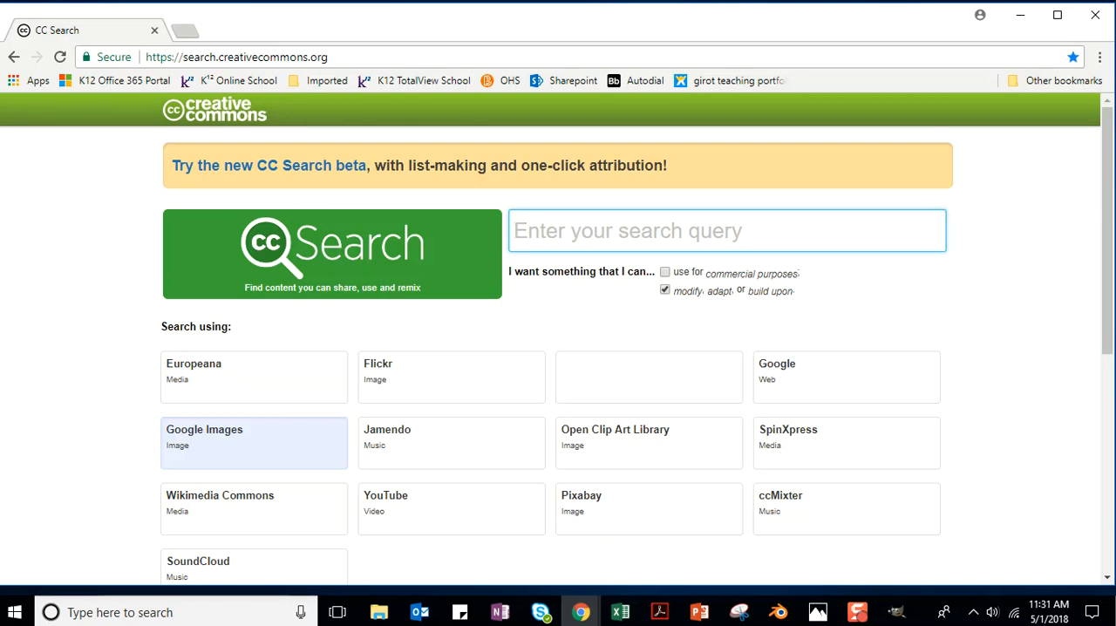
{"action": "left_click", "coordinate": [597, 247]}
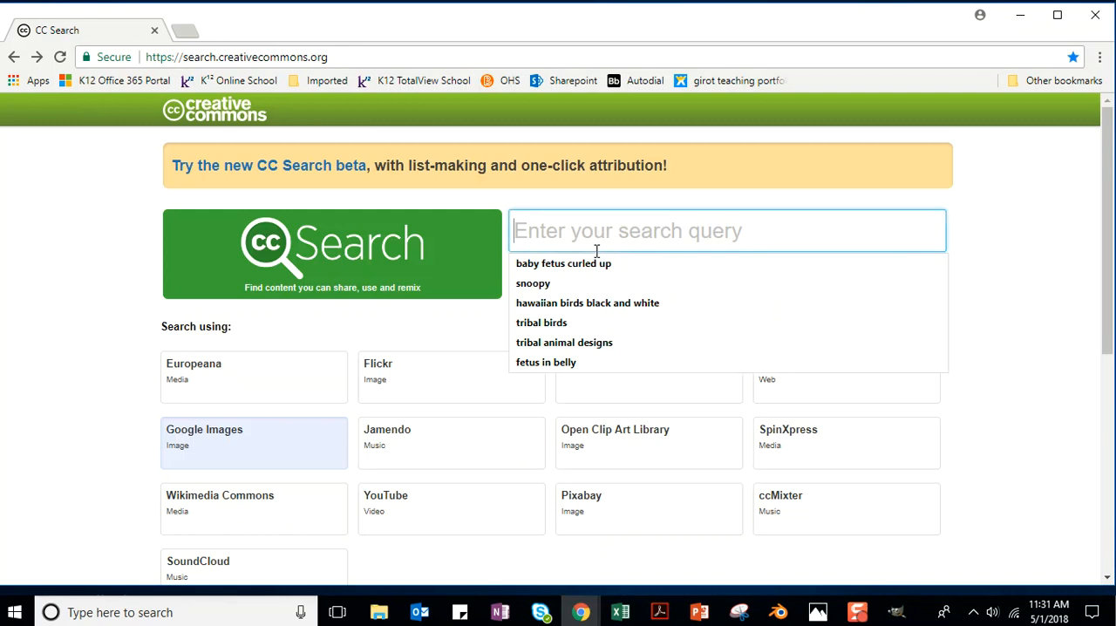
{"action": "type", "text": "pigs"}
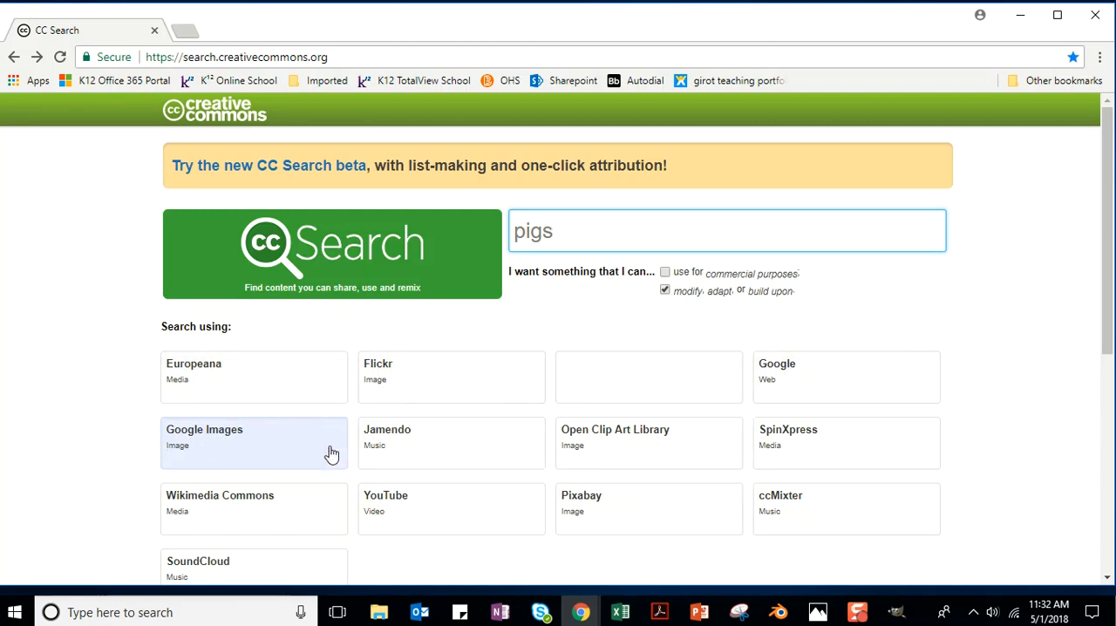
{"action": "left_click", "coordinate": [214, 441]}
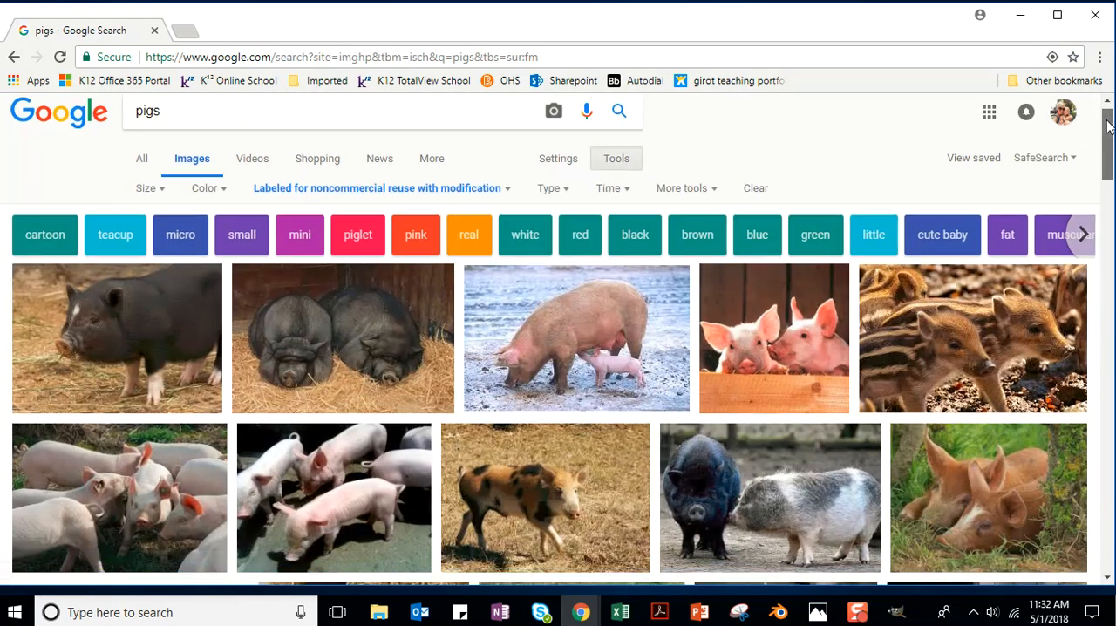
Browse the pig image results and open the 1024 × 768 Flickr close-up of a pig's snout.
{"action": "scroll", "coordinate": [1112, 142], "scroll_direction": "down", "scroll_amount": 2}
{"action": "left_click_drag", "start_coordinate": [1110, 137], "coordinate": [1111, 369]}
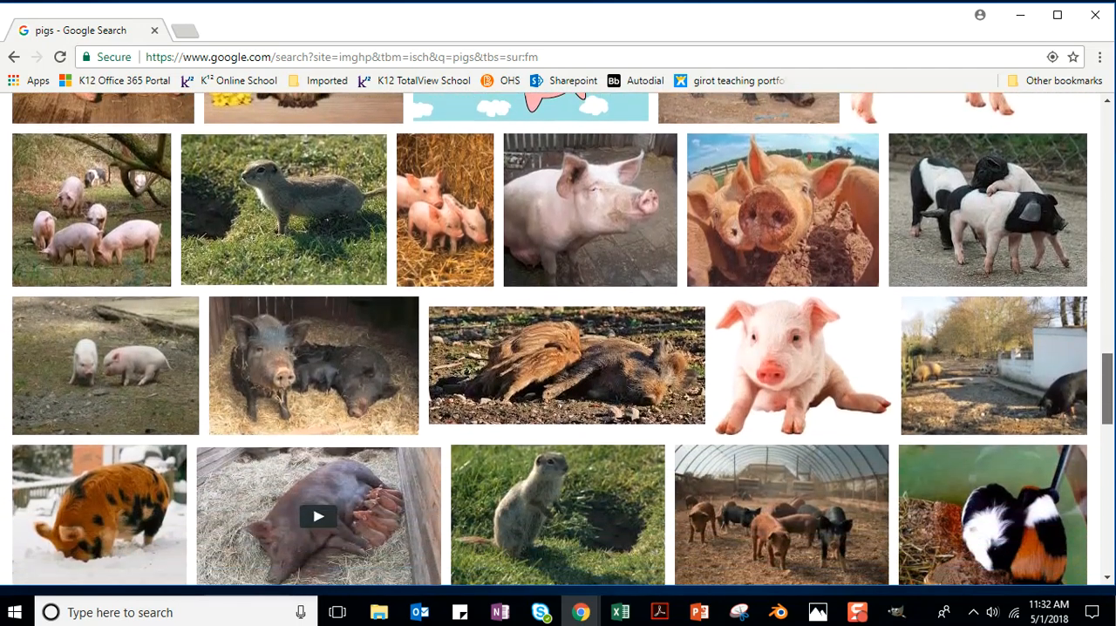
{"action": "left_click", "coordinate": [782, 210]}
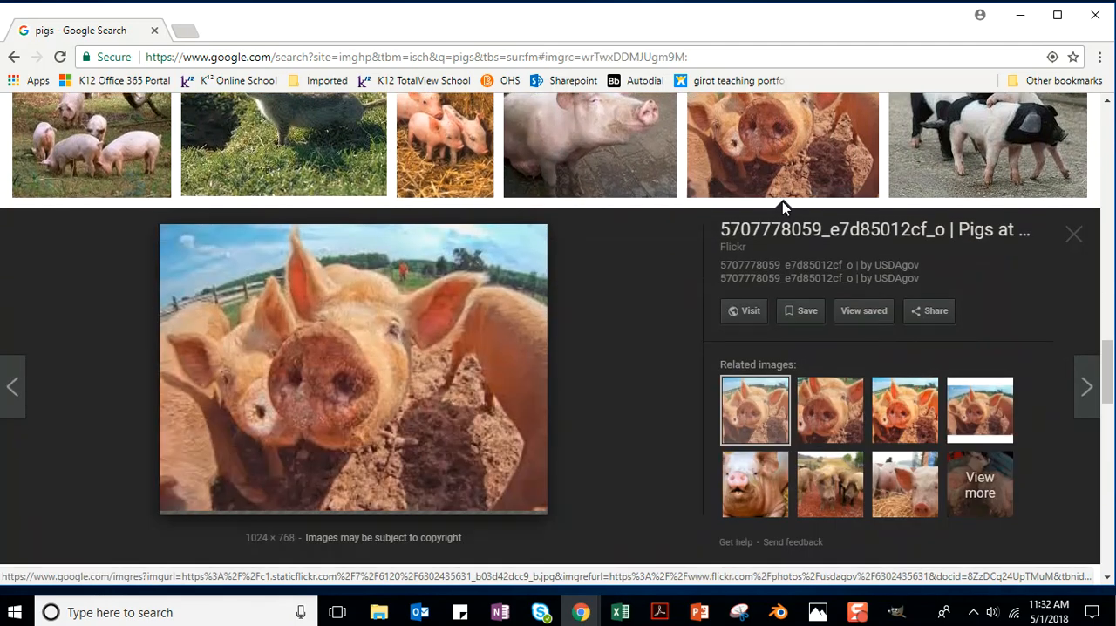
Save the pig close-up as "Pigs" in JPEG format in the Image Design for Video > Resources > Unit_10 folder.
{"action": "right_click", "coordinate": [312, 340]}
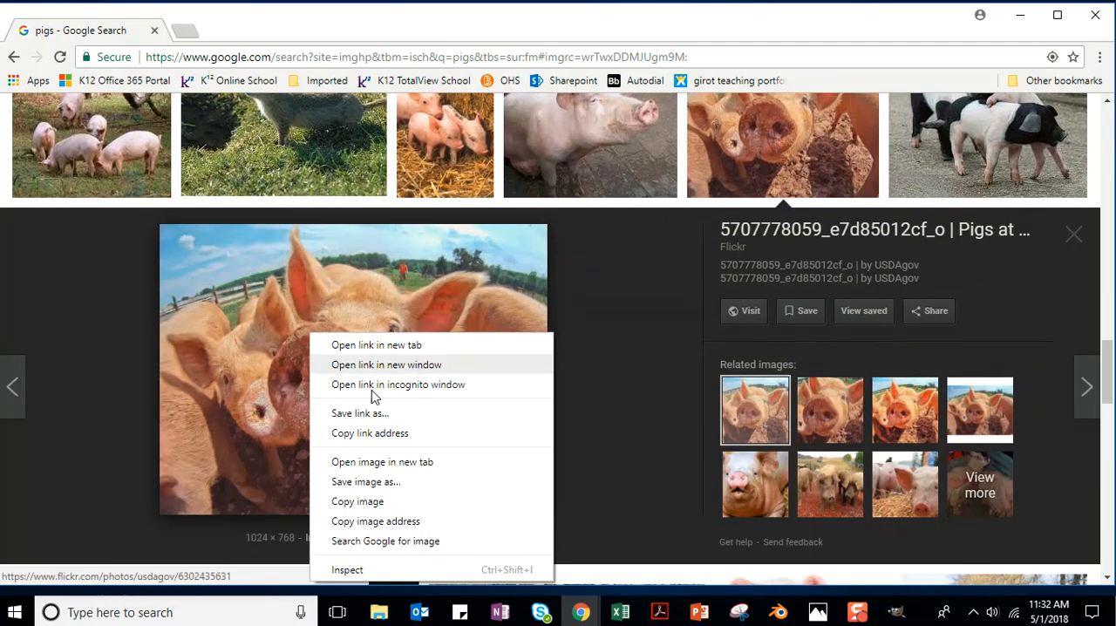
{"action": "left_click", "coordinate": [387, 486]}
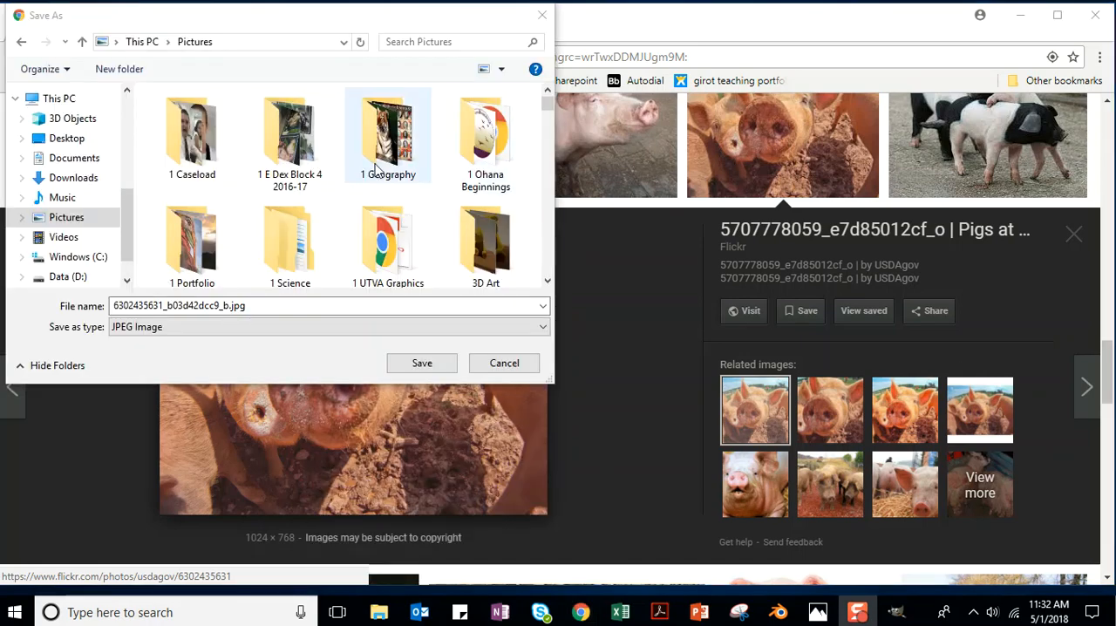
{"action": "left_click_drag", "start_coordinate": [548, 105], "coordinate": [558, 153]}
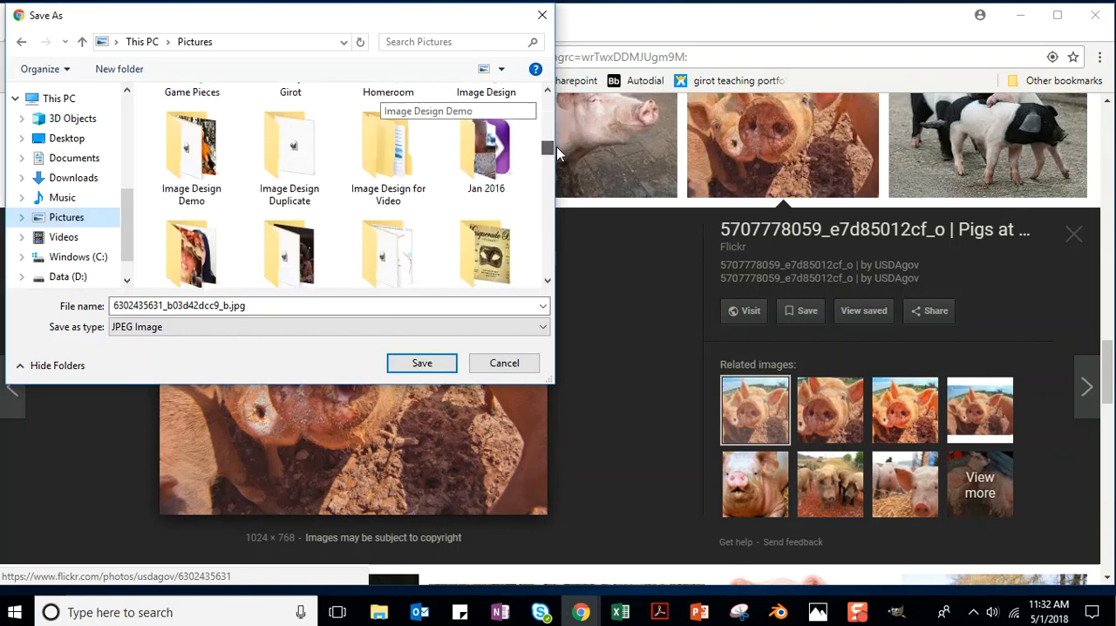
{"action": "double_click", "coordinate": [389, 155]}
{"action": "double_click", "coordinate": [293, 139]}
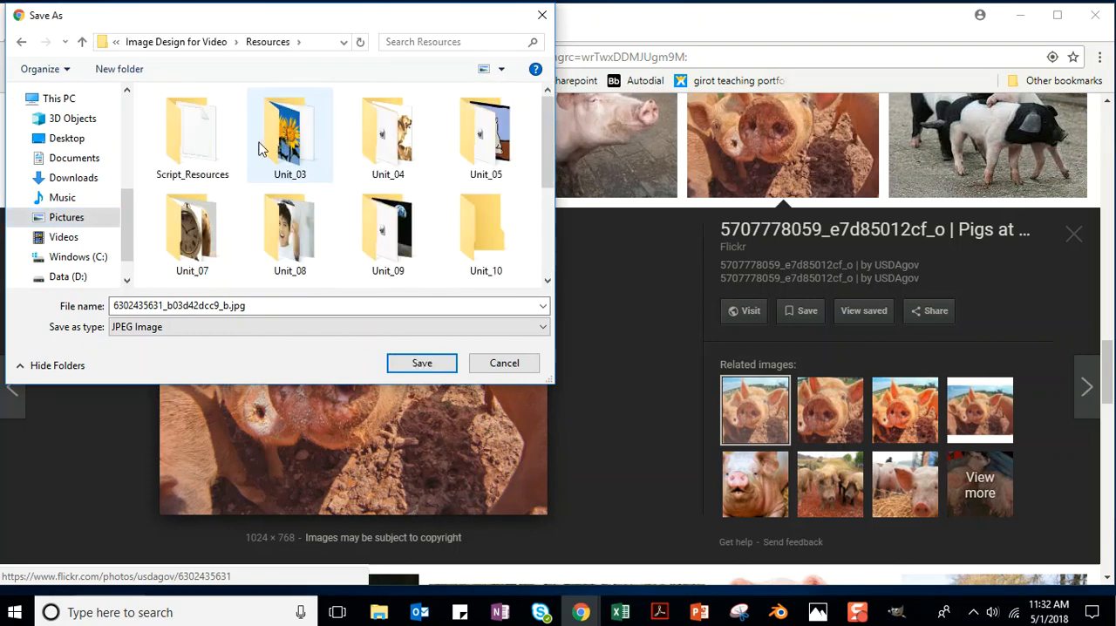
{"action": "double_click", "coordinate": [480, 232]}
{"action": "double_click", "coordinate": [221, 304]}
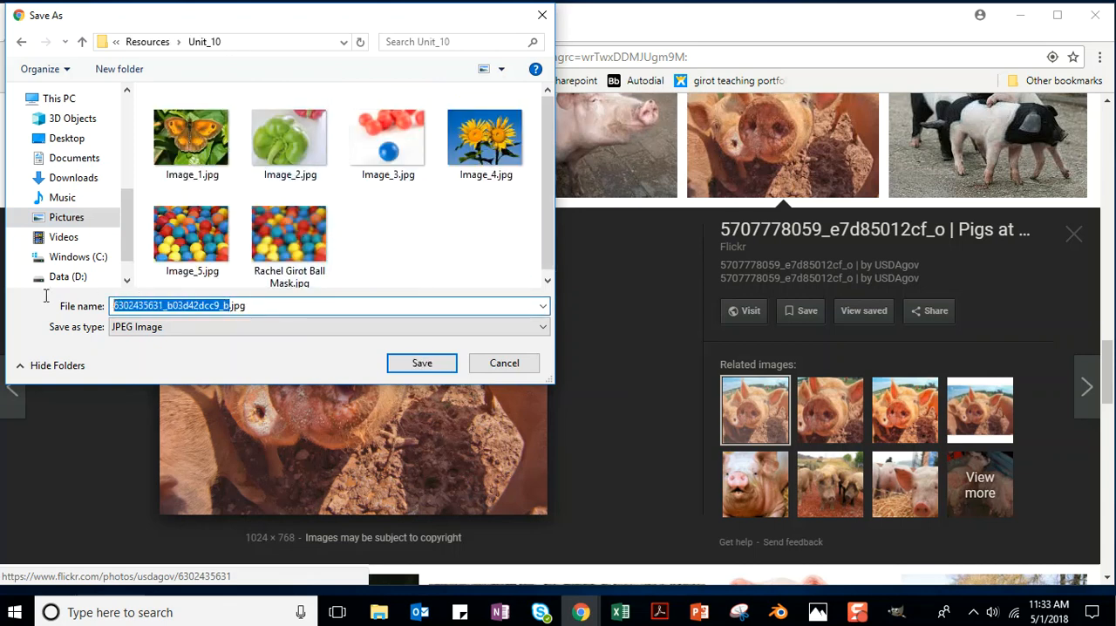
{"action": "type", "text": "Pigs"}
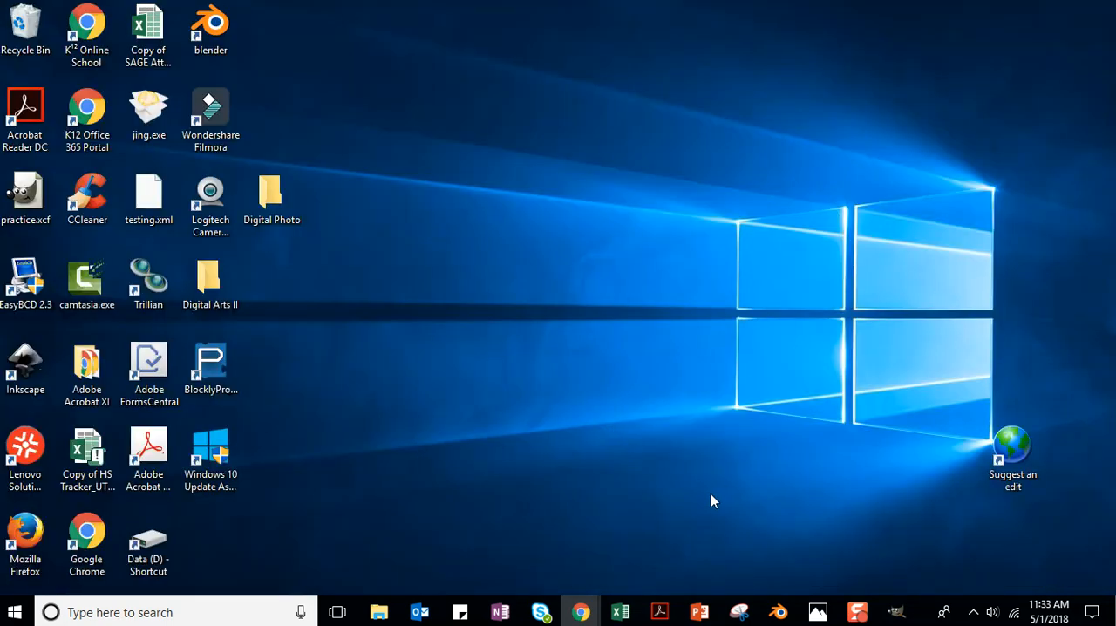
Switch back to GIMP and open Pigs.jpg from the Unit_10 folder.
{"action": "left_click", "coordinate": [897, 612]}
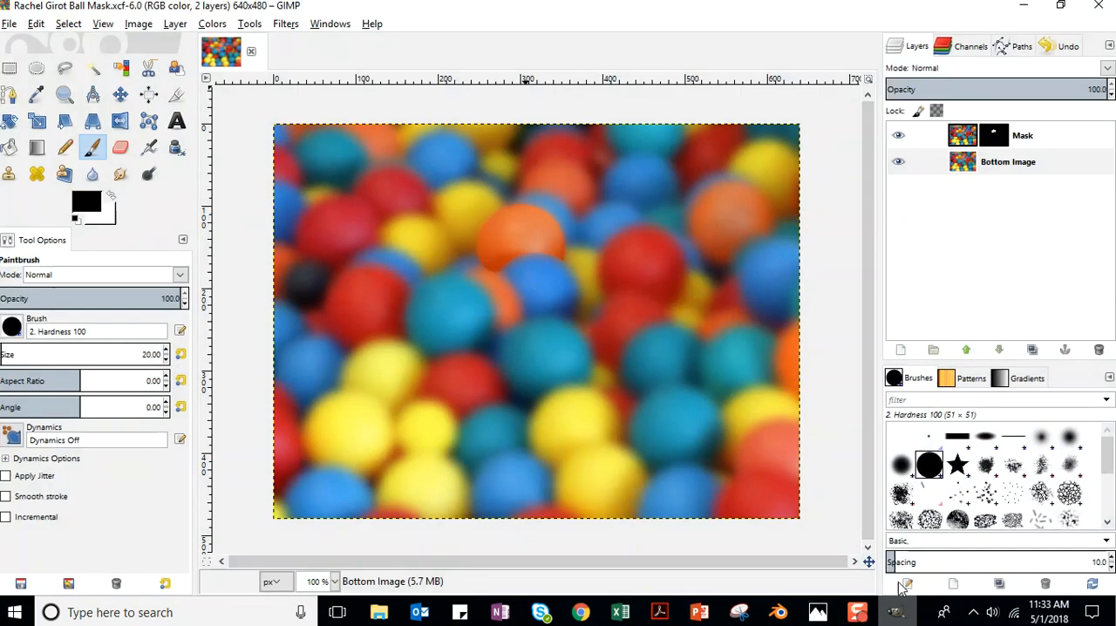
{"action": "left_click", "coordinate": [11, 23]}
{"action": "left_click", "coordinate": [38, 77]}
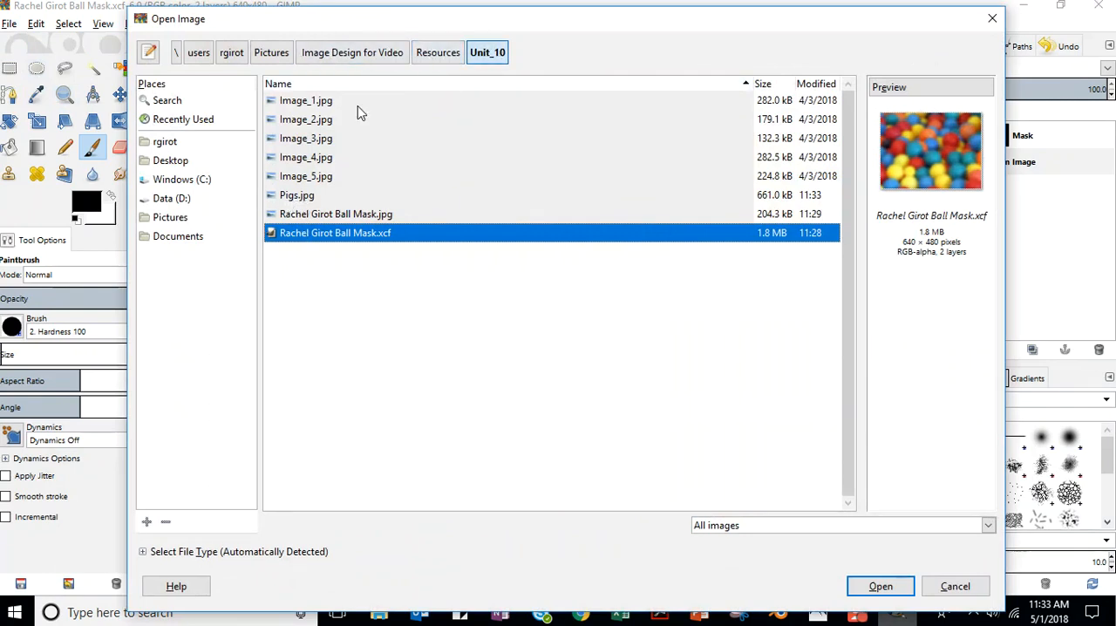
{"action": "left_click", "coordinate": [298, 196]}
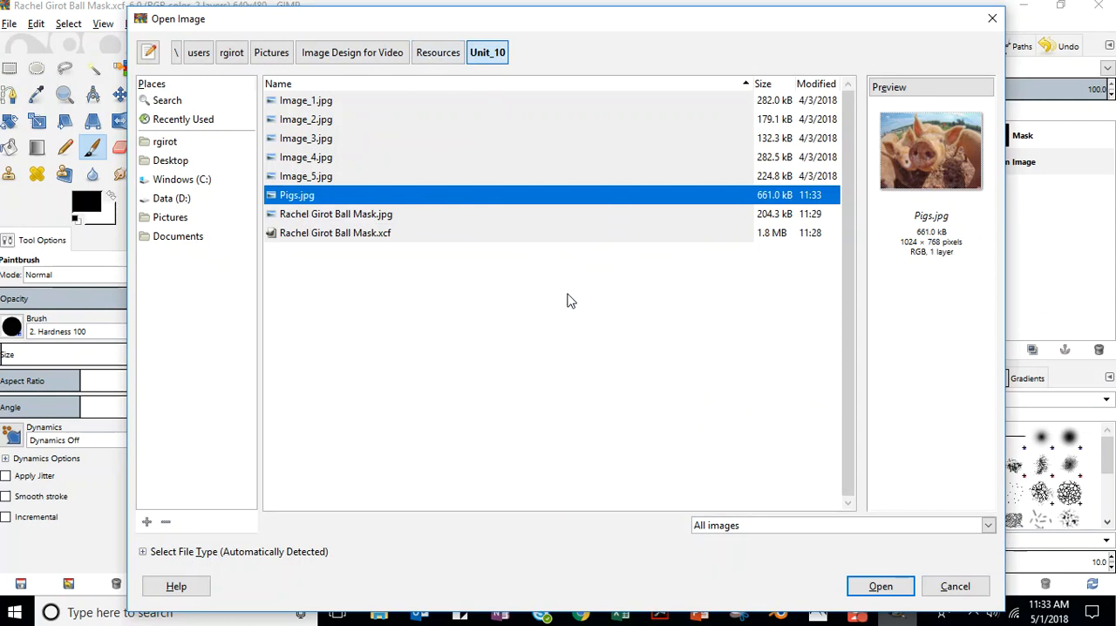
{"action": "left_click", "coordinate": [880, 586]}
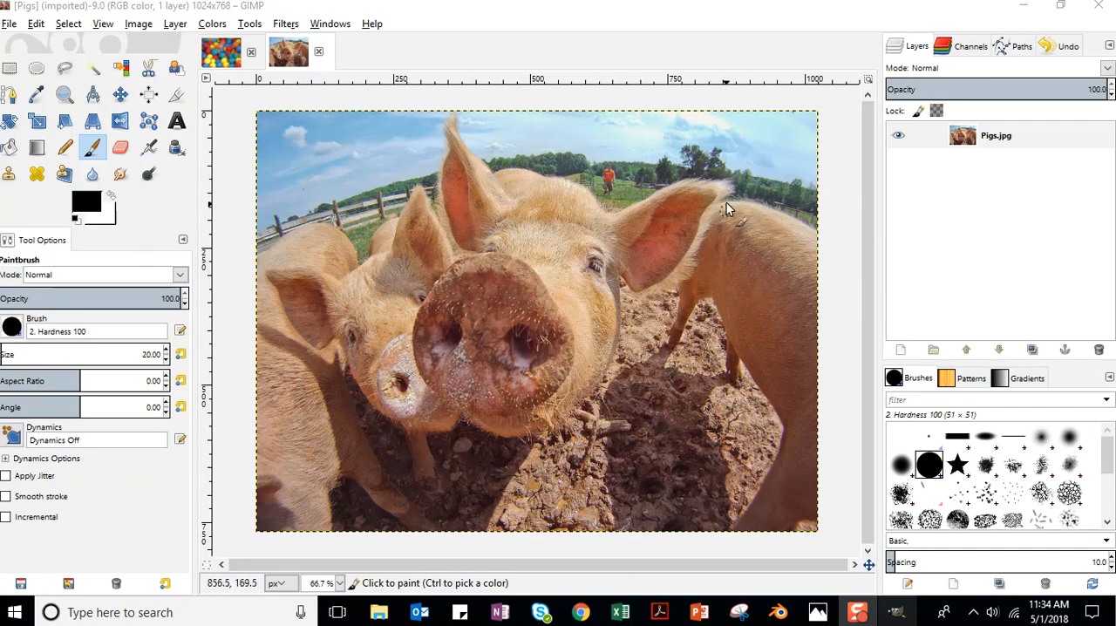
Try to select the front pig's upright ear with the Fuzzy Select tool, replacing the current selection.
{"action": "left_click", "coordinate": [93, 69]}
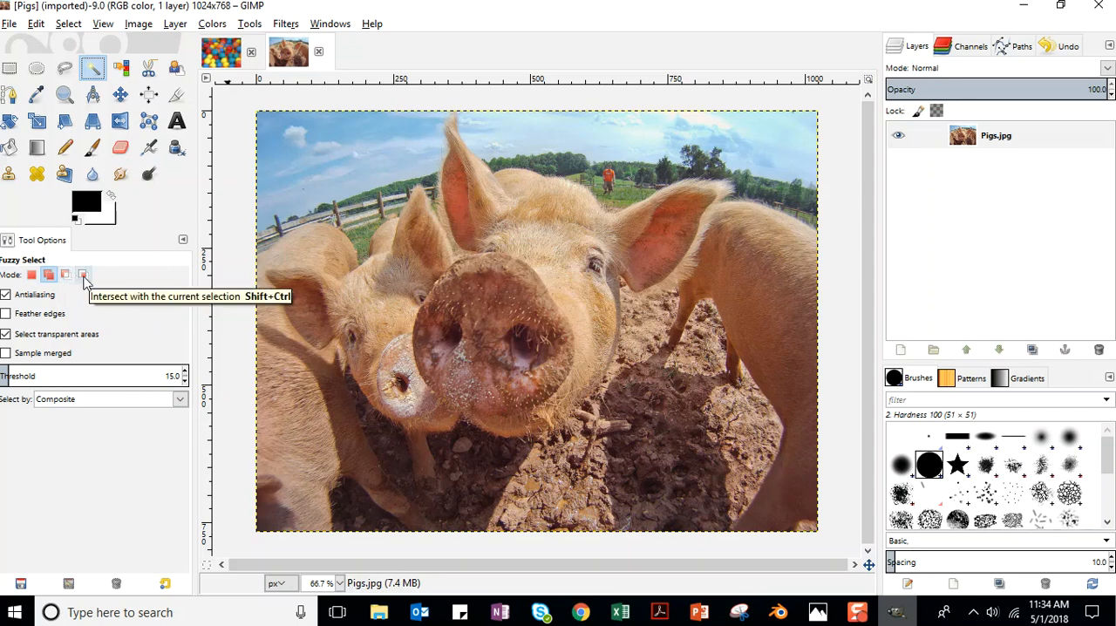
{"action": "left_click", "coordinate": [30, 276]}
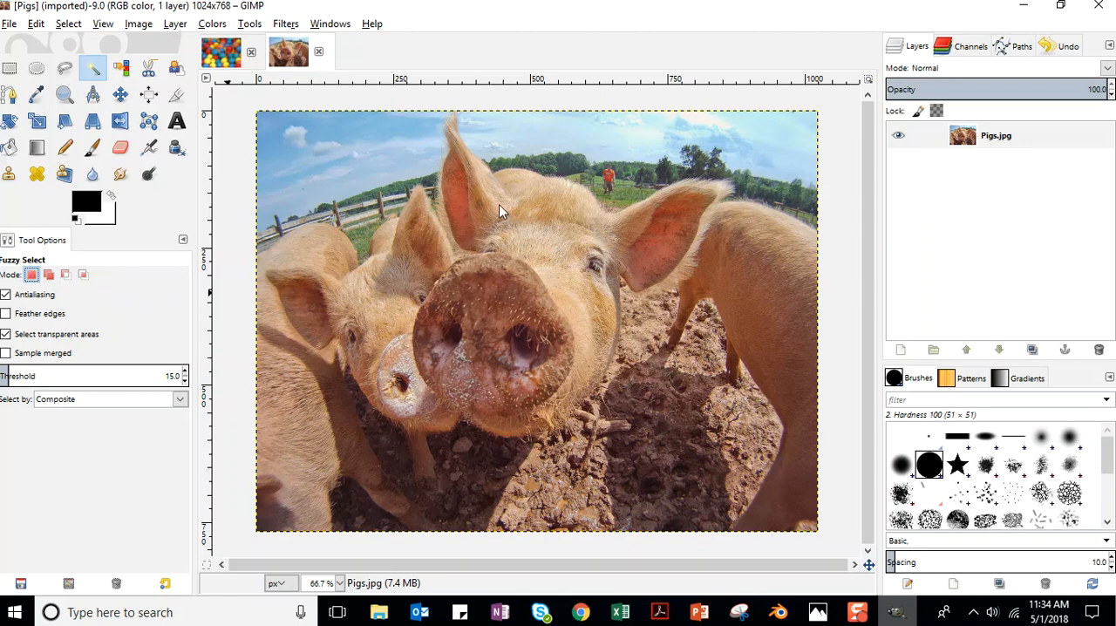
{"action": "left_click", "coordinate": [466, 181], "text": "shift"}
{"action": "mouse_move", "coordinate": [467, 180]}
{"action": "left_mouse_down"}
{"action": "mouse_move", "coordinate": [455, 149]}
{"action": "mouse_move", "coordinate": [540, 216]}
{"action": "mouse_move", "coordinate": [606, 217]}
{"action": "mouse_move", "coordinate": [478, 204]}
{"action": "left_mouse_up"}
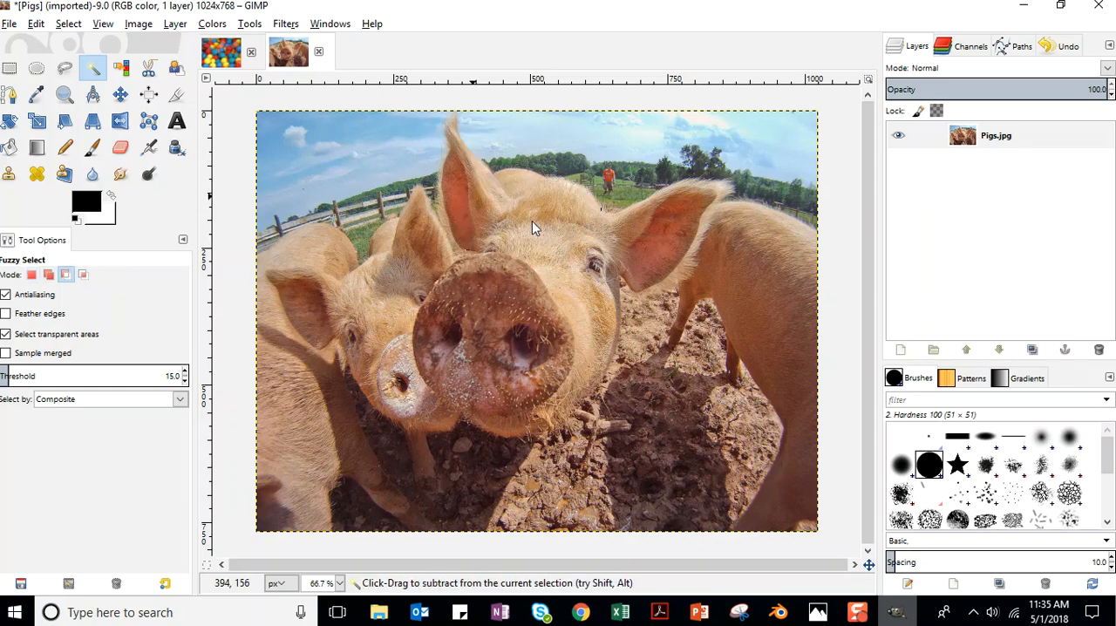
Undo all the fuzzy selections made on the pig photo.
{"action": "key", "text": "ctrl+z"}
{"action": "key", "text": "ctrl+z"}
{"action": "key", "text": "ctrl+z"}
{"action": "key", "text": "ctrl+z"}
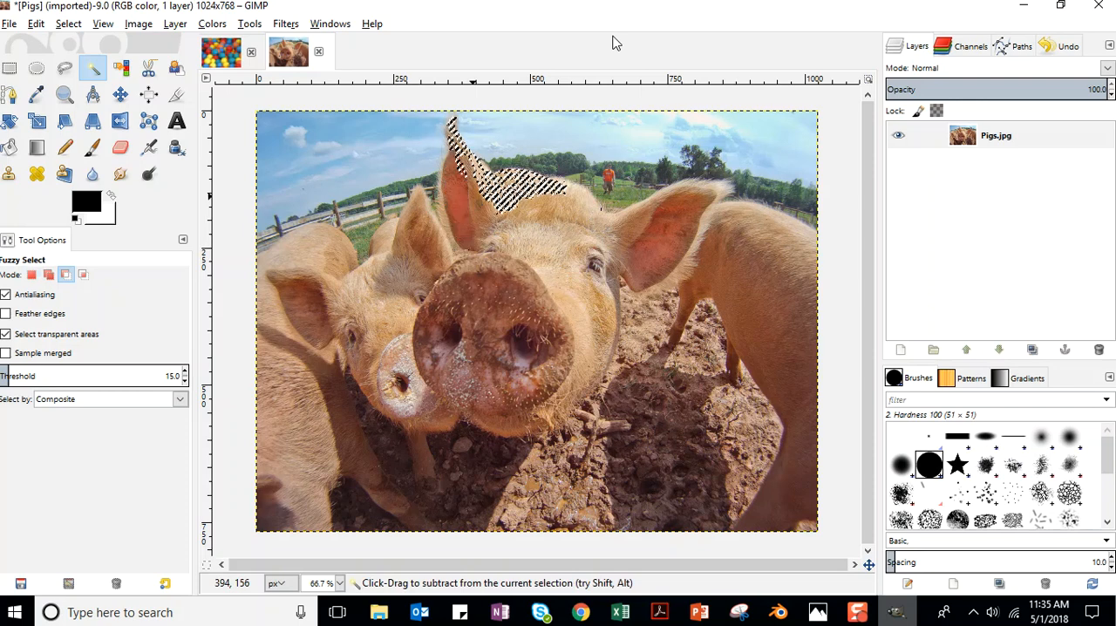
{"action": "key", "text": "ctrl+z"}
{"action": "key", "text": "ctrl+z"}
{"action": "key", "text": "ctrl+z"}
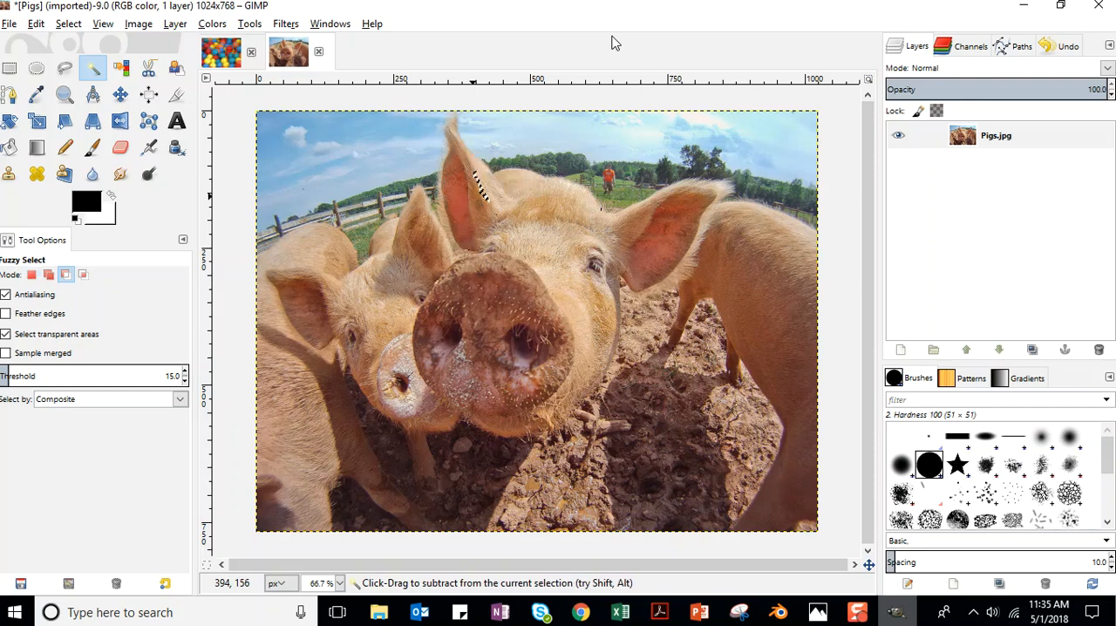
{"action": "key", "text": "ctrl+z"}
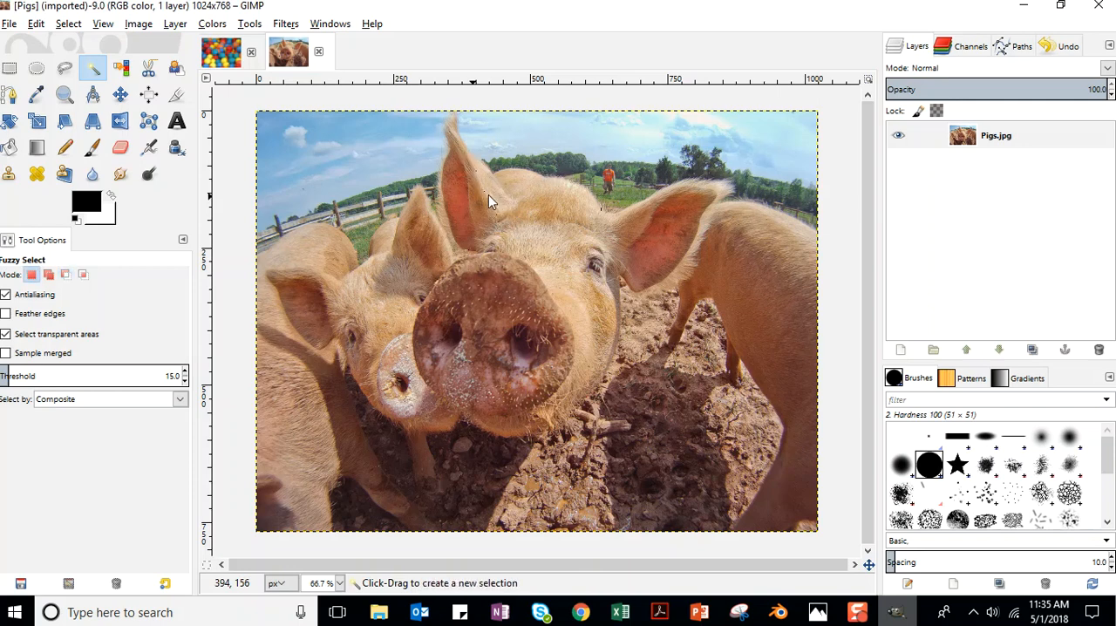
{"action": "left_click", "coordinate": [68, 23]}
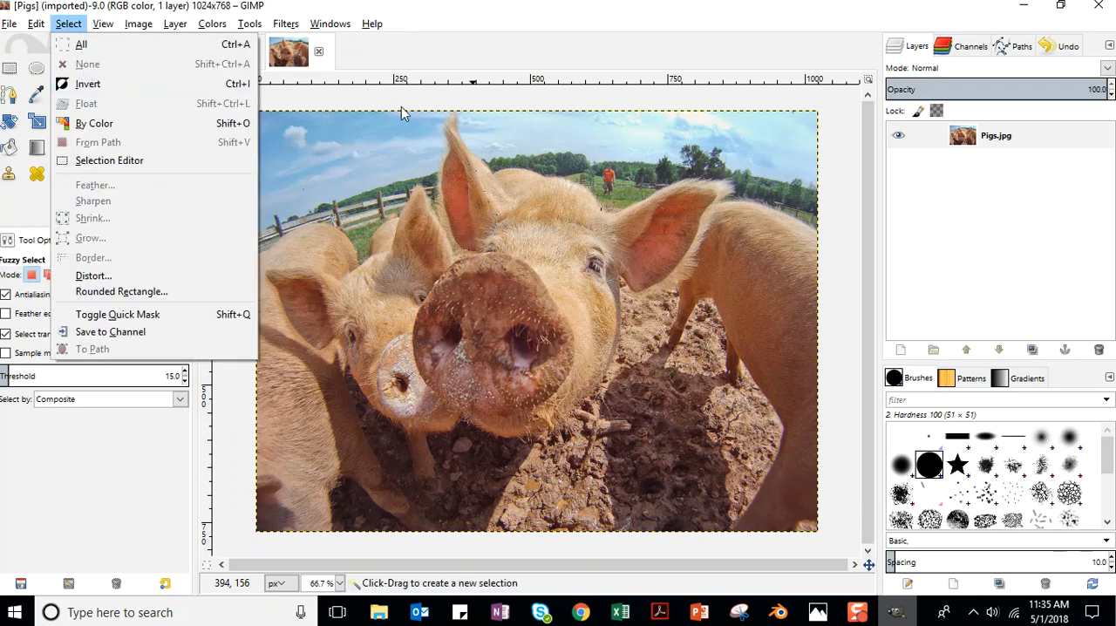
{"action": "left_click", "coordinate": [146, 442]}
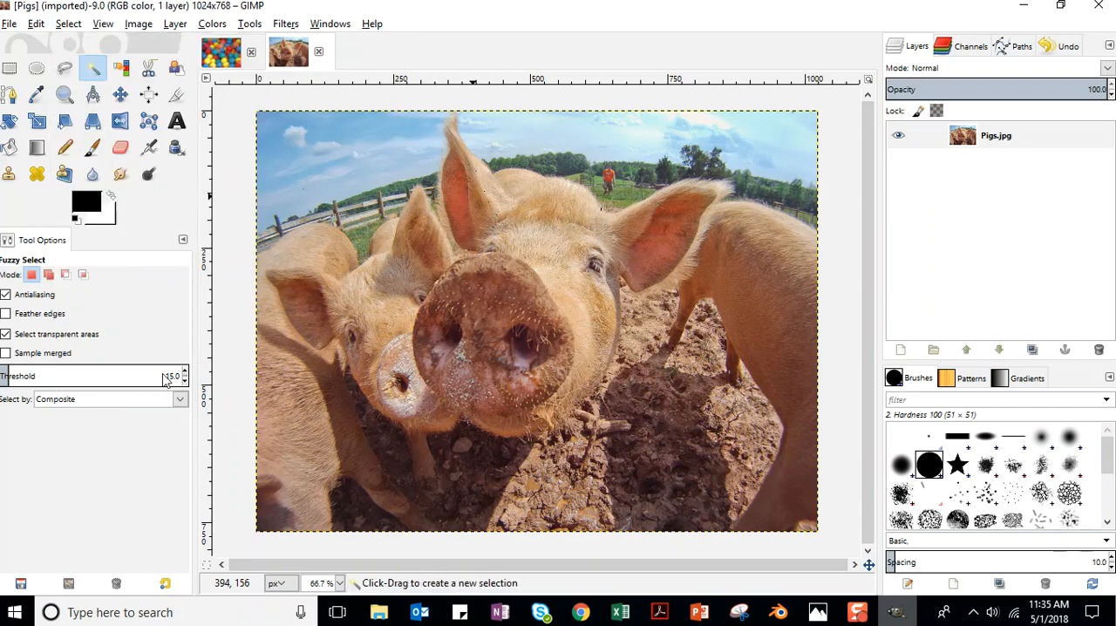
Try fuzzy-selecting the front pig's ear at a threshold of 25.3, adding its head, and clear the selection.
{"action": "left_click_drag", "start_coordinate": [11, 376], "coordinate": [18, 381]}
{"action": "left_click", "coordinate": [457, 136]}
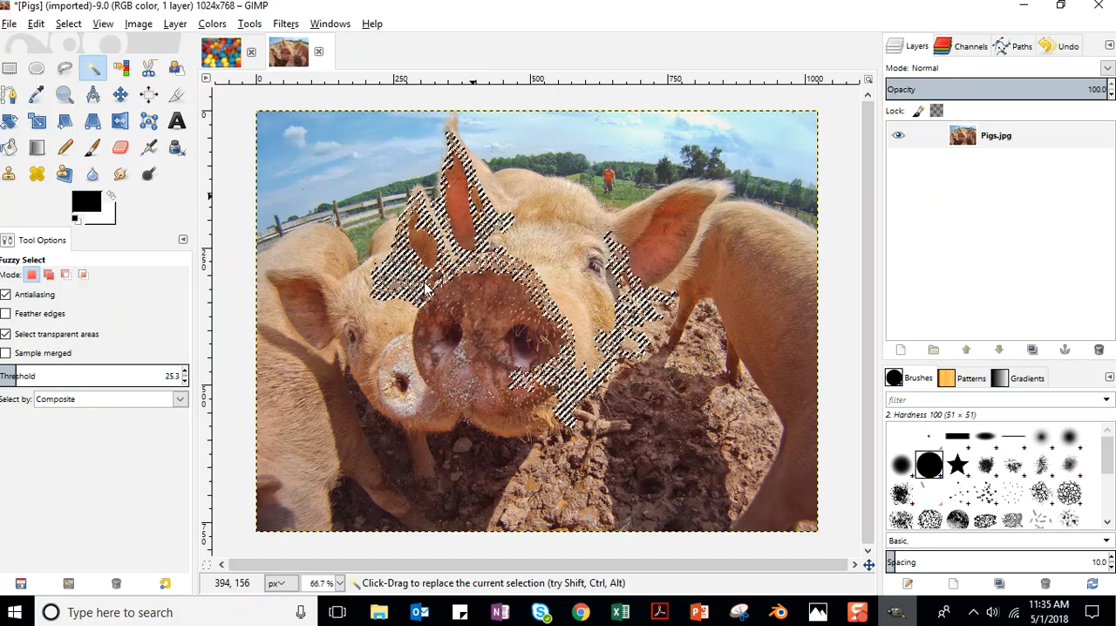
{"action": "key", "text": "shift"}
{"action": "left_click_drag", "start_coordinate": [511, 196], "coordinate": [550, 251]}
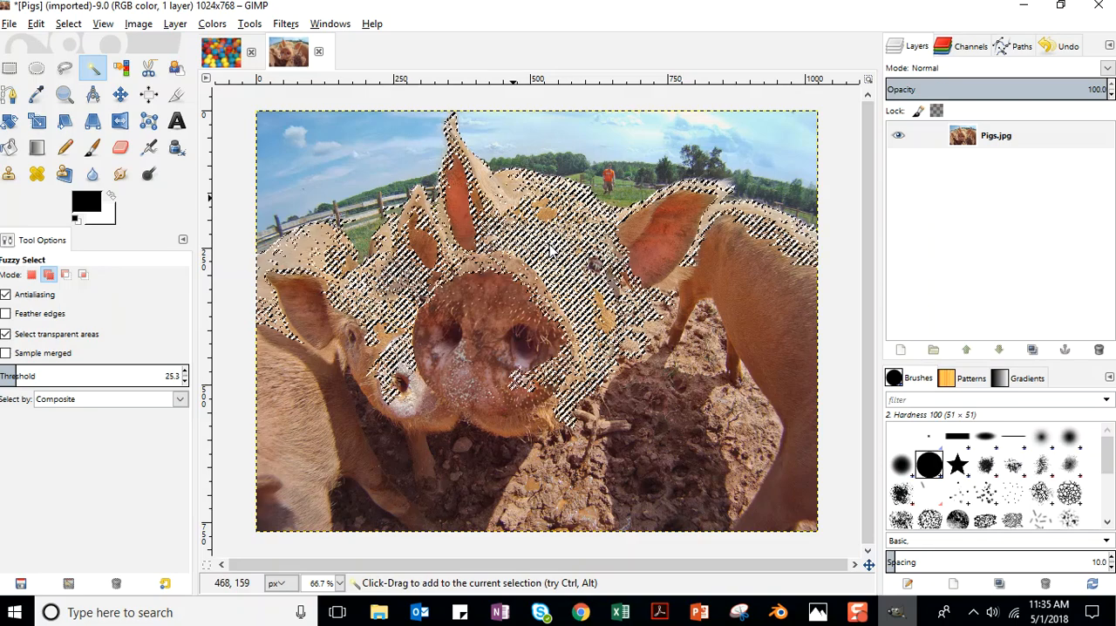
{"action": "key", "text": "ctrl"}
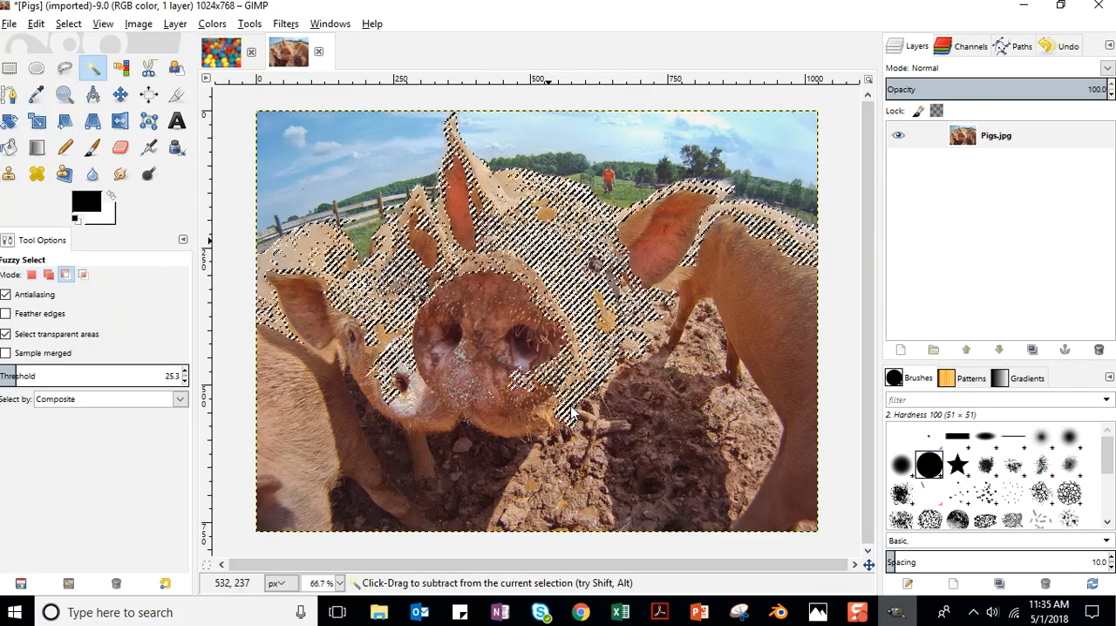
{"action": "left_click", "coordinate": [68, 24]}
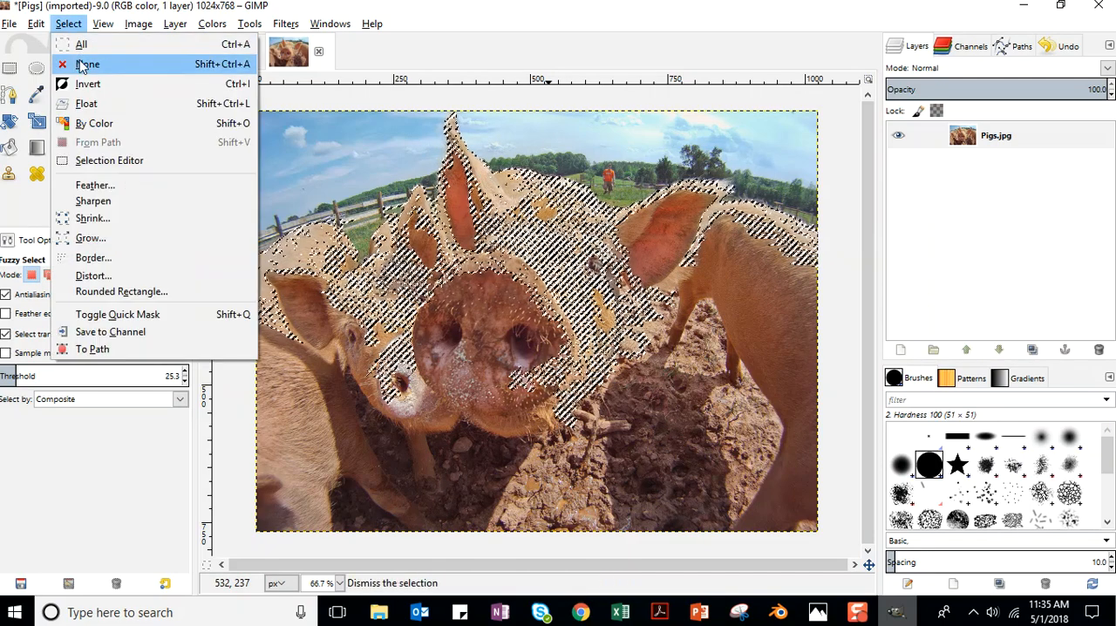
{"action": "left_click", "coordinate": [86, 65]}
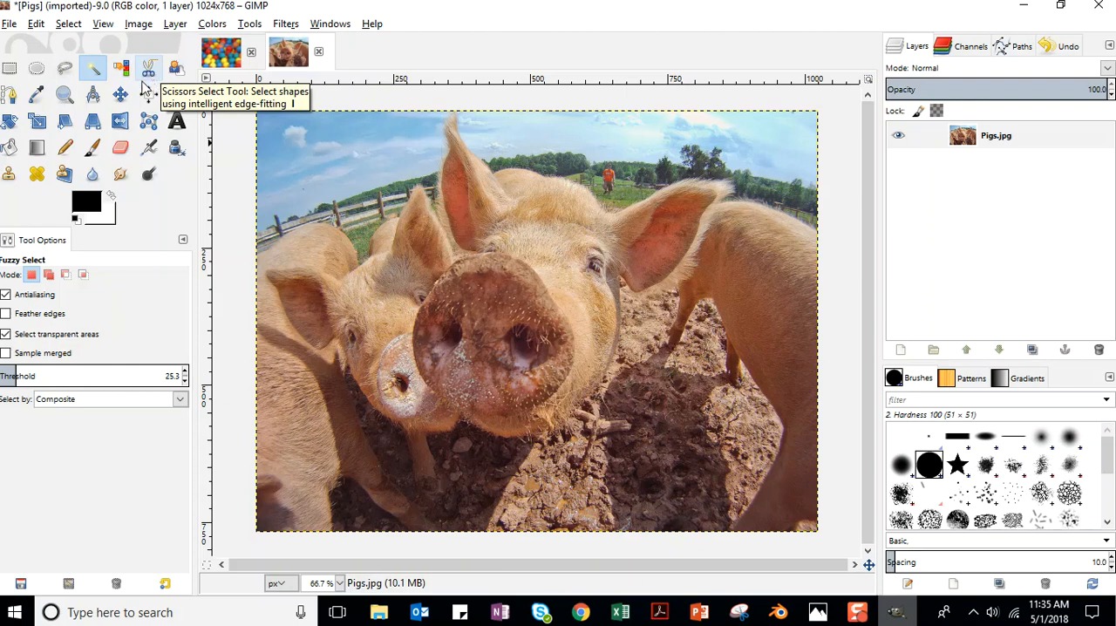
Start a path at the tip of the front pig's upright ear, placing anchors across its head and around the other ear.
{"action": "left_click", "coordinate": [10, 96]}
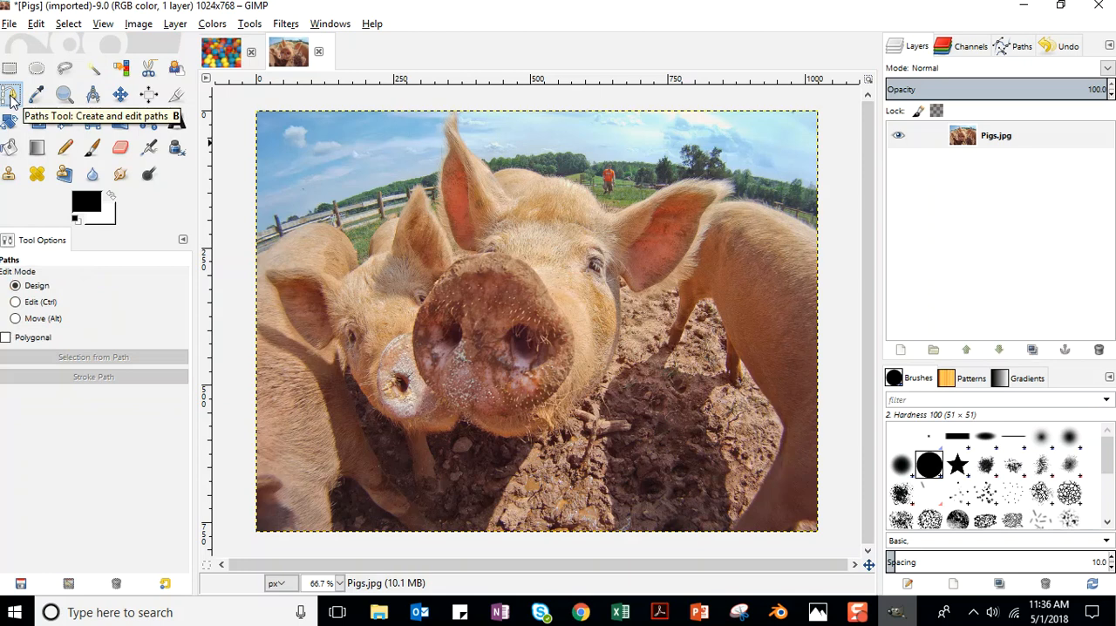
{"action": "left_click", "coordinate": [451, 113]}
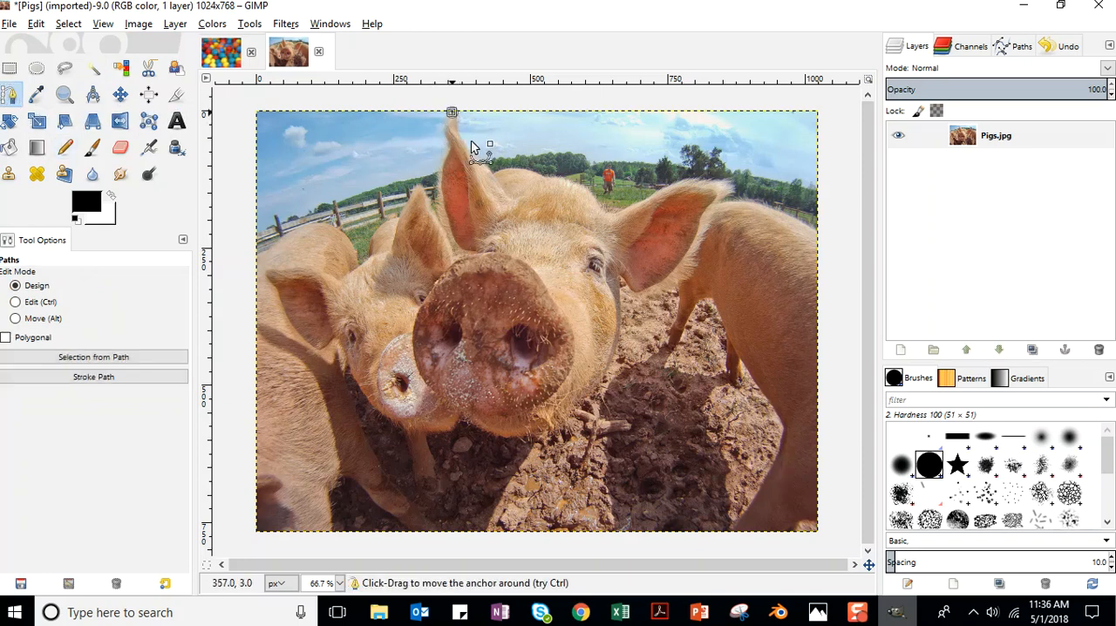
{"action": "left_click", "coordinate": [456, 129]}
{"action": "left_click_drag", "start_coordinate": [494, 174], "coordinate": [546, 178]}
{"action": "left_click", "coordinate": [603, 214]}
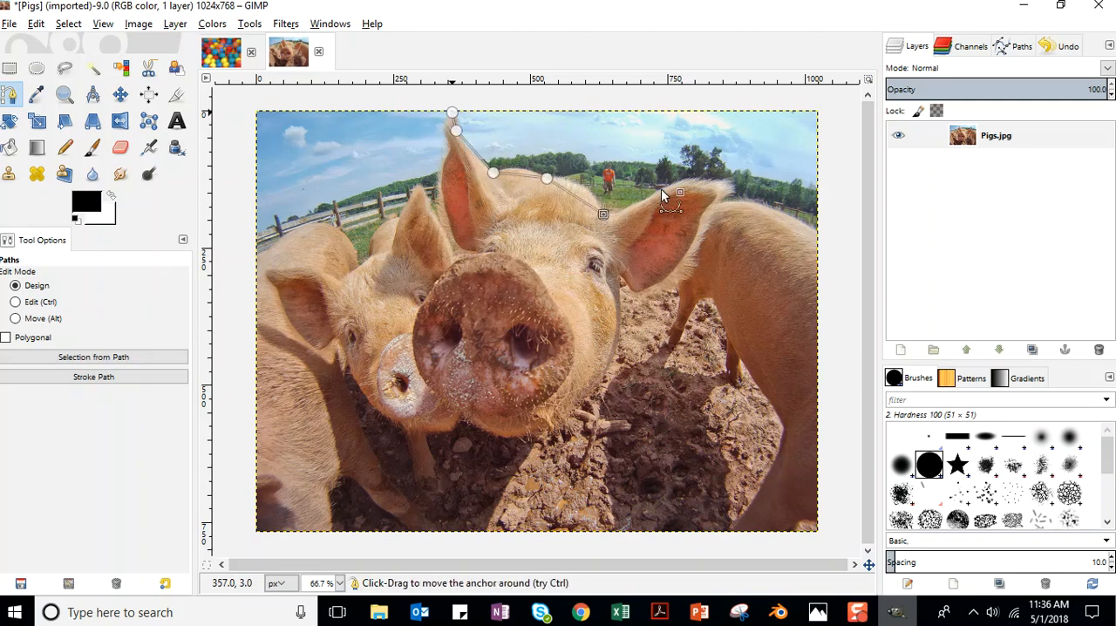
{"action": "left_click", "coordinate": [735, 186]}
{"action": "left_click", "coordinate": [635, 292]}
Continue the path's anchors beneath the front pig's chin, around its snout and back up to the upright ear's tip.
{"action": "left_click", "coordinate": [554, 427]}
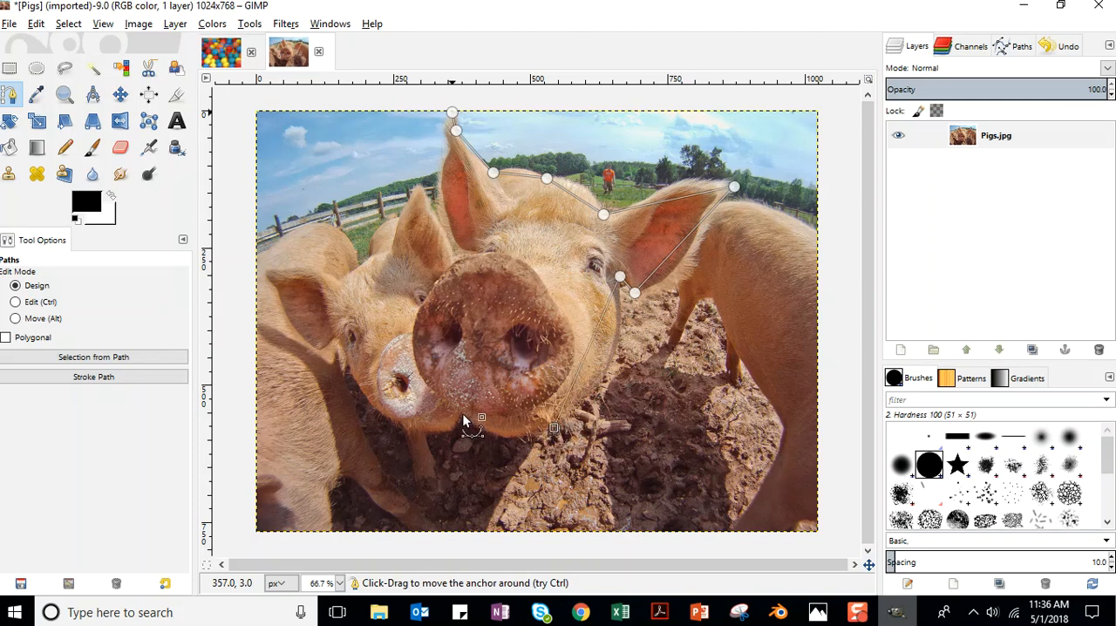
{"action": "left_click", "coordinate": [465, 413]}
{"action": "left_click", "coordinate": [420, 303]}
{"action": "left_click", "coordinate": [474, 252]}
{"action": "left_click", "coordinate": [451, 231]}
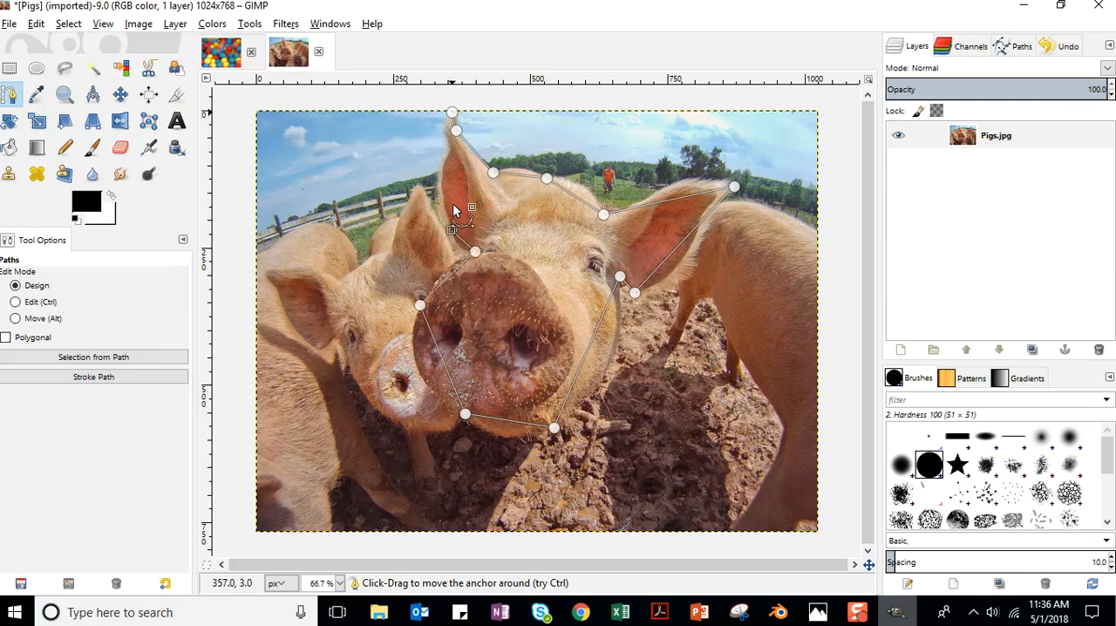
{"action": "left_click", "coordinate": [450, 150]}
{"action": "left_click", "coordinate": [441, 128]}
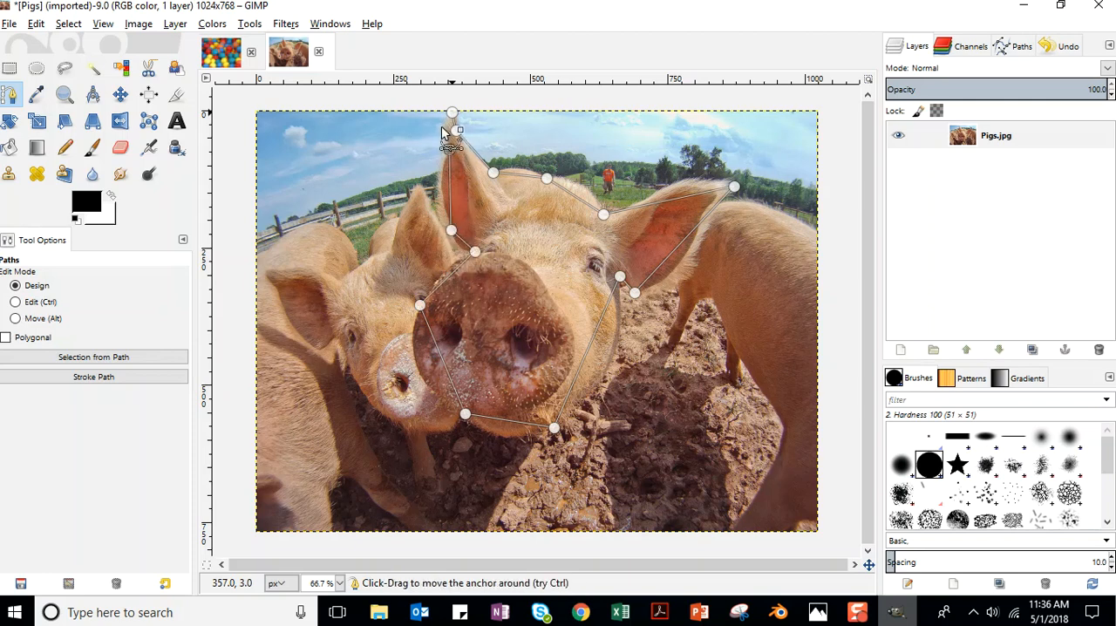
{"action": "left_click", "coordinate": [452, 113]}
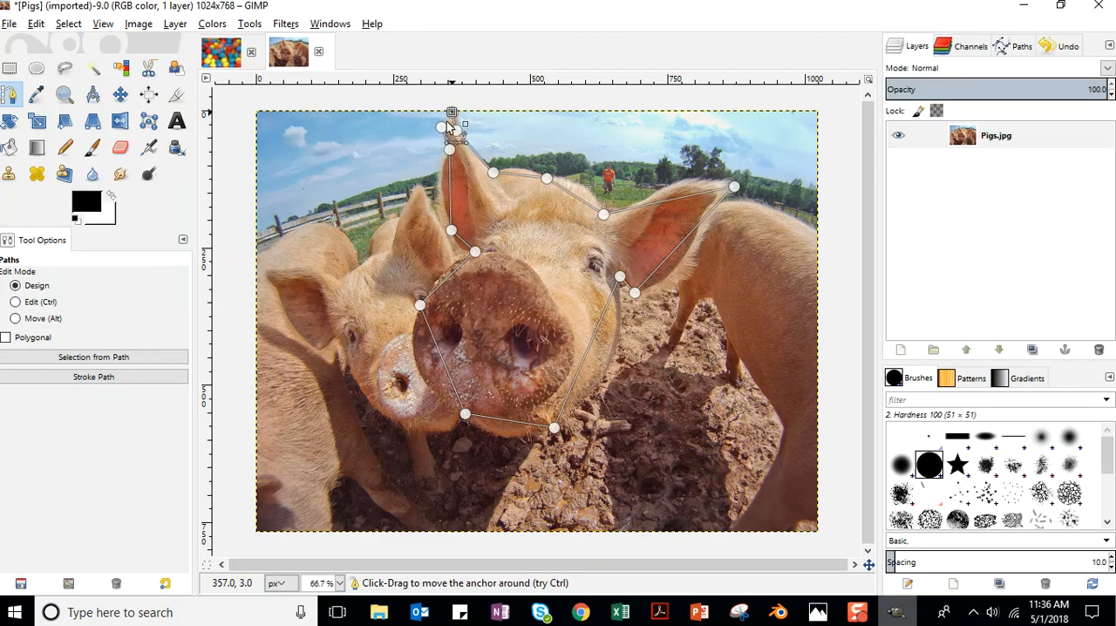
Save the project in the Unit_10 folder as an XCF file named with the student's full name followed by "Pigs Mask".
{"action": "left_click", "coordinate": [9, 24]}
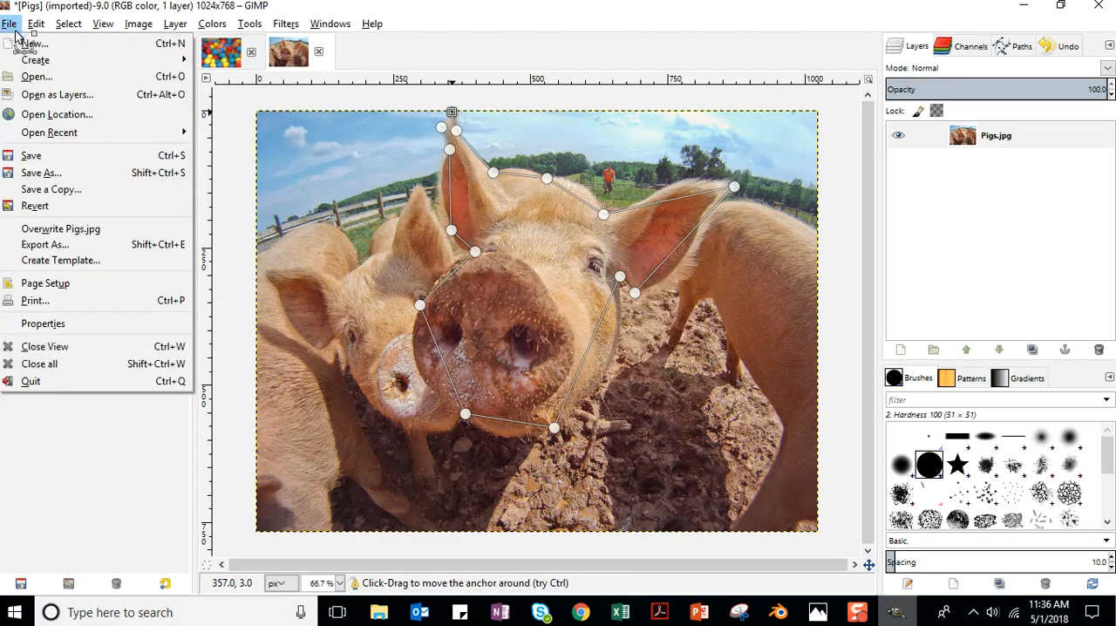
{"action": "left_click", "coordinate": [48, 154]}
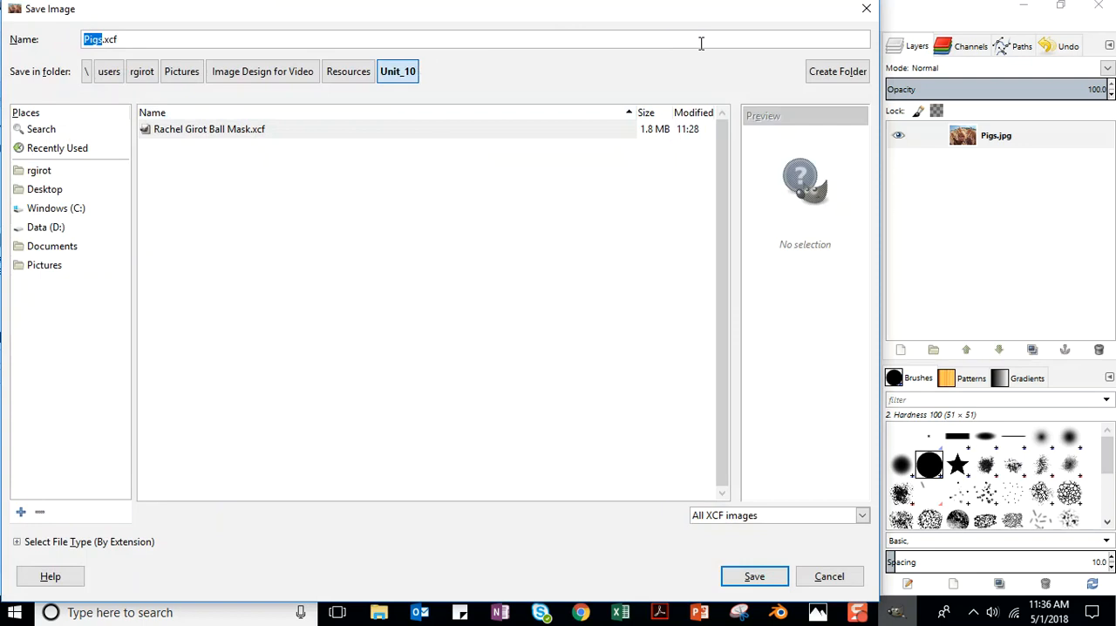
{"action": "left_click", "coordinate": [85, 39]}
{"action": "type", "text": "Rachel Girot"}
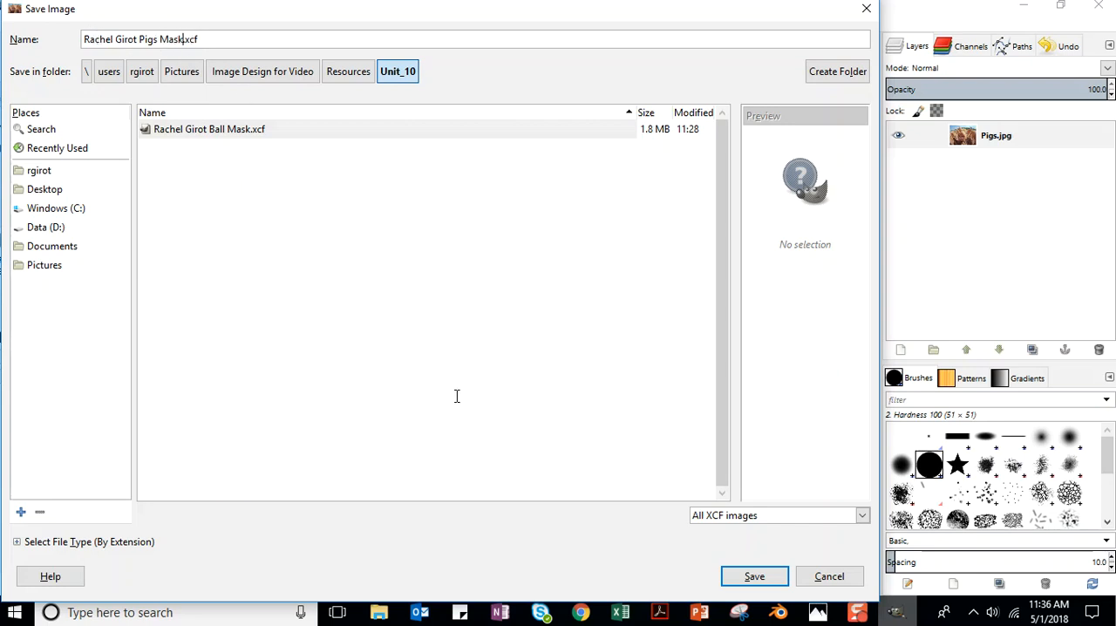
{"action": "left_click", "coordinate": [740, 579]}
{"action": "left_click", "coordinate": [763, 577]}
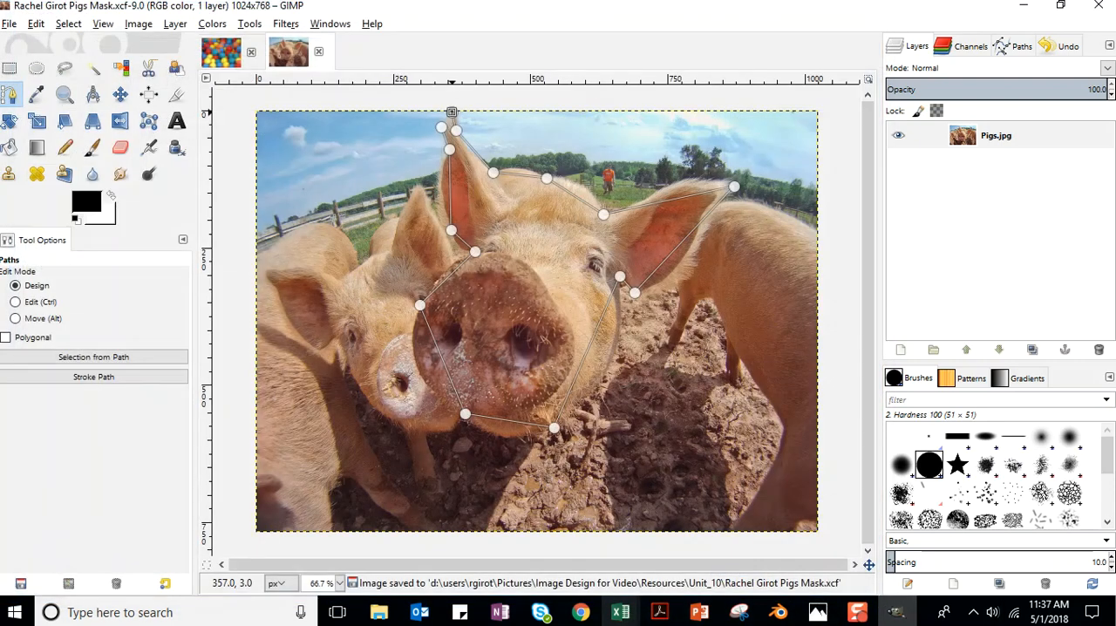
Move the path's anchor at the upright ear's tip slightly outward and bend the segments to follow the top of the head.
{"action": "left_click", "coordinate": [452, 111]}
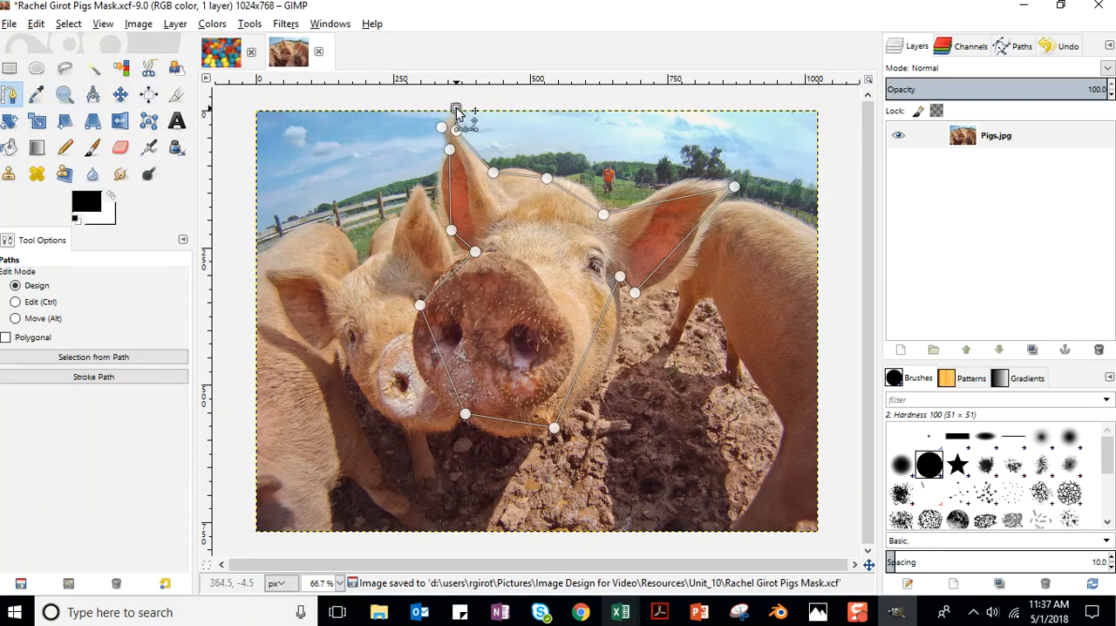
{"action": "left_click_drag", "start_coordinate": [453, 114], "coordinate": [476, 105]}
{"action": "left_click_drag", "start_coordinate": [473, 150], "coordinate": [582, 188]}
Curve the path segments to follow the upper and lower edges of the front pig's sideways ear.
{"action": "left_click_drag", "start_coordinate": [691, 195], "coordinate": [685, 179]}
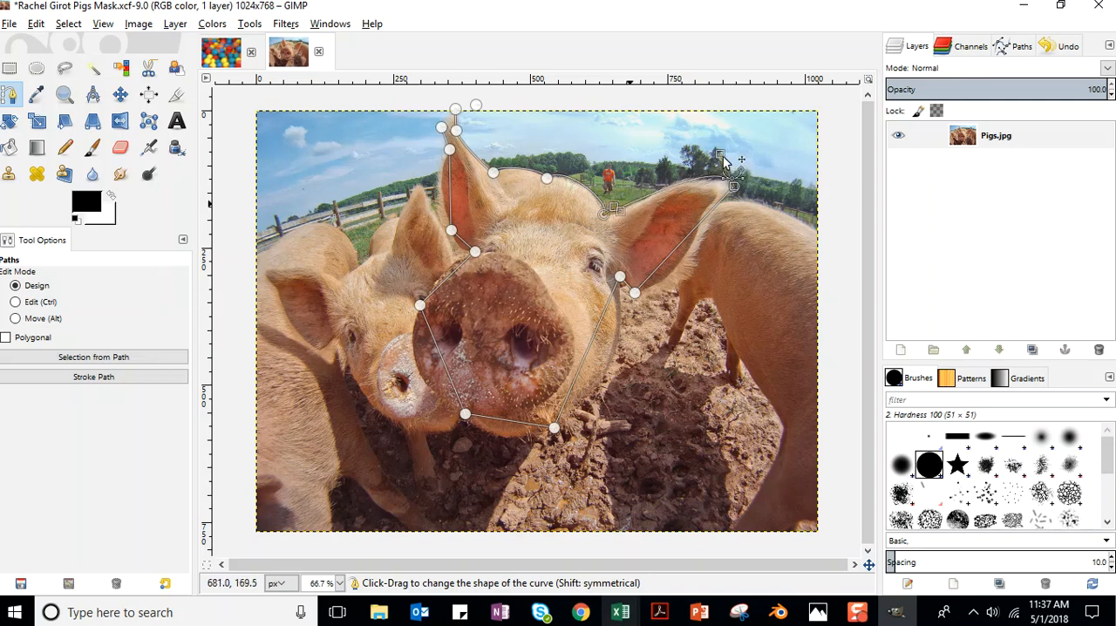
{"action": "left_click_drag", "start_coordinate": [715, 156], "coordinate": [704, 158]}
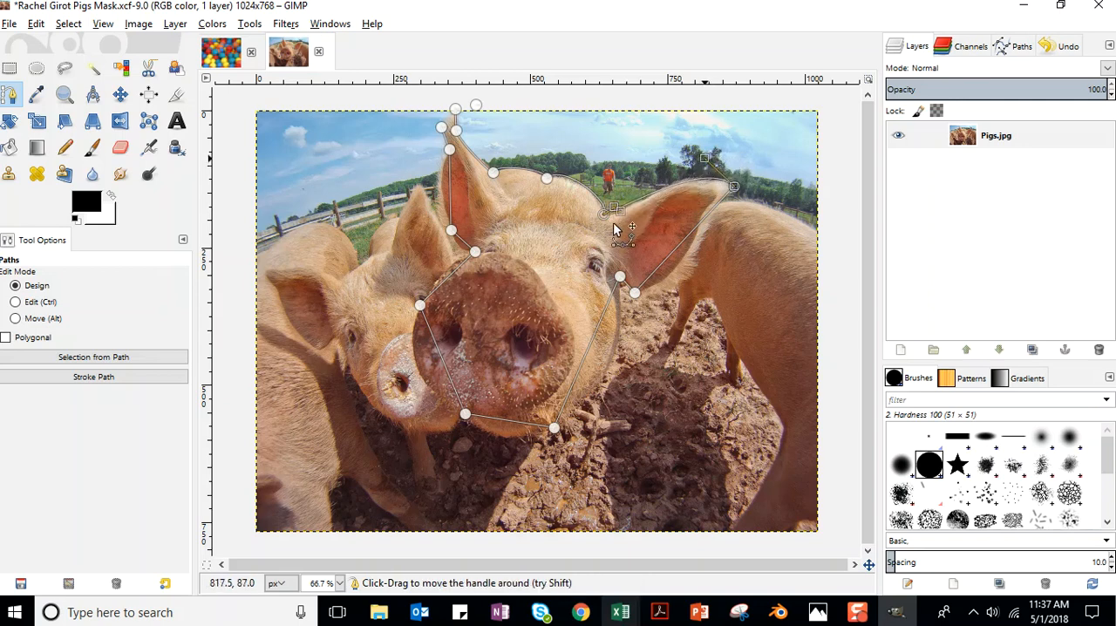
{"action": "left_click_drag", "start_coordinate": [630, 210], "coordinate": [650, 205]}
{"action": "left_click_drag", "start_coordinate": [705, 162], "coordinate": [694, 161]}
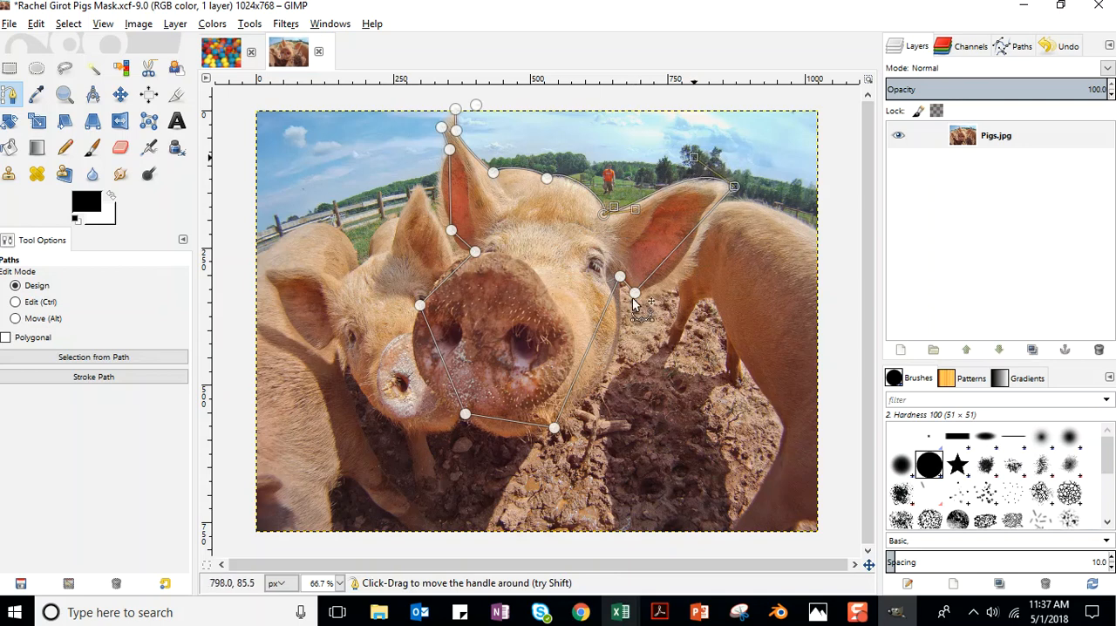
{"action": "left_click_drag", "start_coordinate": [669, 254], "coordinate": [686, 273]}
{"action": "left_click_drag", "start_coordinate": [743, 189], "coordinate": [710, 218]}
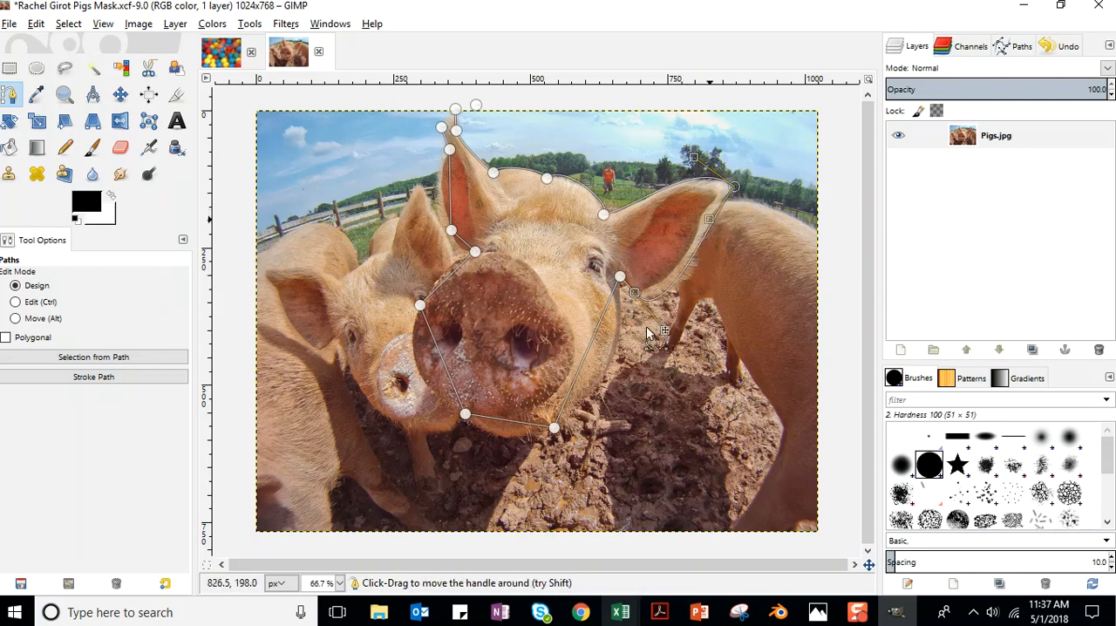
{"action": "left_click_drag", "start_coordinate": [665, 331], "coordinate": [685, 311]}
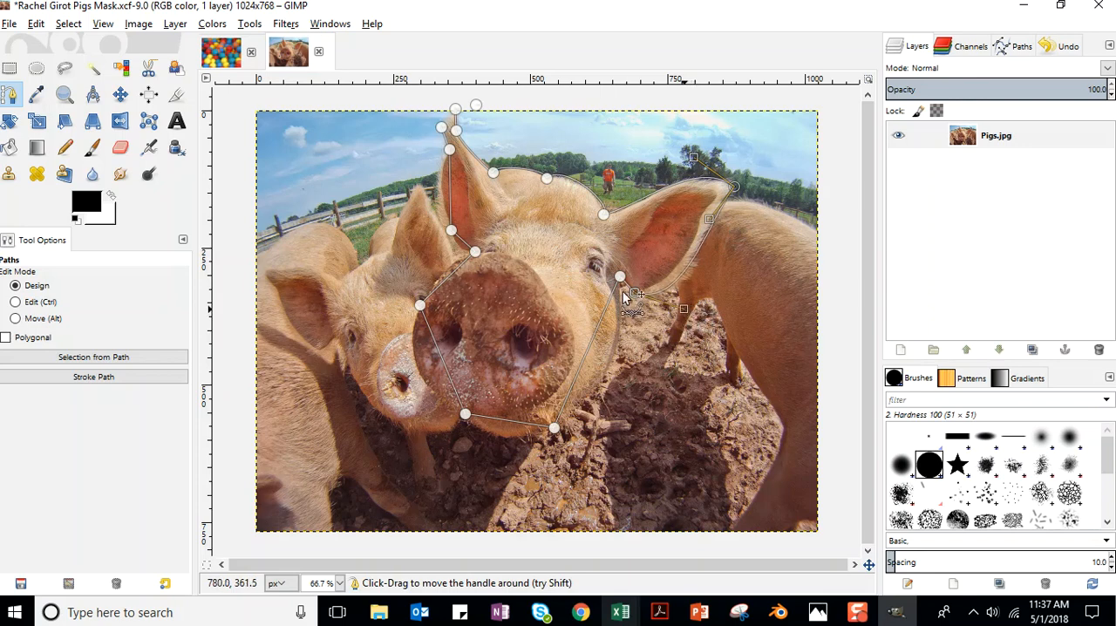
Curve the path segment between the sideways ear and the chin to follow the front pig's cheek.
{"action": "left_click_drag", "start_coordinate": [589, 349], "coordinate": [619, 350]}
{"action": "left_click_drag", "start_coordinate": [664, 299], "coordinate": [635, 317]}
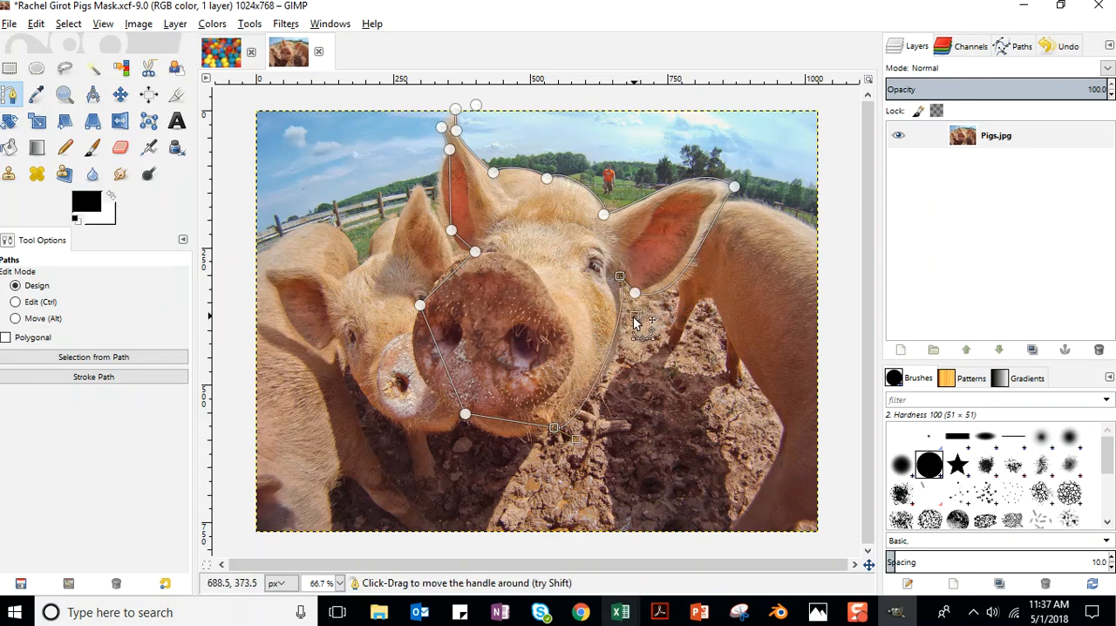
{"action": "left_click_drag", "start_coordinate": [576, 439], "coordinate": [611, 404]}
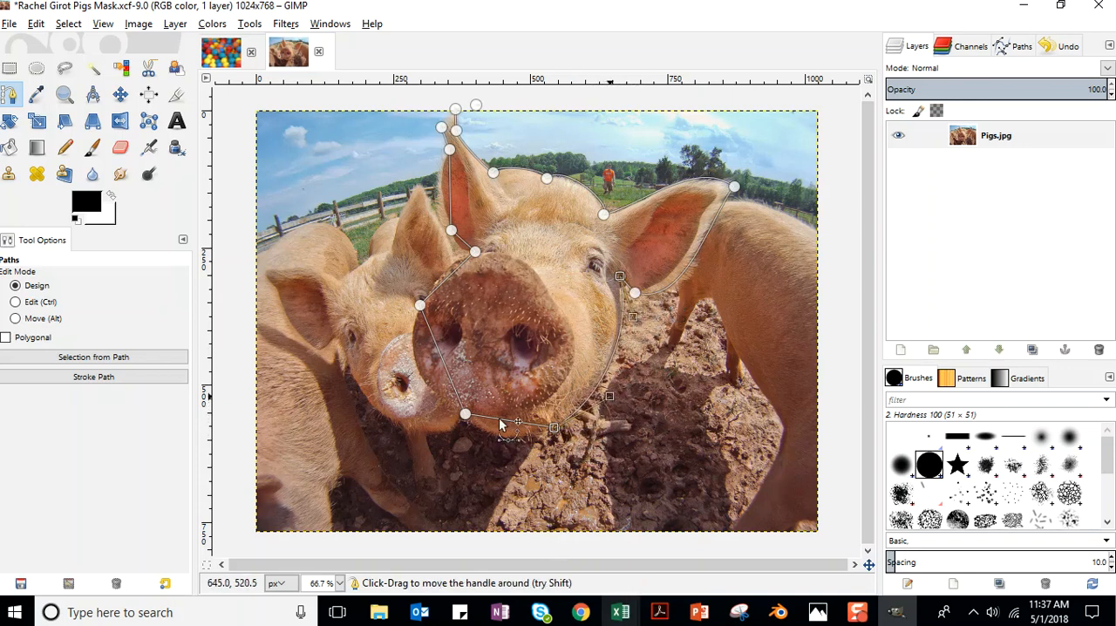
Curve the path segments under the front pig's chin and along the outer side of its snout to follow their outlines.
{"action": "left_click_drag", "start_coordinate": [513, 424], "coordinate": [538, 446]}
{"action": "mouse_move", "coordinate": [463, 445]}
{"action": "left_mouse_down"}
{"action": "mouse_move", "coordinate": [484, 449]}
{"action": "mouse_move", "coordinate": [475, 444]}
{"action": "left_mouse_up"}
{"action": "left_click_drag", "start_coordinate": [439, 345], "coordinate": [419, 367]}
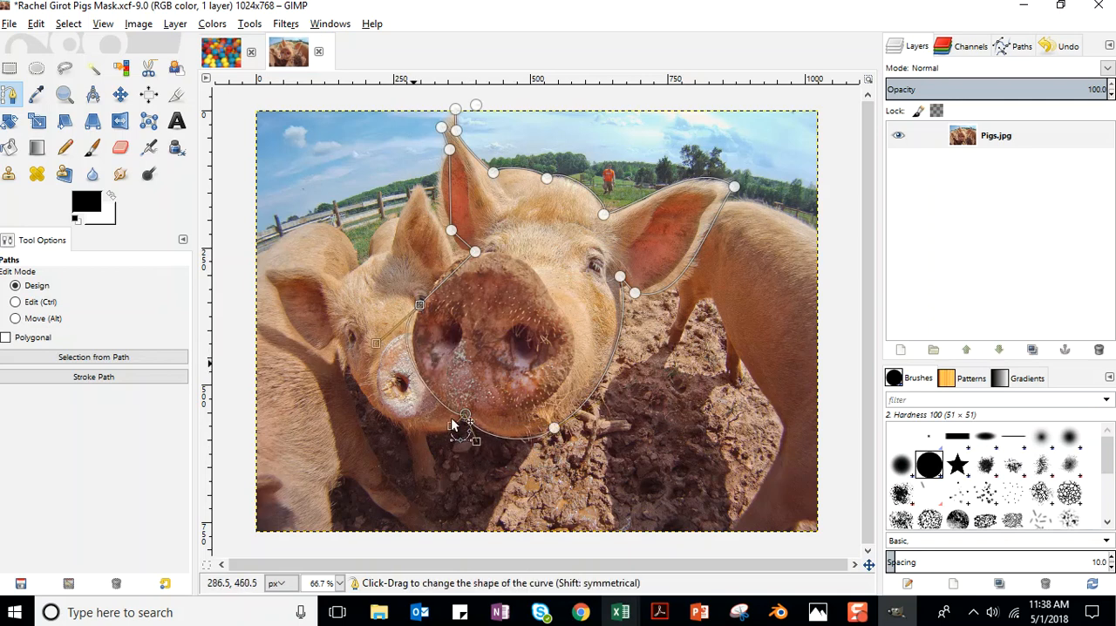
{"action": "left_click_drag", "start_coordinate": [452, 427], "coordinate": [444, 411]}
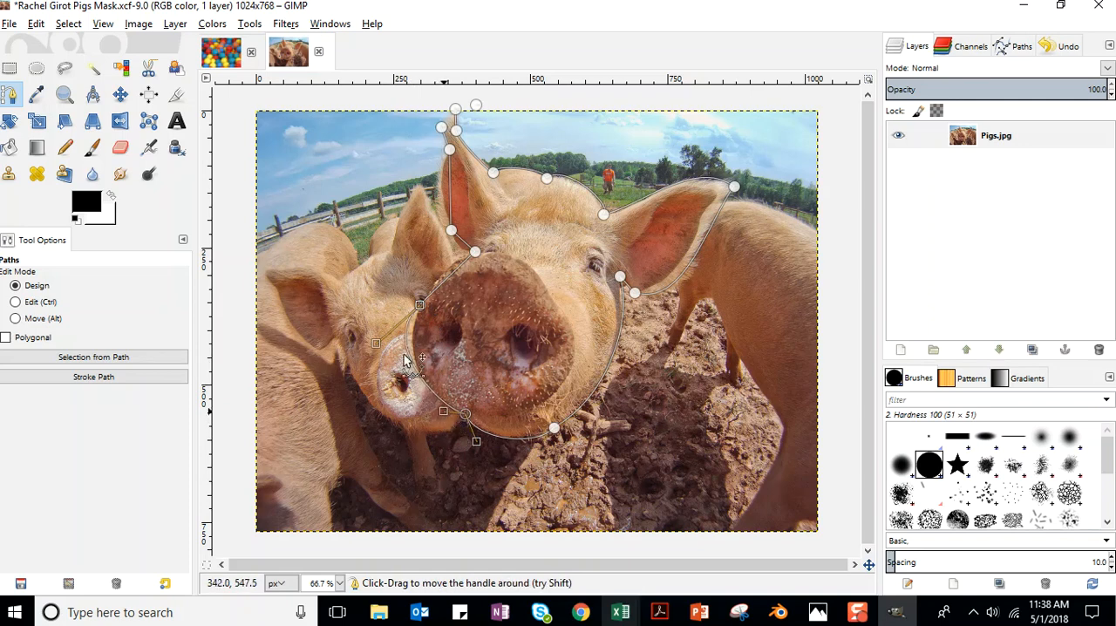
{"action": "left_click_drag", "start_coordinate": [377, 344], "coordinate": [392, 370]}
Curve the path segments between the snout's side and the base of the upright ear to follow the snout's upper edge.
{"action": "left_click", "coordinate": [452, 273]}
{"action": "mouse_move", "coordinate": [452, 277]}
{"action": "left_mouse_down"}
{"action": "mouse_move", "coordinate": [455, 253]}
{"action": "mouse_move", "coordinate": [447, 262]}
{"action": "left_mouse_up"}
{"action": "left_click_drag", "start_coordinate": [417, 305], "coordinate": [422, 298]}
{"action": "left_click_drag", "start_coordinate": [463, 239], "coordinate": [462, 250]}
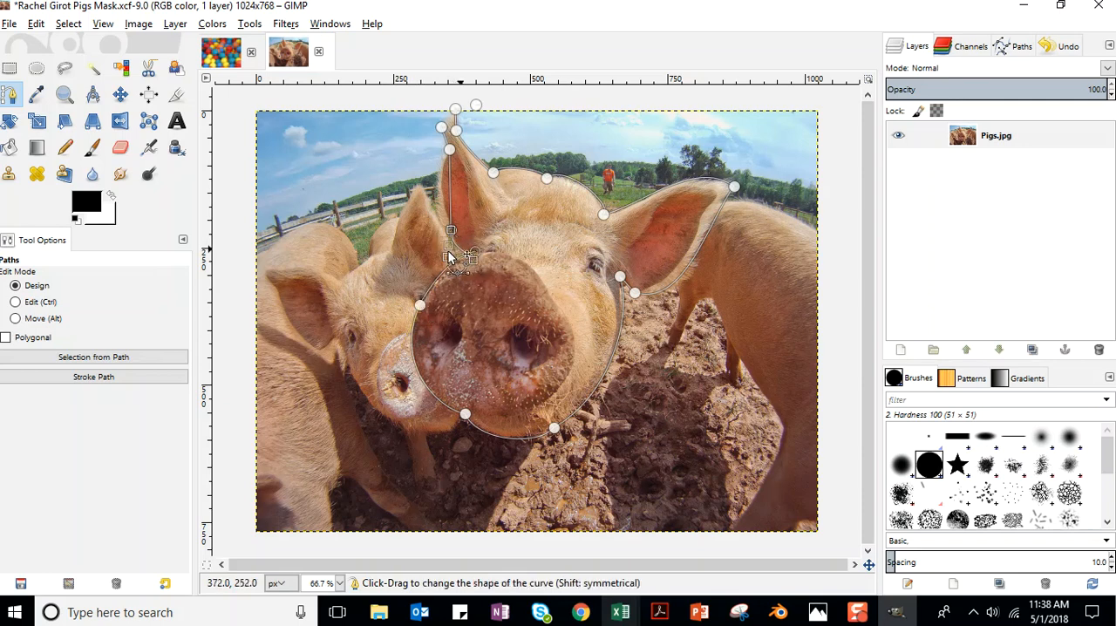
Bend the path segment along the outer edge of the front pig's upright ear to match the ear's curve.
{"action": "left_click_drag", "start_coordinate": [453, 179], "coordinate": [434, 193]}
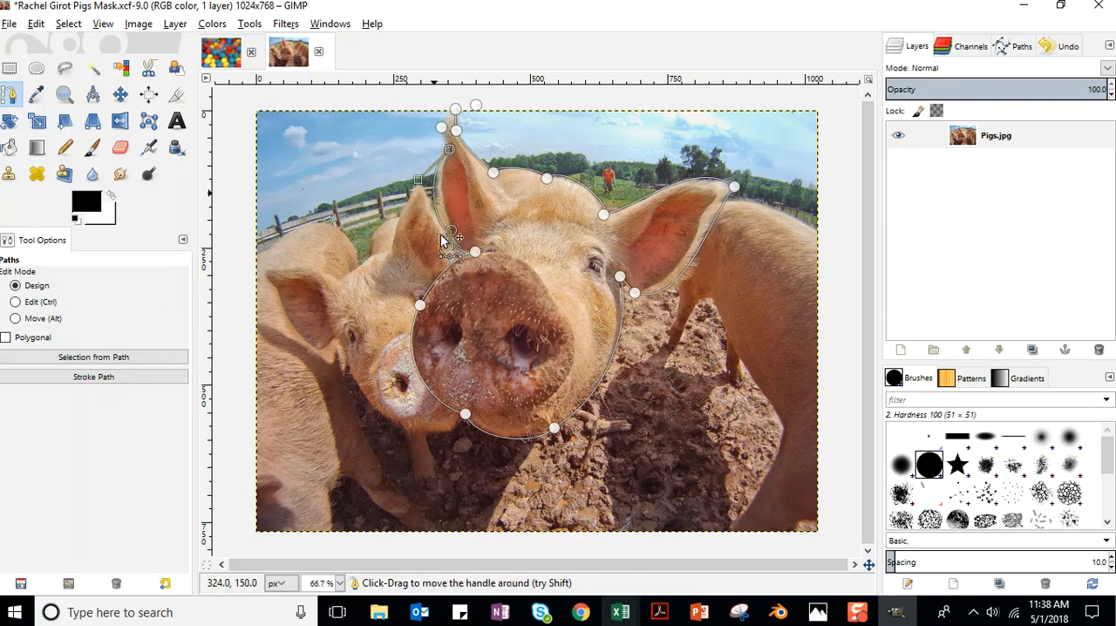
{"action": "left_click_drag", "start_coordinate": [444, 226], "coordinate": [444, 223]}
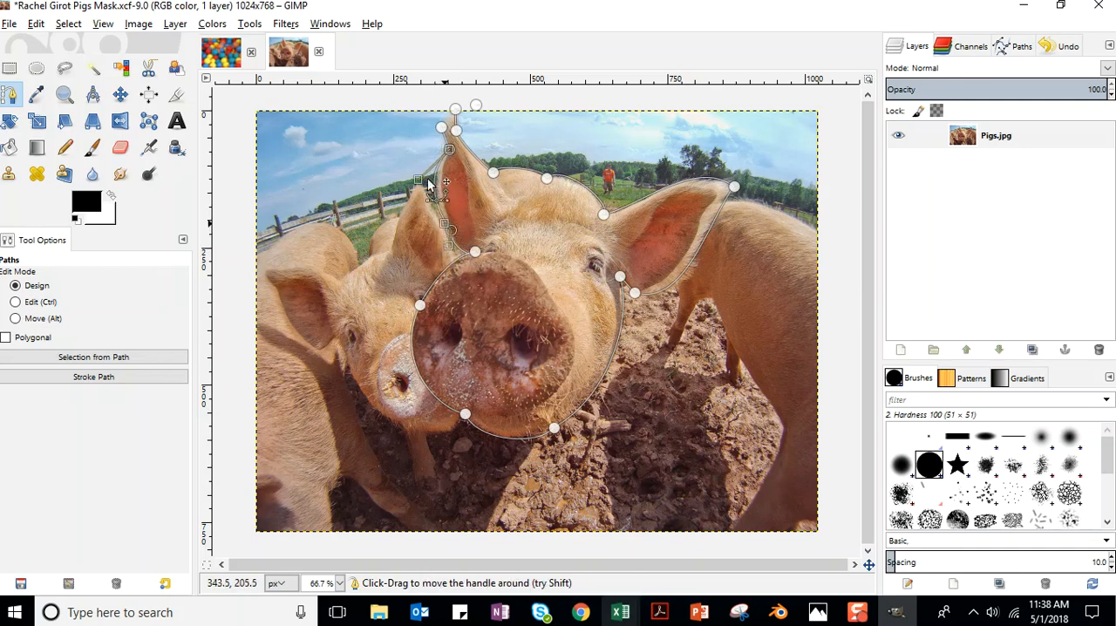
{"action": "left_click_drag", "start_coordinate": [418, 180], "coordinate": [425, 188]}
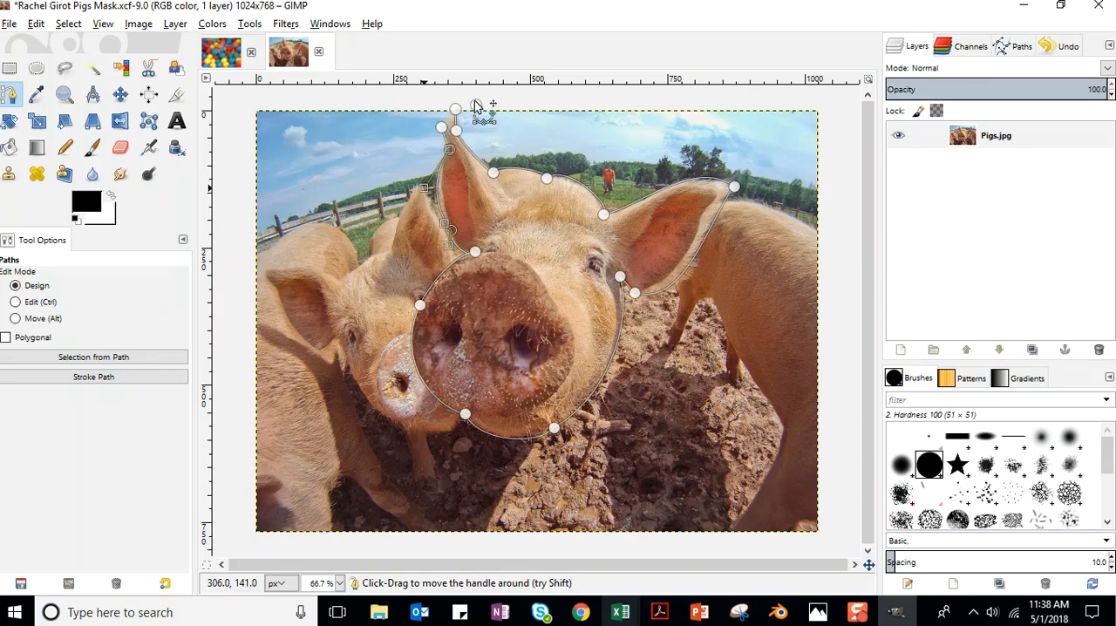
Move the stray path anchor beyond the upright ear's tip onto the neighbouring anchor at the tip's outer edge.
{"action": "left_click_drag", "start_coordinate": [478, 106], "coordinate": [418, 125]}
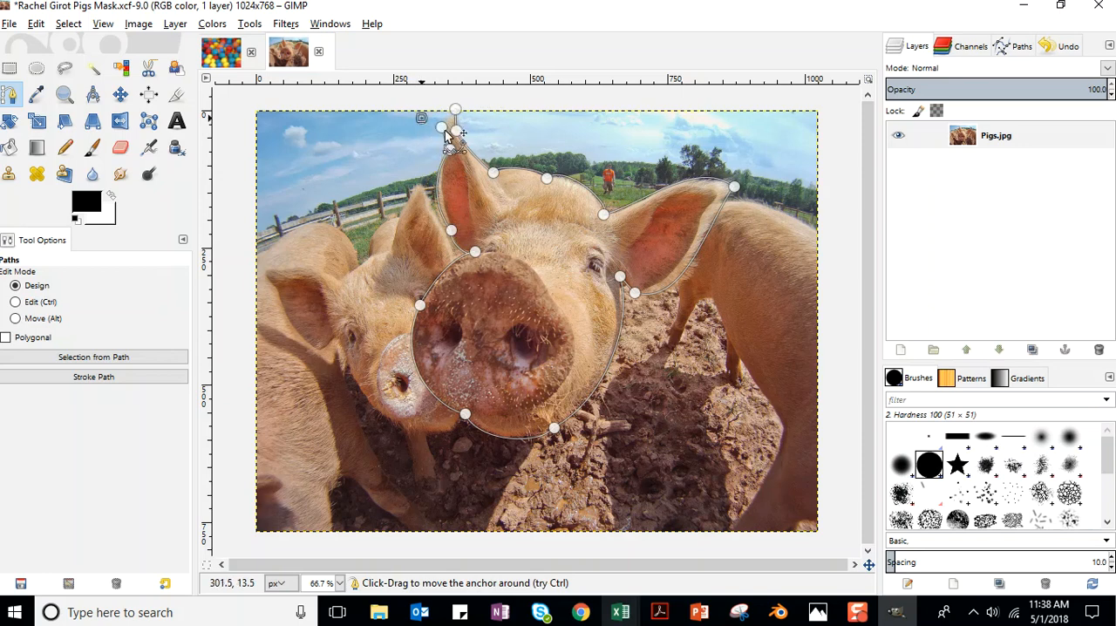
{"action": "left_click", "coordinate": [443, 128]}
{"action": "left_click", "coordinate": [456, 110]}
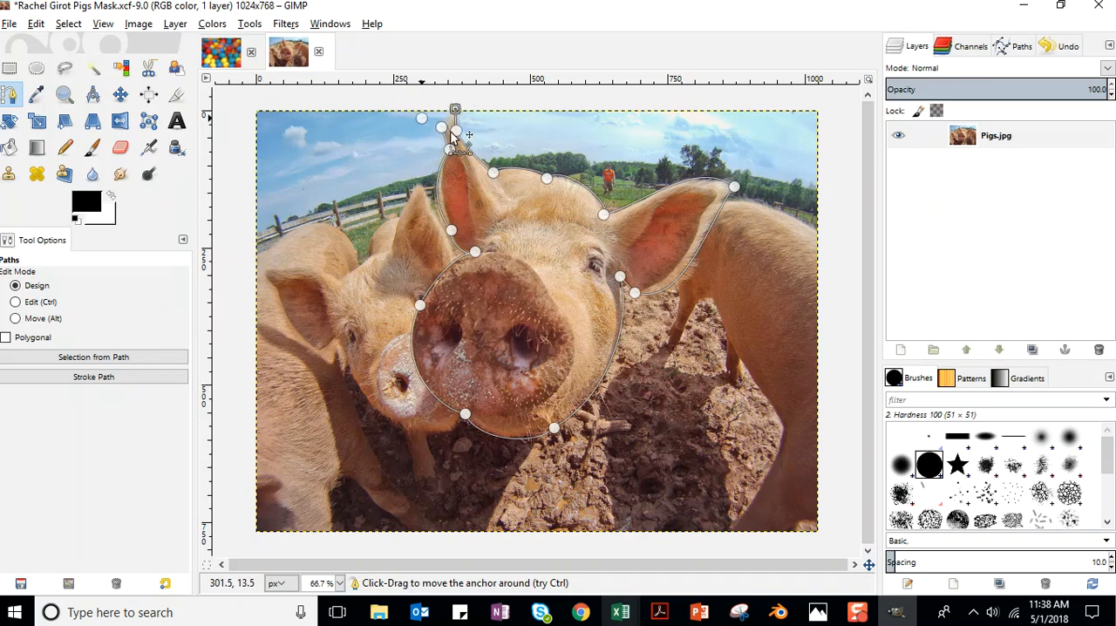
{"action": "left_click_drag", "start_coordinate": [423, 119], "coordinate": [442, 128]}
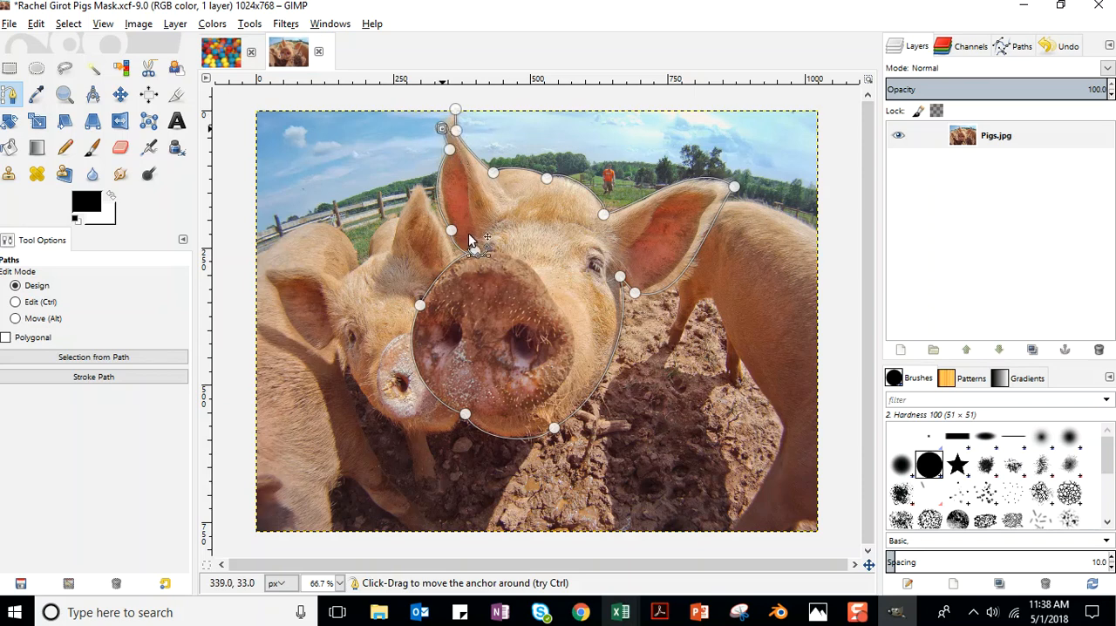
Create a selection from the path around the front pig's head.
{"action": "left_click", "coordinate": [70, 25]}
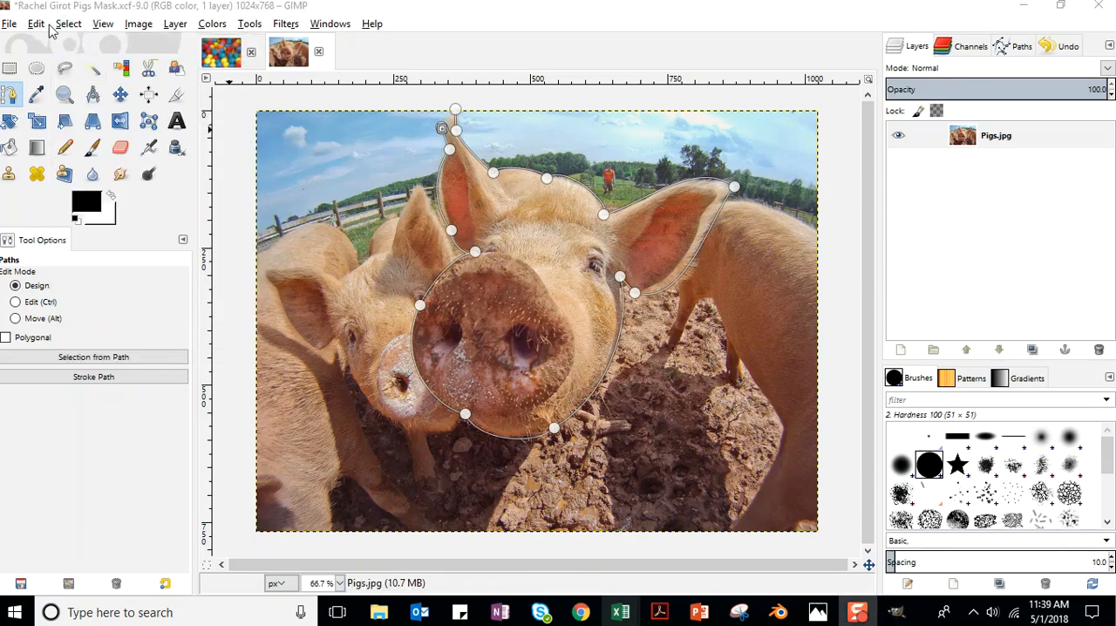
{"action": "left_click", "coordinate": [68, 24]}
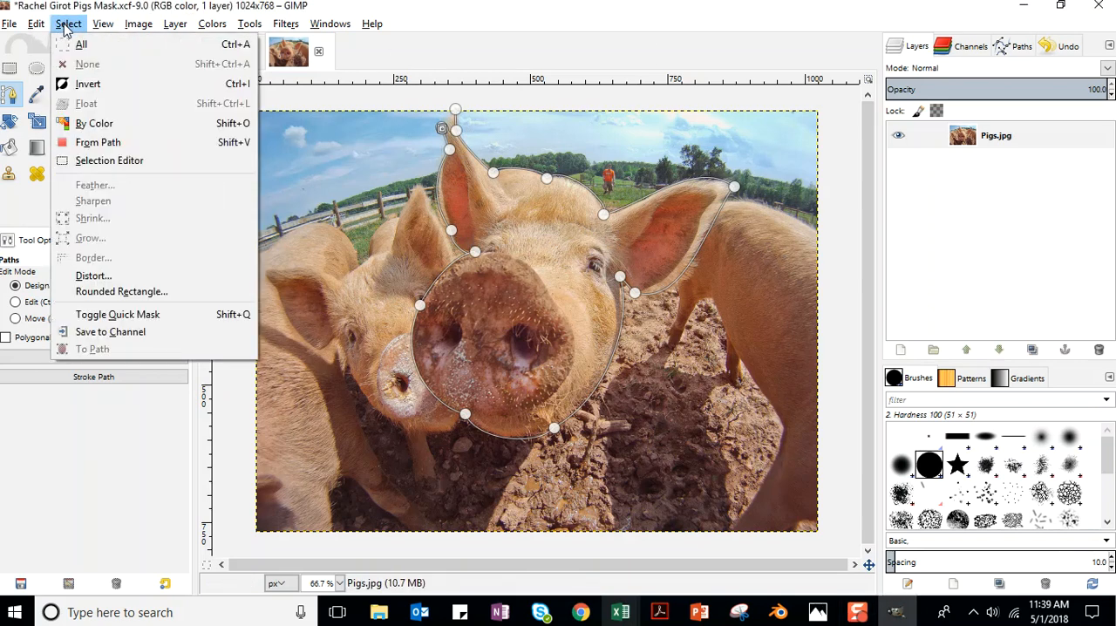
{"action": "left_click", "coordinate": [96, 142]}
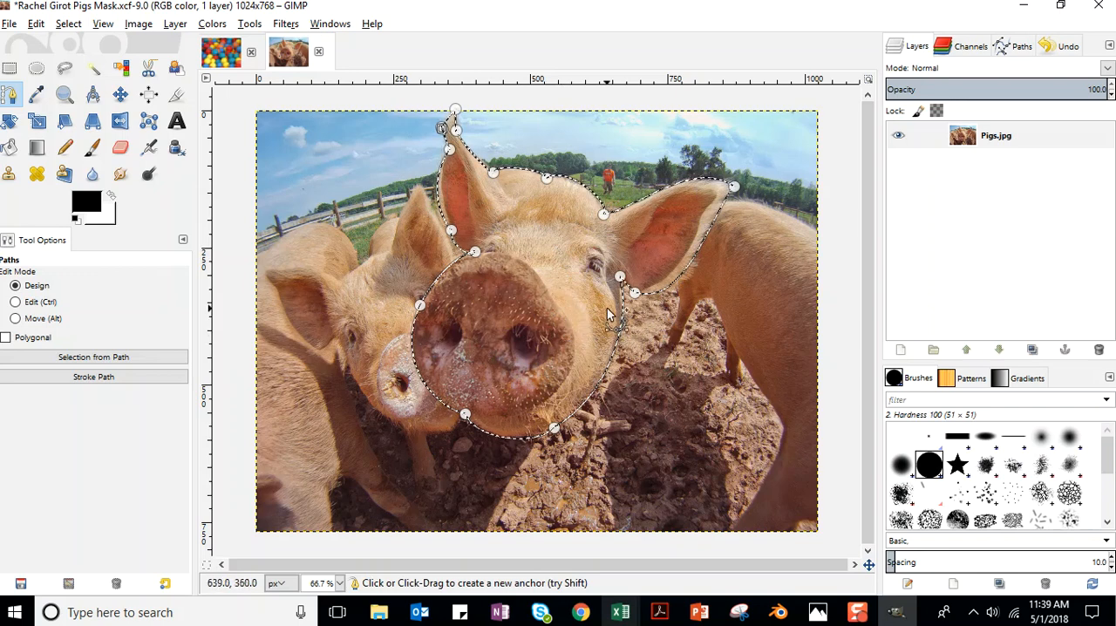
Duplicate the Pigs.jpg layer.
{"action": "right_click", "coordinate": [1016, 131]}
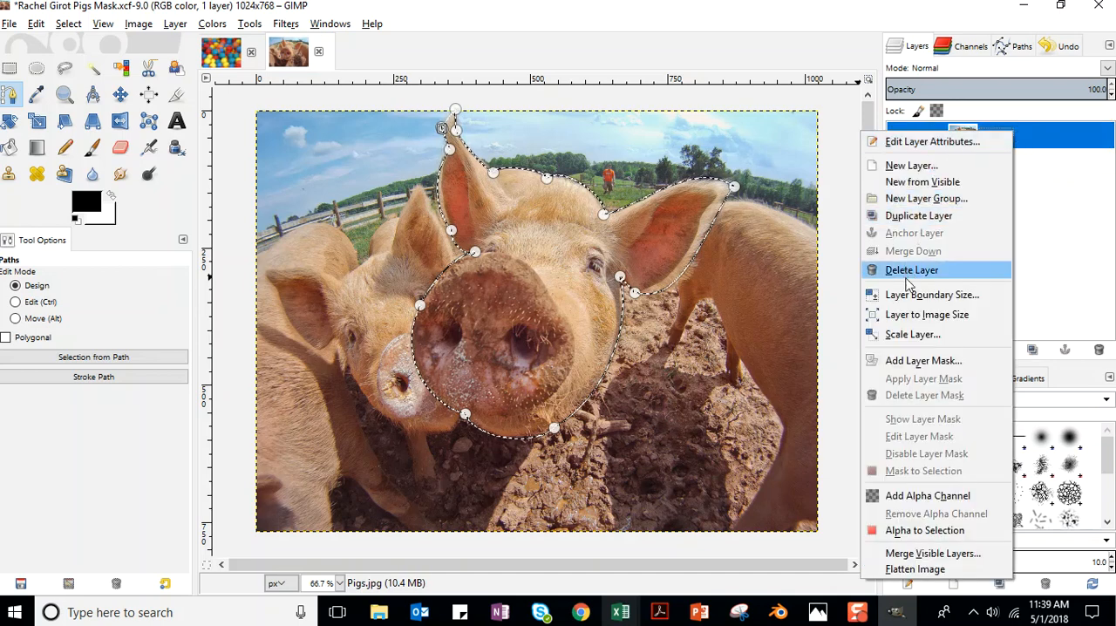
{"action": "left_click", "coordinate": [918, 215]}
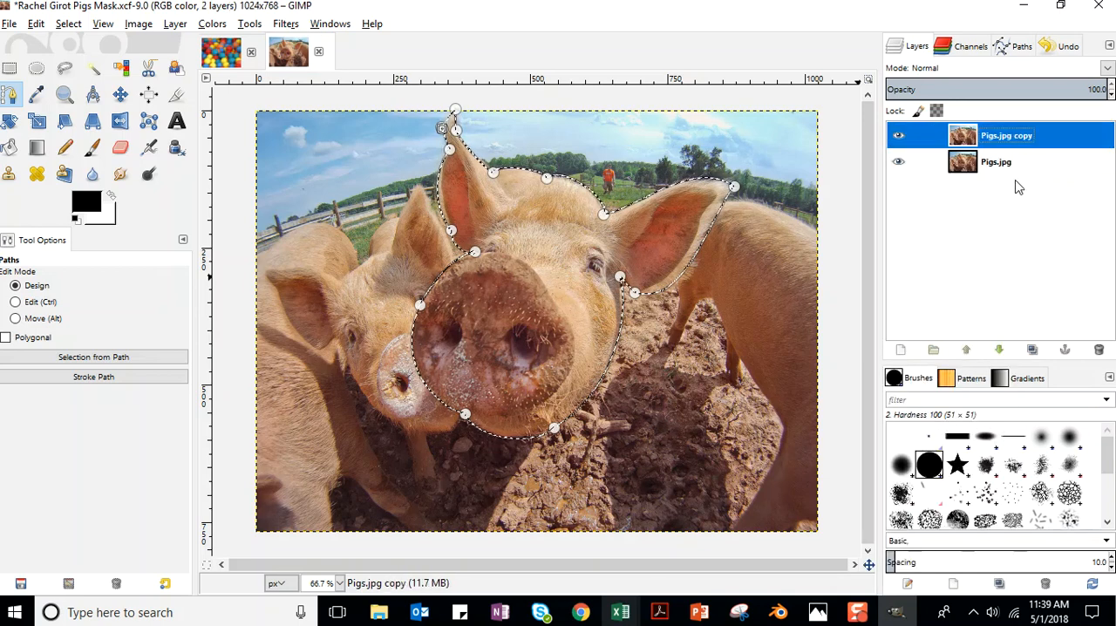
{"action": "left_click", "coordinate": [1004, 172]}
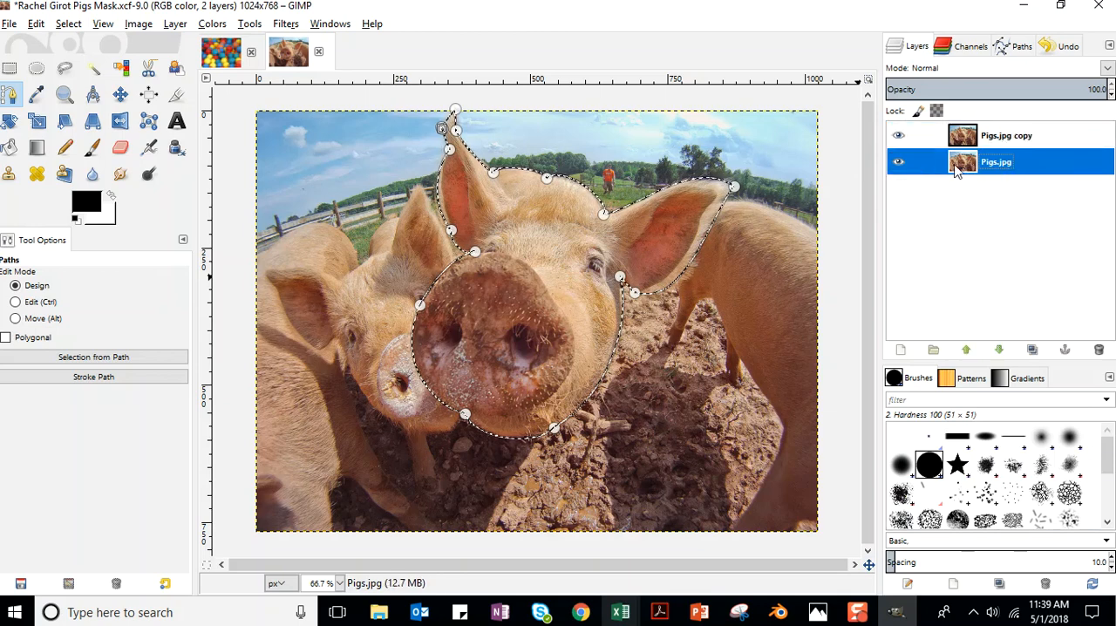
{"action": "left_click", "coordinate": [1029, 137]}
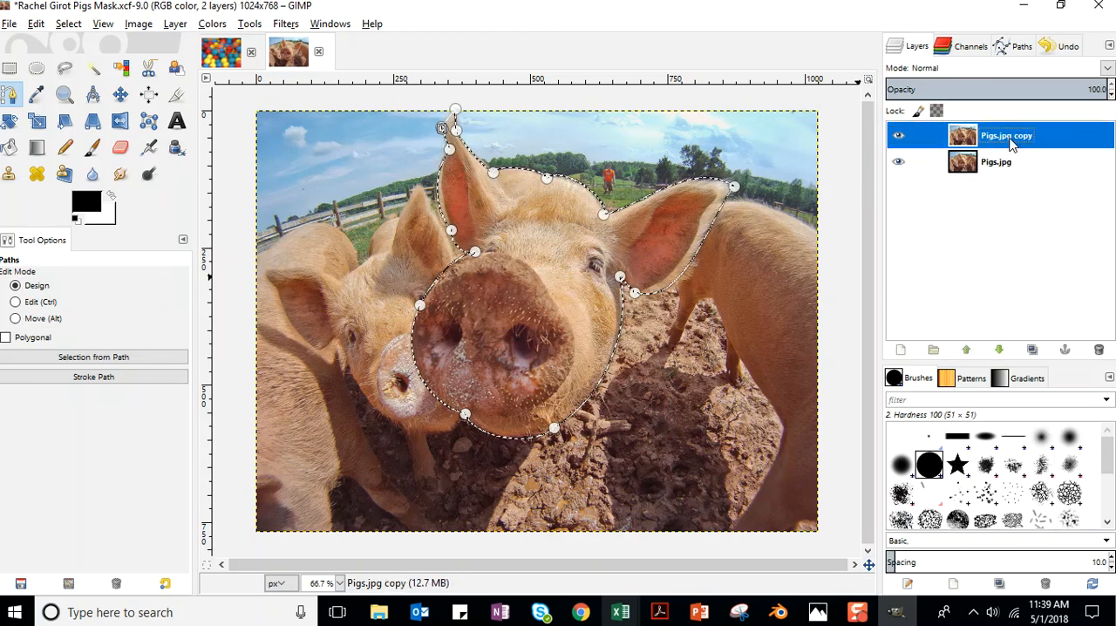
Rename the original layer "Bottom Image" and the duplicate layer "Pigs Top Image".
{"action": "double_click", "coordinate": [993, 166]}
{"action": "type", "text": "Bottom Image"}
{"action": "key", "text": "Return"}
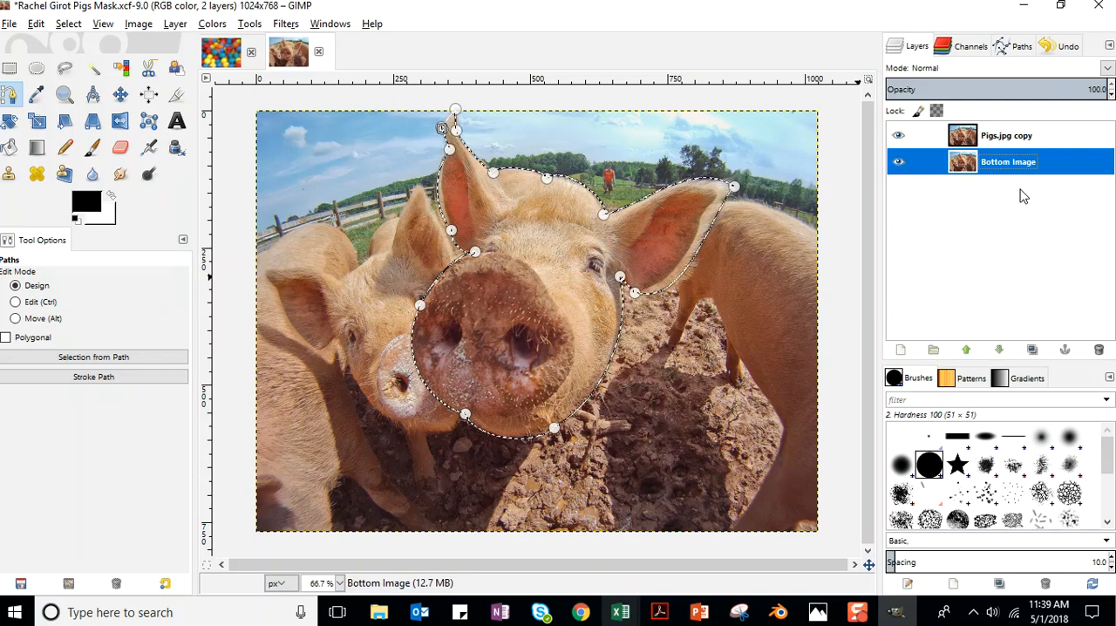
{"action": "double_click", "coordinate": [999, 141]}
{"action": "type", "text": "Pigs T"}
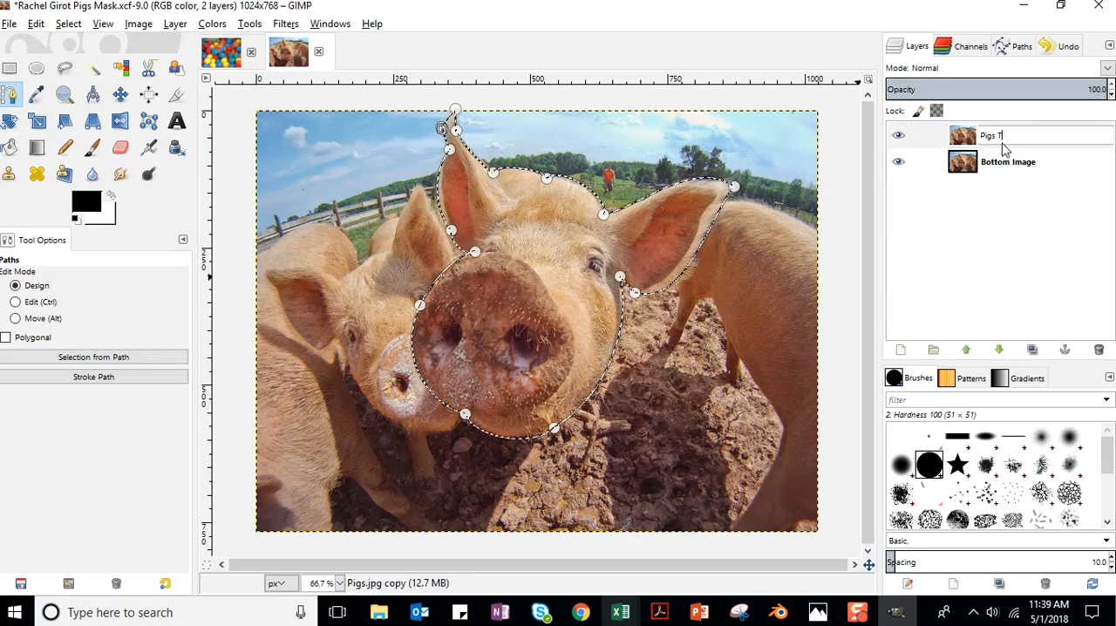
{"action": "type", "text": "op Image"}
{"action": "key", "text": "Return"}
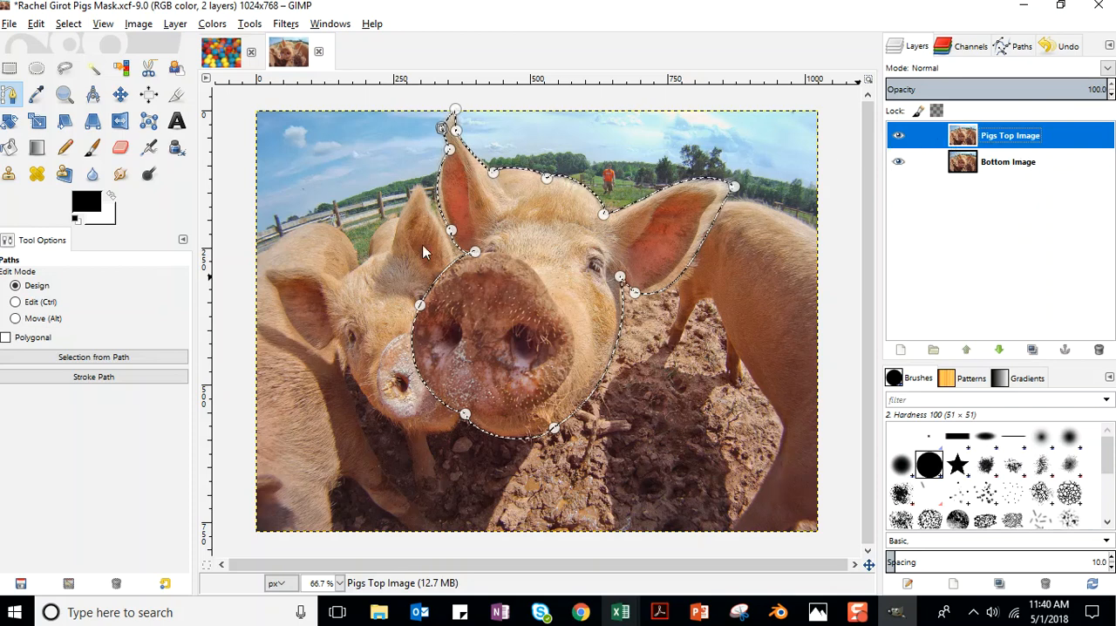
Add a layer mask to the Pigs Top Image layer, initialized to the selection.
{"action": "right_click", "coordinate": [1062, 134]}
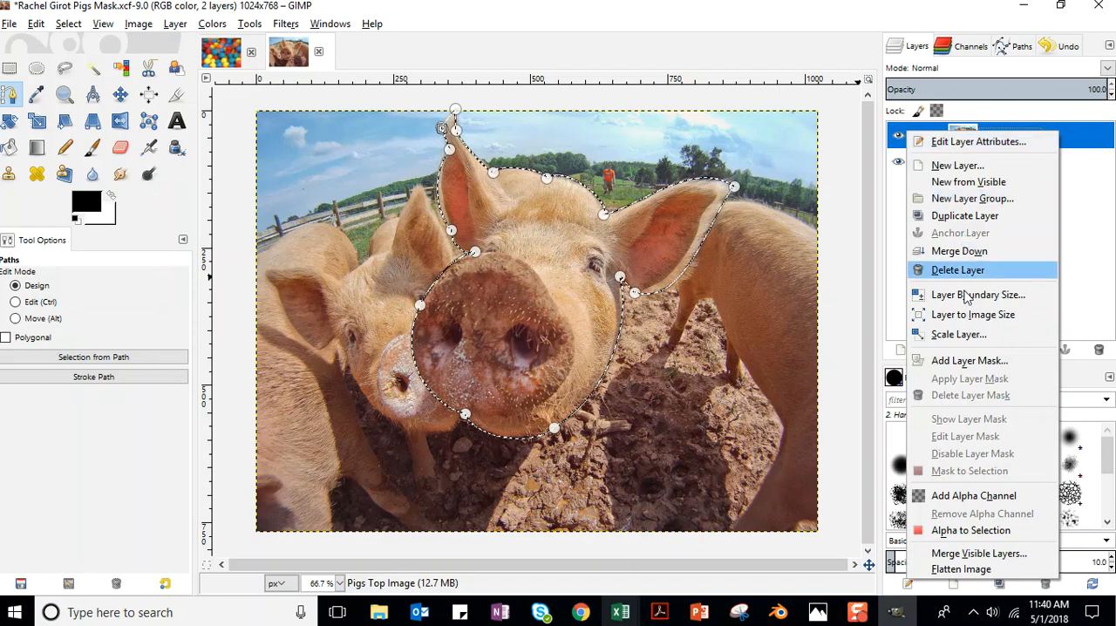
{"action": "left_click", "coordinate": [977, 365]}
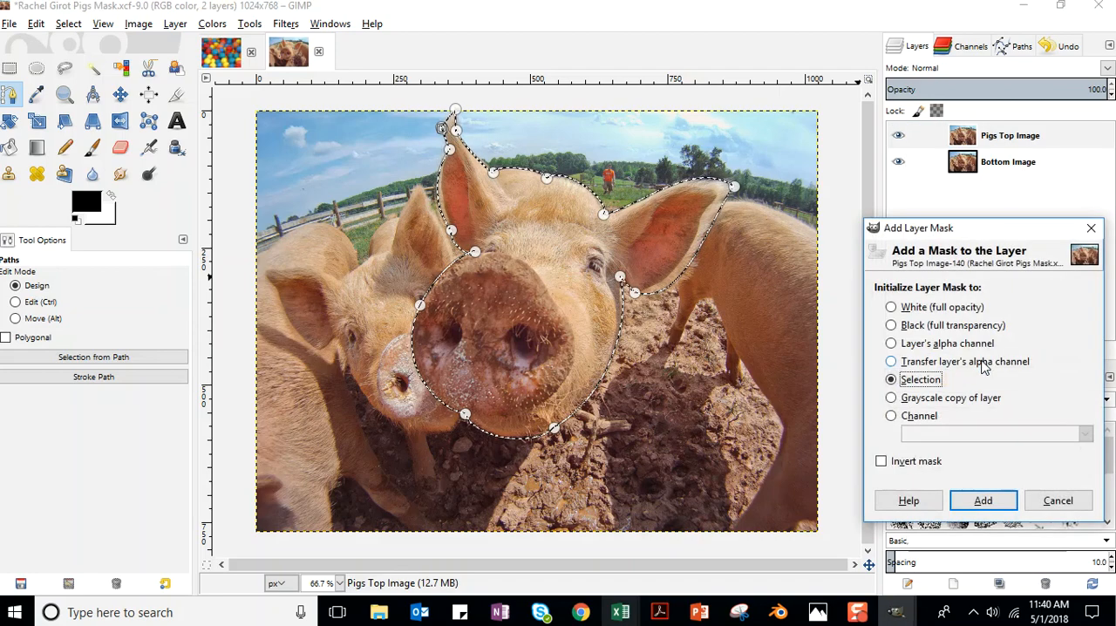
{"action": "left_click_drag", "start_coordinate": [986, 231], "coordinate": [869, 123]}
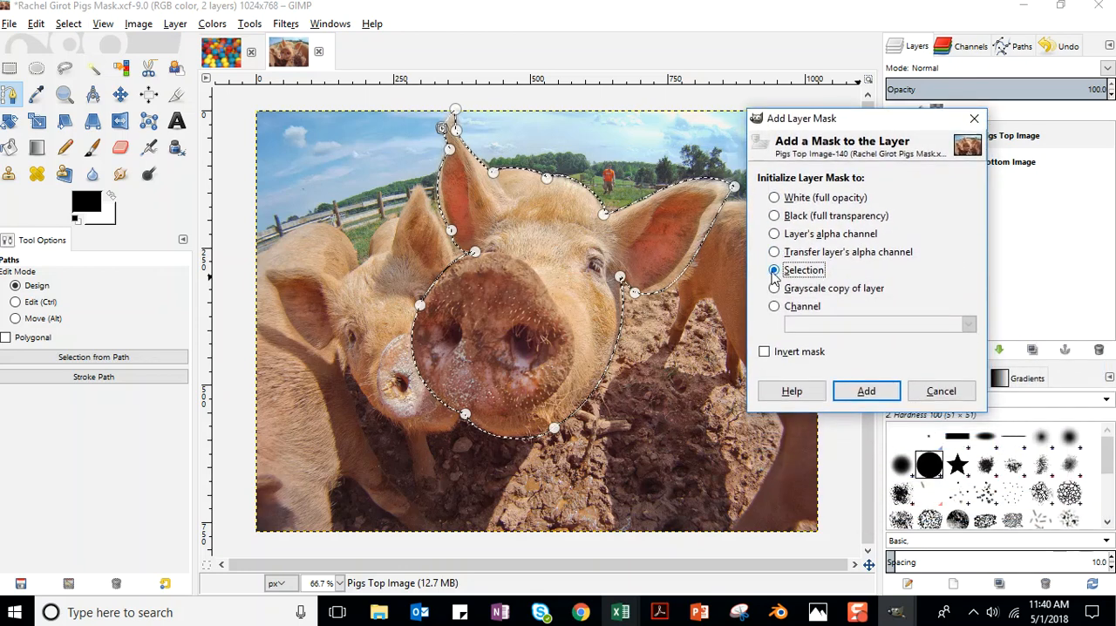
{"action": "left_click", "coordinate": [867, 392]}
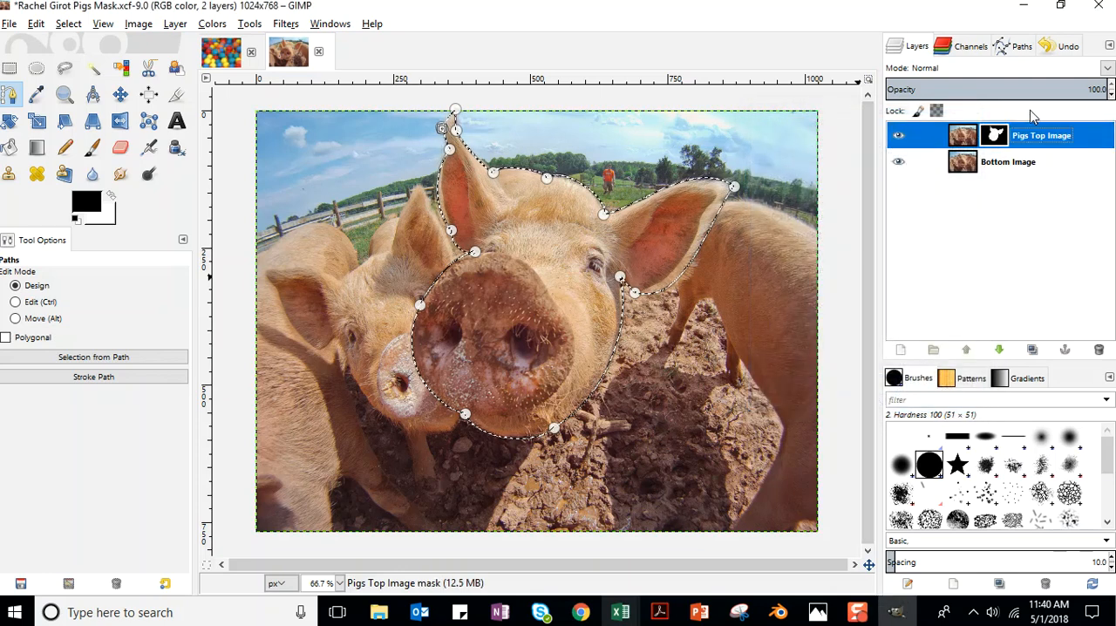
Toggle the Bottom Image layer's visibility several times to check the masked pig head, leaving the layer shown.
{"action": "left_click", "coordinate": [898, 162]}
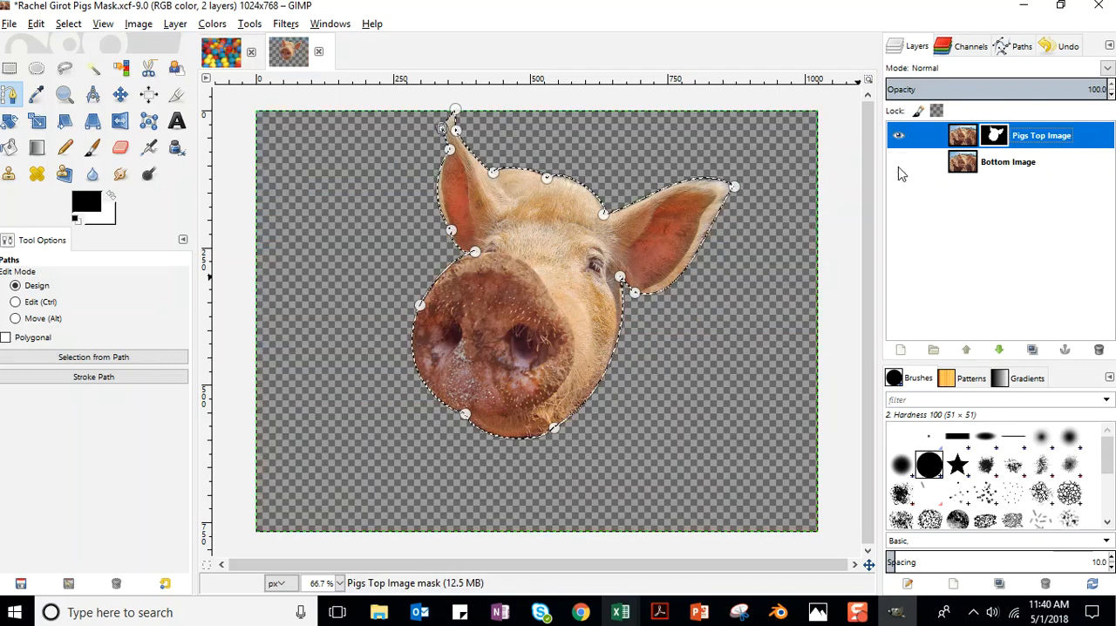
{"action": "left_click", "coordinate": [900, 164]}
{"action": "left_click", "coordinate": [899, 163]}
{"action": "left_click", "coordinate": [900, 163]}
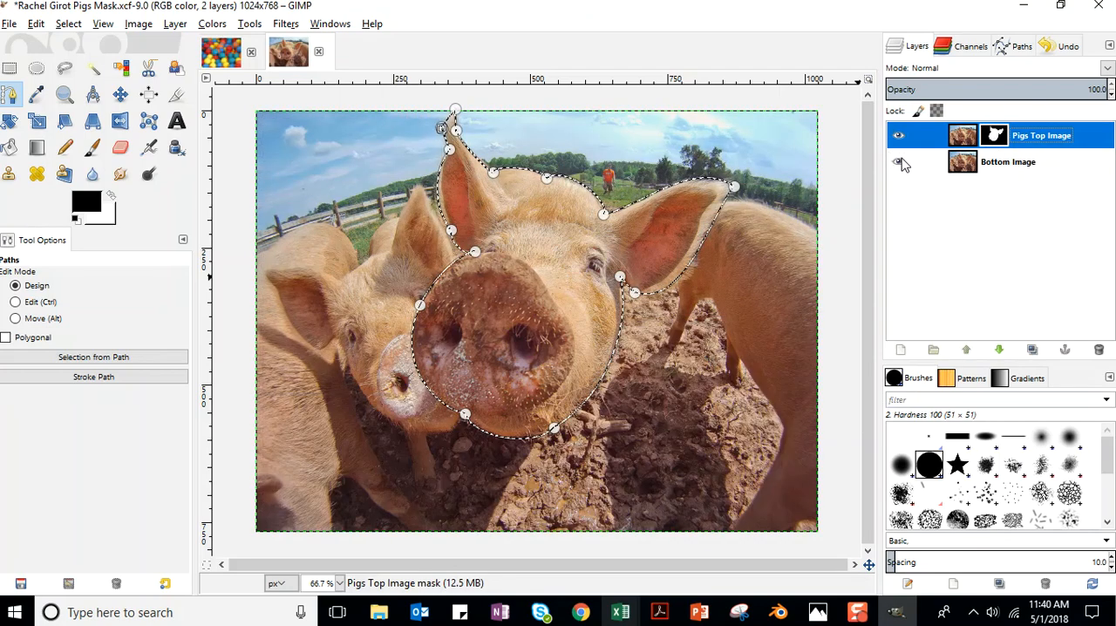
{"action": "left_click", "coordinate": [900, 163]}
{"action": "left_click", "coordinate": [899, 164]}
{"action": "left_click", "coordinate": [899, 164]}
{"action": "left_click", "coordinate": [899, 164]}
{"action": "left_click", "coordinate": [212, 24]}
{"action": "left_click", "coordinate": [253, 102]}
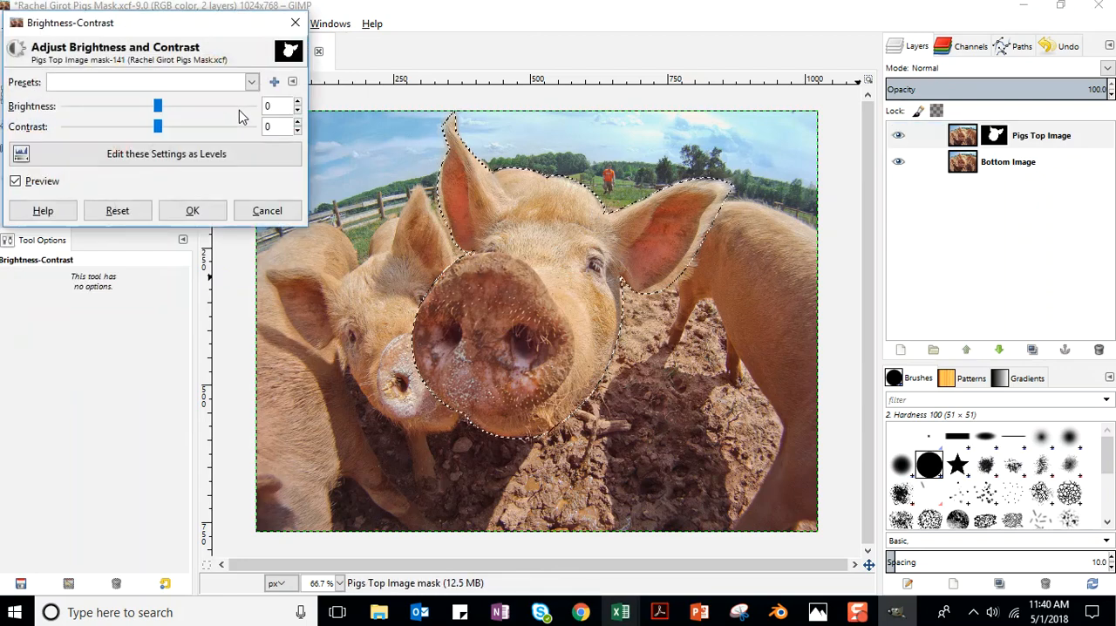
{"action": "left_click_drag", "start_coordinate": [158, 127], "coordinate": [242, 129]}
{"action": "left_click_drag", "start_coordinate": [159, 106], "coordinate": [128, 106]}
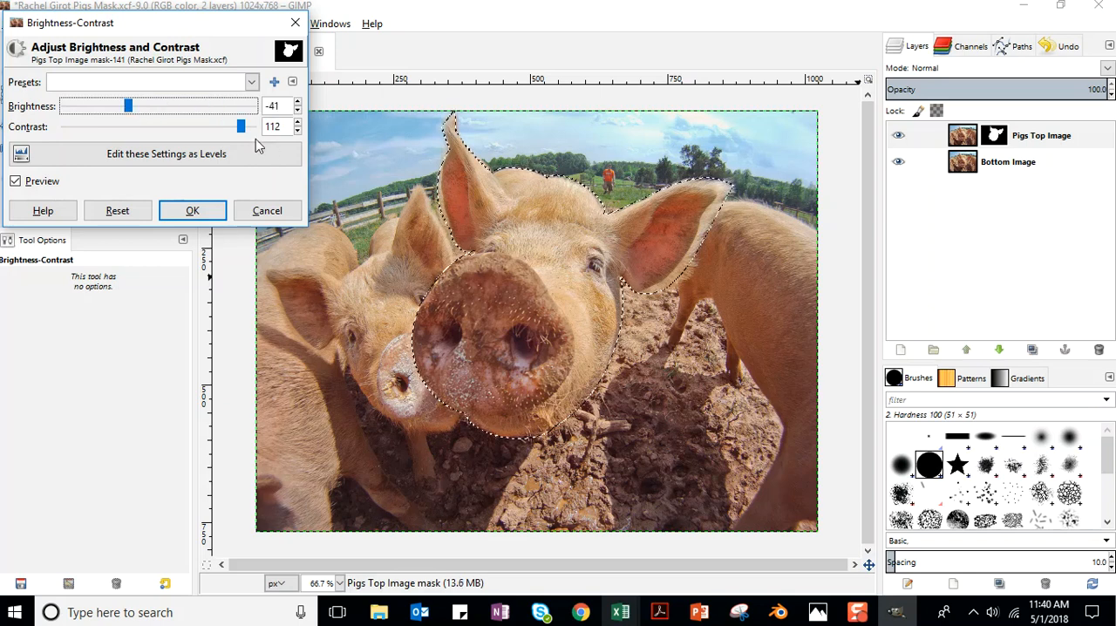
{"action": "left_click_drag", "start_coordinate": [241, 128], "coordinate": [160, 127]}
{"action": "left_click", "coordinate": [267, 216]}
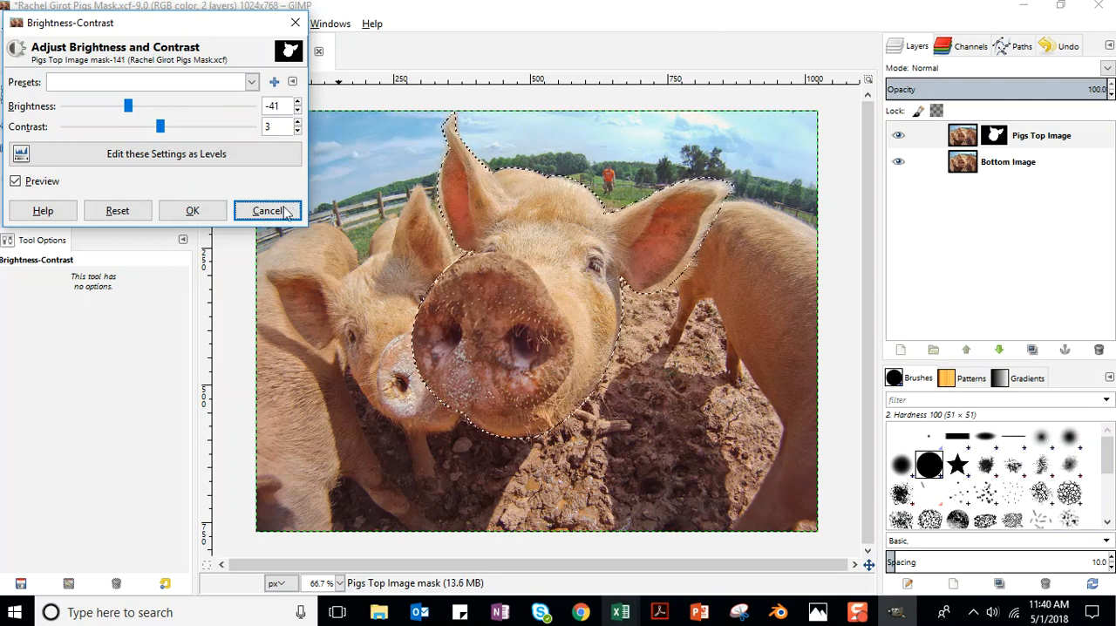
{"action": "left_click", "coordinate": [295, 23]}
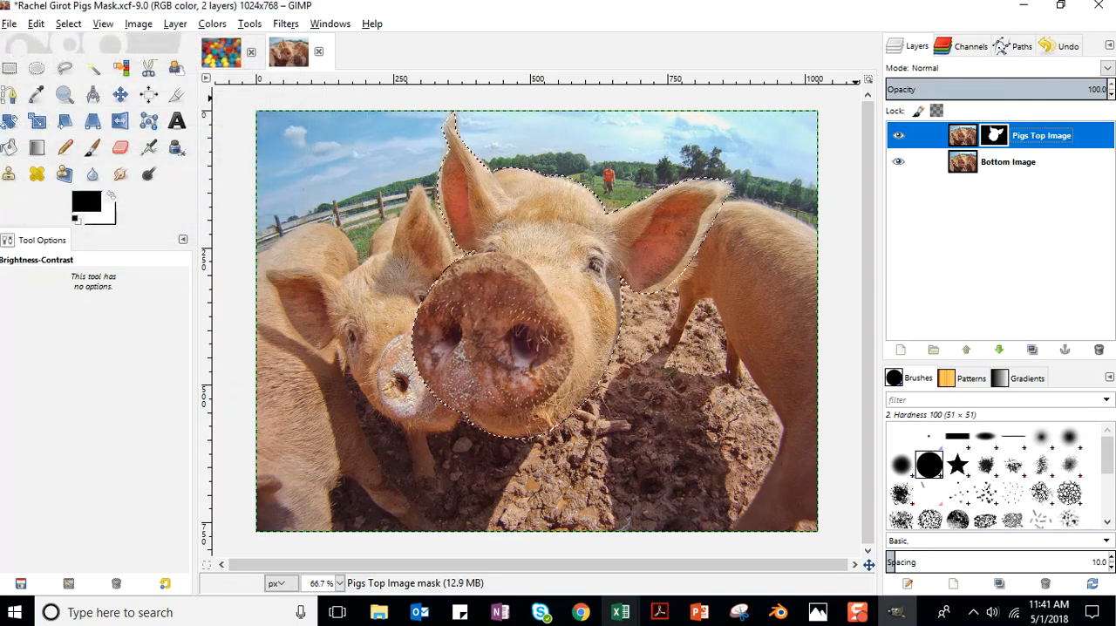
Alternate between the Pigs Top Image layer's picture and its mask as the active target, leaving the picture active.
{"action": "left_click", "coordinate": [957, 148]}
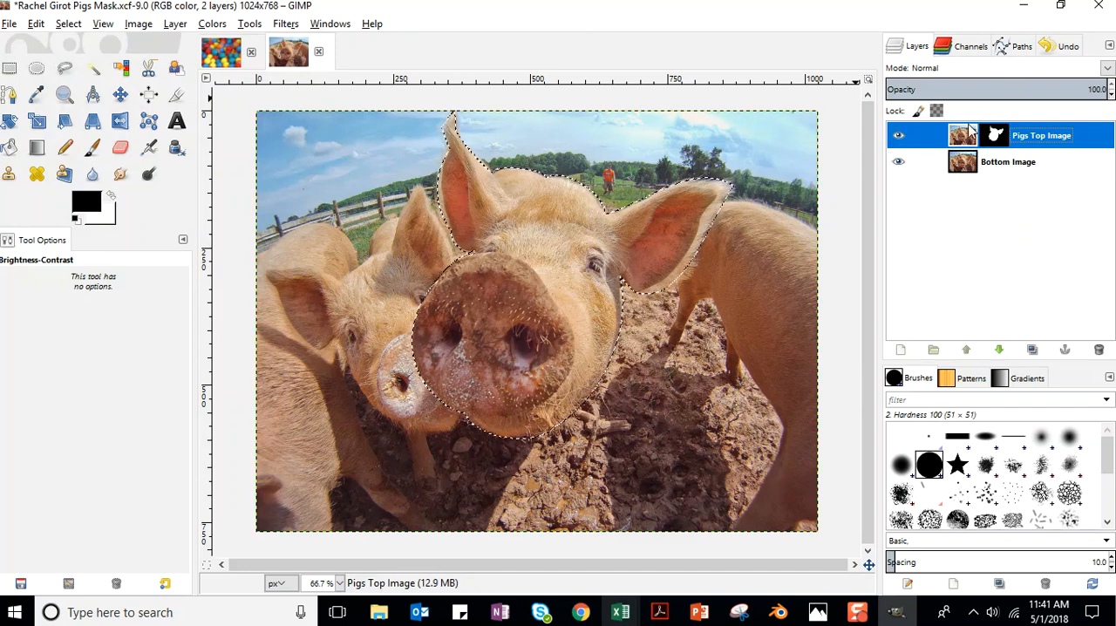
{"action": "left_click", "coordinate": [996, 135]}
{"action": "left_click", "coordinate": [960, 144]}
{"action": "left_click", "coordinate": [996, 142]}
{"action": "left_click", "coordinate": [967, 137]}
{"action": "left_click", "coordinate": [999, 137]}
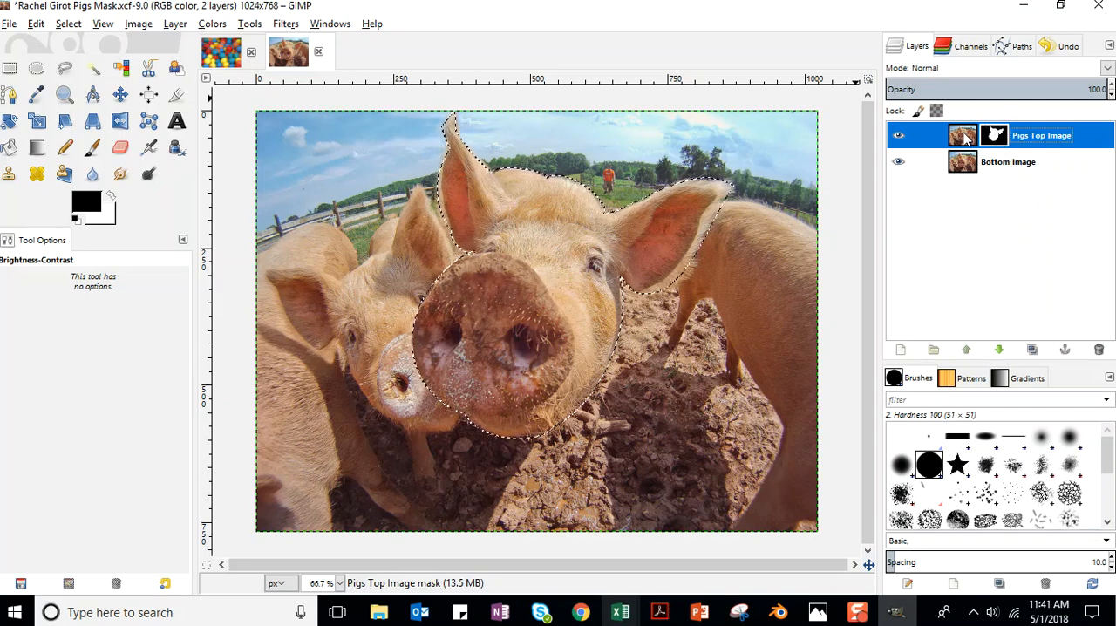
{"action": "left_click", "coordinate": [965, 137]}
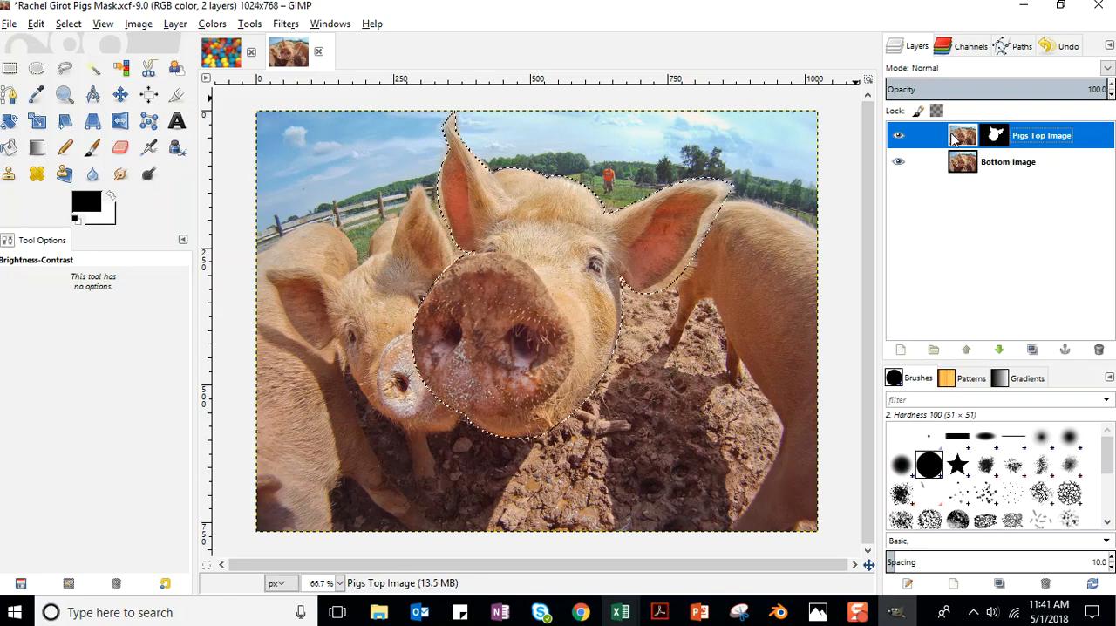
Set the Pigs Top Image layer's brightness to -45 and contrast to 43, and save the file.
{"action": "left_click", "coordinate": [210, 24]}
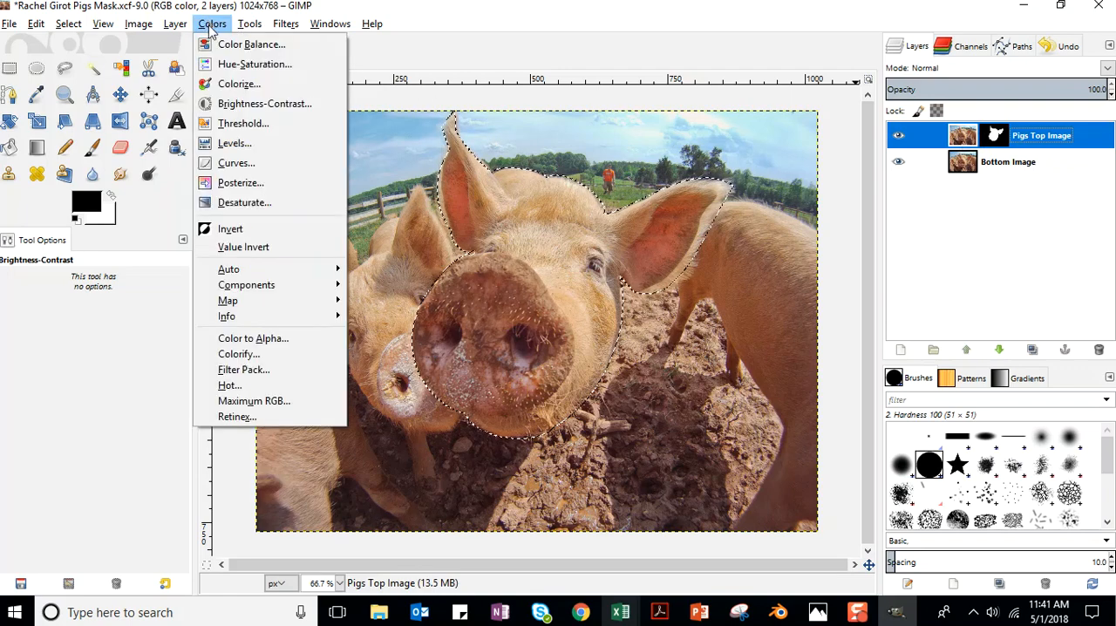
{"action": "left_click", "coordinate": [234, 106]}
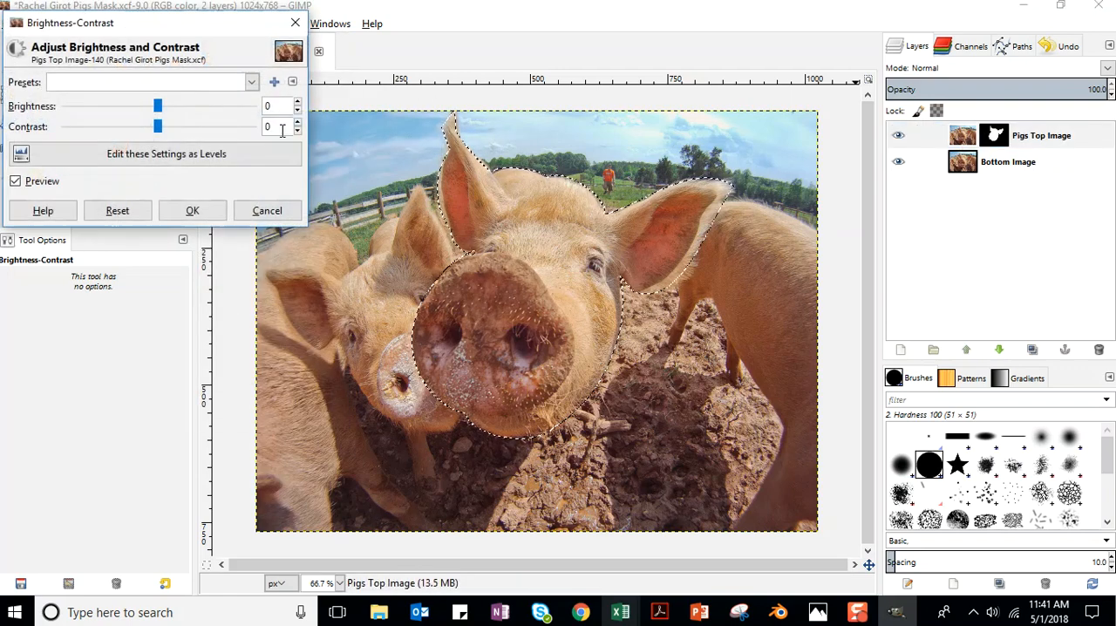
{"action": "left_click_drag", "start_coordinate": [158, 127], "coordinate": [199, 129]}
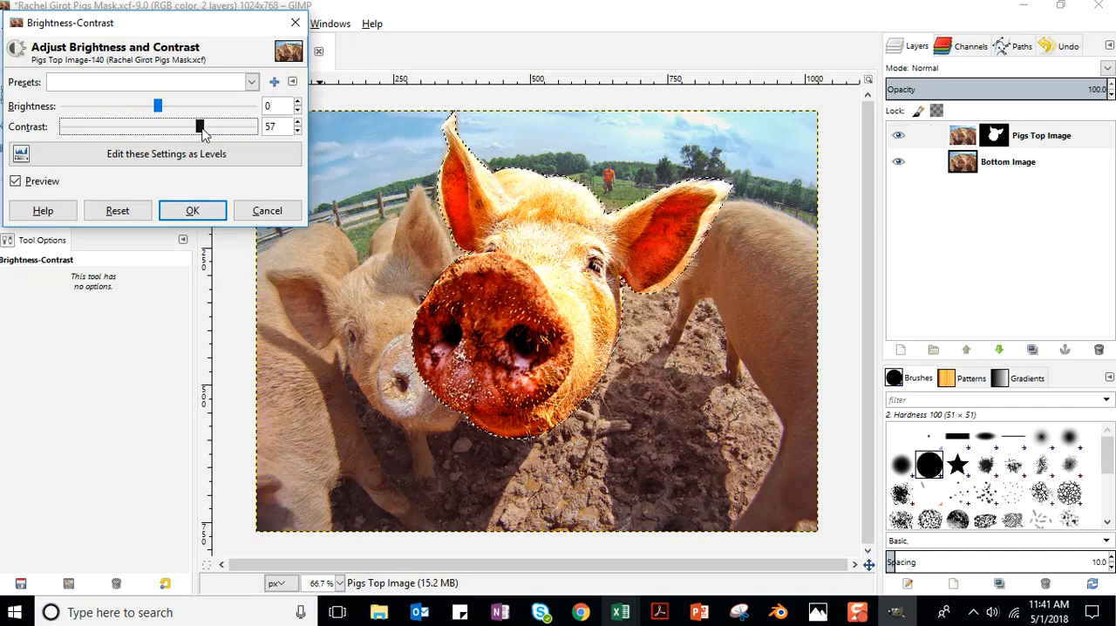
{"action": "mouse_move", "coordinate": [199, 128]}
{"action": "left_mouse_down"}
{"action": "mouse_move", "coordinate": [173, 128]}
{"action": "mouse_move", "coordinate": [196, 107]}
{"action": "mouse_move", "coordinate": [139, 107]}
{"action": "mouse_move", "coordinate": [128, 117]}
{"action": "mouse_move", "coordinate": [186, 129]}
{"action": "left_mouse_up"}
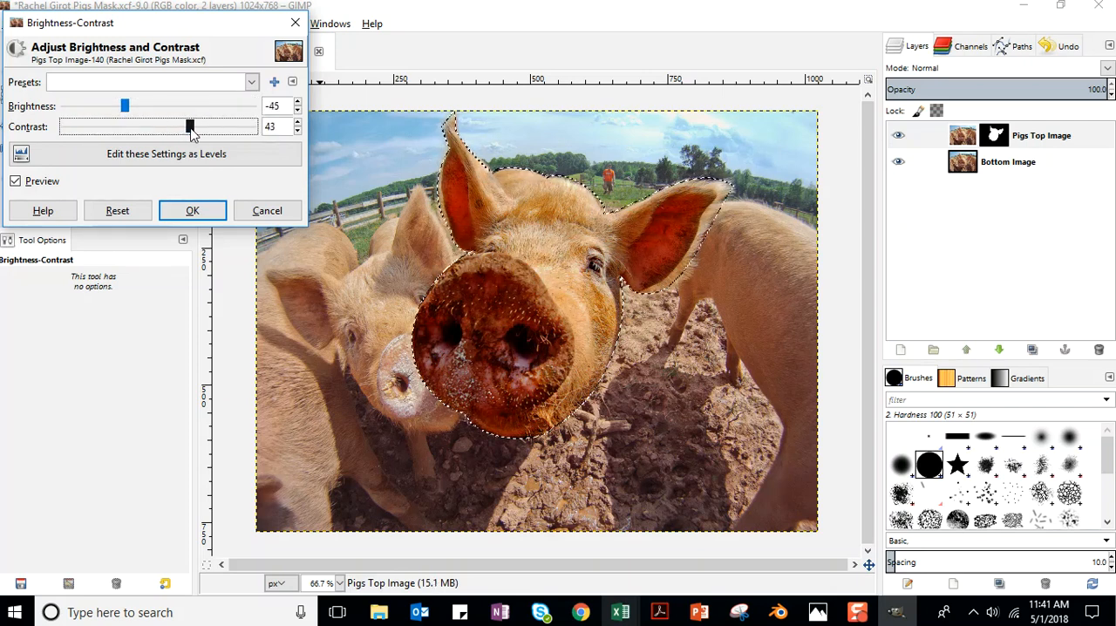
{"action": "left_click", "coordinate": [192, 221]}
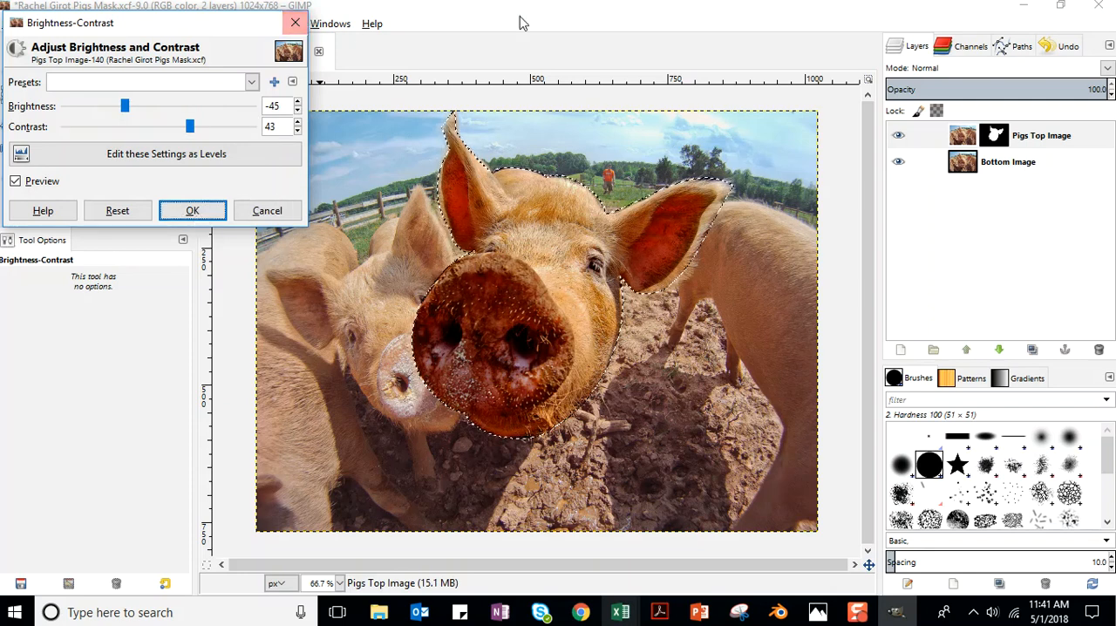
{"action": "key", "text": "Return"}
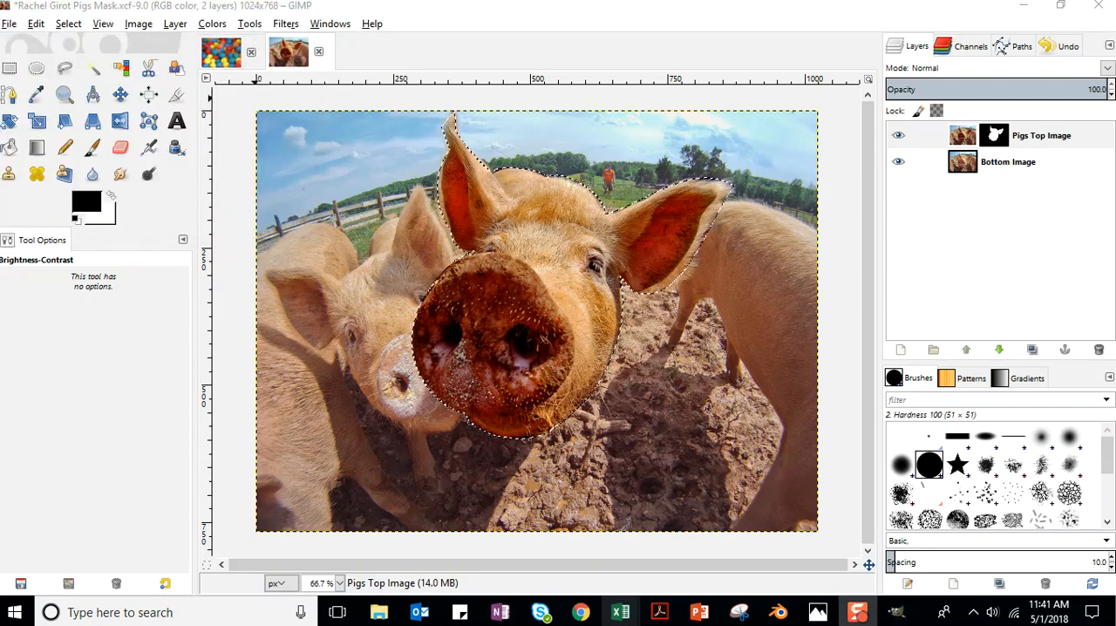
{"action": "left_click", "coordinate": [6, 24]}
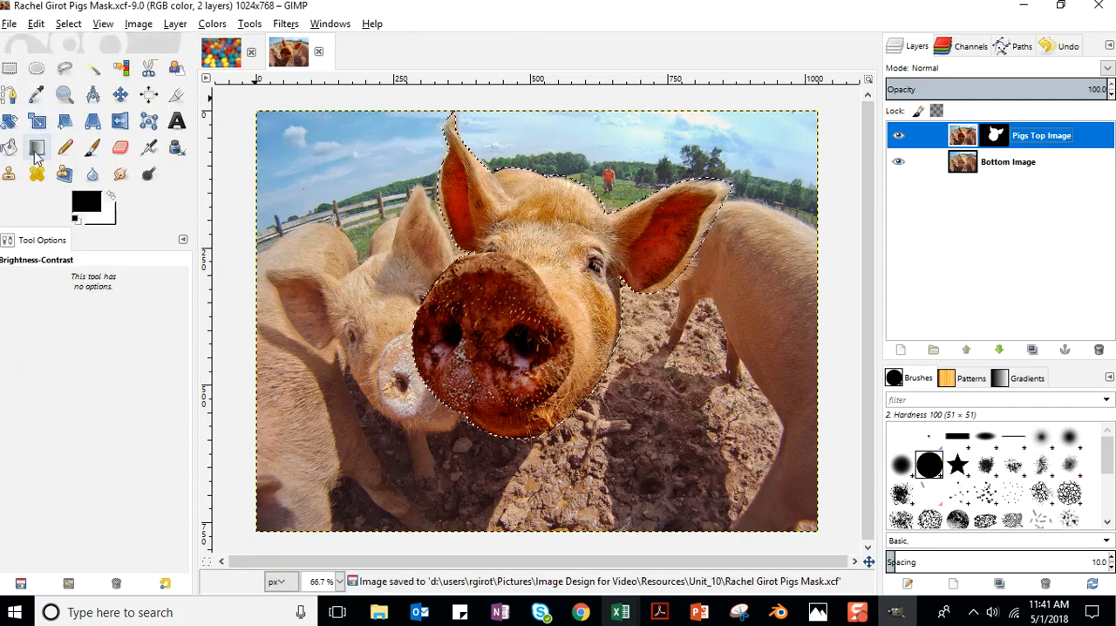
Colorize the Pigs Top Image layer with hue 182, saturation 0 and lightness 0.
{"action": "left_click", "coordinate": [212, 23]}
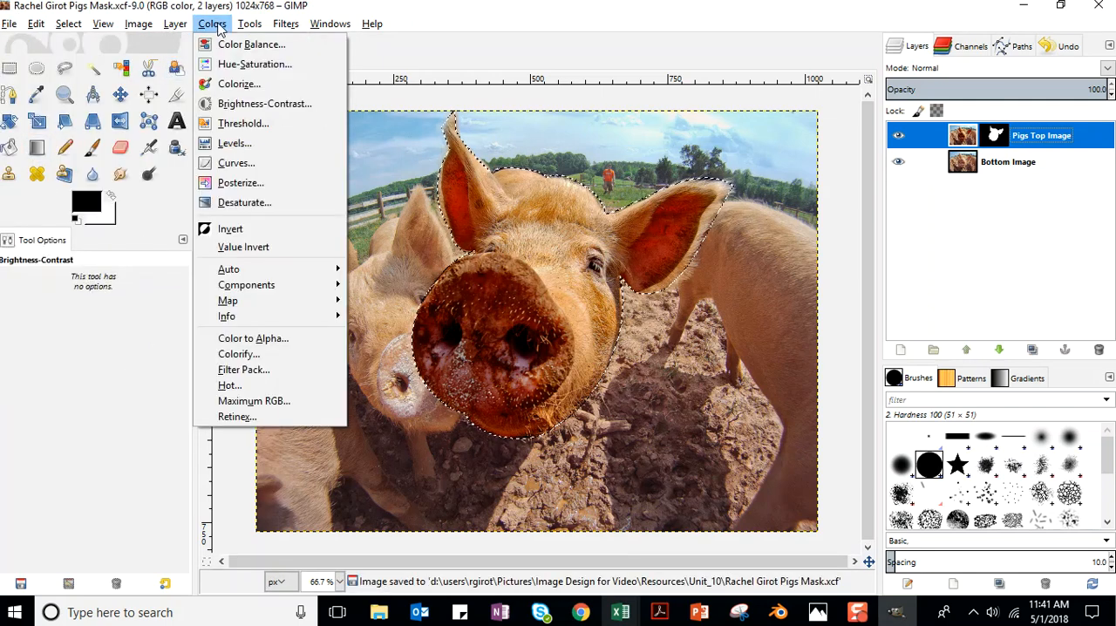
{"action": "left_click", "coordinate": [242, 84]}
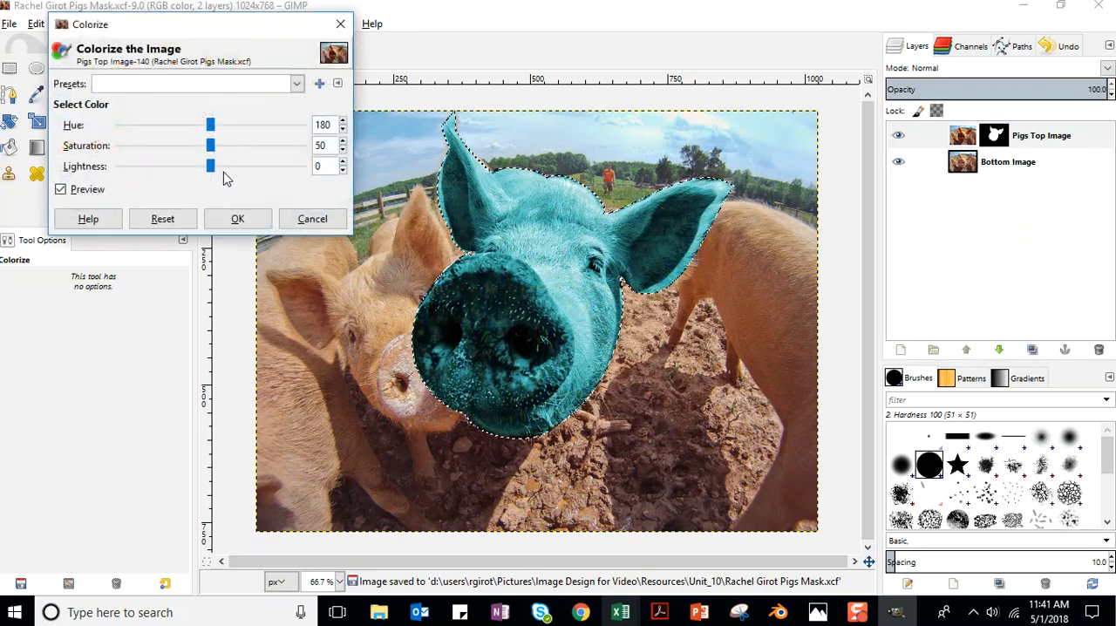
{"action": "left_click_drag", "start_coordinate": [214, 128], "coordinate": [251, 145]}
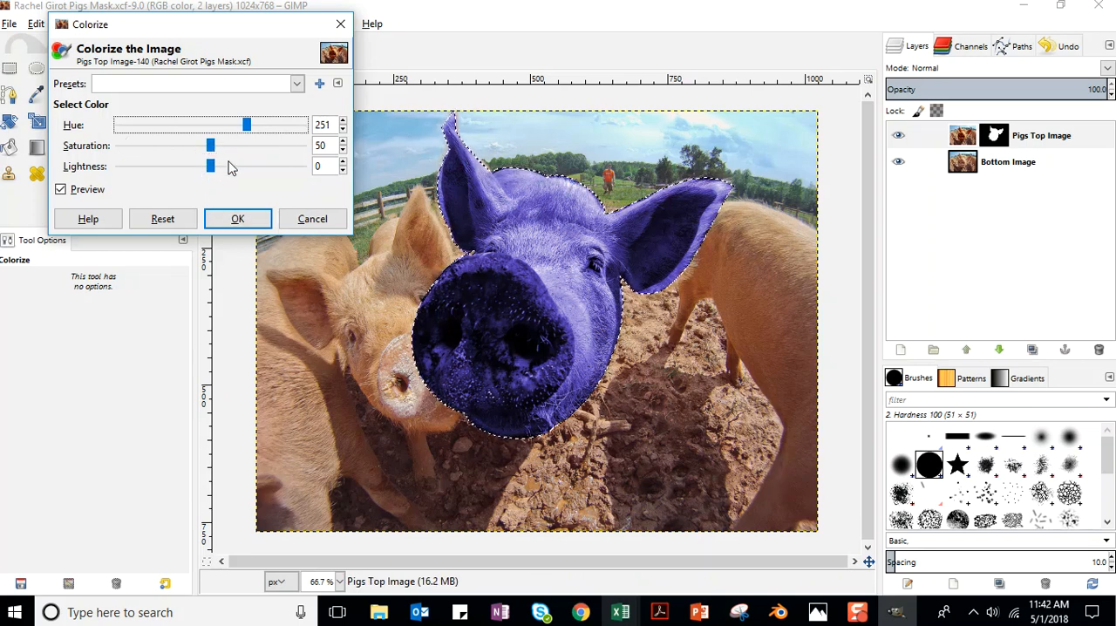
{"action": "left_click_drag", "start_coordinate": [247, 127], "coordinate": [112, 153]}
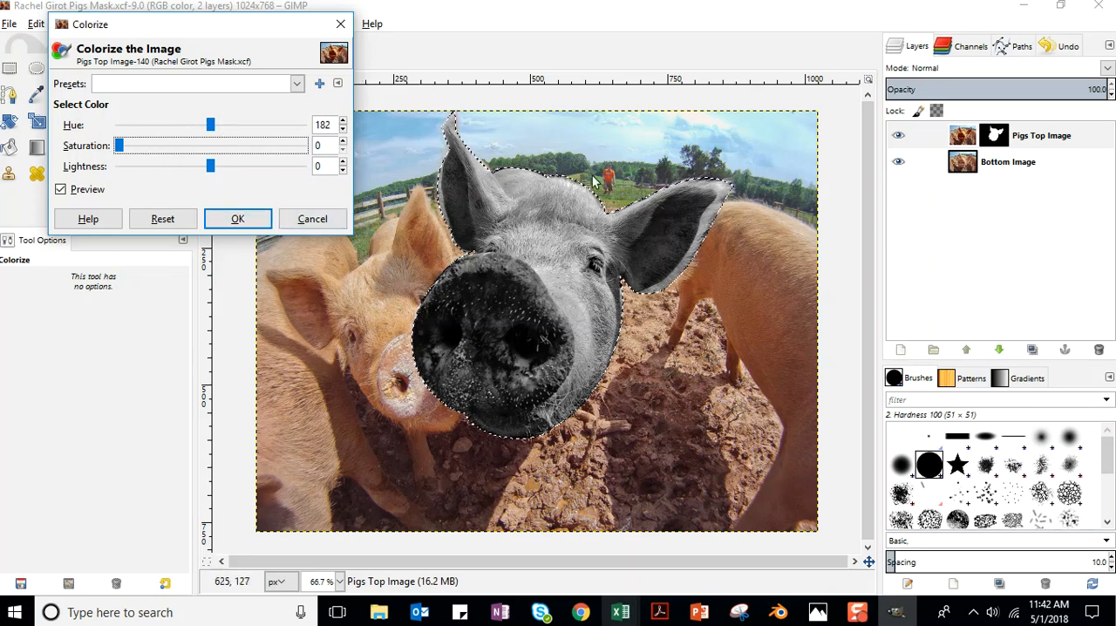
{"action": "left_click", "coordinate": [248, 224]}
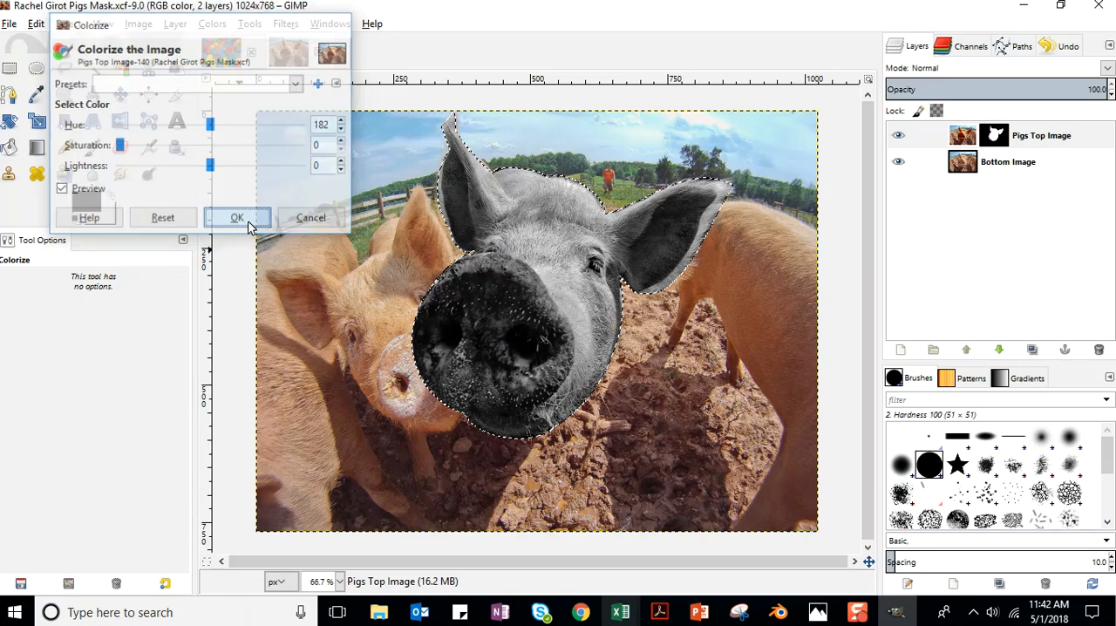
Adjust the grayscale pig head with brightness 27 and contrast 35.
{"action": "left_click", "coordinate": [210, 28]}
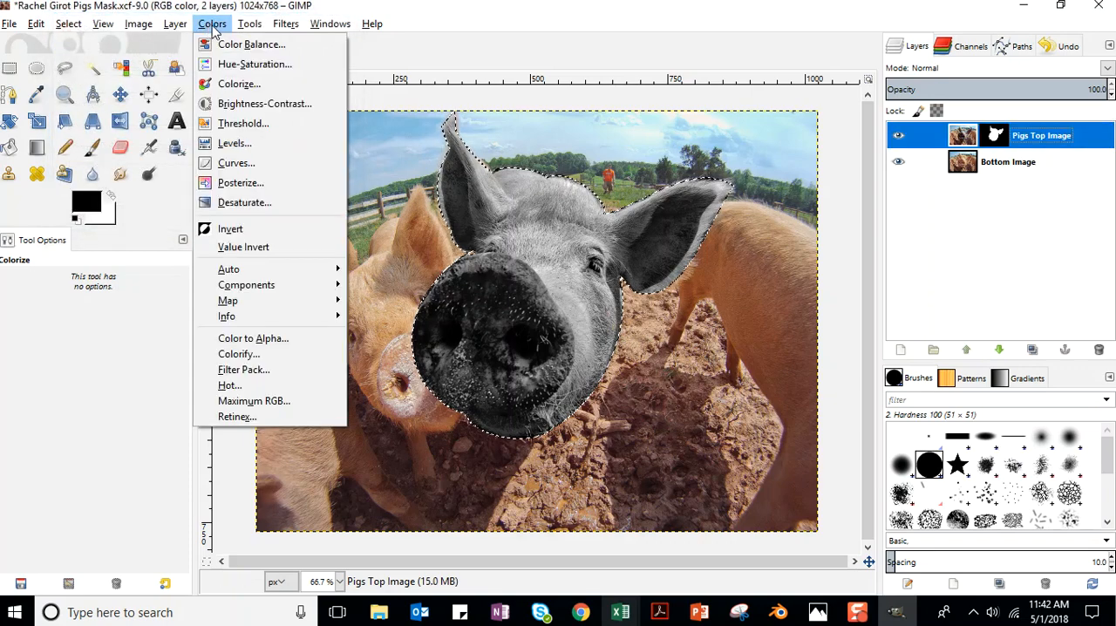
{"action": "left_click", "coordinate": [249, 104]}
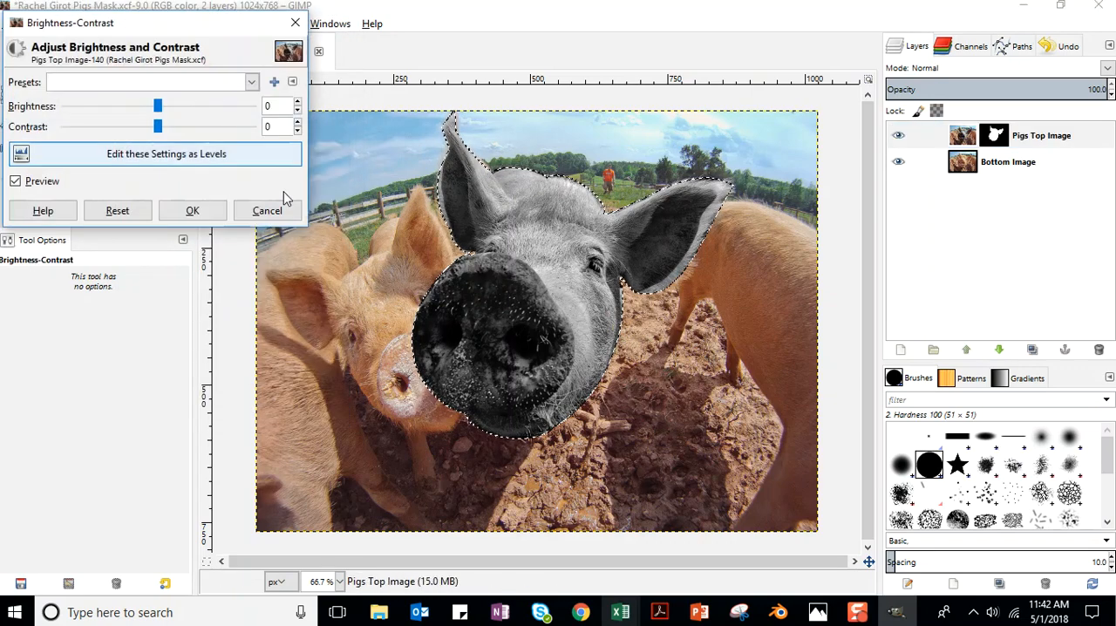
{"action": "left_click_drag", "start_coordinate": [157, 128], "coordinate": [193, 129]}
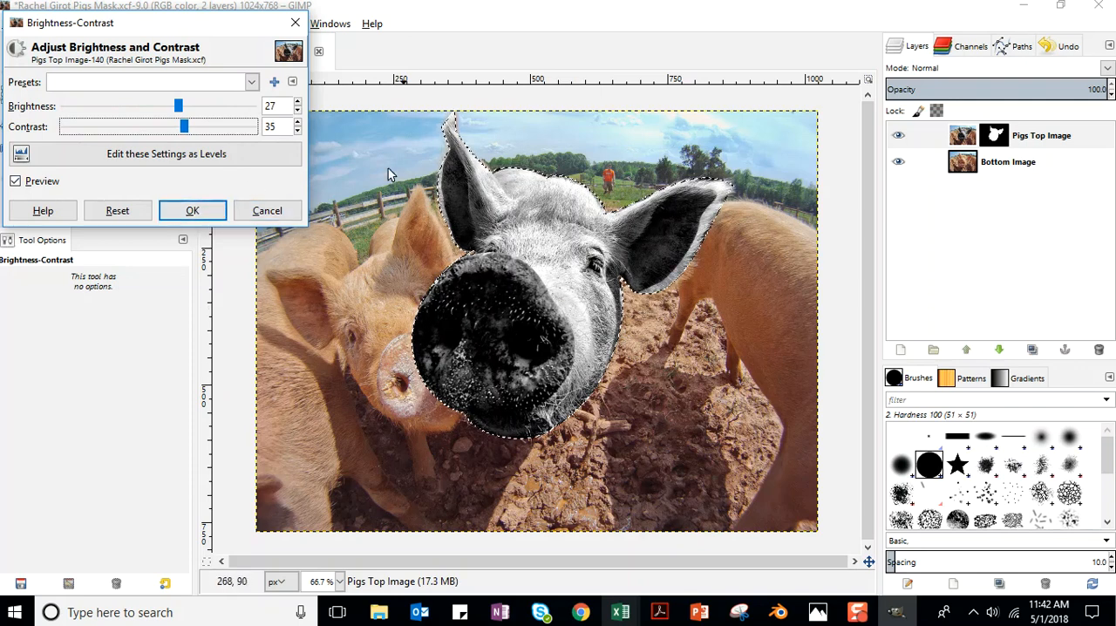
{"action": "left_click", "coordinate": [216, 209]}
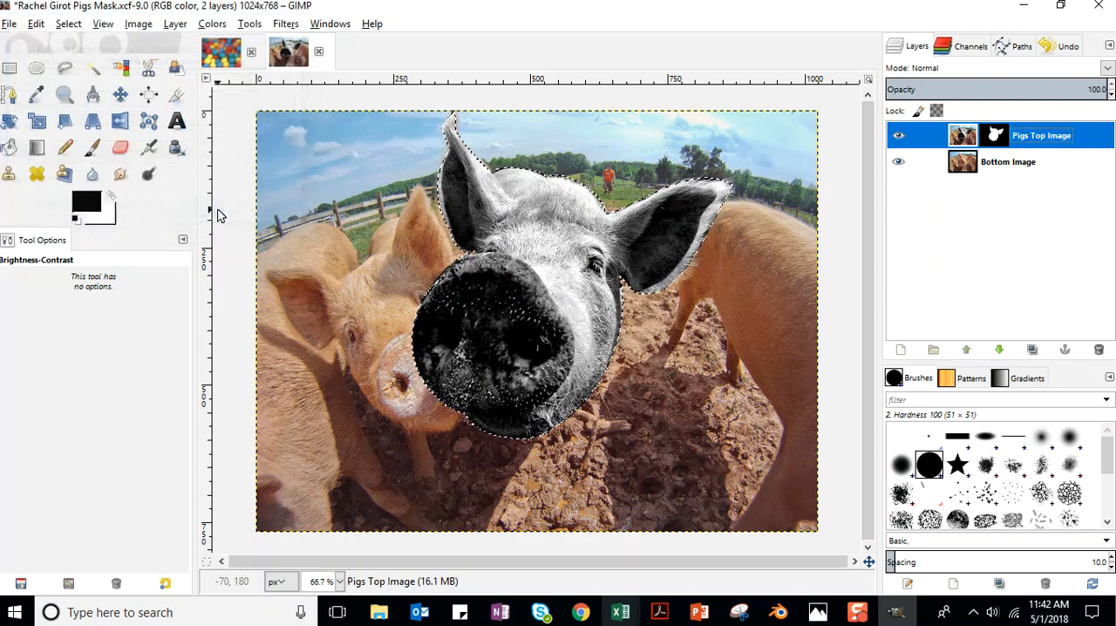
{"action": "left_click", "coordinate": [212, 24]}
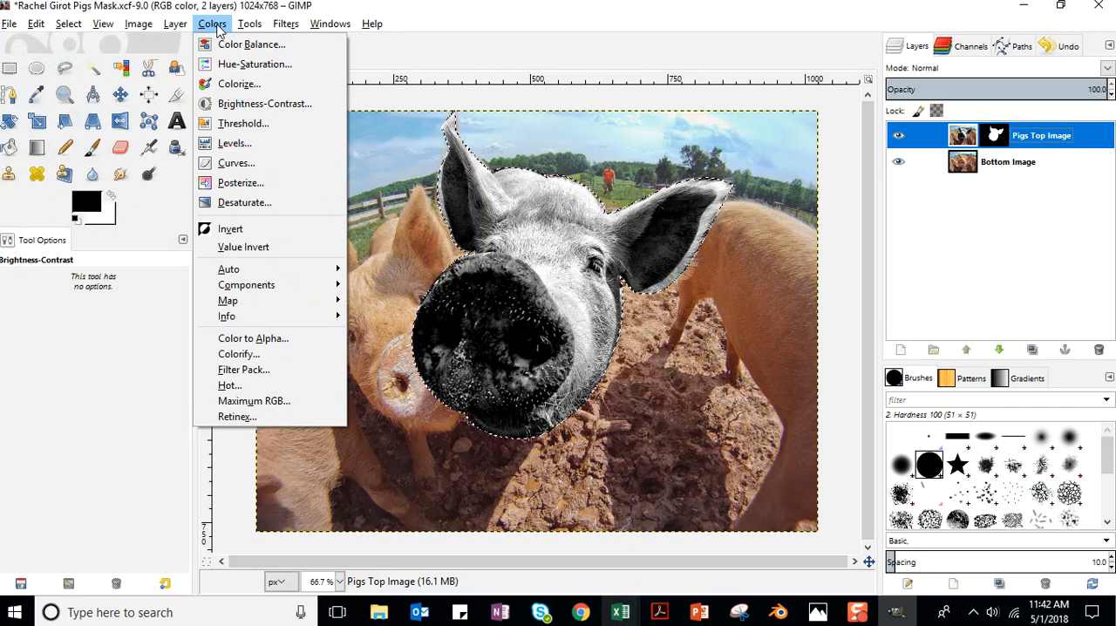
{"action": "left_click", "coordinate": [244, 66]}
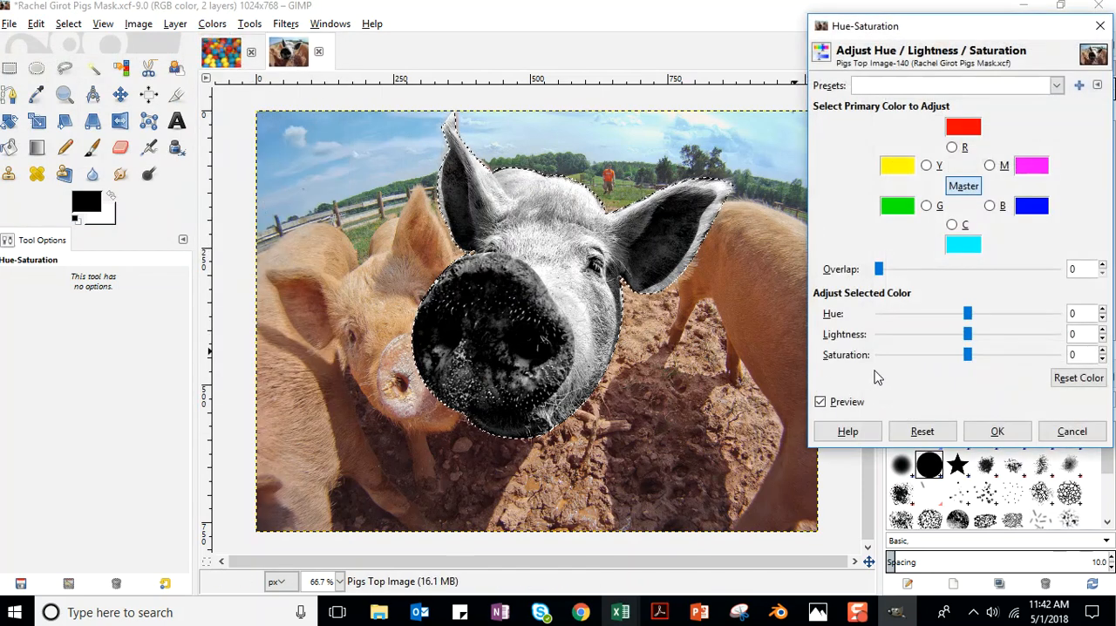
{"action": "mouse_move", "coordinate": [968, 355]}
{"action": "left_mouse_down"}
{"action": "mouse_move", "coordinate": [877, 373]}
{"action": "mouse_move", "coordinate": [977, 374]}
{"action": "mouse_move", "coordinate": [891, 376]}
{"action": "mouse_move", "coordinate": [969, 379]}
{"action": "mouse_move", "coordinate": [984, 367]}
{"action": "left_mouse_up"}
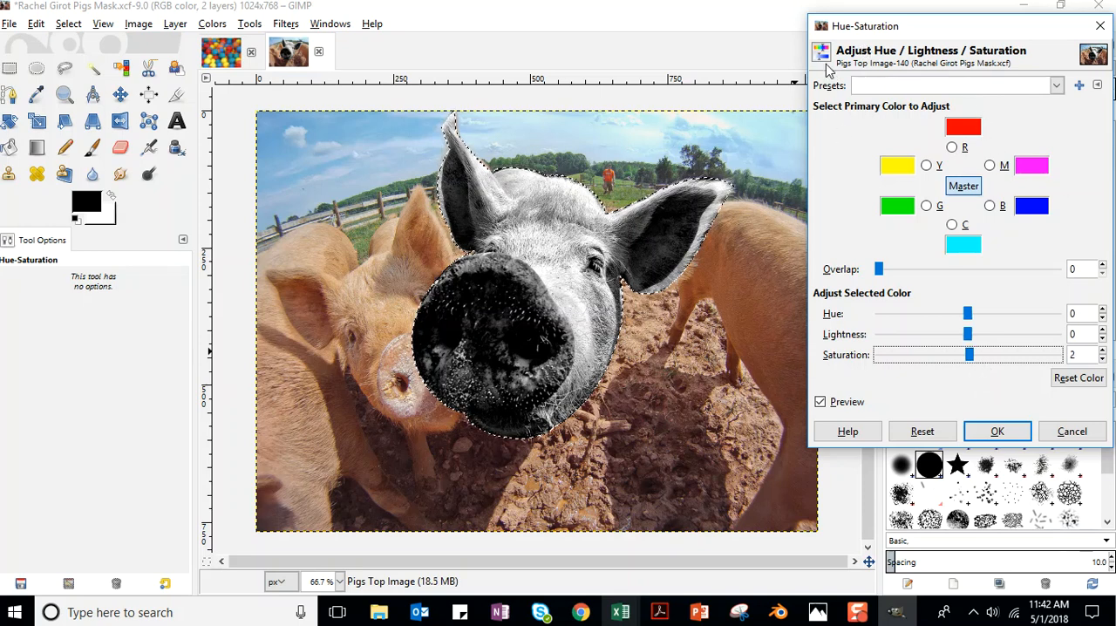
{"action": "left_click", "coordinate": [1072, 430]}
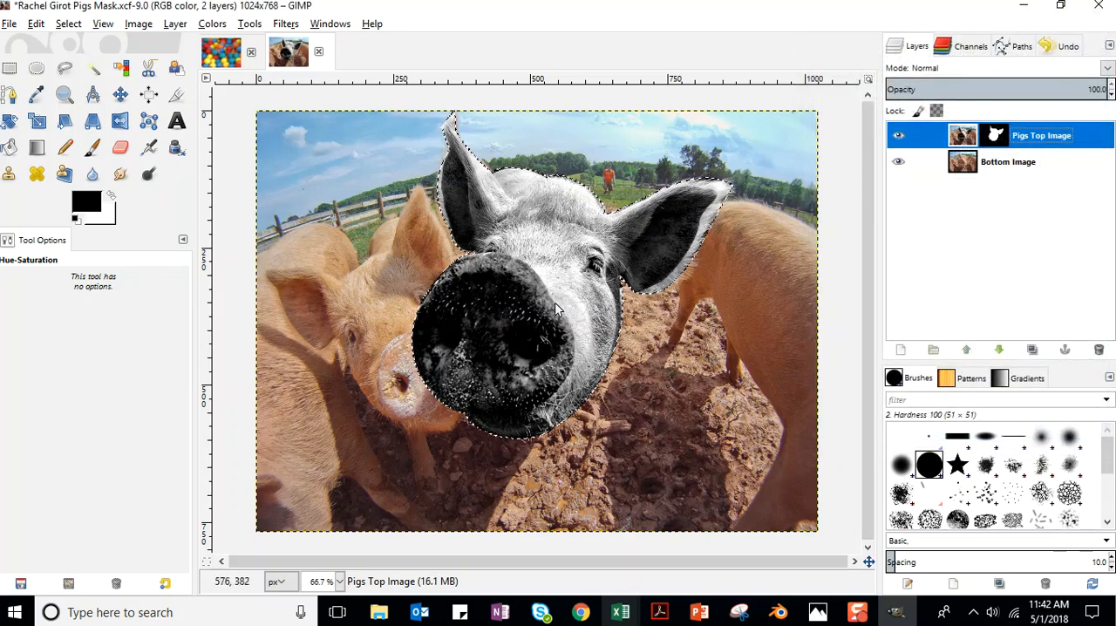
{"action": "left_click", "coordinate": [210, 25]}
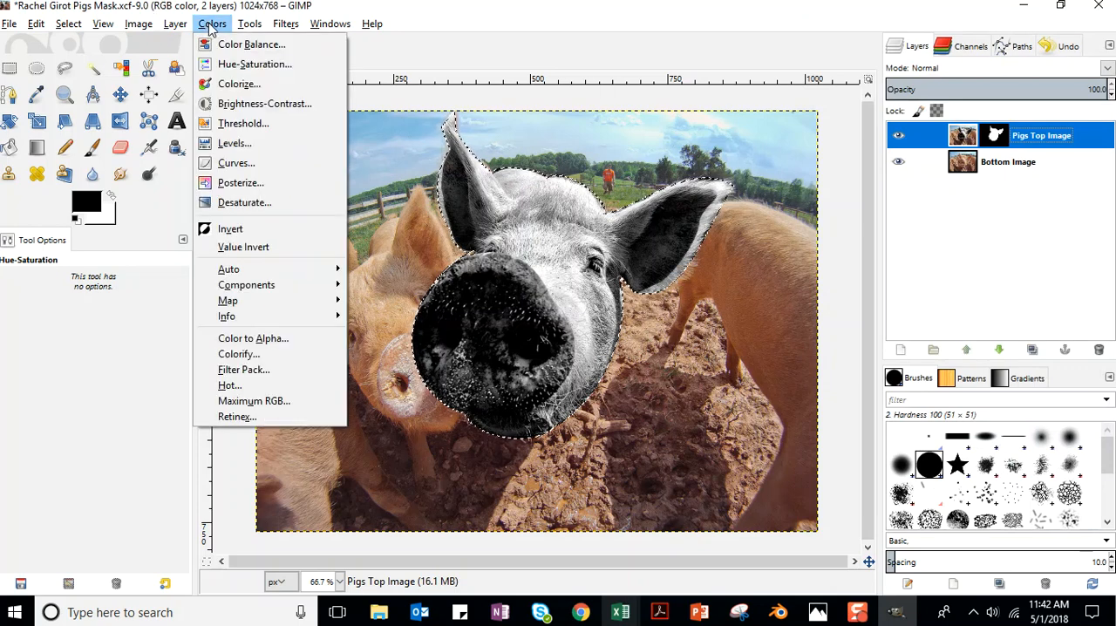
{"action": "left_click", "coordinate": [211, 26]}
{"action": "left_click", "coordinate": [138, 25]}
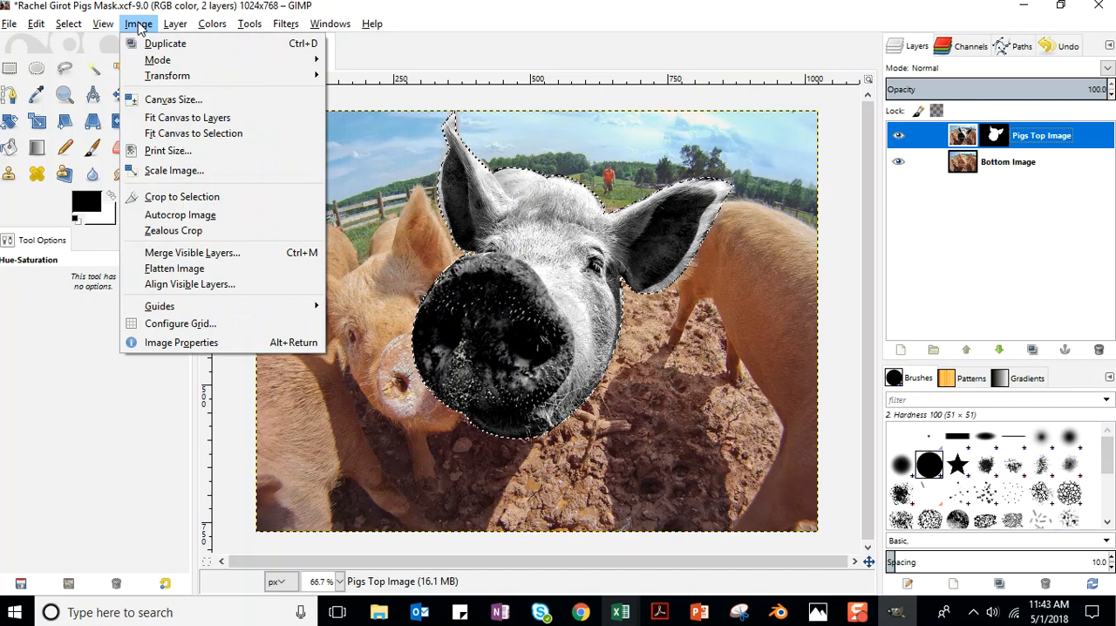
{"action": "mouse_move", "coordinate": [157, 63]}
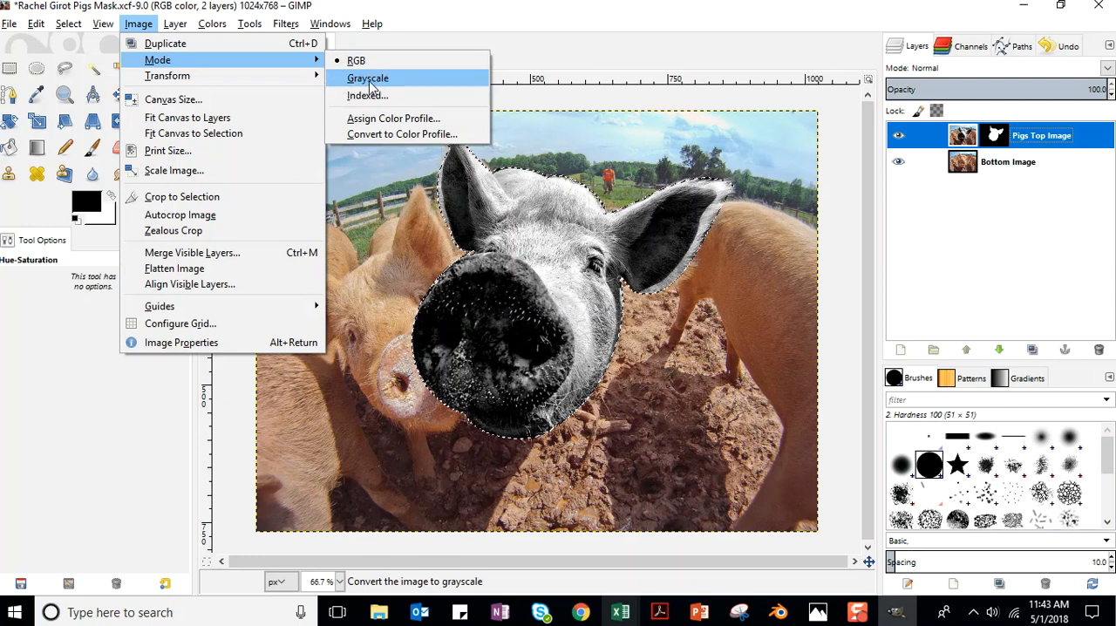
{"action": "left_click", "coordinate": [567, 63]}
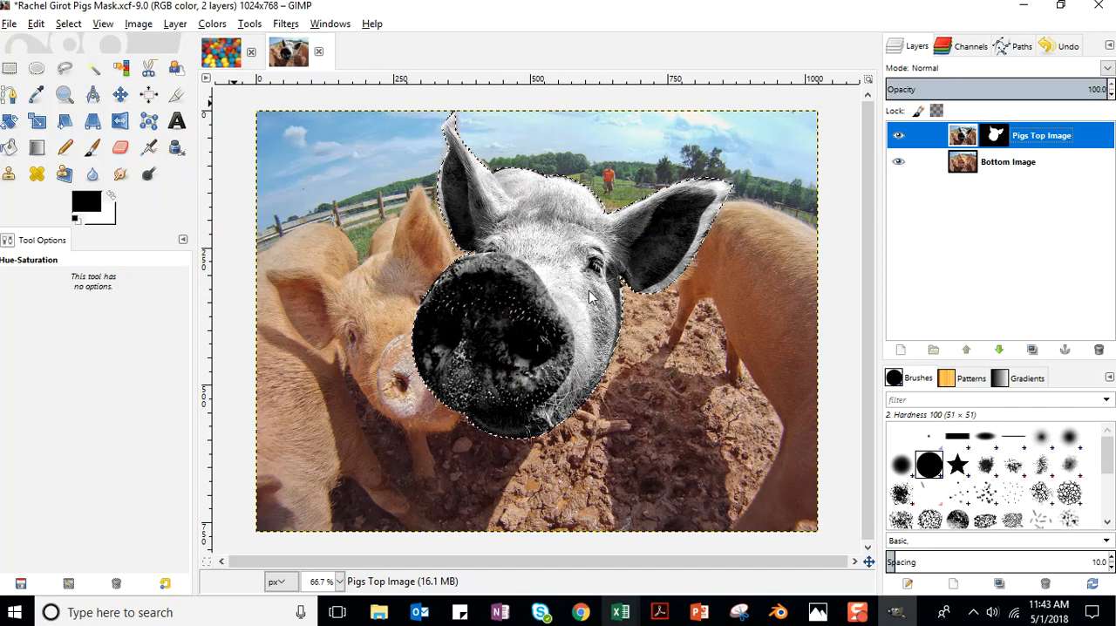
Try the Hurl noise filter on the Pigs Top Image layer and undo it.
{"action": "left_click", "coordinate": [286, 24]}
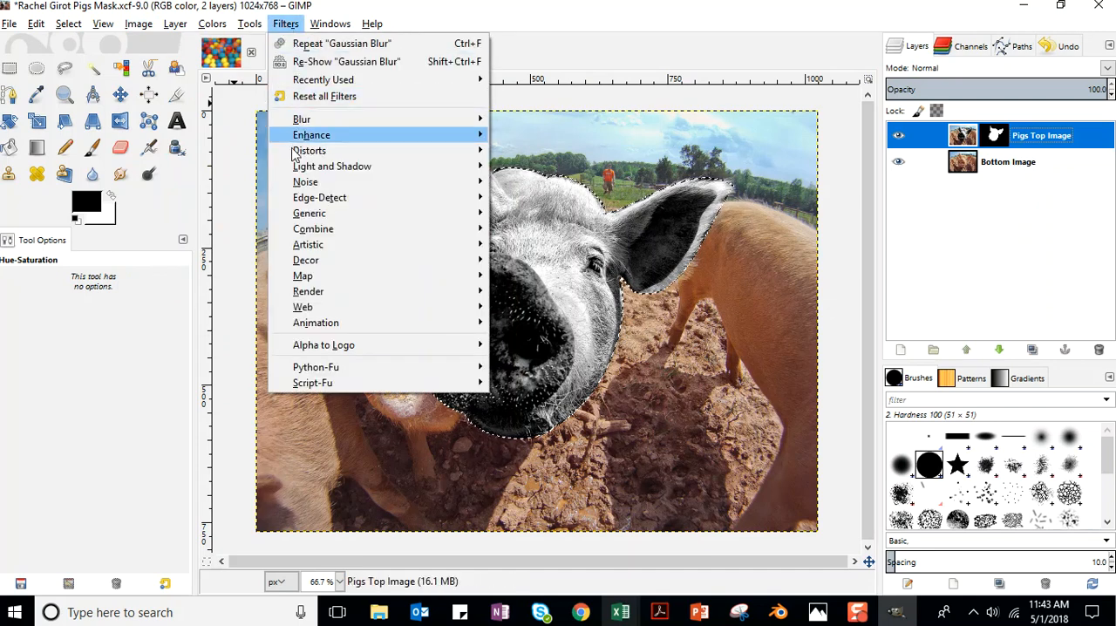
{"action": "mouse_move", "coordinate": [306, 184]}
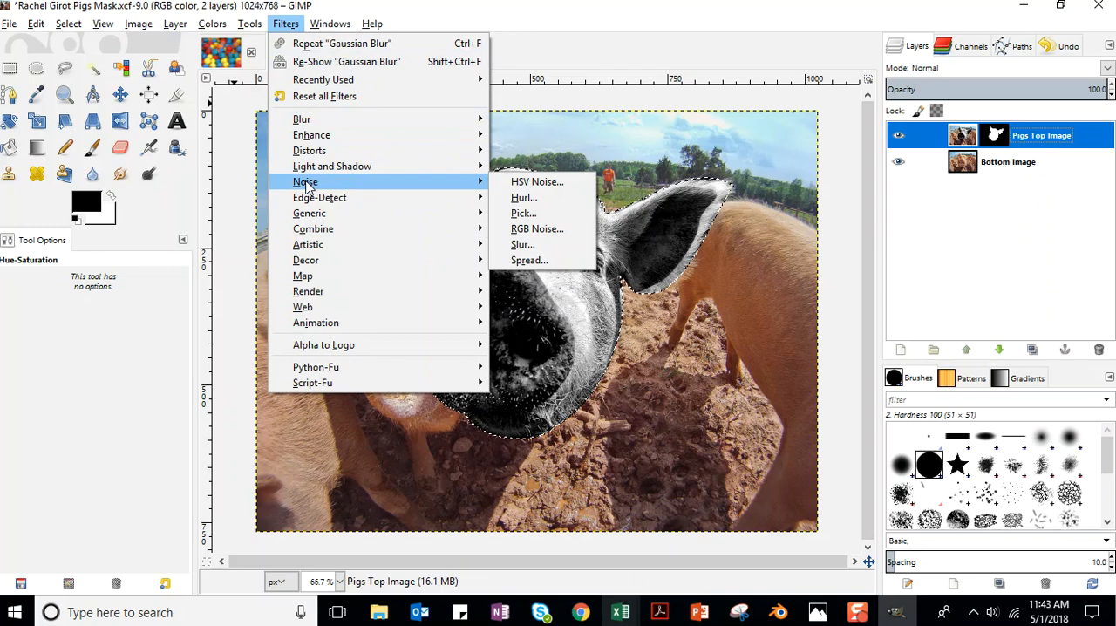
{"action": "left_click", "coordinate": [524, 198]}
{"action": "left_click", "coordinate": [628, 499]}
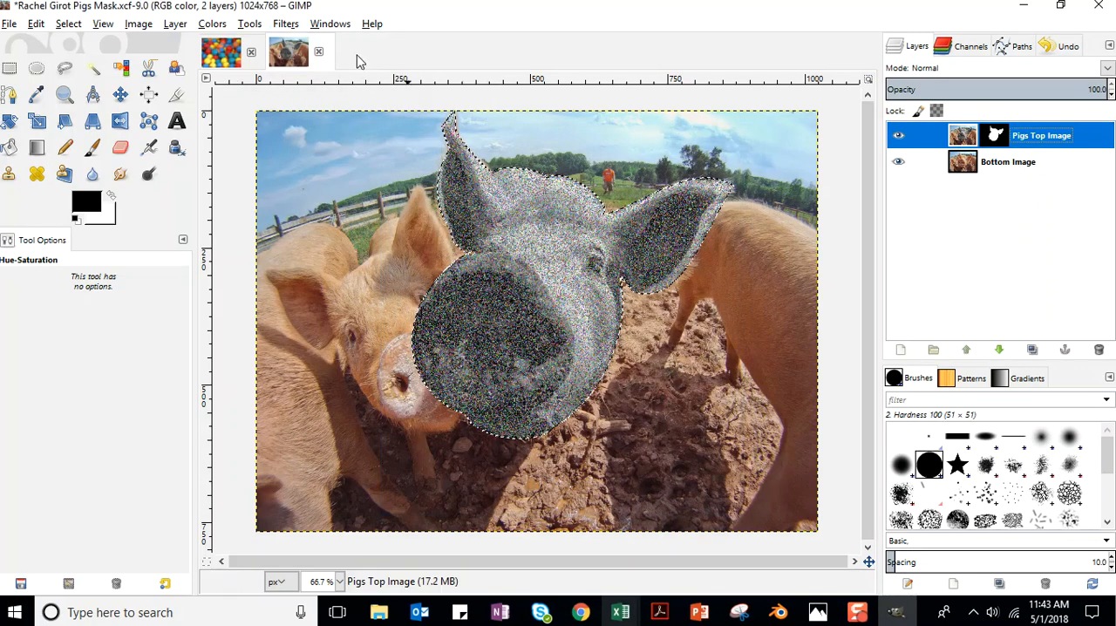
{"action": "left_click", "coordinate": [291, 25]}
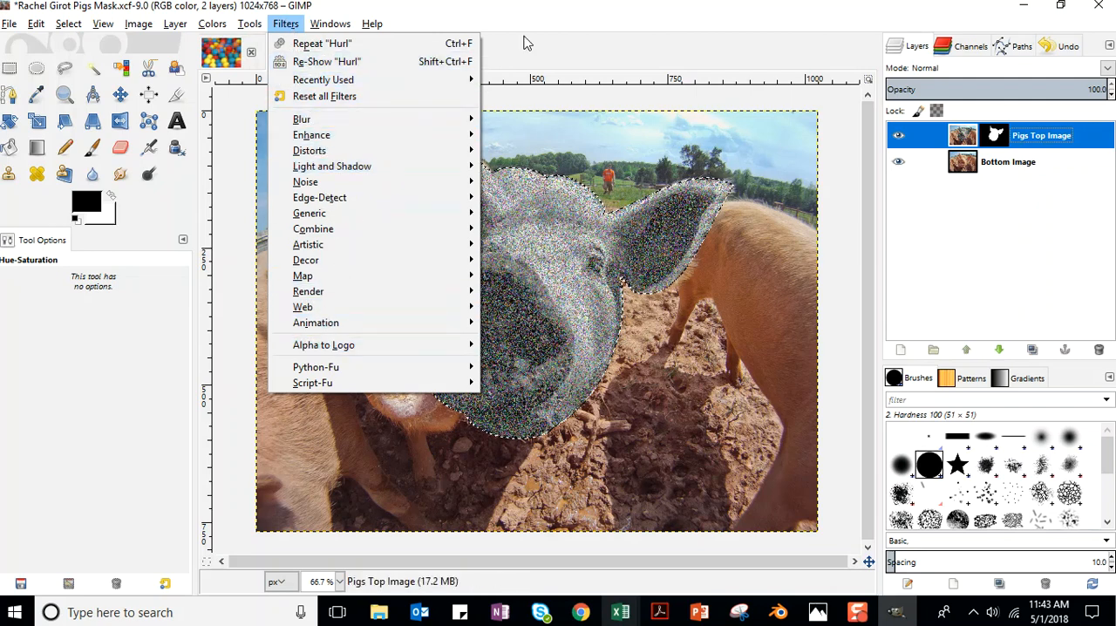
{"action": "left_click", "coordinate": [601, 32]}
{"action": "key", "text": "ctrl+z"}
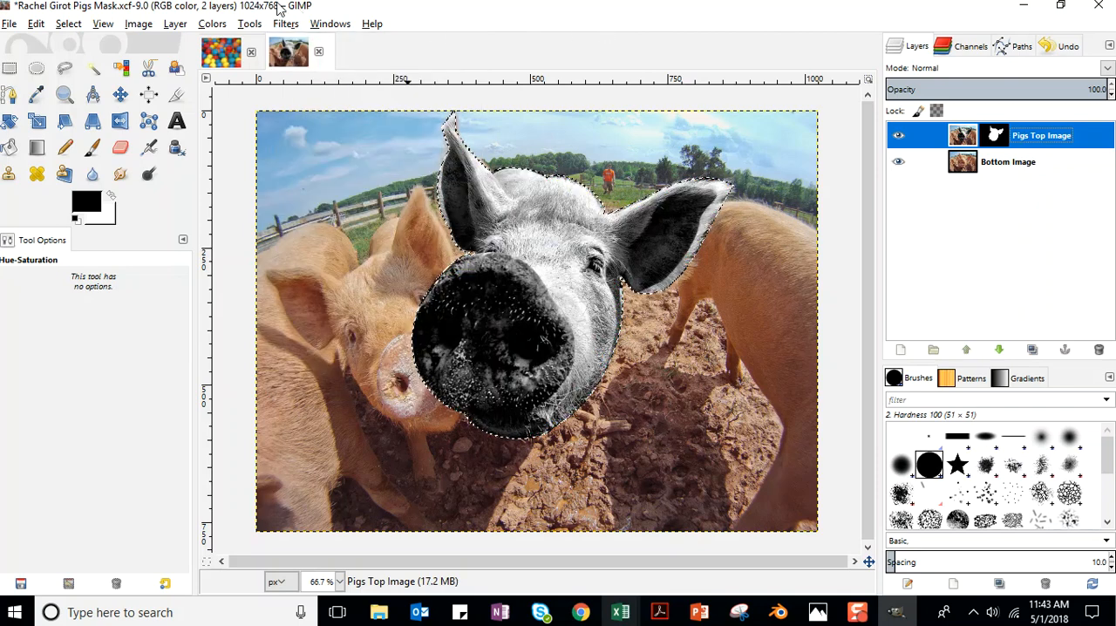
Open the Hurl noise filter for the Pigs Top Image layer and preview it around the front pig's eye.
{"action": "left_click", "coordinate": [281, 26]}
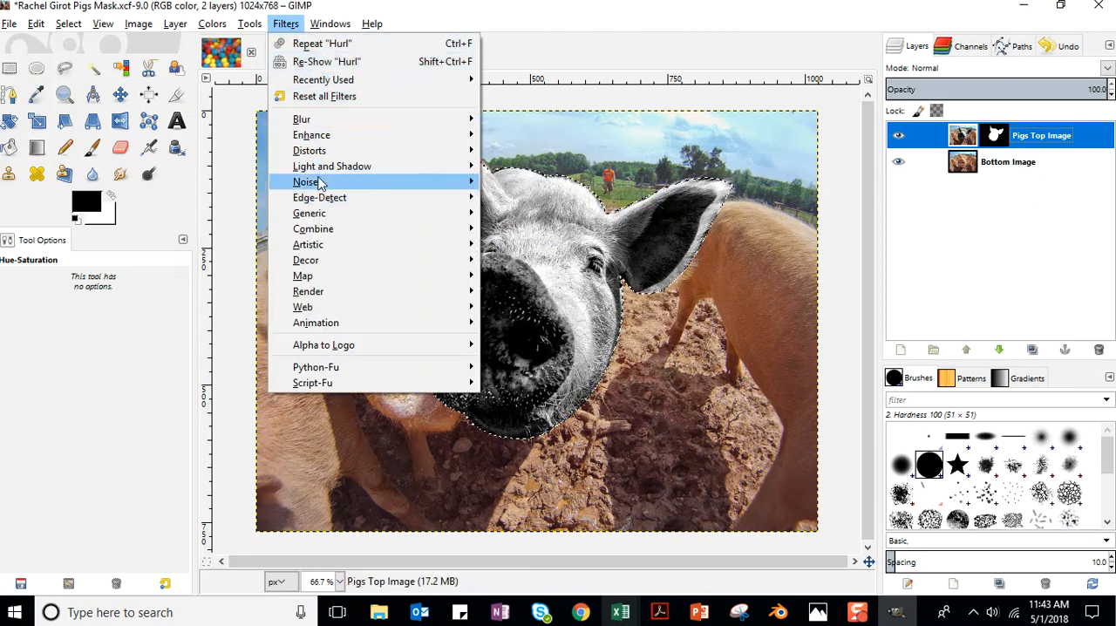
{"action": "mouse_move", "coordinate": [321, 186]}
{"action": "left_click", "coordinate": [515, 197]}
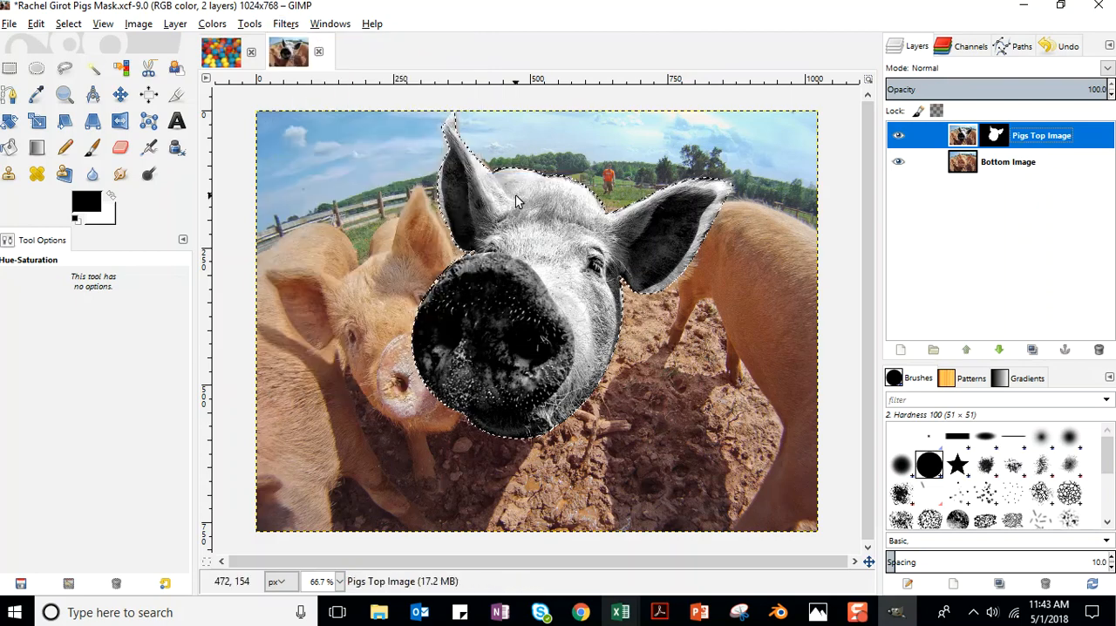
{"action": "left_click_drag", "start_coordinate": [590, 150], "coordinate": [830, 87]}
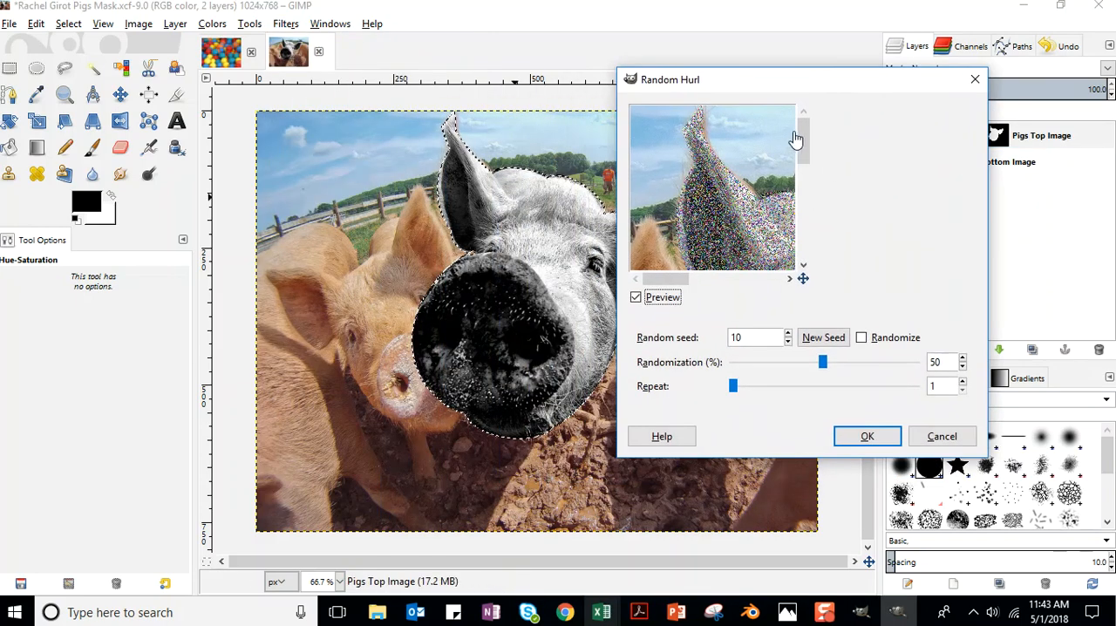
{"action": "scroll", "coordinate": [789, 144], "scroll_direction": "down", "scroll_amount": 3}
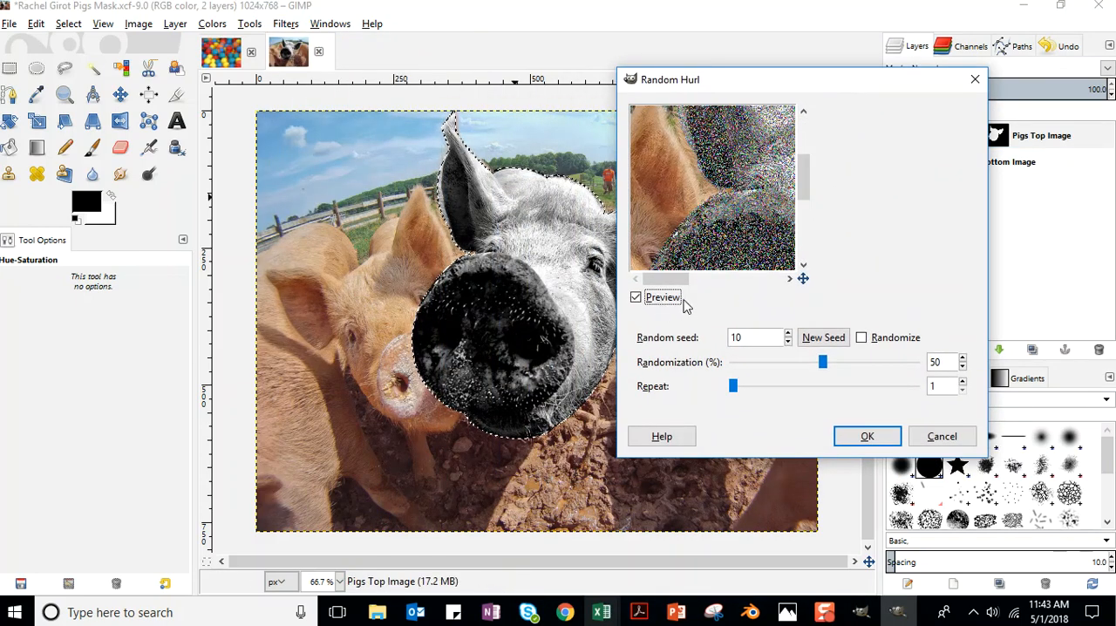
{"action": "left_click_drag", "start_coordinate": [663, 279], "coordinate": [725, 280]}
Try lower random seeds, such as 4 and 1, for the Hurl noise.
{"action": "left_click", "coordinate": [789, 343]}
{"action": "left_click", "coordinate": [790, 343]}
{"action": "left_click", "coordinate": [790, 342]}
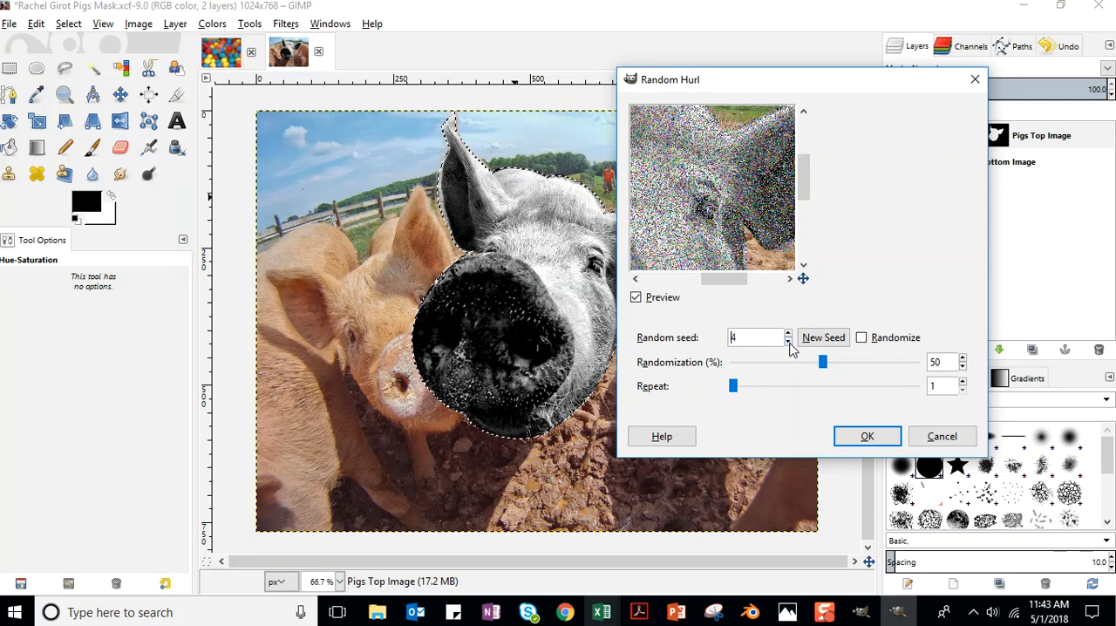
{"action": "left_click", "coordinate": [790, 343]}
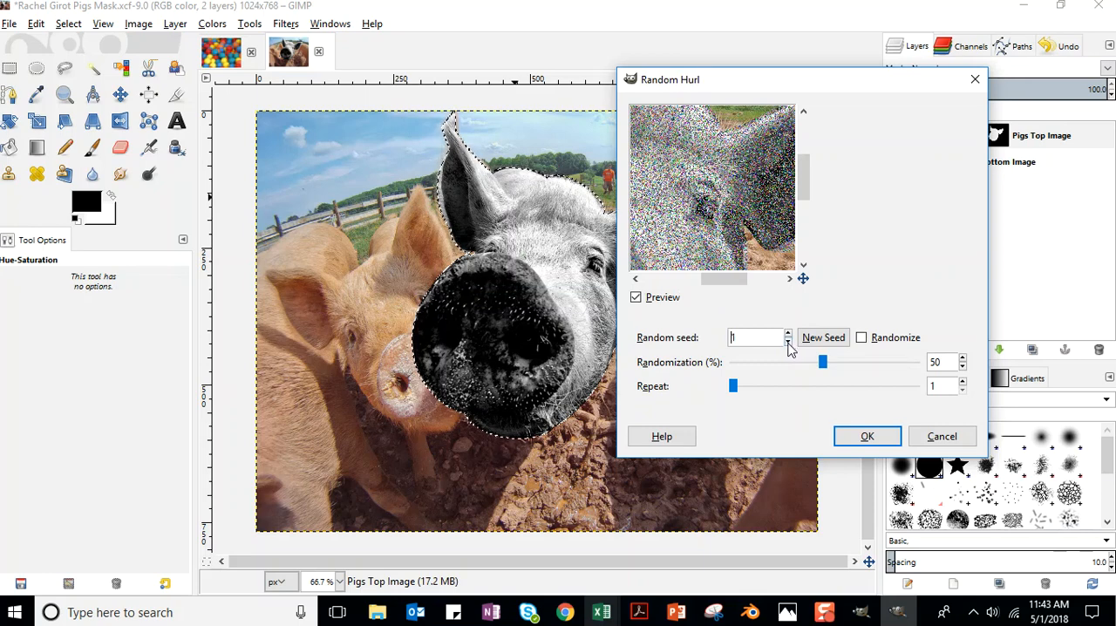
{"action": "left_click", "coordinate": [791, 335]}
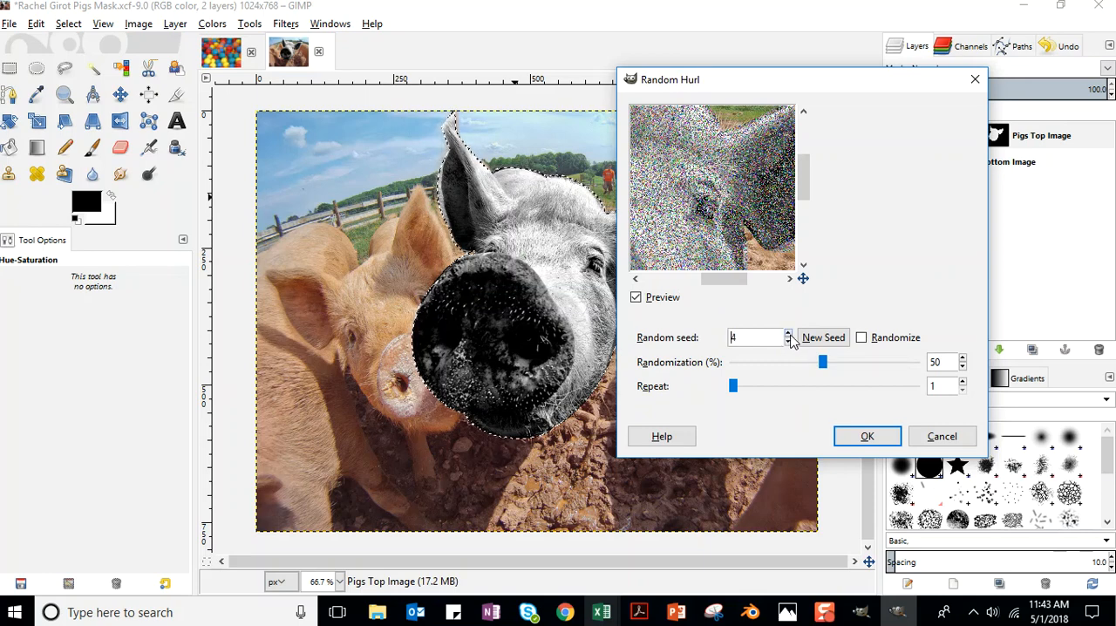
Apply the Hurl noise to the Pigs Top Image layer with 11% randomization and random seed 8.
{"action": "left_click_drag", "start_coordinate": [825, 363], "coordinate": [736, 392]}
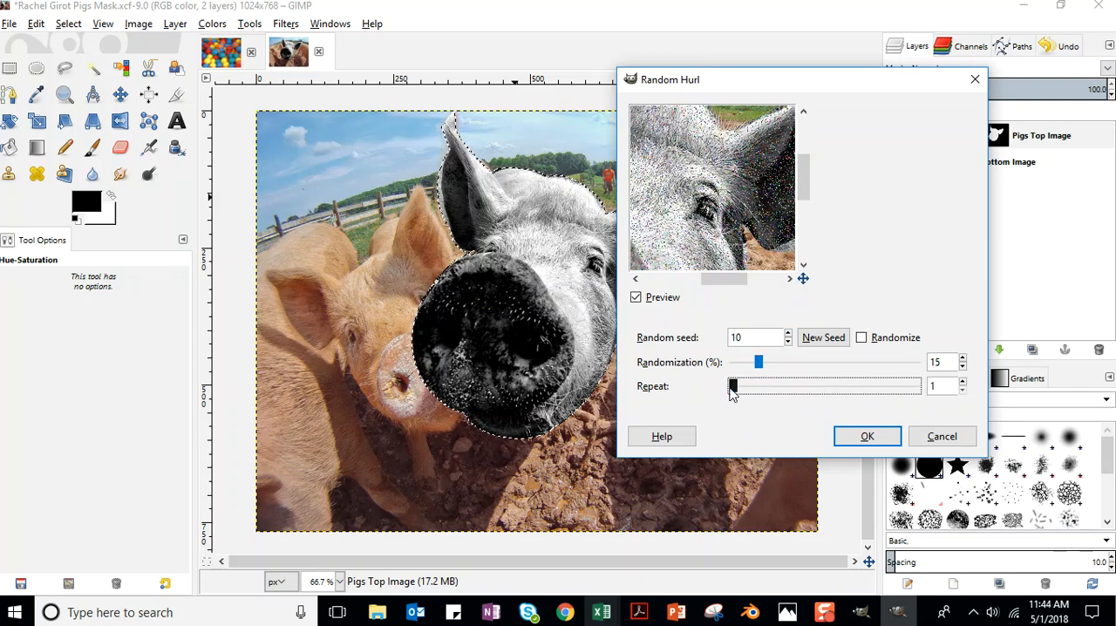
{"action": "left_click_drag", "start_coordinate": [760, 365], "coordinate": [752, 366]}
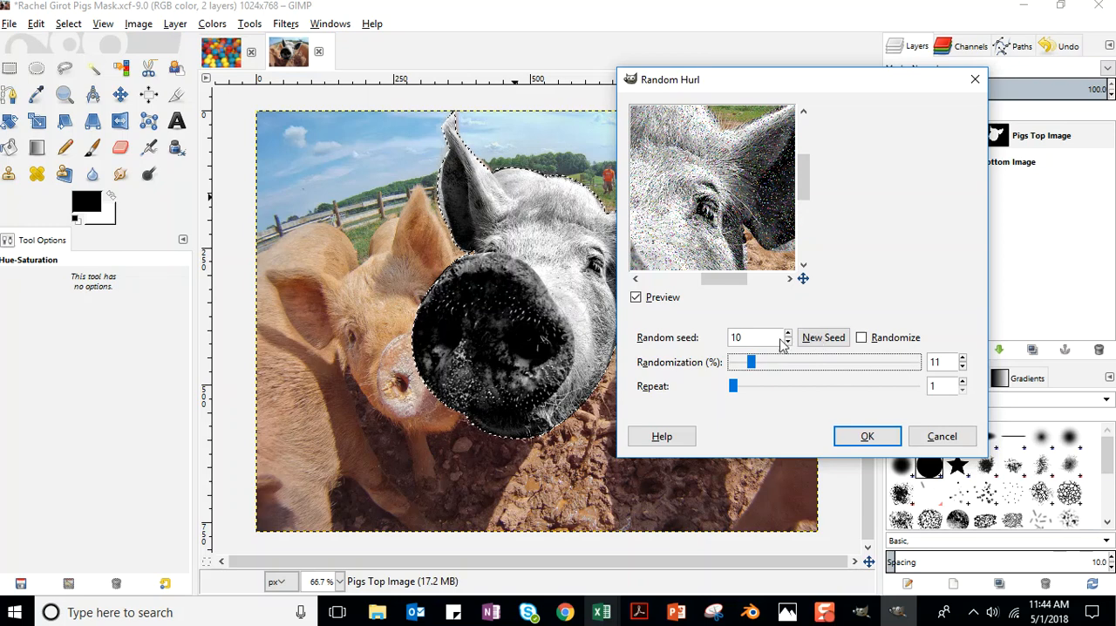
{"action": "double_click", "coordinate": [863, 337]}
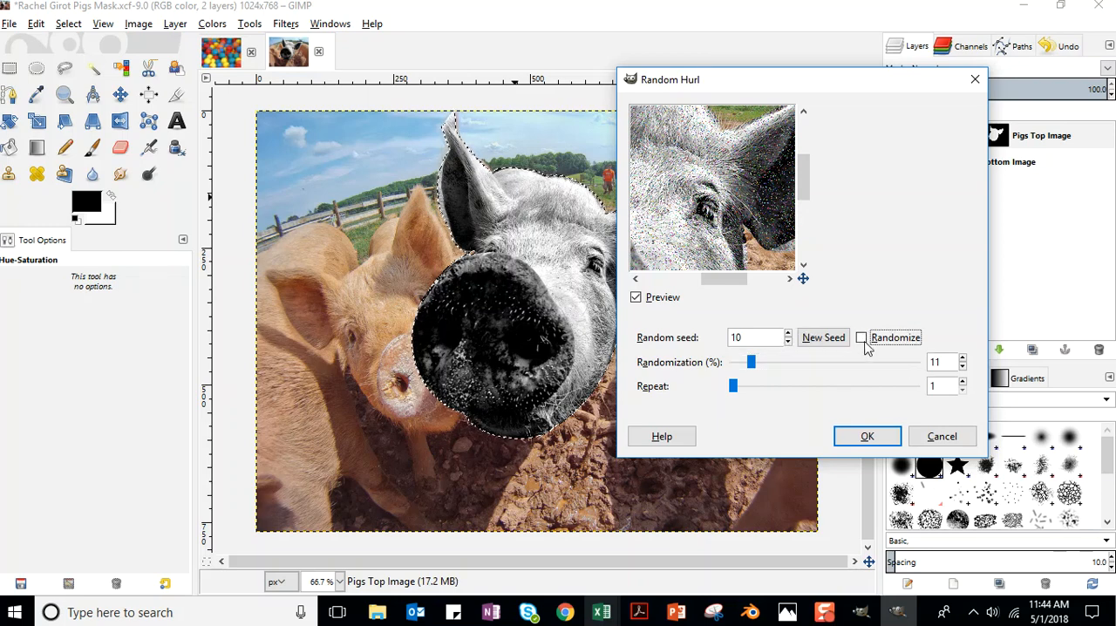
{"action": "left_click", "coordinate": [788, 333]}
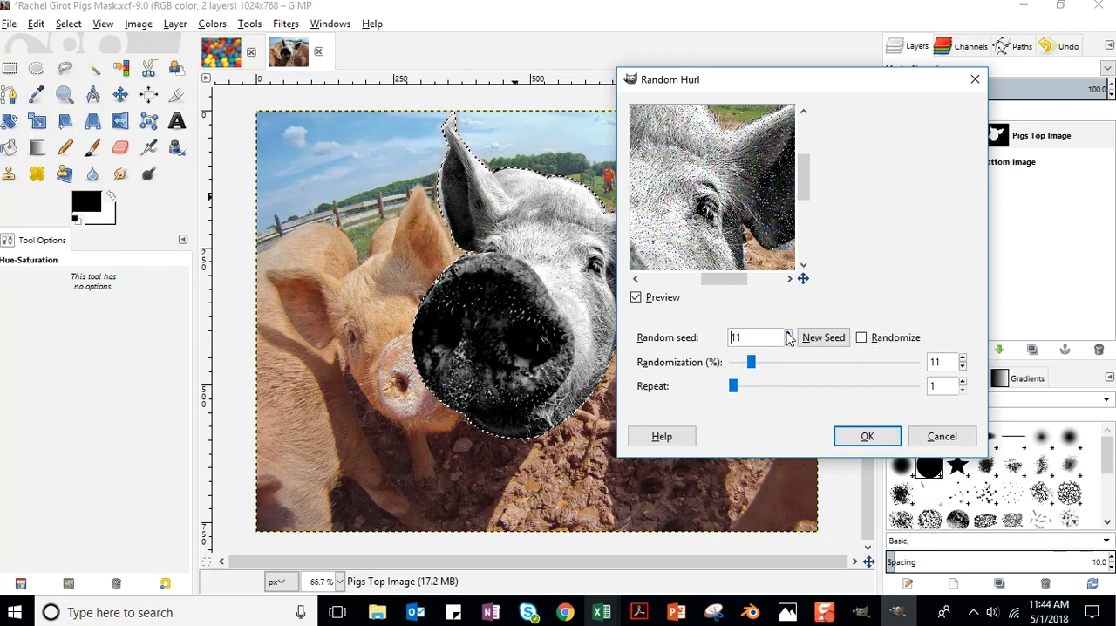
{"action": "left_click", "coordinate": [788, 342]}
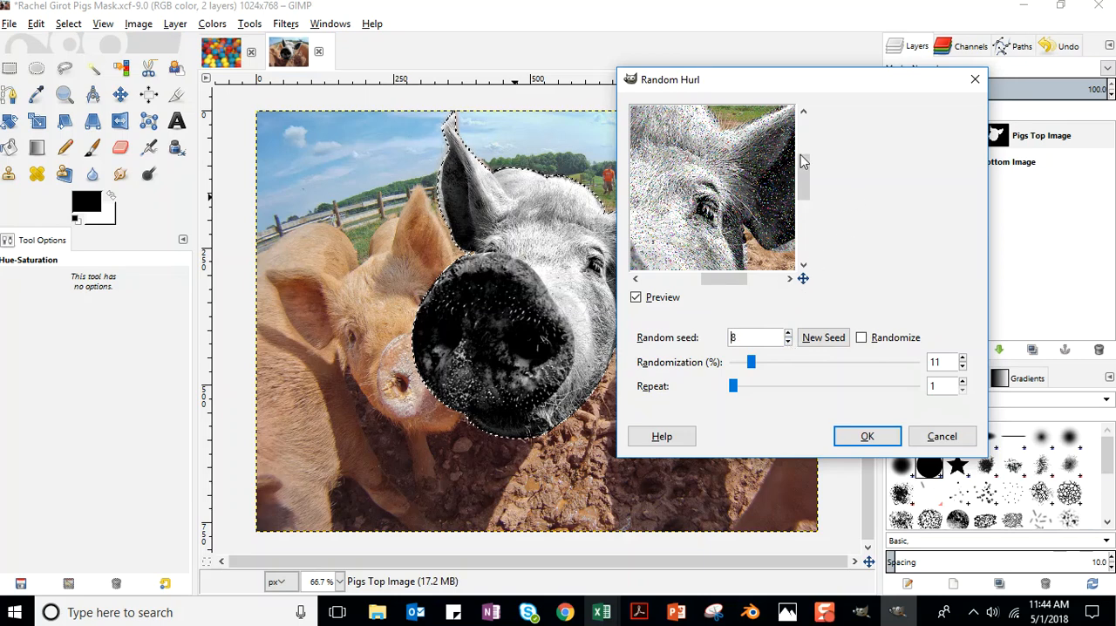
{"action": "left_click", "coordinate": [843, 441]}
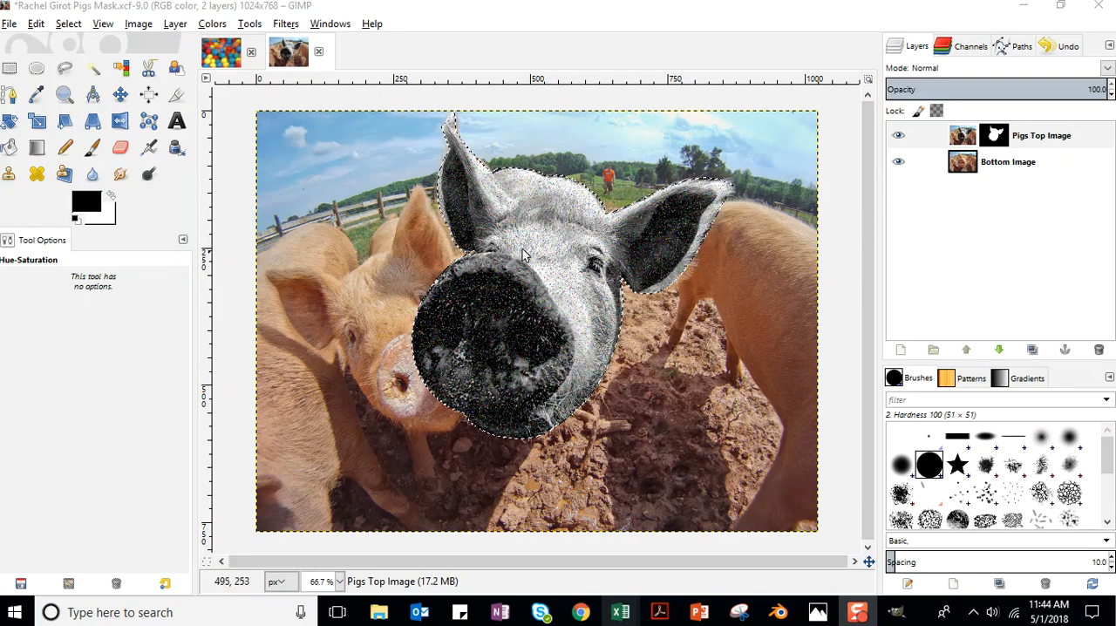
Select the Pigs Top Image layer's mask and hide and reshow the layer to compare the effect.
{"action": "left_click", "coordinate": [1004, 137]}
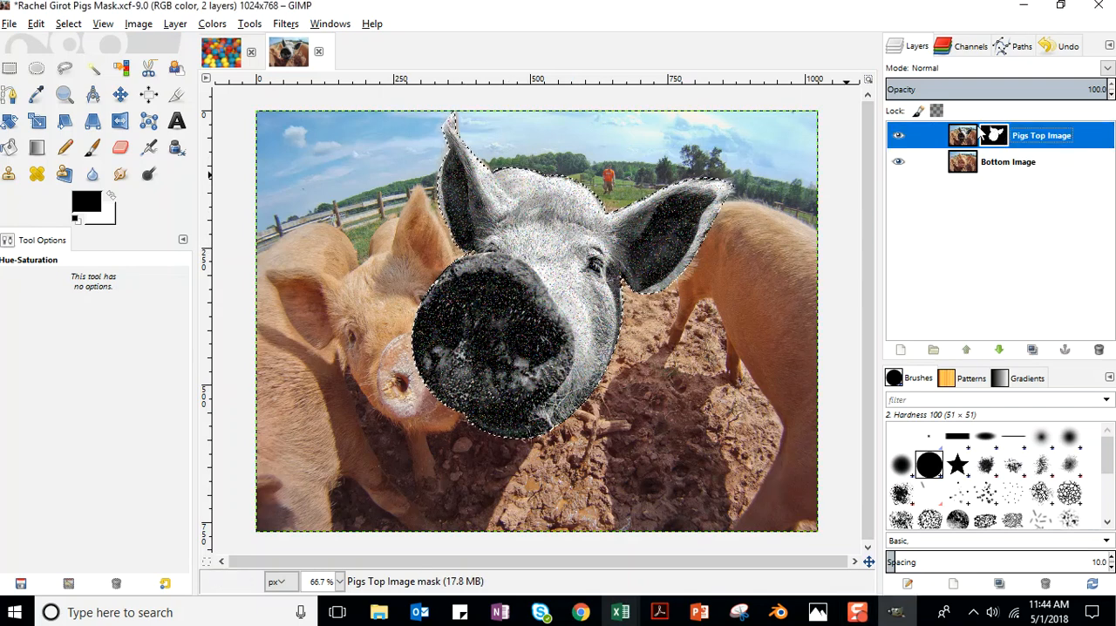
{"action": "left_click", "coordinate": [899, 136]}
{"action": "left_click", "coordinate": [899, 136]}
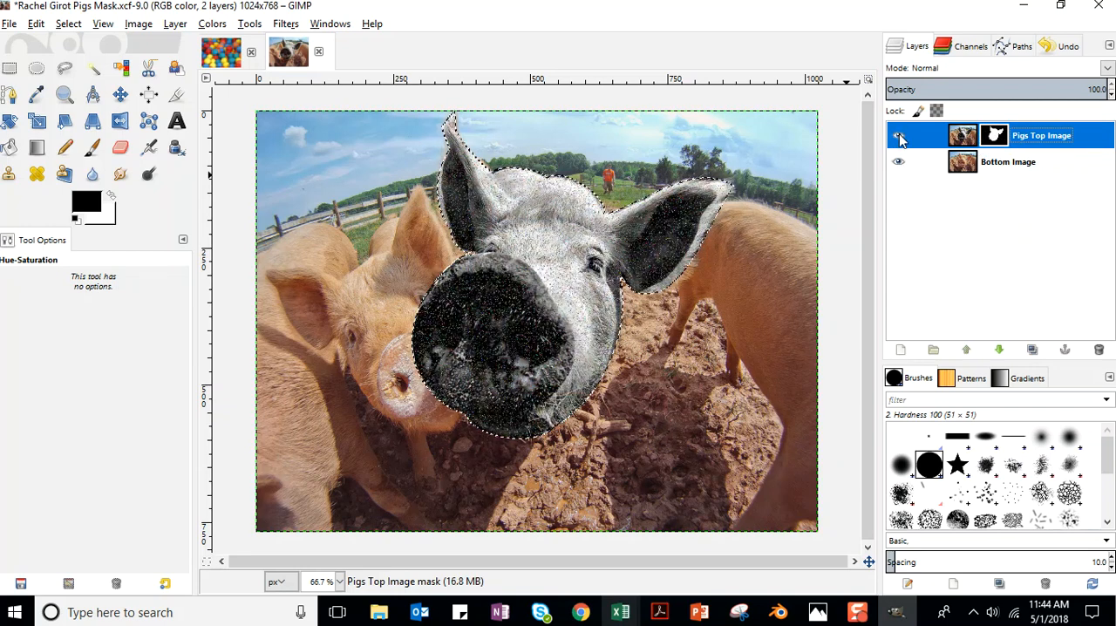
Save the file and clear the selection around the front pig's head.
{"action": "left_click", "coordinate": [8, 23]}
{"action": "left_click", "coordinate": [26, 155]}
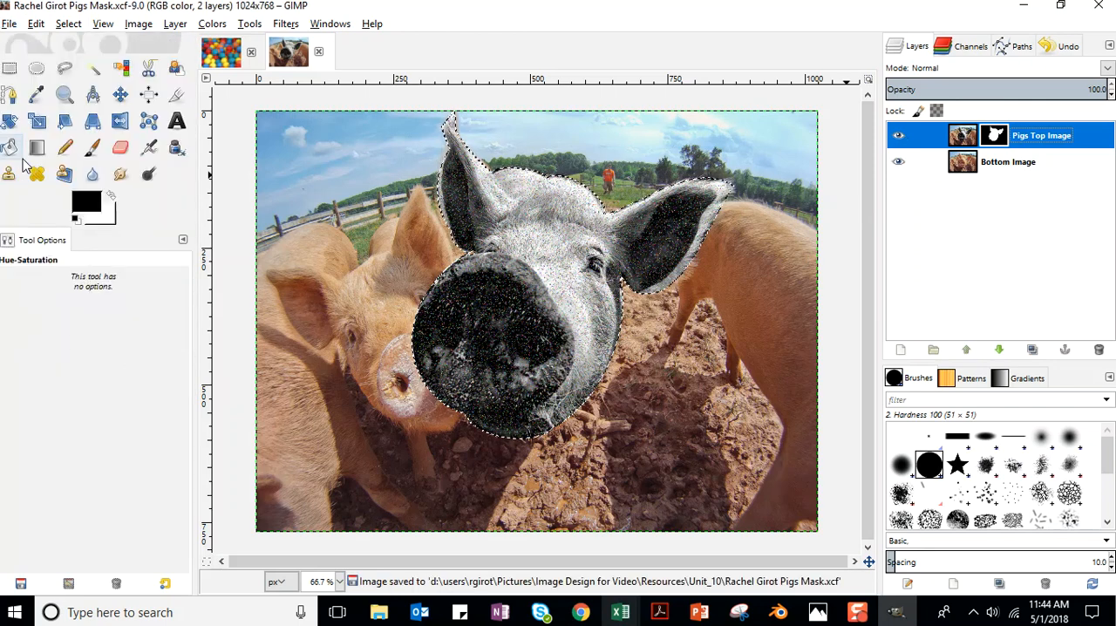
{"action": "left_click", "coordinate": [68, 24]}
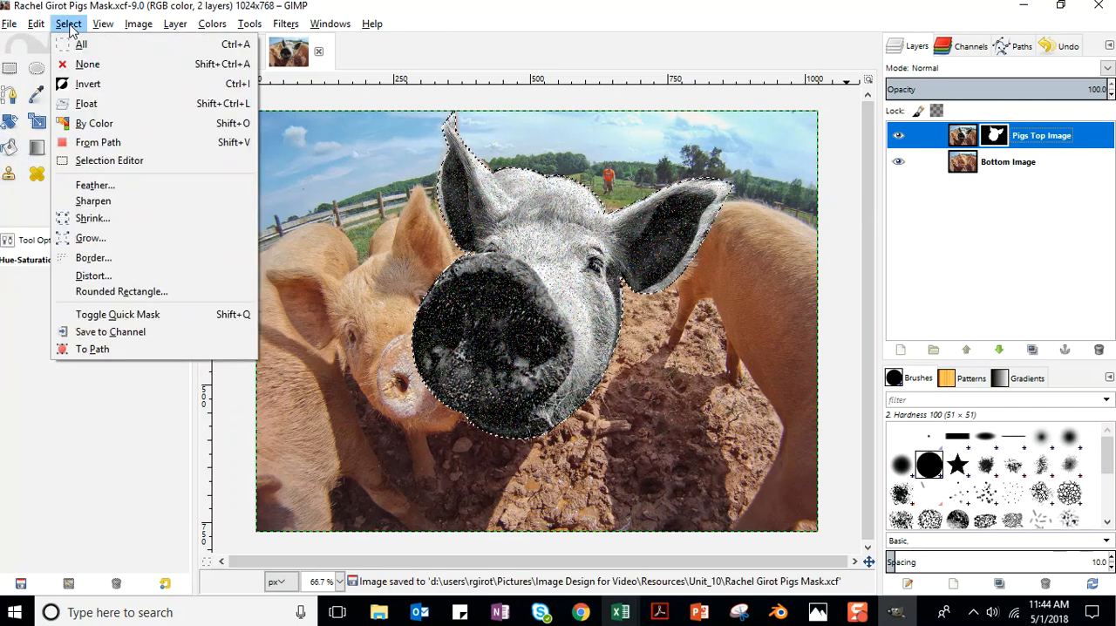
{"action": "left_click", "coordinate": [79, 62]}
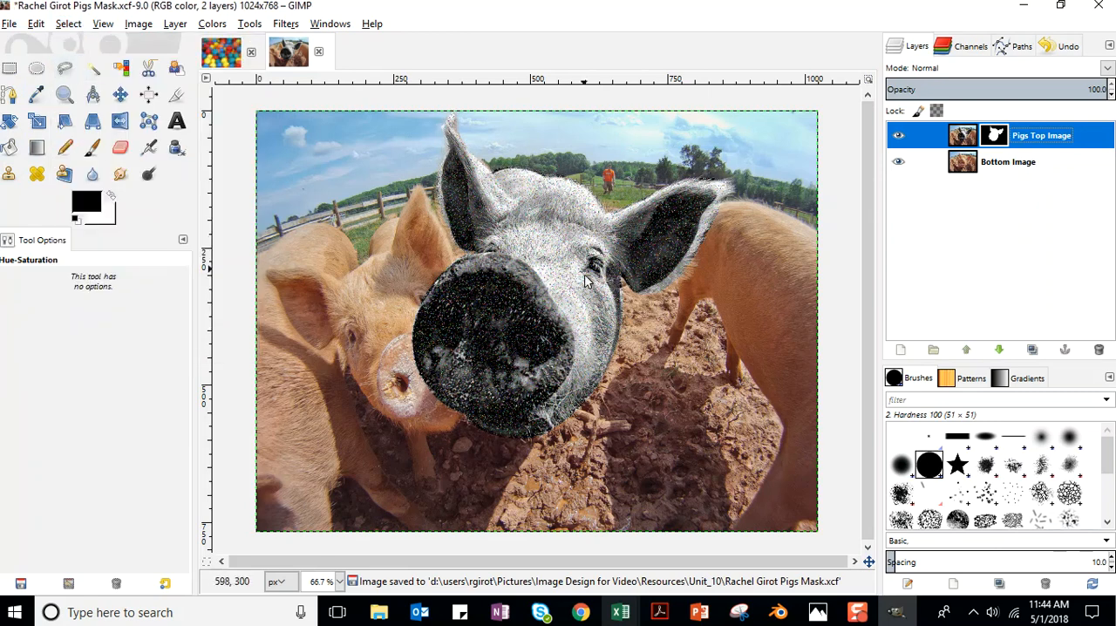
Set the Bottom Image layer's contrast to 35 with Brightness-Contrast.
{"action": "left_click", "coordinate": [1008, 173]}
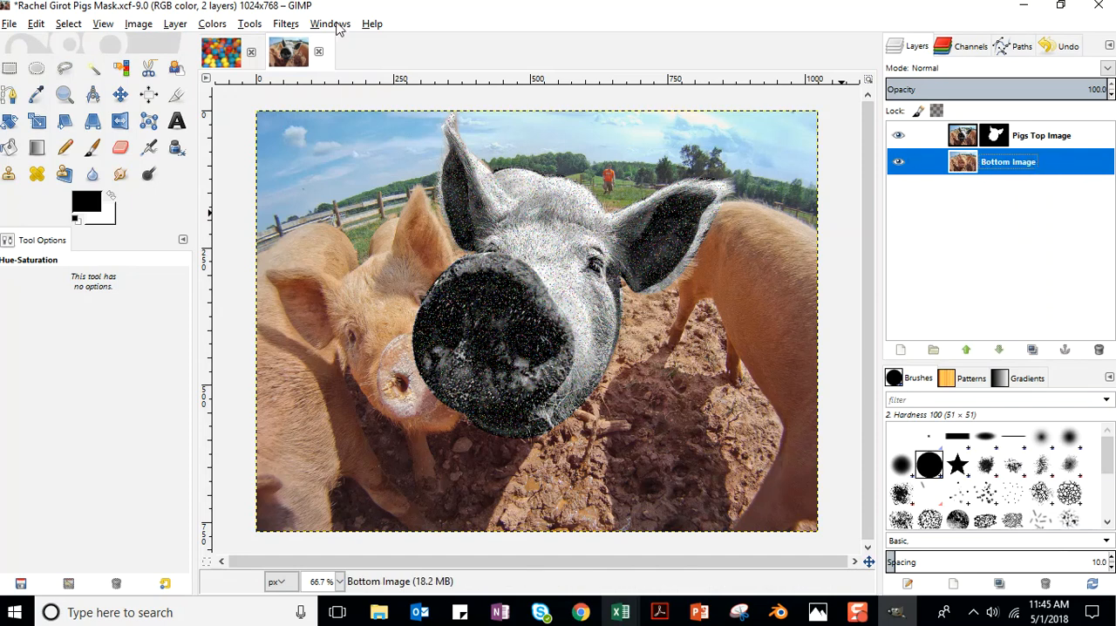
{"action": "left_click", "coordinate": [212, 26]}
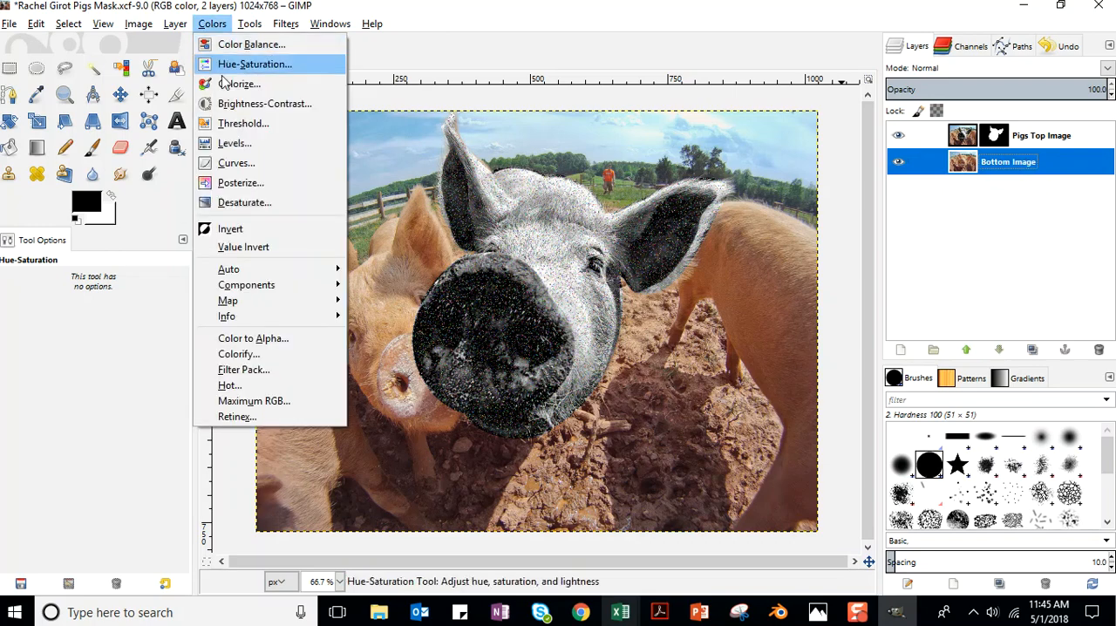
{"action": "left_click", "coordinate": [253, 104]}
{"action": "left_click_drag", "start_coordinate": [173, 128], "coordinate": [187, 133]}
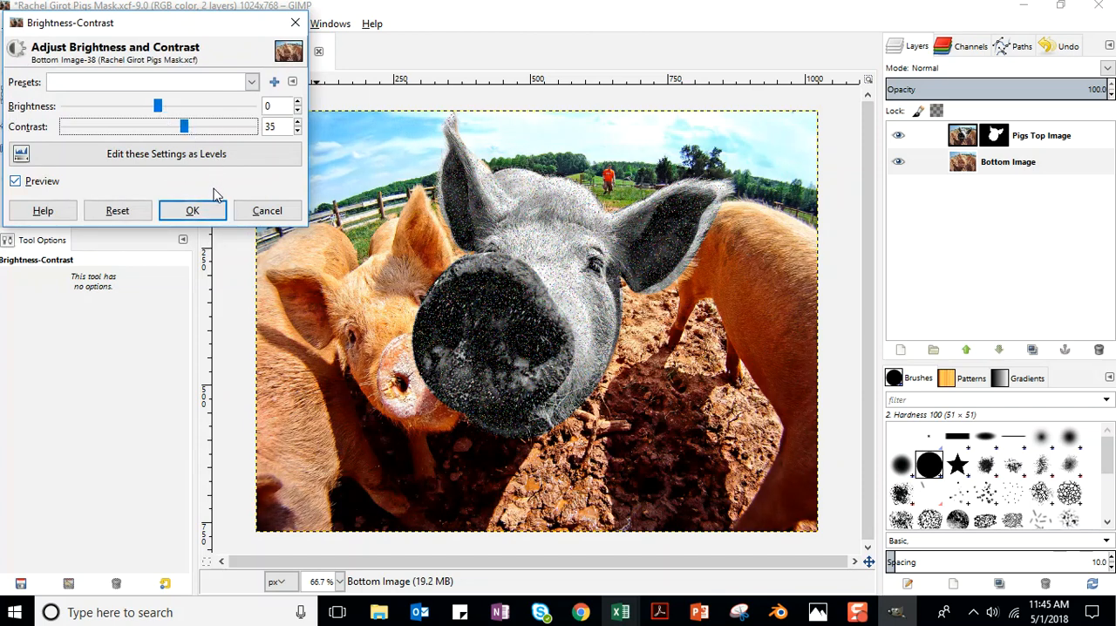
{"action": "left_click", "coordinate": [193, 211]}
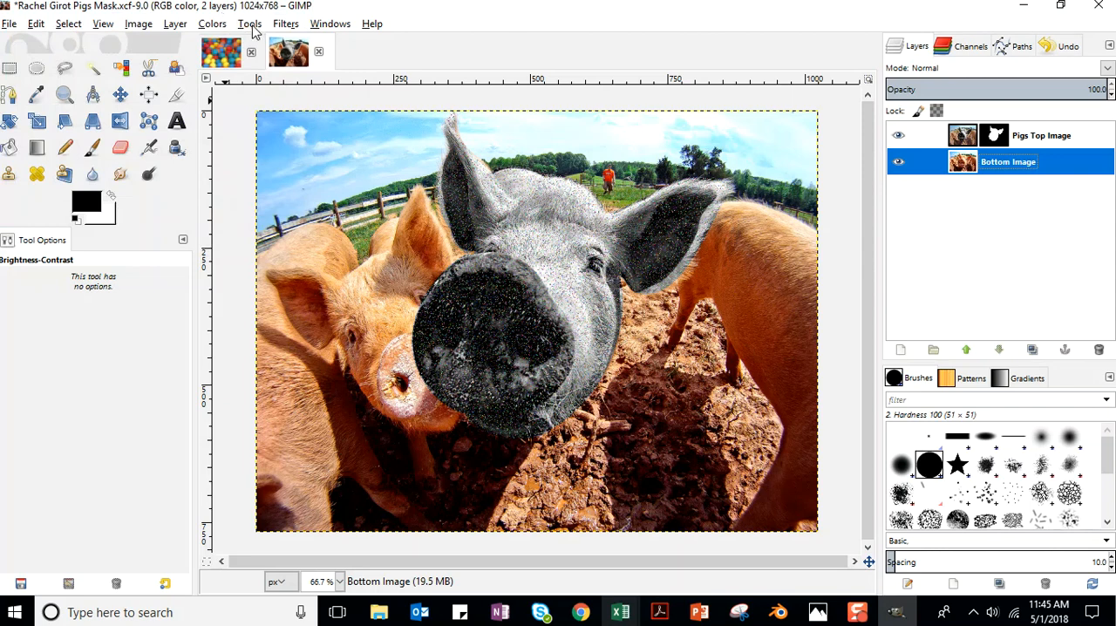
Try the Cartoon filter on the Bottom Image layer with mask radius 7.00 and percent black 0.200, and undo it.
{"action": "left_click", "coordinate": [285, 24]}
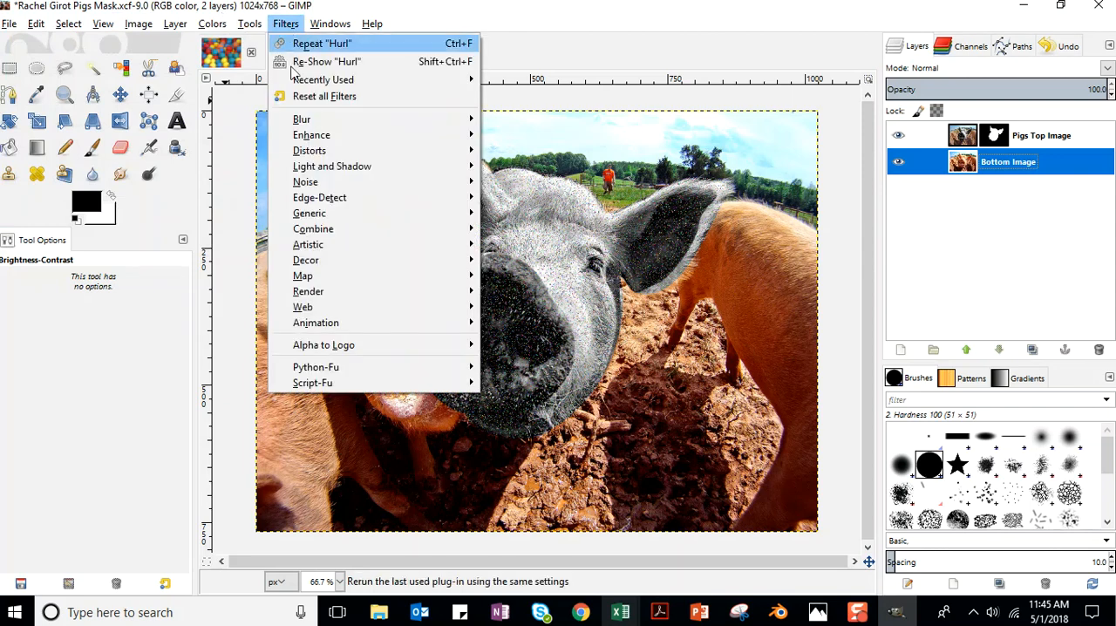
{"action": "mouse_move", "coordinate": [310, 213]}
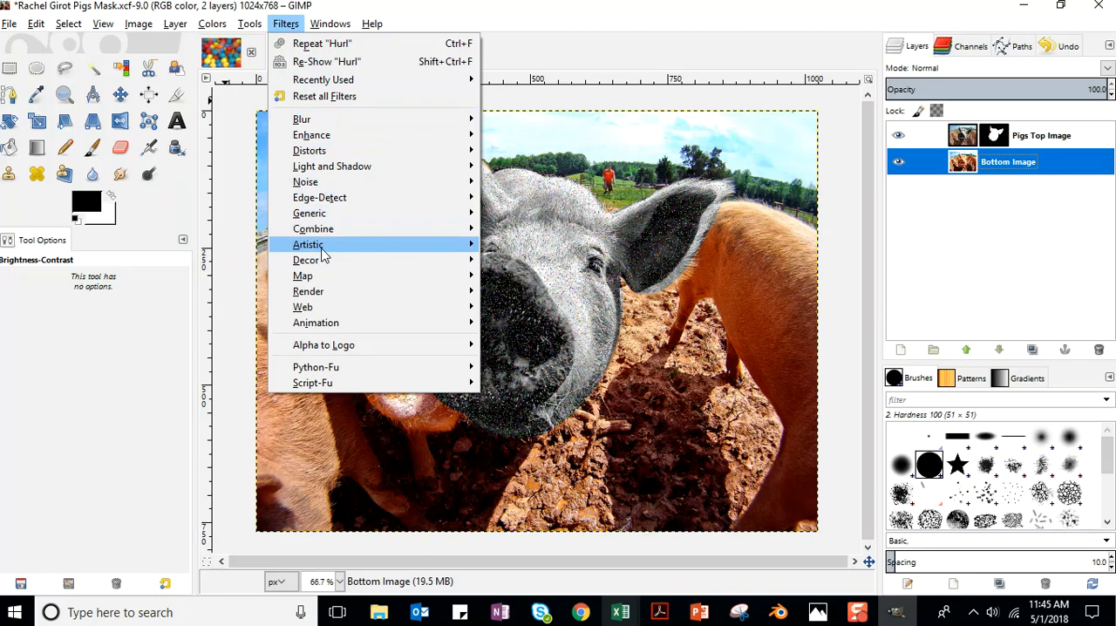
{"action": "mouse_move", "coordinate": [392, 247]}
{"action": "left_click", "coordinate": [532, 262]}
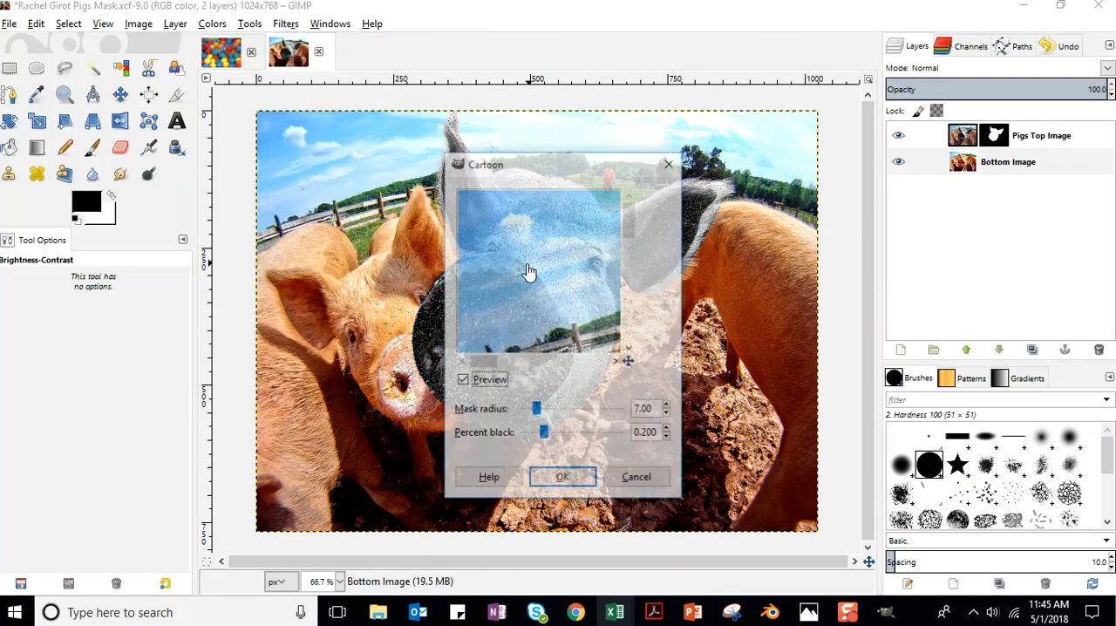
{"action": "left_click_drag", "start_coordinate": [584, 162], "coordinate": [780, 113]}
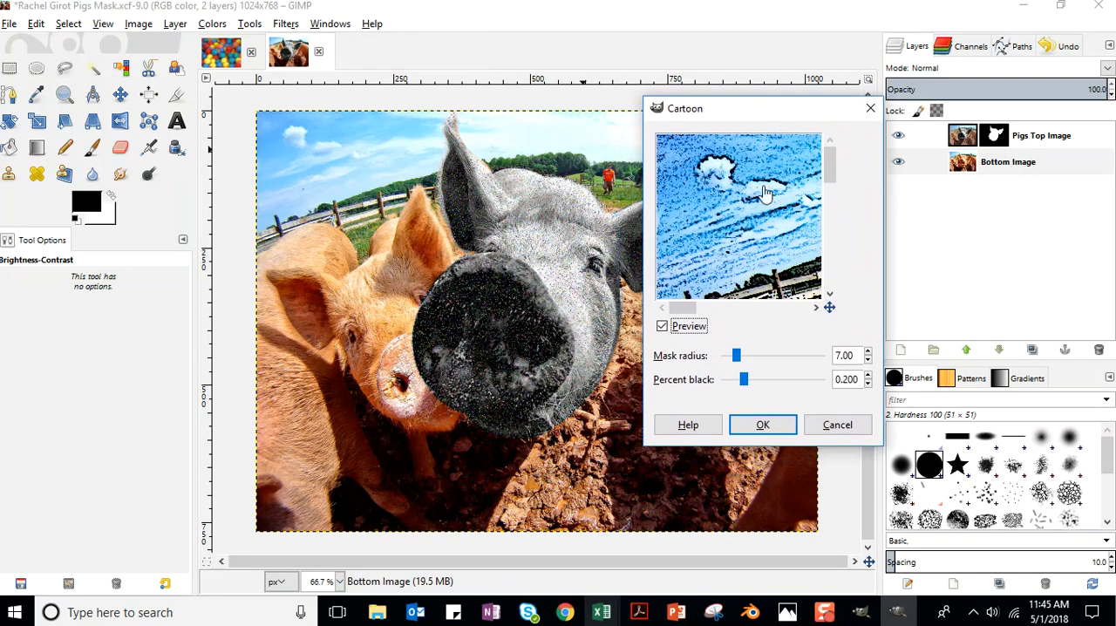
{"action": "left_click_drag", "start_coordinate": [830, 171], "coordinate": [807, 247]}
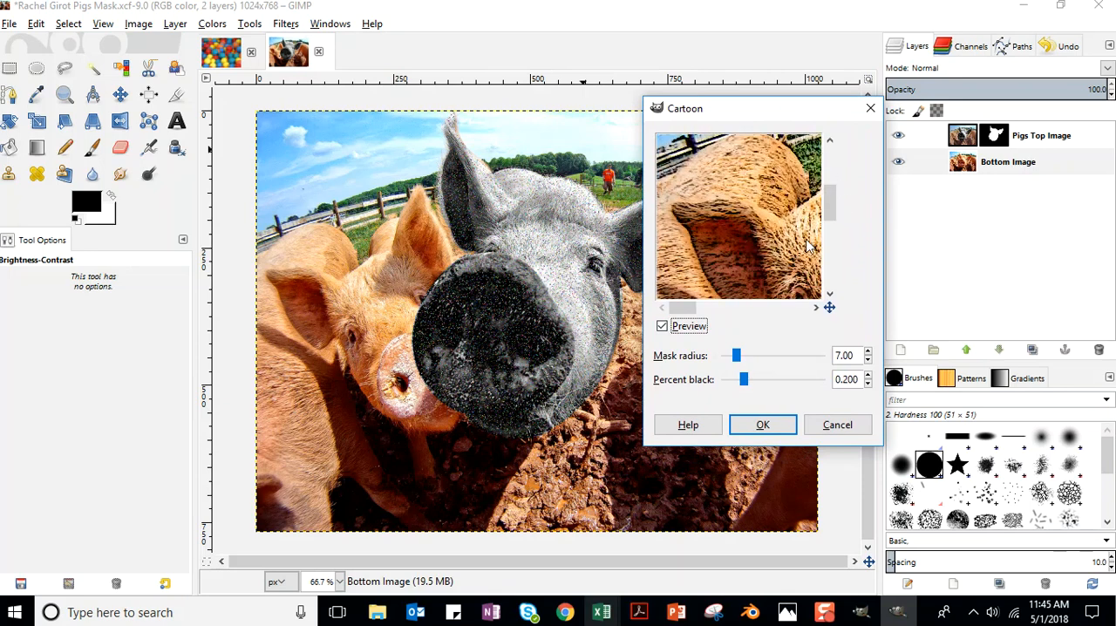
{"action": "left_click", "coordinate": [763, 437]}
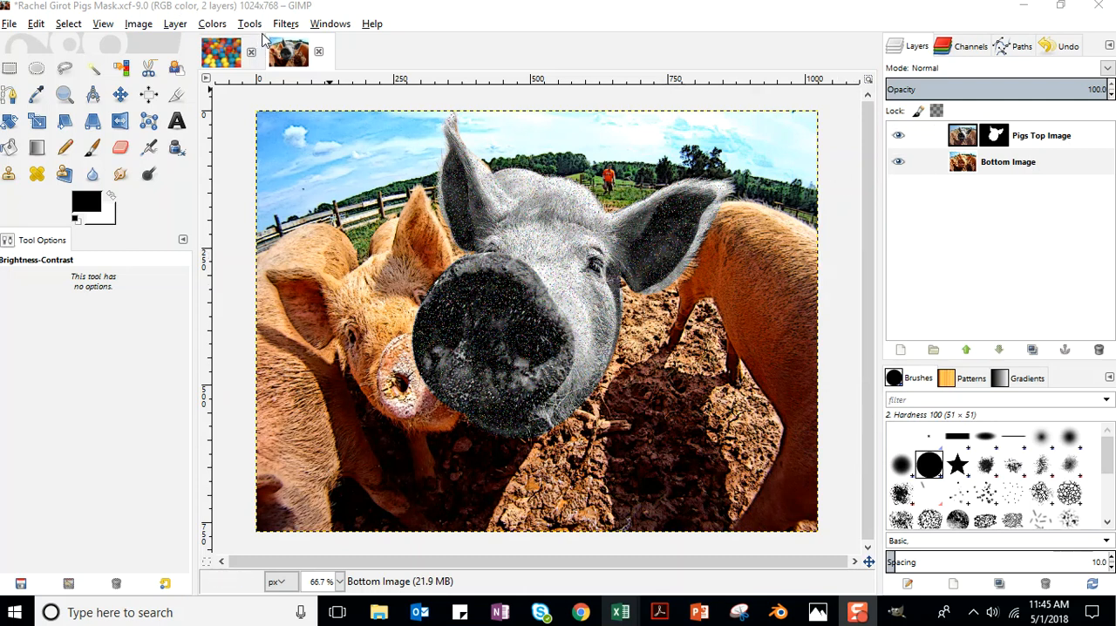
{"action": "key", "text": "ctrl+z"}
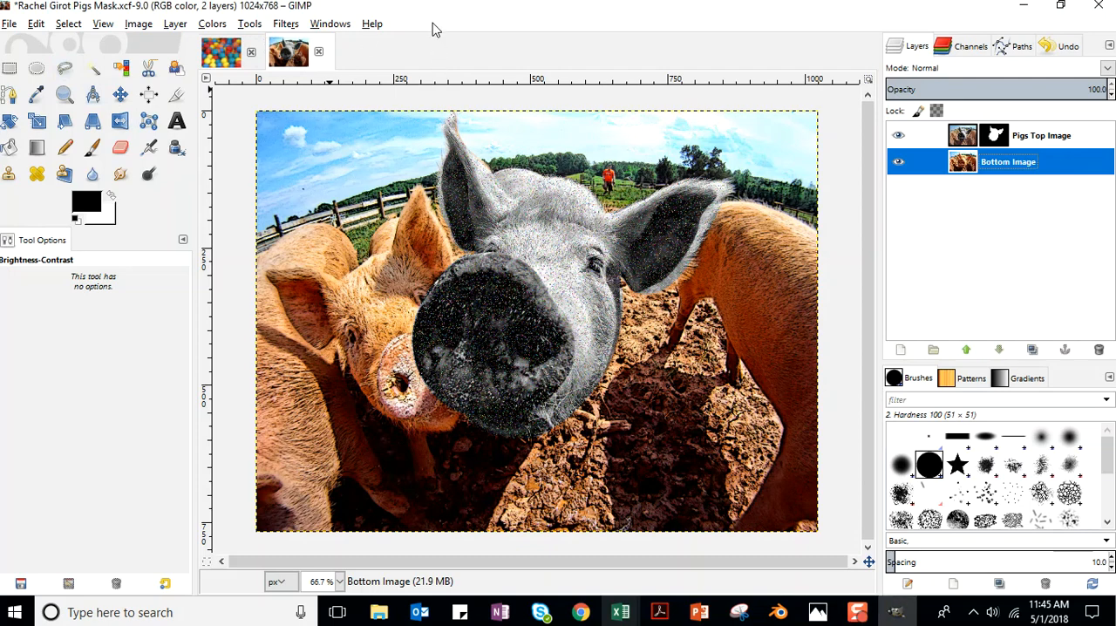
Apply the Cartoon filter to the Bottom Image layer with mask radius 19.59 and percent black 0.716, and save the file.
{"action": "left_click", "coordinate": [285, 24]}
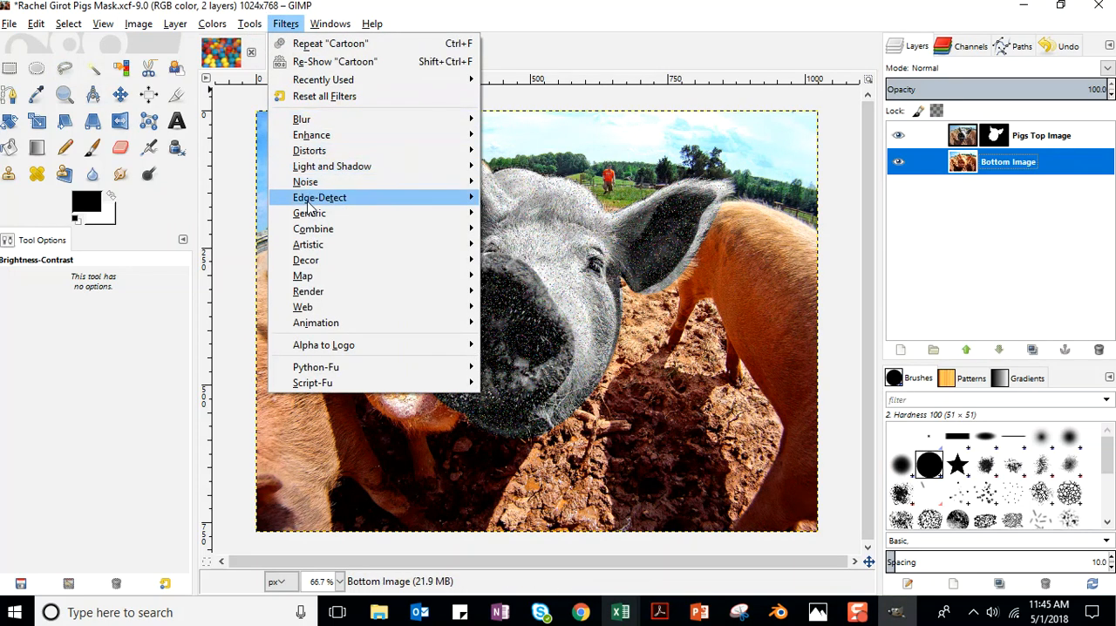
{"action": "mouse_move", "coordinate": [393, 250]}
{"action": "left_click", "coordinate": [523, 260]}
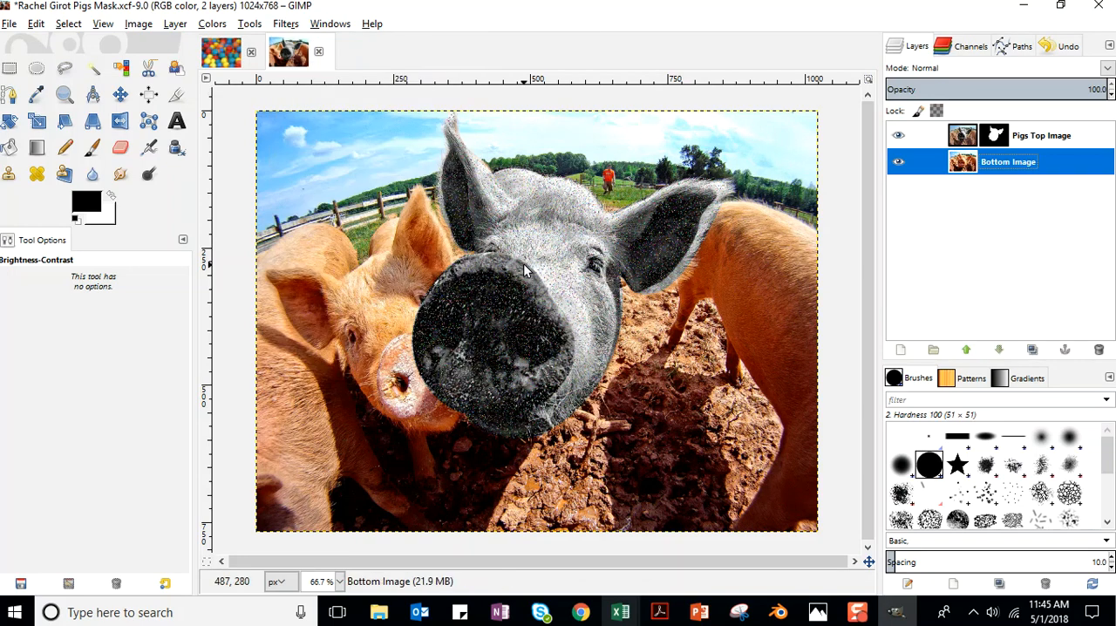
{"action": "left_click_drag", "start_coordinate": [587, 170], "coordinate": [823, 130]}
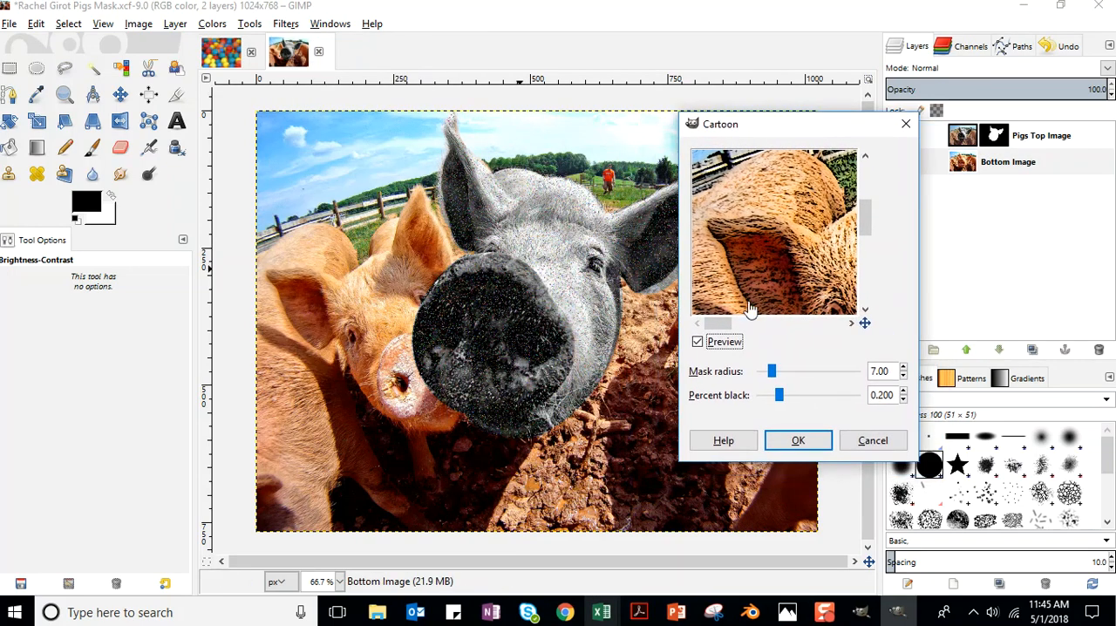
{"action": "left_click_drag", "start_coordinate": [771, 371], "coordinate": [800, 377]}
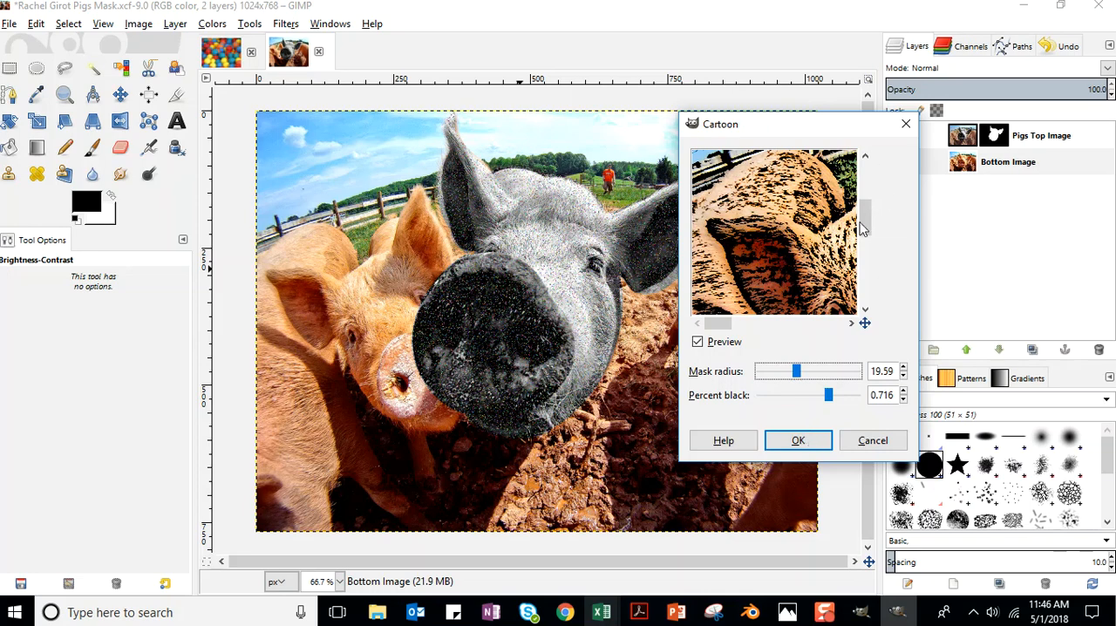
{"action": "left_click_drag", "start_coordinate": [862, 224], "coordinate": [873, 255]}
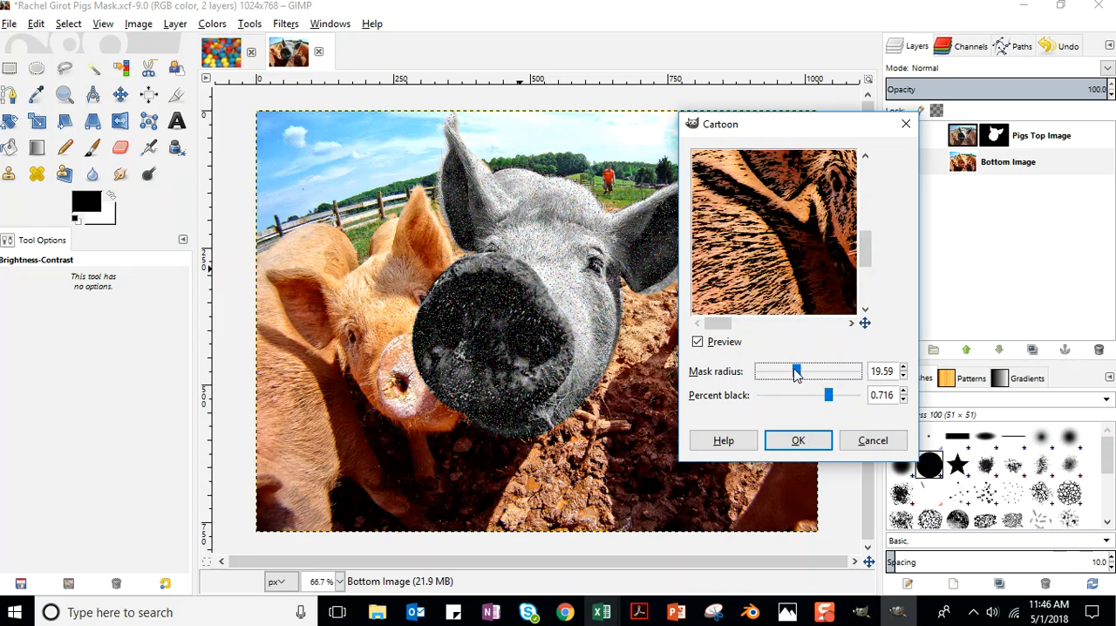
{"action": "left_click", "coordinate": [797, 439]}
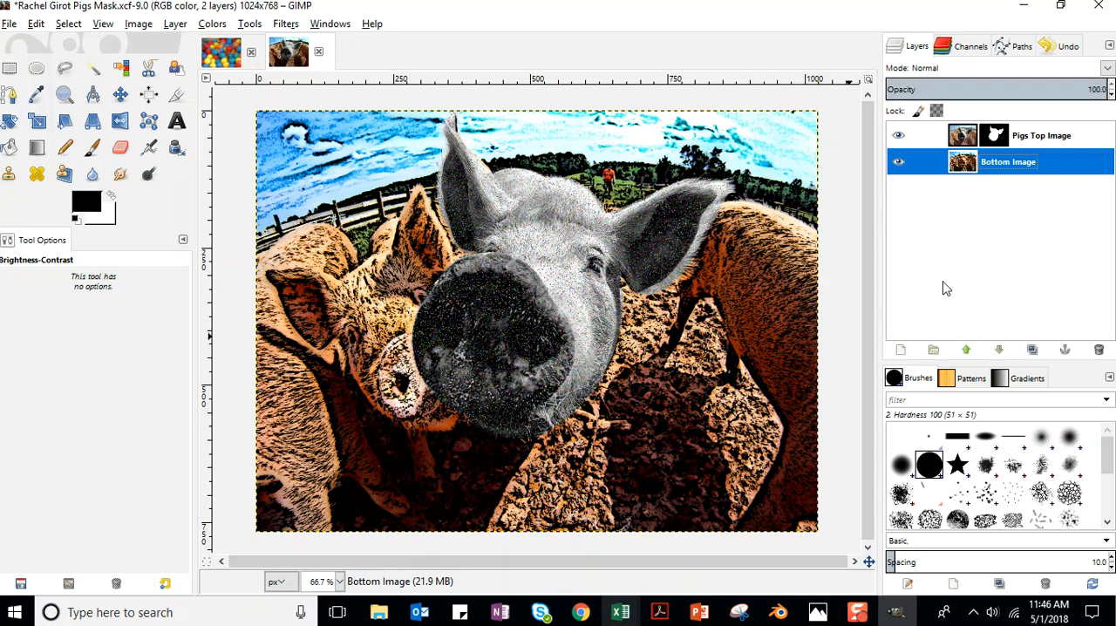
{"action": "left_click", "coordinate": [11, 24]}
{"action": "left_click", "coordinate": [26, 155]}
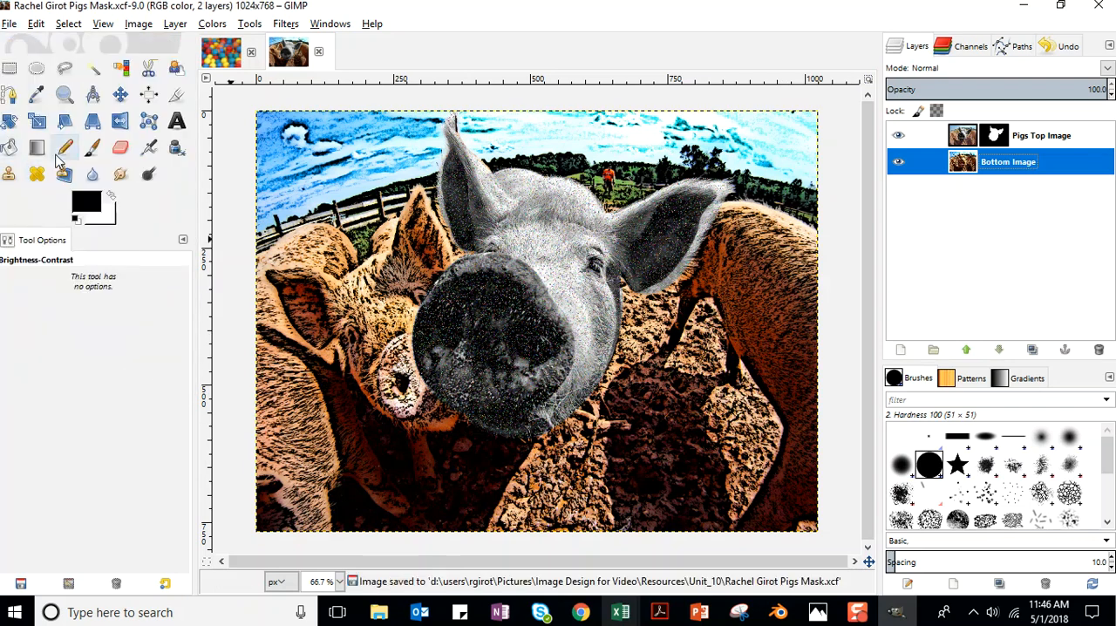
{"action": "left_click", "coordinate": [11, 24]}
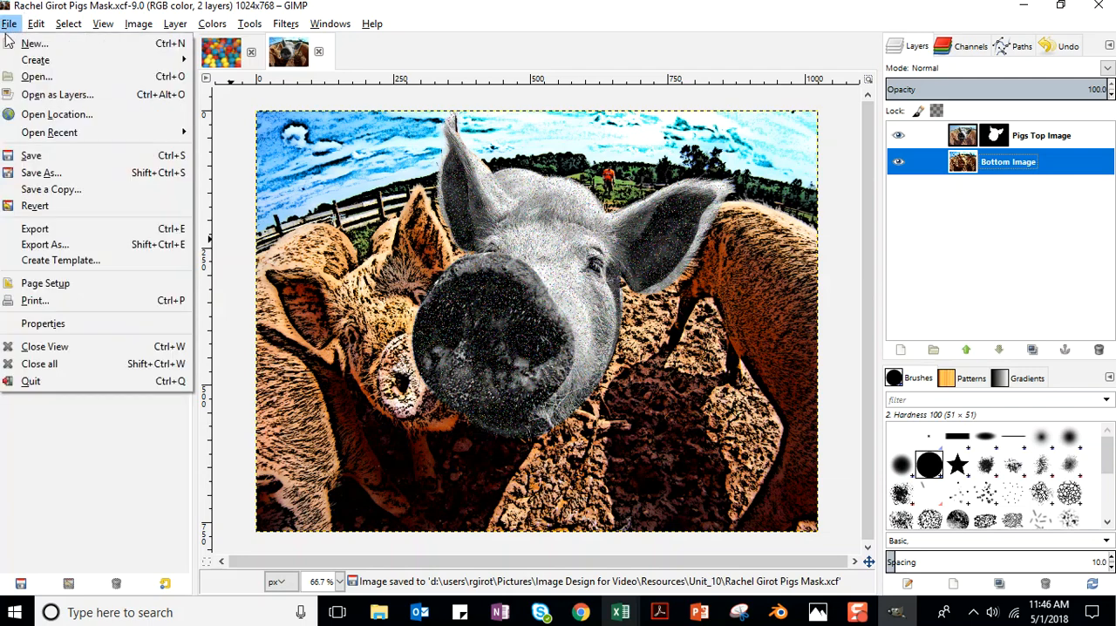
{"action": "left_click", "coordinate": [50, 244]}
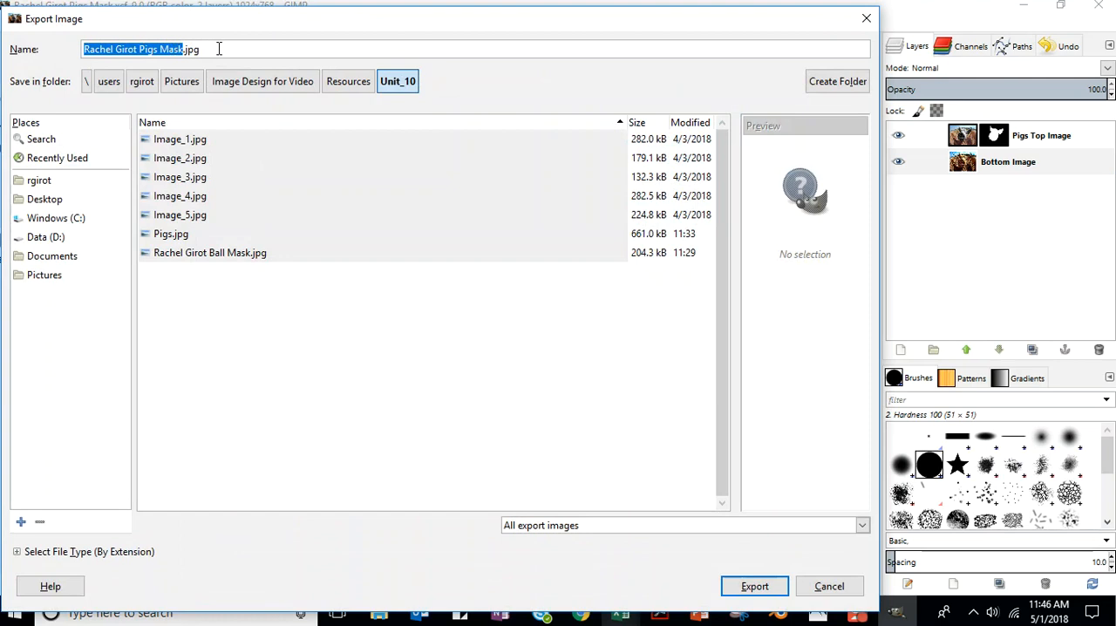
{"action": "left_click", "coordinate": [755, 588]}
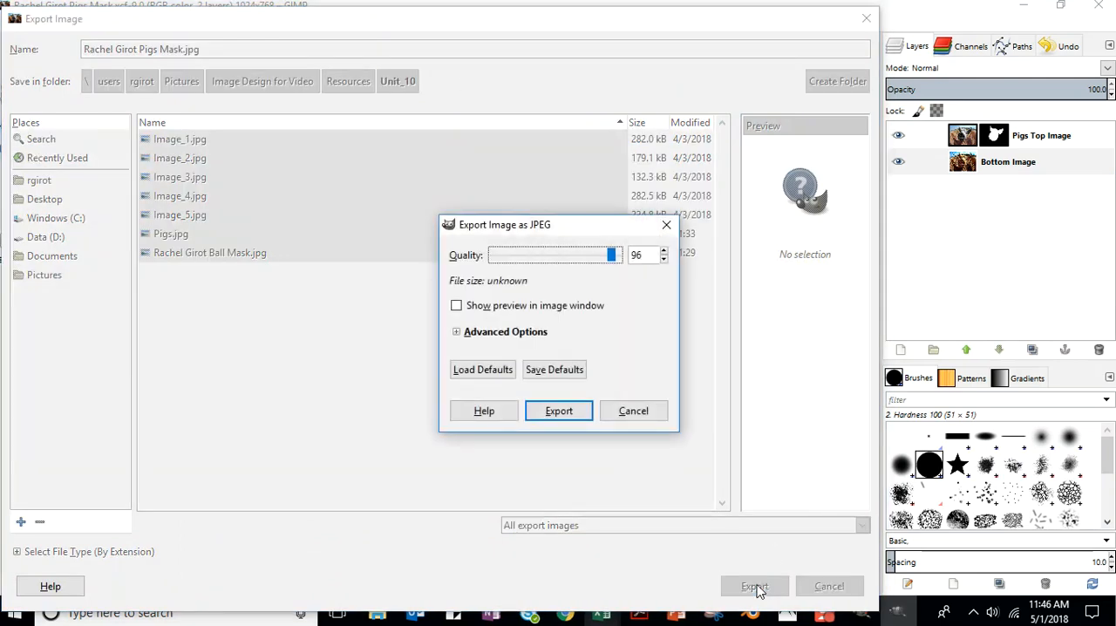
{"action": "left_click", "coordinate": [456, 306]}
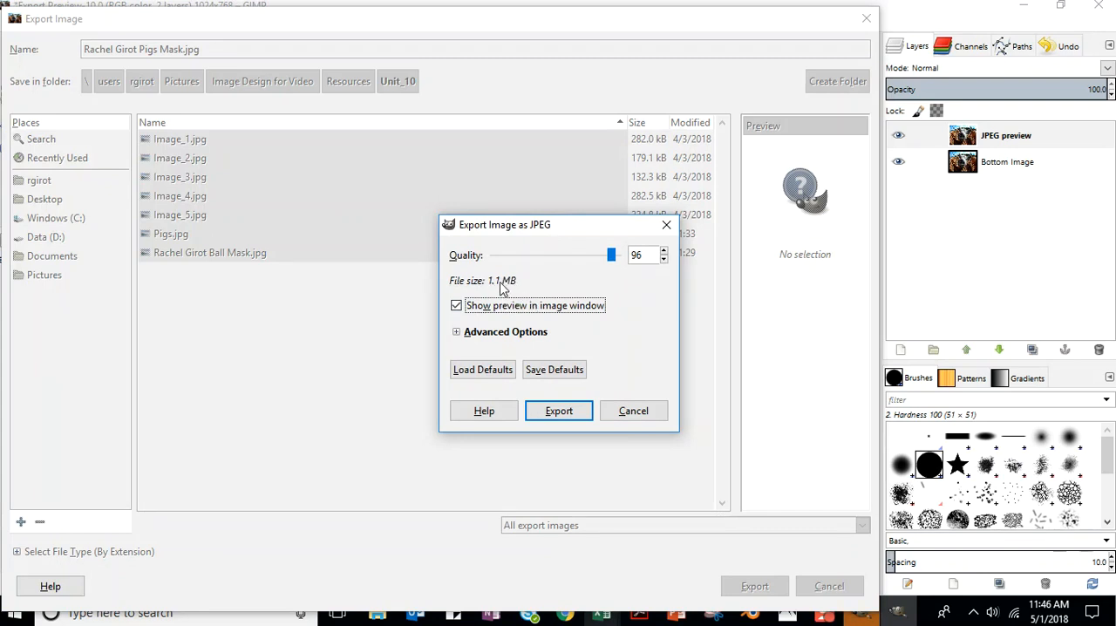
{"action": "left_click", "coordinate": [632, 418]}
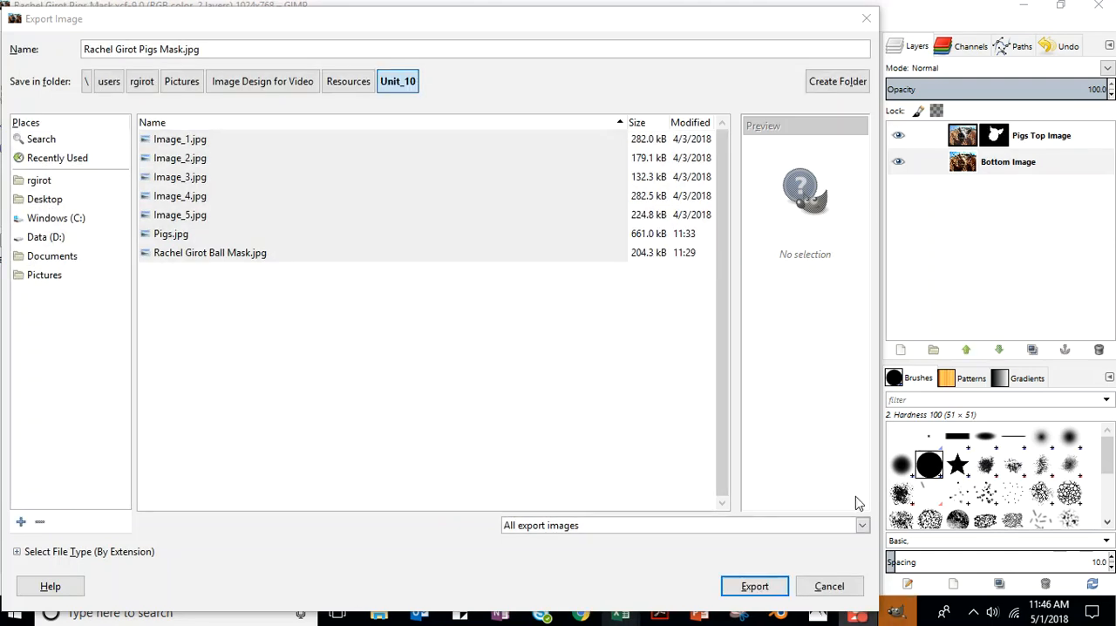
{"action": "left_click", "coordinate": [829, 587]}
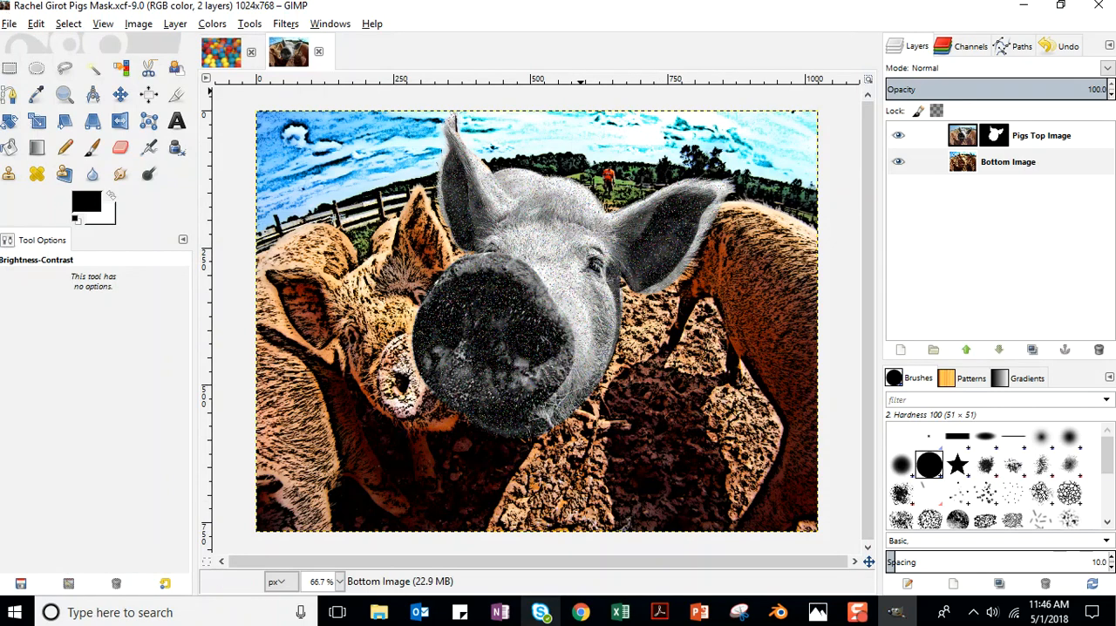
Start a JPEG export of the masked pigs image into the Unit_10 folder and enable the preview in the image window.
{"action": "left_click", "coordinate": [7, 24]}
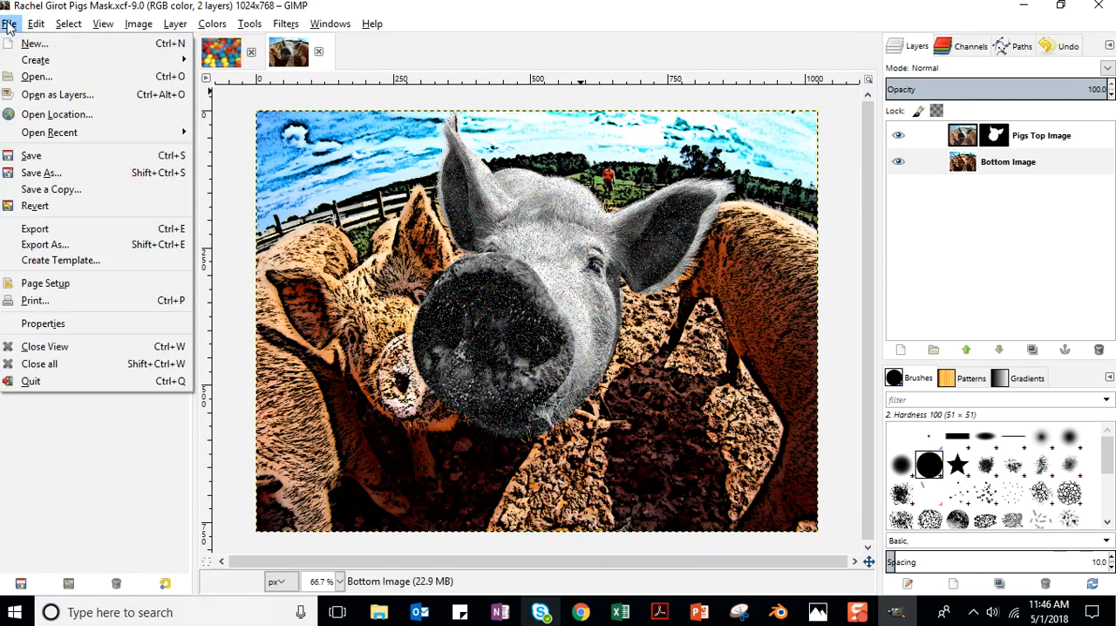
{"action": "left_click", "coordinate": [26, 245]}
{"action": "left_click_drag", "start_coordinate": [742, 23], "coordinate": [207, 13]}
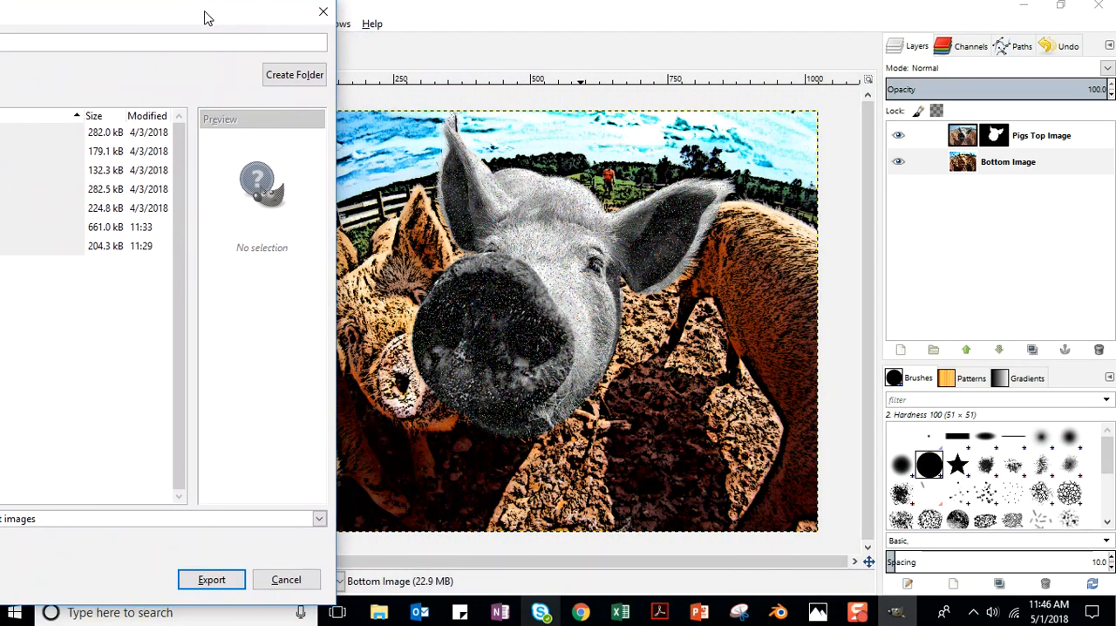
{"action": "left_click", "coordinate": [212, 581]}
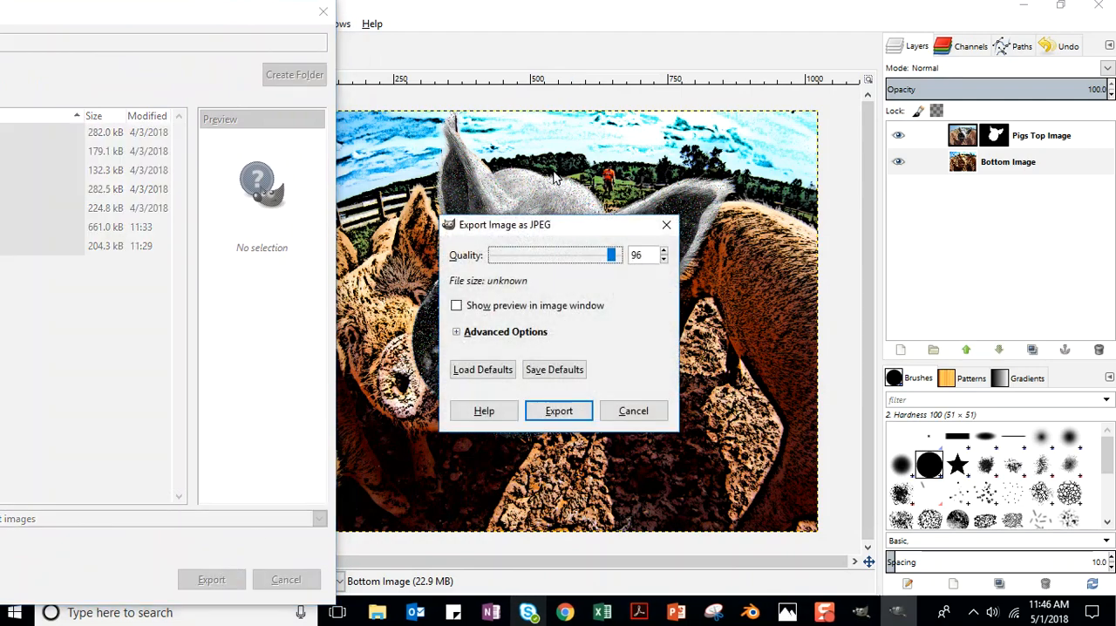
{"action": "left_click_drag", "start_coordinate": [604, 228], "coordinate": [254, 89]}
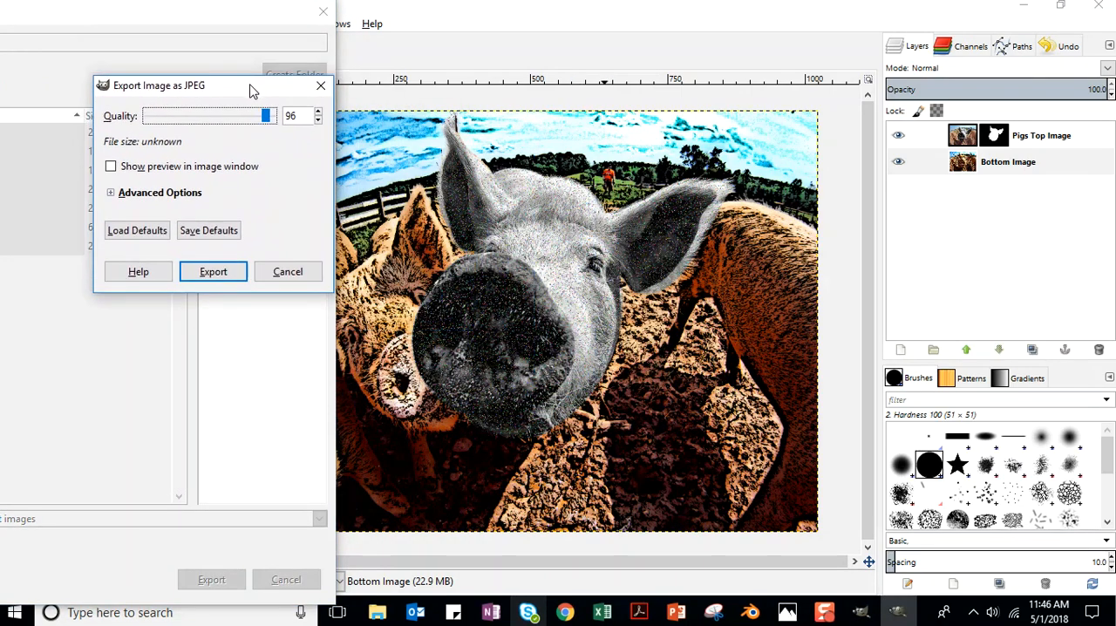
{"action": "left_click", "coordinate": [111, 167]}
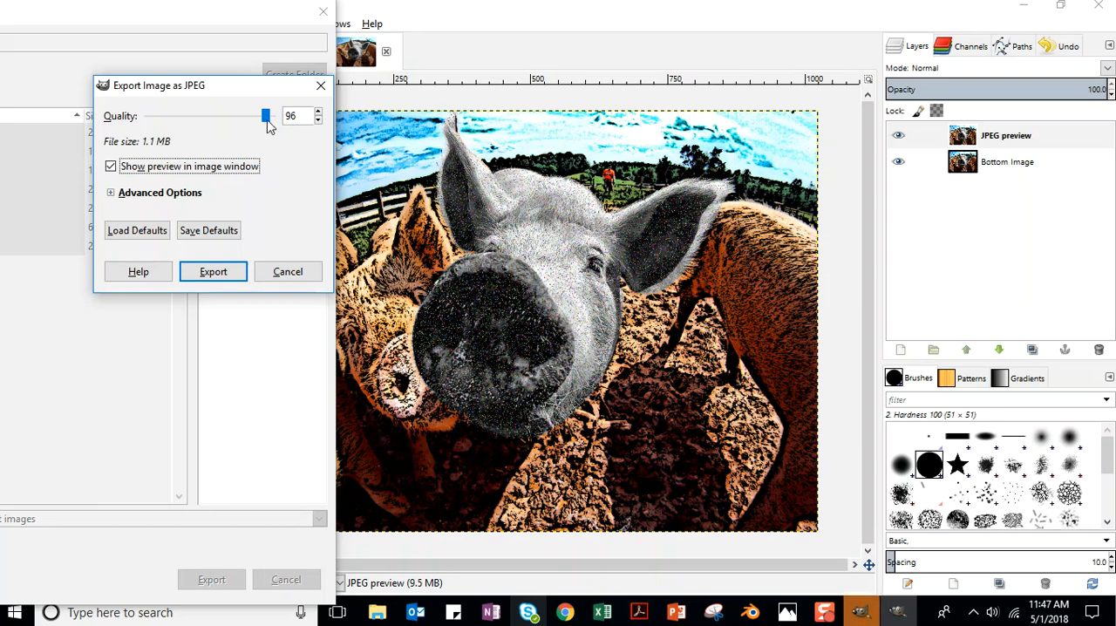
Try JPEG quality values of 79, 11 and 0 to compare file size and image degradation in the preview.
{"action": "left_click_drag", "start_coordinate": [267, 117], "coordinate": [245, 118]}
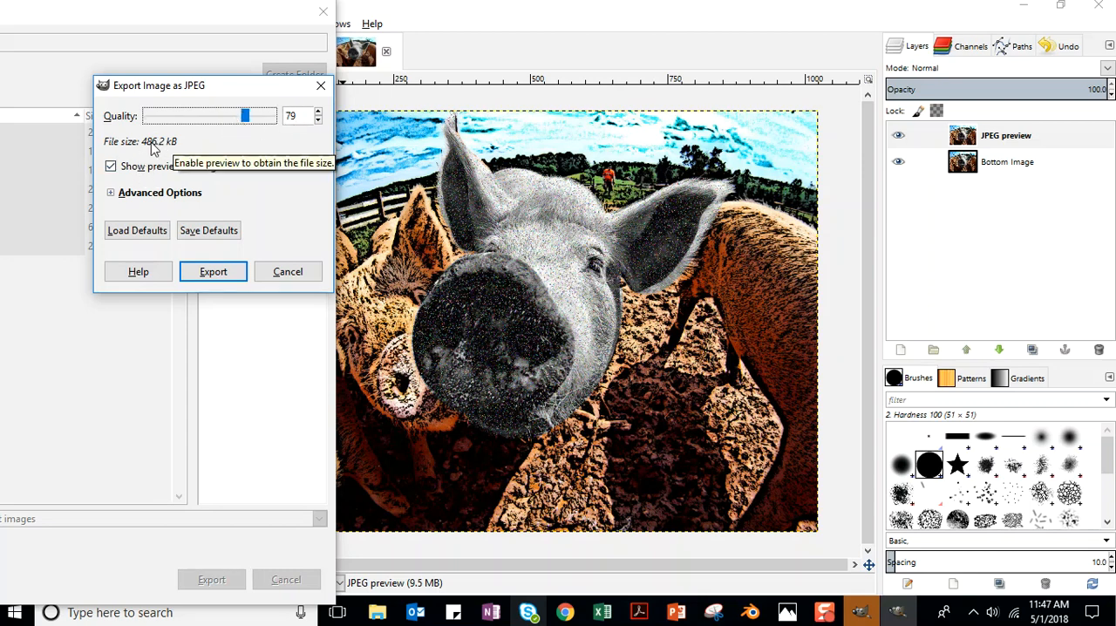
{"action": "left_click_drag", "start_coordinate": [247, 116], "coordinate": [164, 115]}
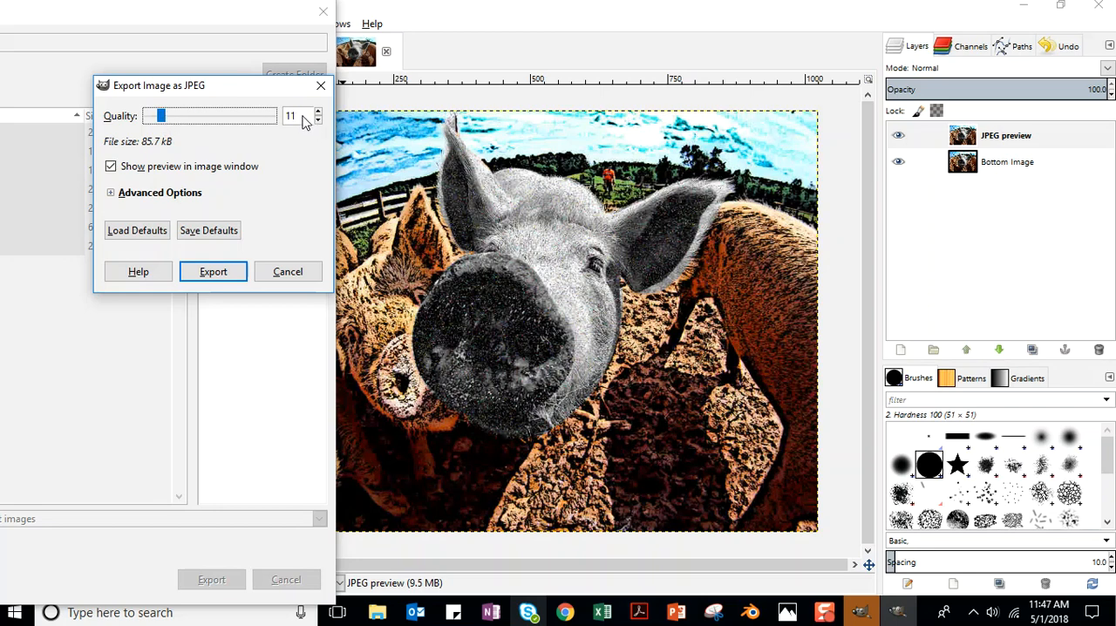
{"action": "left_click_drag", "start_coordinate": [162, 121], "coordinate": [147, 119]}
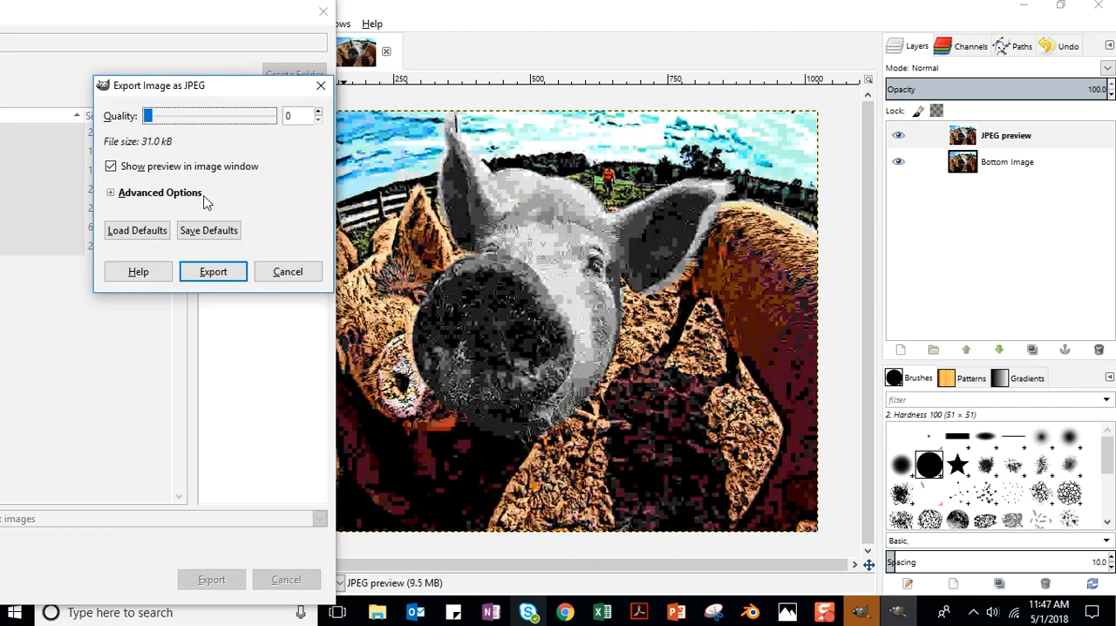
Set the JPEG quality to 77 and export the image.
{"action": "left_click_drag", "start_coordinate": [151, 120], "coordinate": [243, 122]}
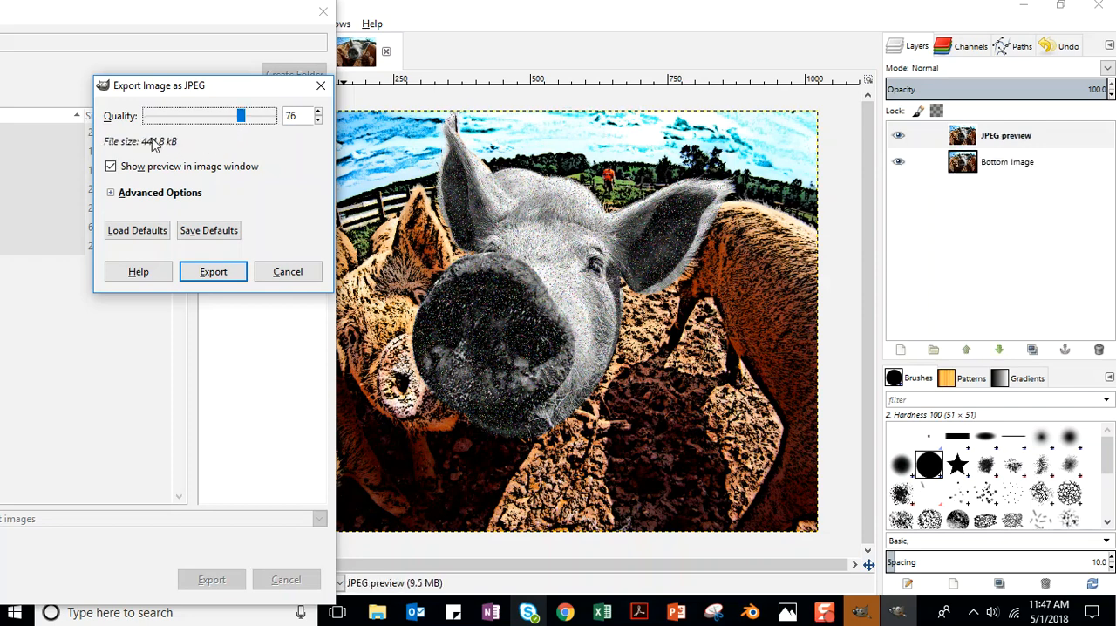
{"action": "left_click", "coordinate": [318, 112]}
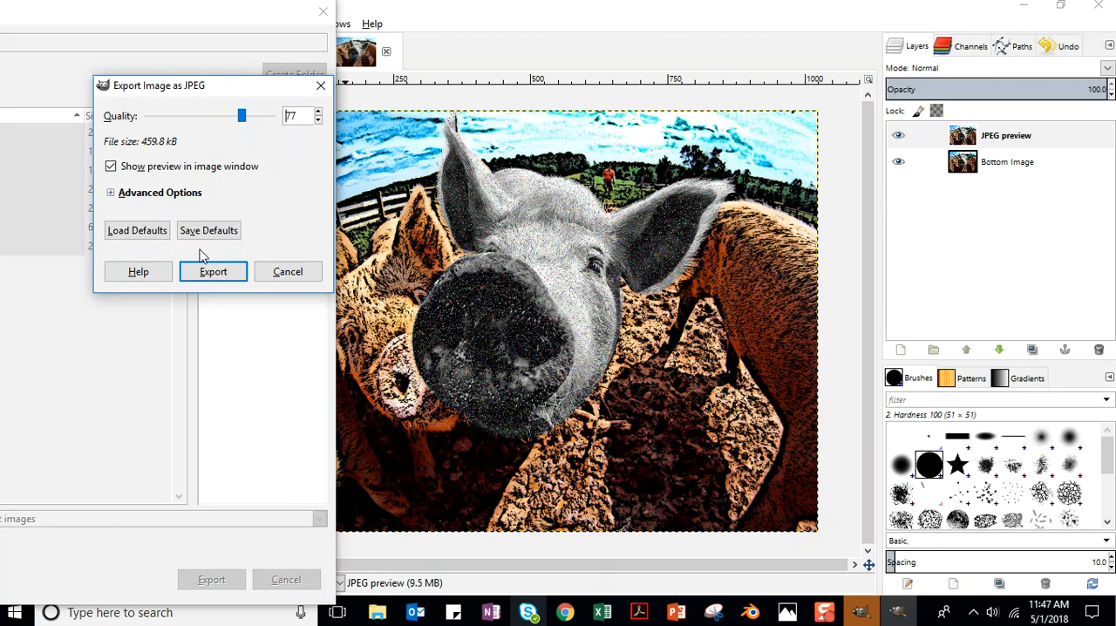
{"action": "left_click", "coordinate": [219, 272]}
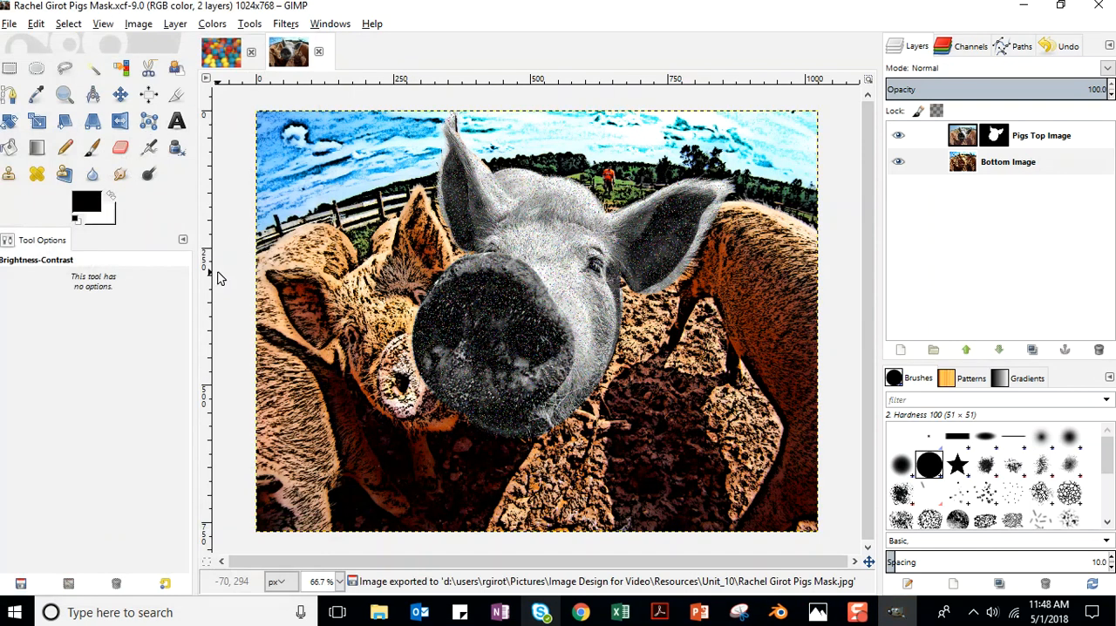
Switch to the Mask and Image lesson in Chrome, review the Checking Your Work steps, and read the Summary on page 13.
{"action": "left_click", "coordinate": [1023, 9]}
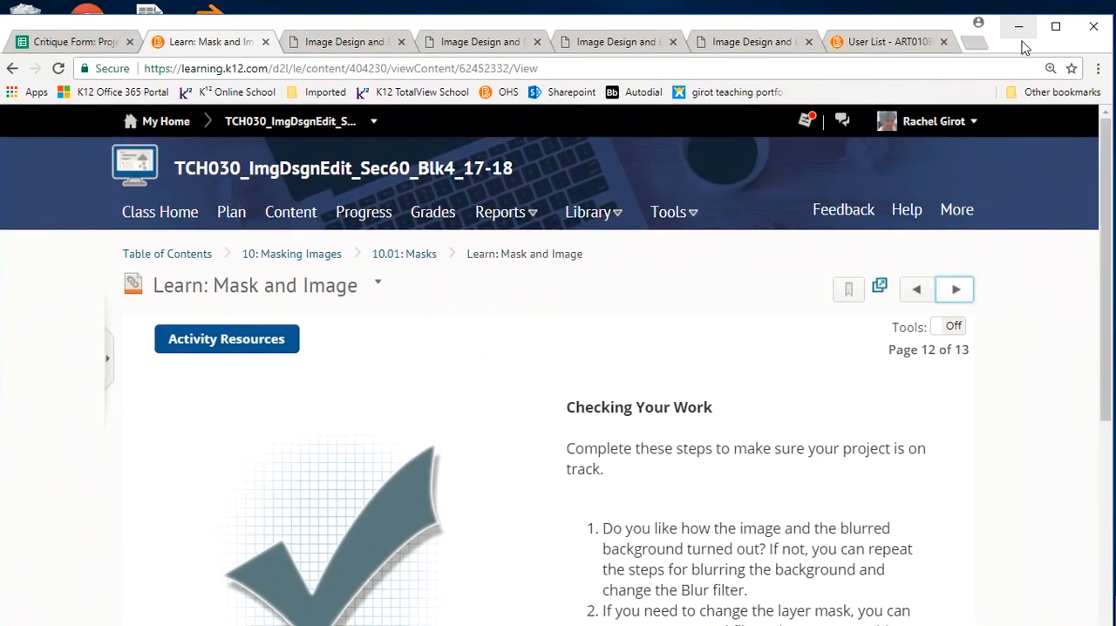
{"action": "left_click", "coordinate": [1056, 27]}
{"action": "scroll", "coordinate": [962, 222], "scroll_direction": "down", "scroll_amount": 4}
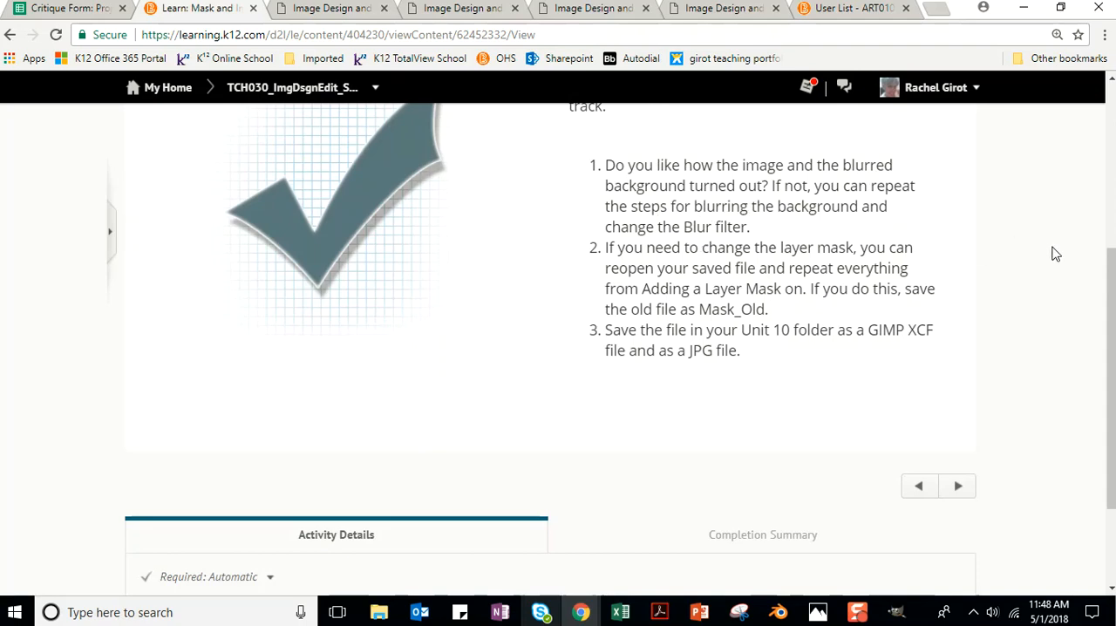
{"action": "scroll", "coordinate": [1055, 252], "scroll_direction": "up", "scroll_amount": 4}
{"action": "left_click", "coordinate": [957, 172]}
{"action": "scroll", "coordinate": [1012, 218], "scroll_direction": "down", "scroll_amount": 1}
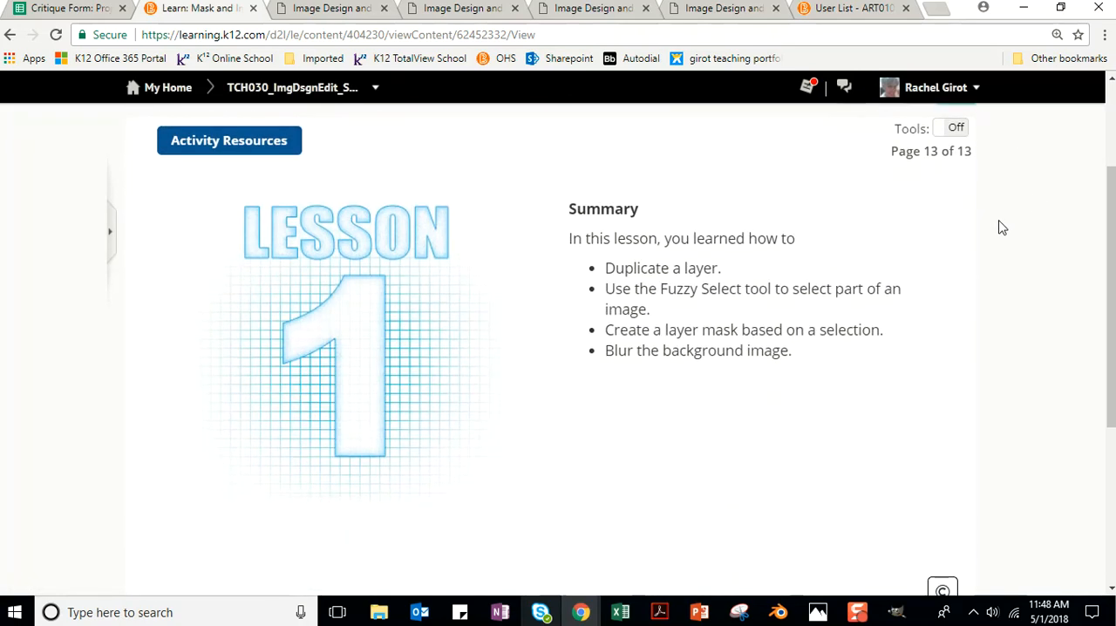
{"action": "scroll", "coordinate": [858, 236], "scroll_direction": "down", "scroll_amount": 1}
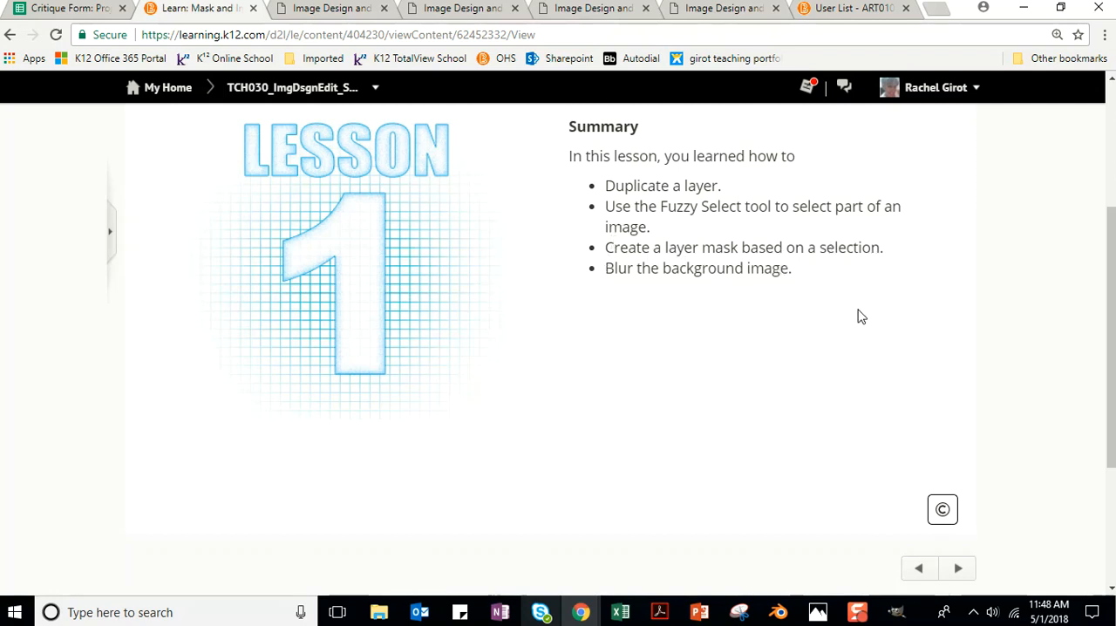
Open the 10: Masking Images unit page and look at the Unit 10 Mask an Image dropbox entry.
{"action": "left_click_drag", "start_coordinate": [1109, 335], "coordinate": [1081, 212]}
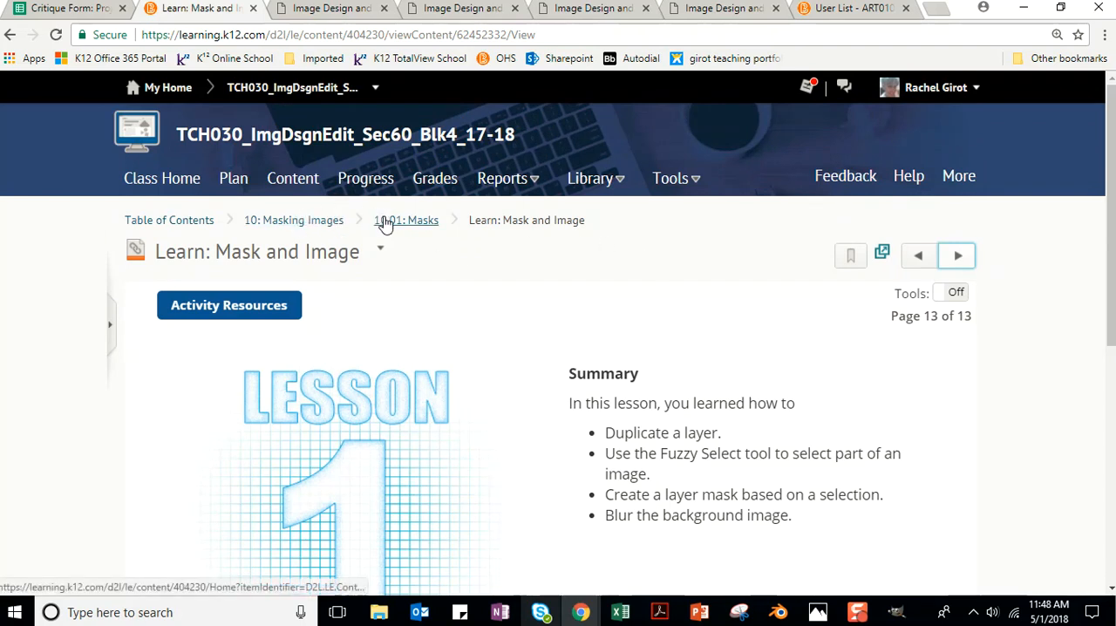
{"action": "left_click", "coordinate": [324, 223]}
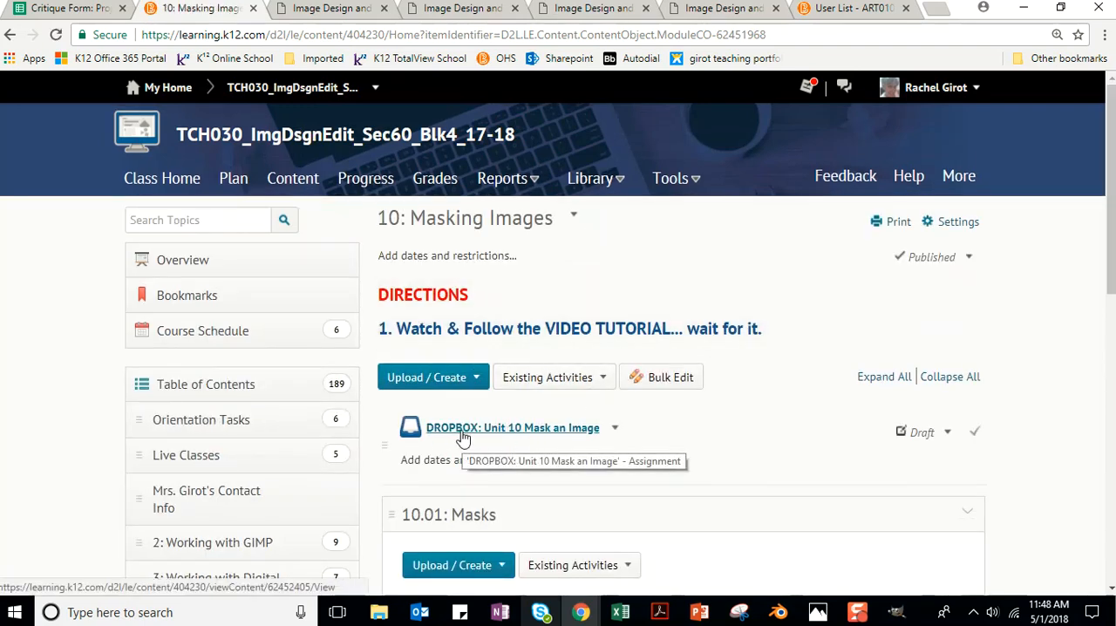
{"action": "scroll", "coordinate": [626, 264], "scroll_direction": "down", "scroll_amount": 1}
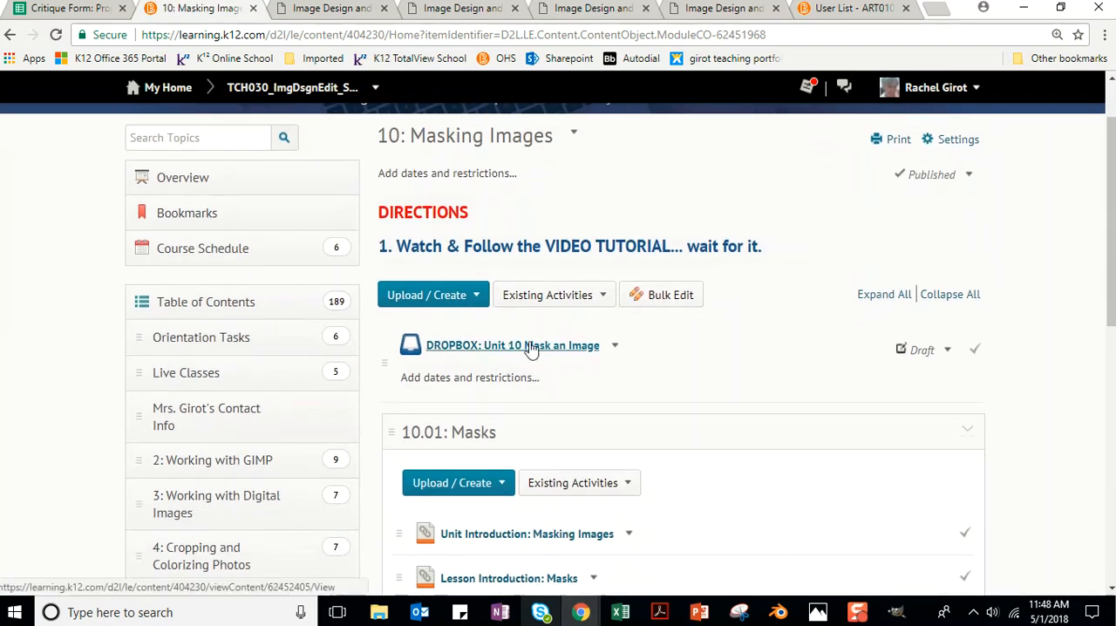
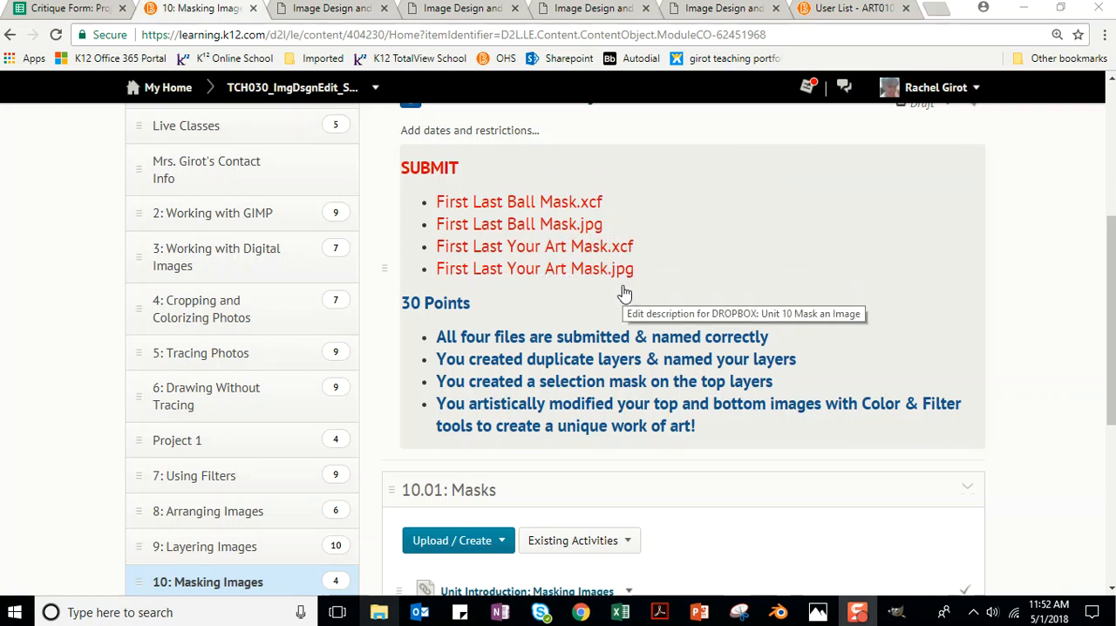
Add "(under 500kb)" after First Last Your Art Mask.jpg in the Unit 10 Mask an Image dropbox description and save the update.
{"action": "left_click", "coordinate": [634, 276]}
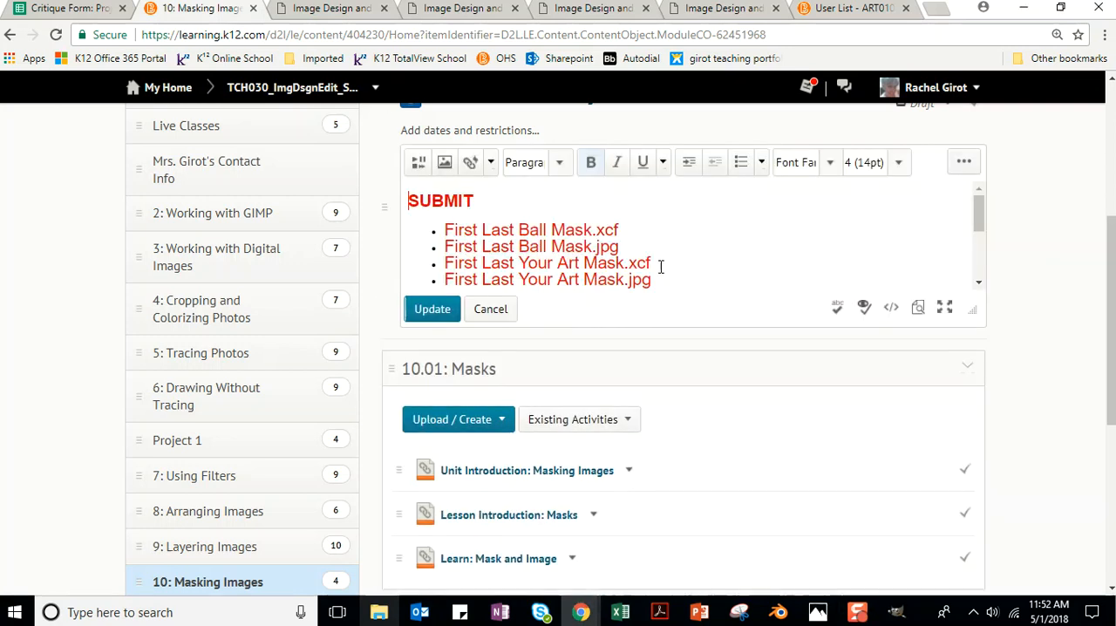
{"action": "type", "text": "(uner"}
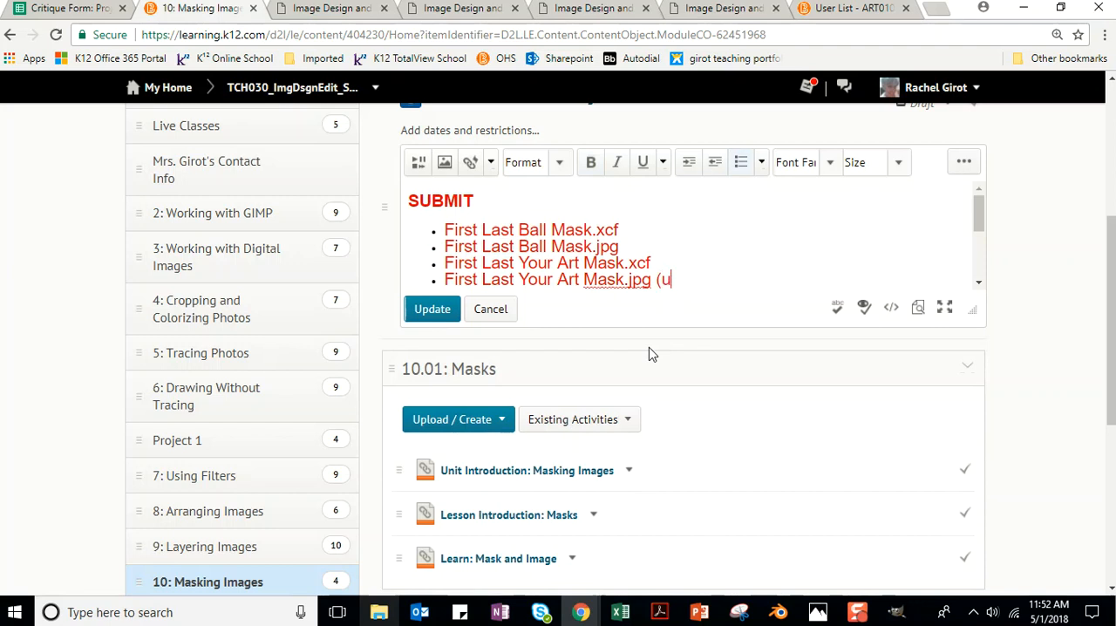
{"action": "key", "text": "BackSpace"}
{"action": "key", "text": "BackSpace"}
{"action": "type", "text": "der 500kb)"}
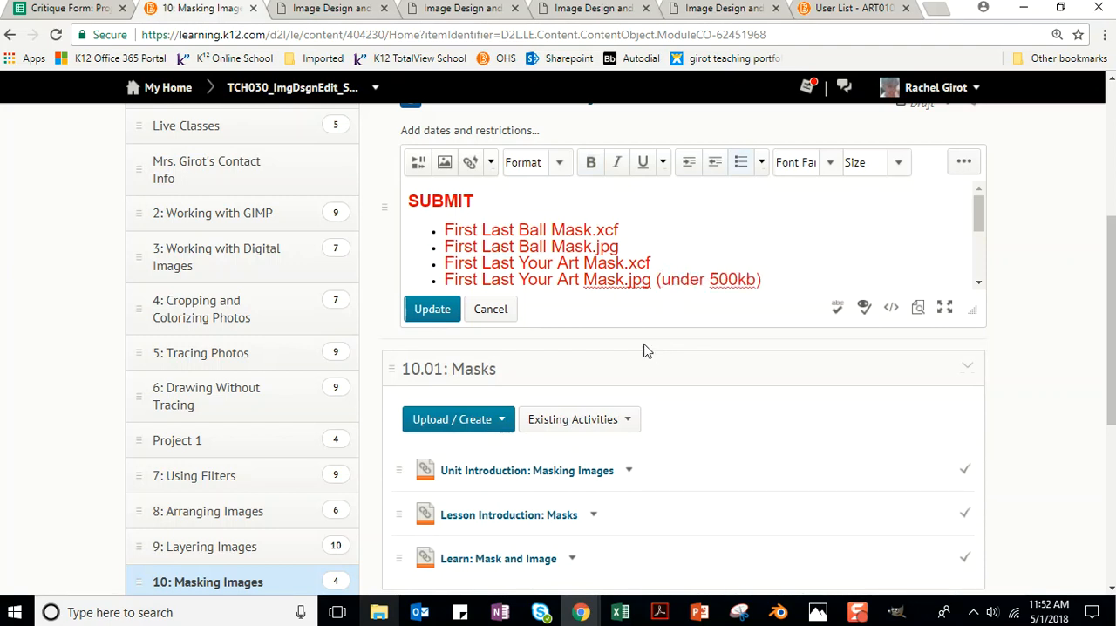
{"action": "left_click", "coordinate": [433, 309]}
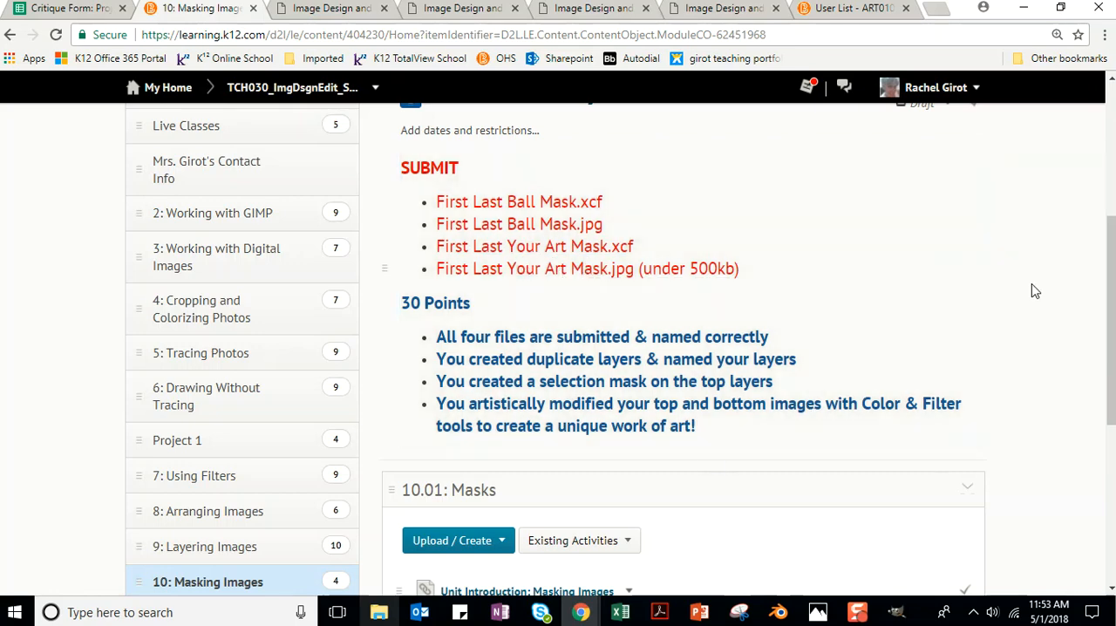
{"action": "scroll", "coordinate": [1055, 244], "scroll_direction": "down", "scroll_amount": 2}
{"action": "scroll", "coordinate": [1058, 247], "scroll_direction": "up", "scroll_amount": 3}
{"action": "scroll", "coordinate": [1061, 253], "scroll_direction": "down", "scroll_amount": 1}
{"action": "scroll", "coordinate": [1064, 260], "scroll_direction": "up", "scroll_amount": 1}
{"action": "scroll", "coordinate": [1064, 260], "scroll_direction": "up", "scroll_amount": 1}
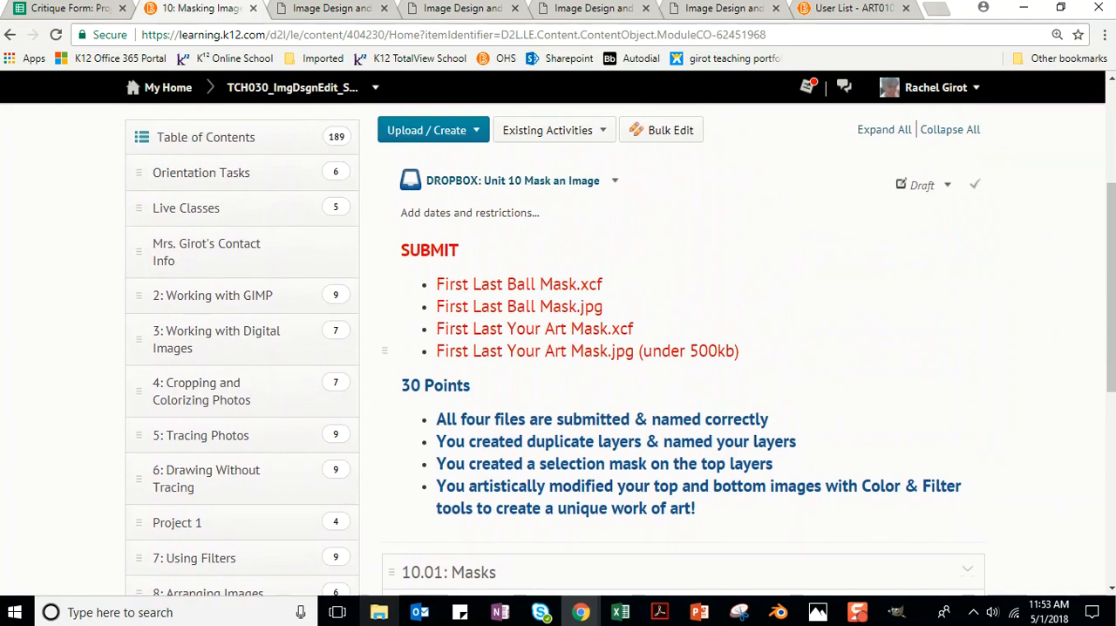